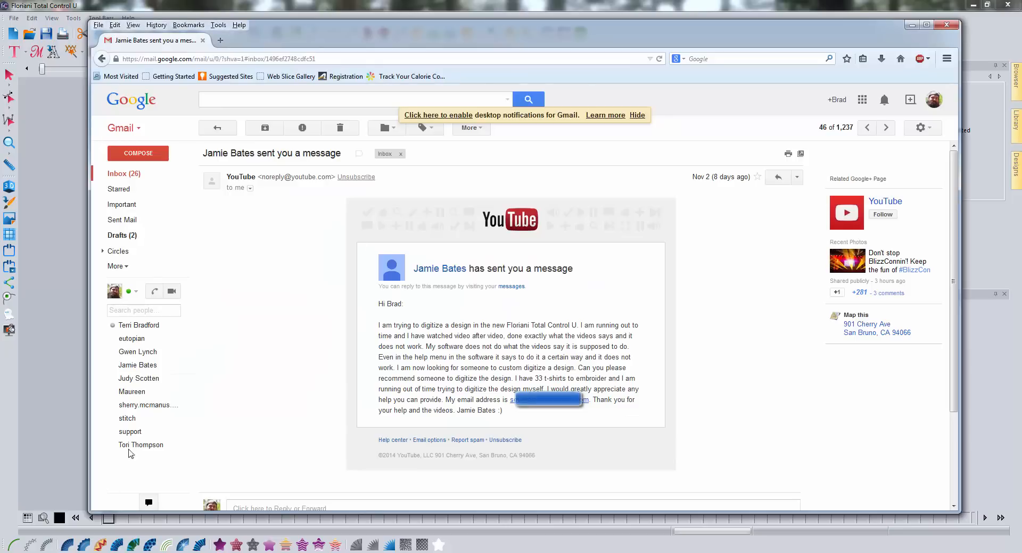
Switch to Floriani Total Control U by minimizing the browser, and create a new design.
mouse_move(233, 439)
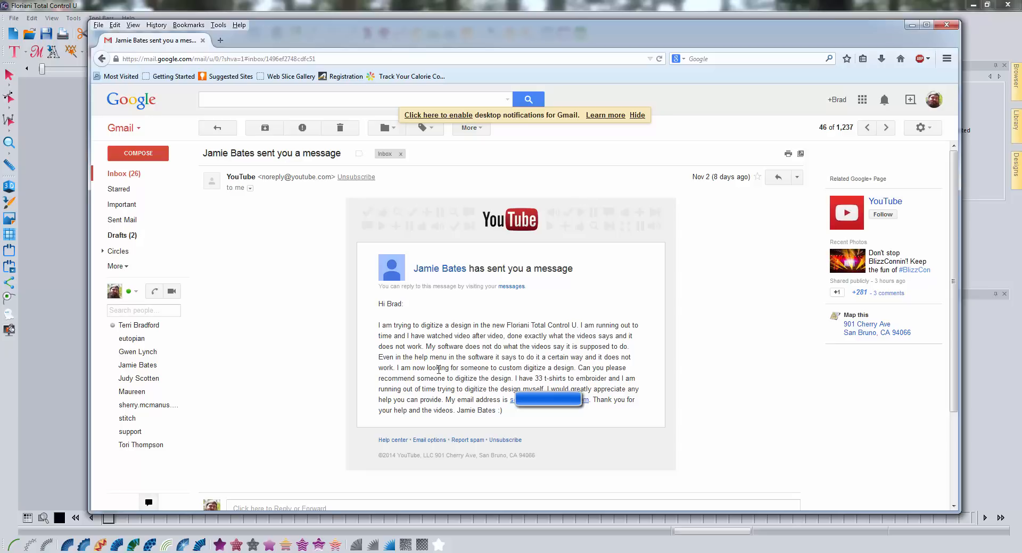
left_click(911, 26)
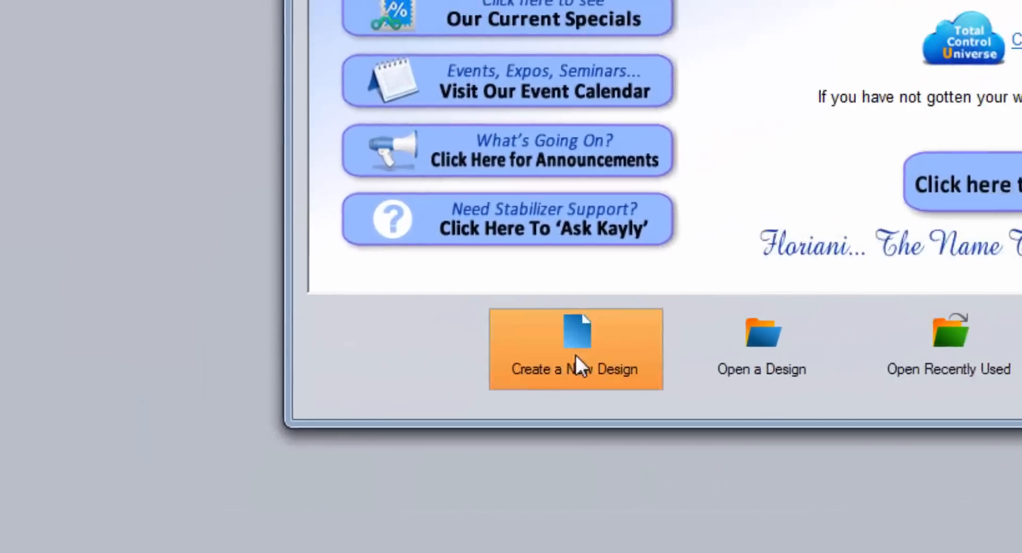
left_click(351, 410)
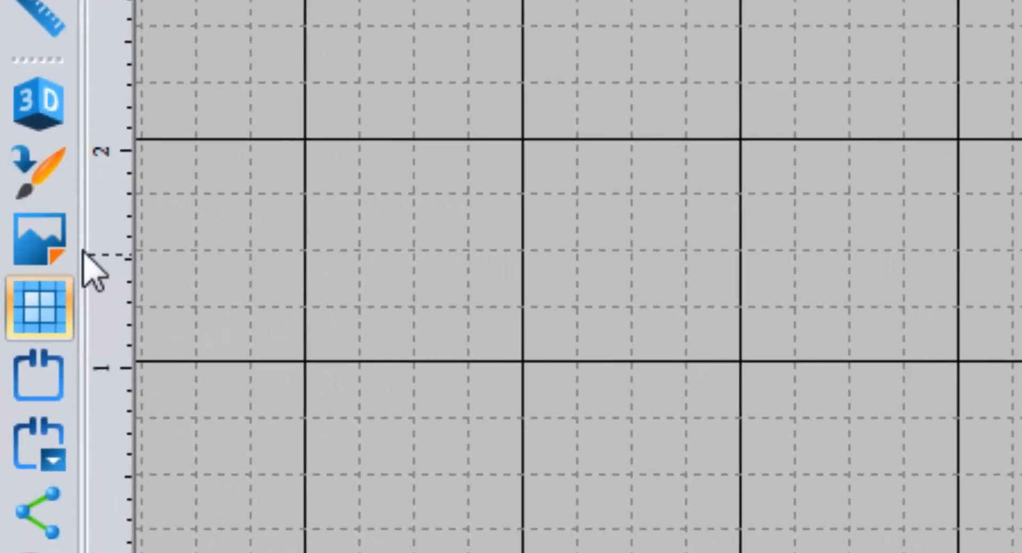
Load the dino image from the Digitizing Images folder as the design's backdrop.
left_click(40, 239)
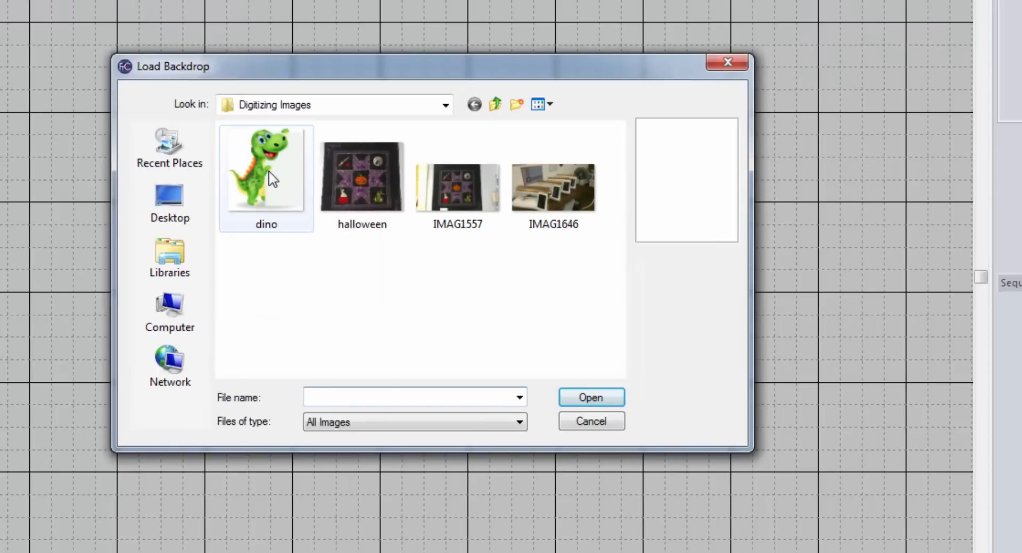
left_click(415, 181)
left_click(590, 397)
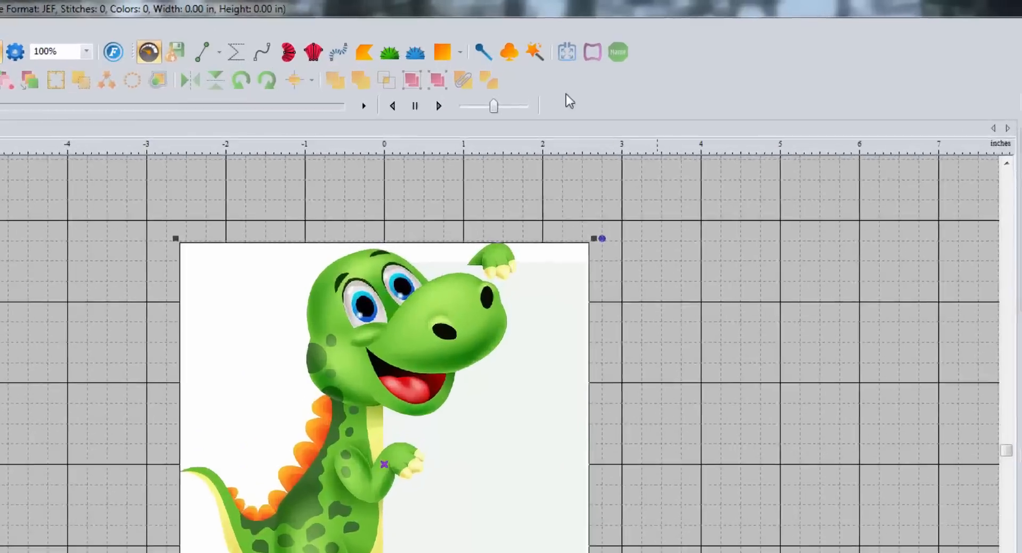
Try tracing the upper snout of the dinosaur with the magic wand and check the outline around the nostrils.
left_click(536, 53)
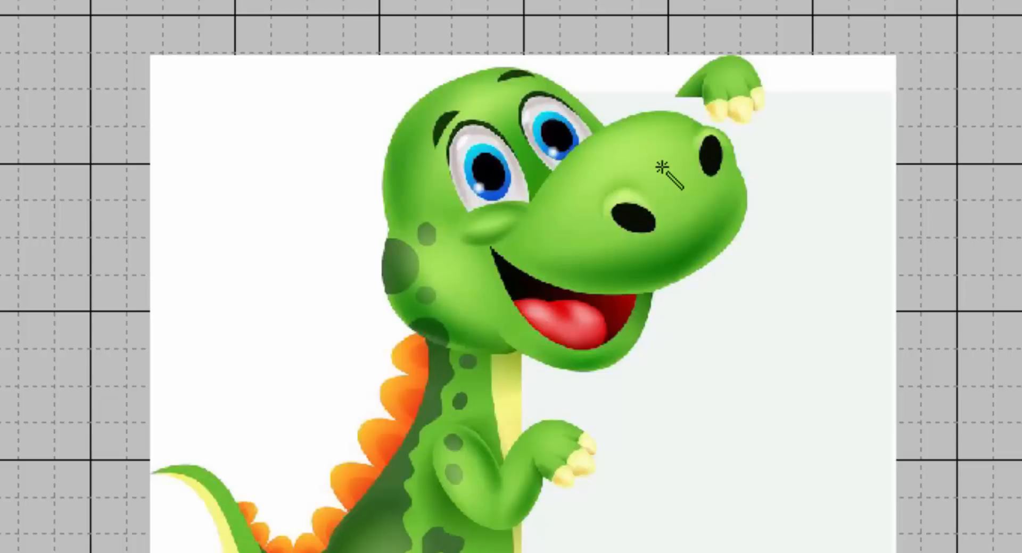
left_click(662, 168)
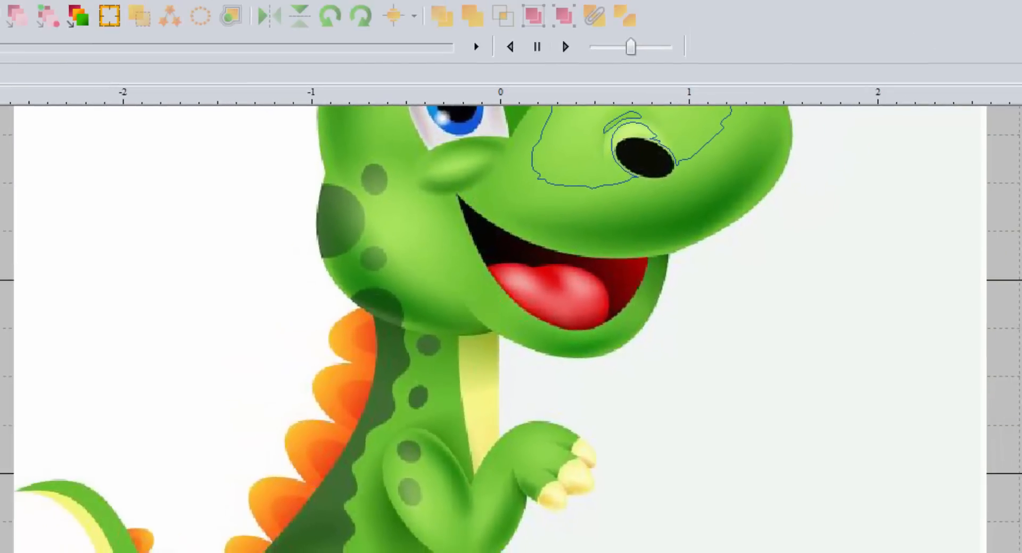
scroll(511, 330, "up", 5)
scroll(702, 390, "up", 1)
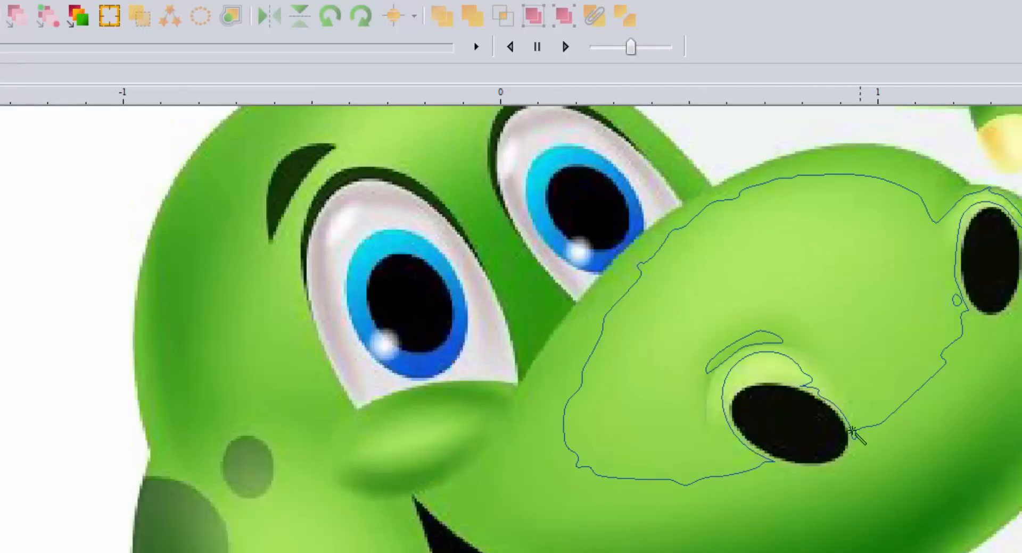
scroll(754, 352, "down", 1)
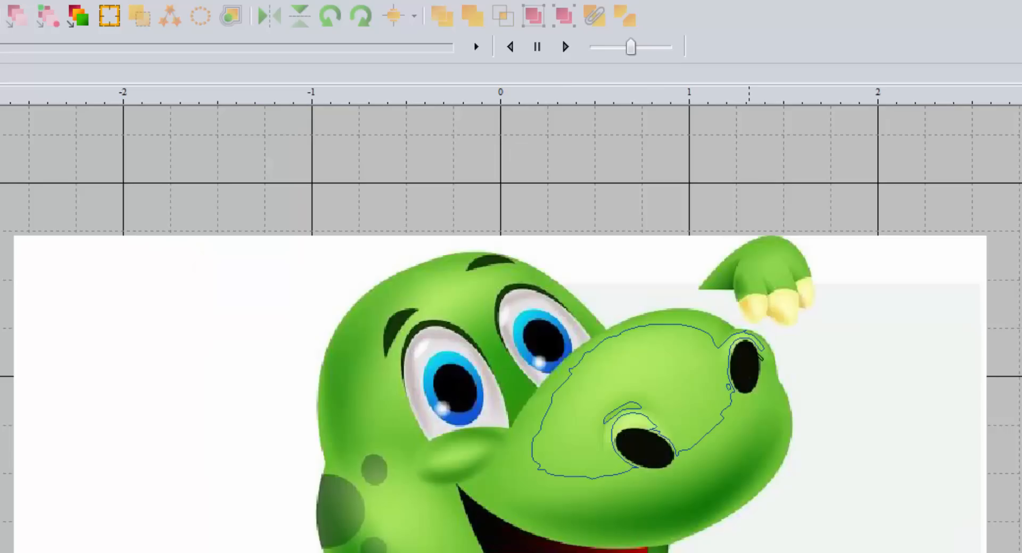
scroll(638, 412, "down", 1)
scroll(575, 505, "up", 1)
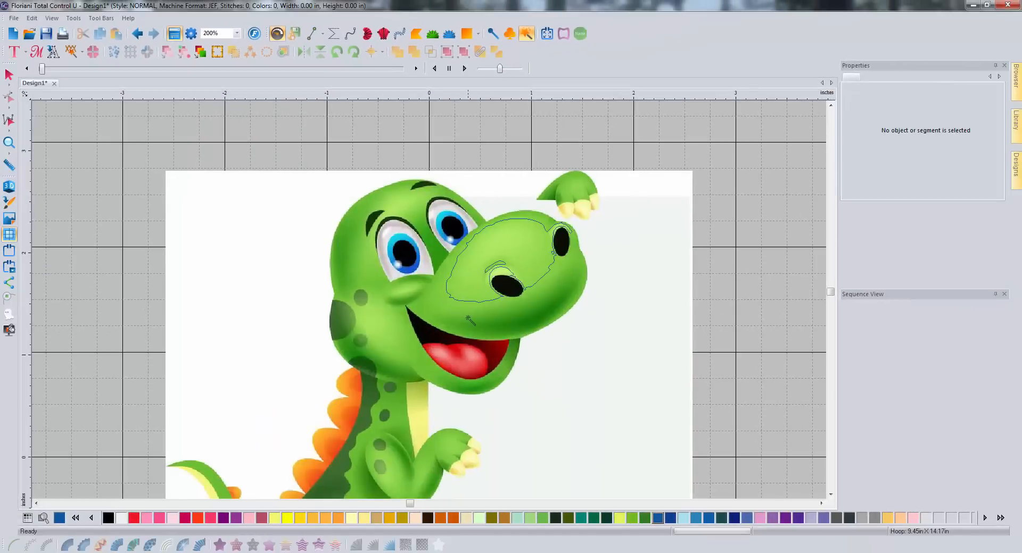
Try tracing the dinosaur's eye whites, forehead, tongue and inner mouth with the magic wand.
left_click(410, 230)
left_click(443, 212)
left_click(407, 204)
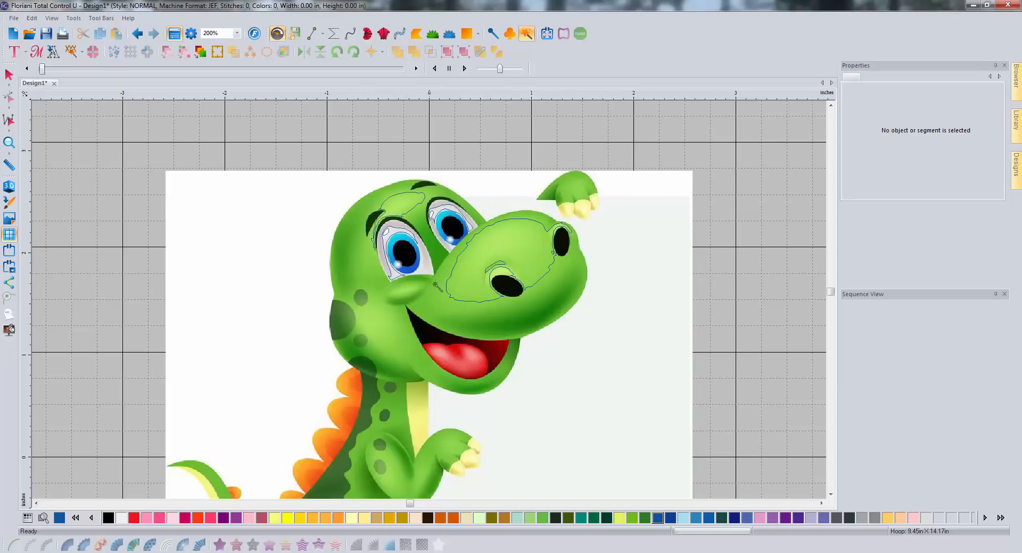
left_click(439, 353)
left_click(487, 358)
scroll(462, 364, "down", 1)
left_click(830, 495)
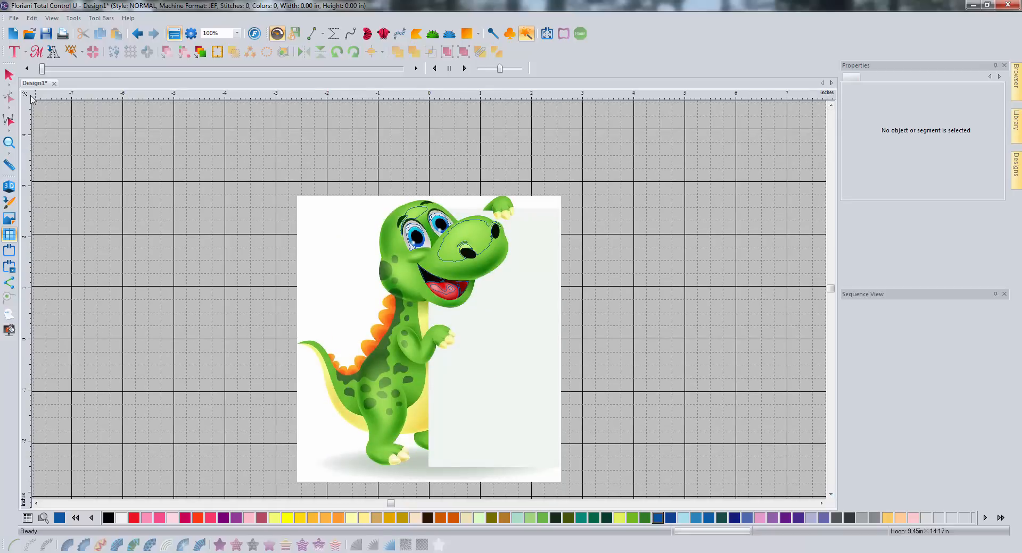
Select all the traced outlines on the dinosaur's head and delete them.
left_click(9, 75)
left_click_drag(334, 171, 532, 315)
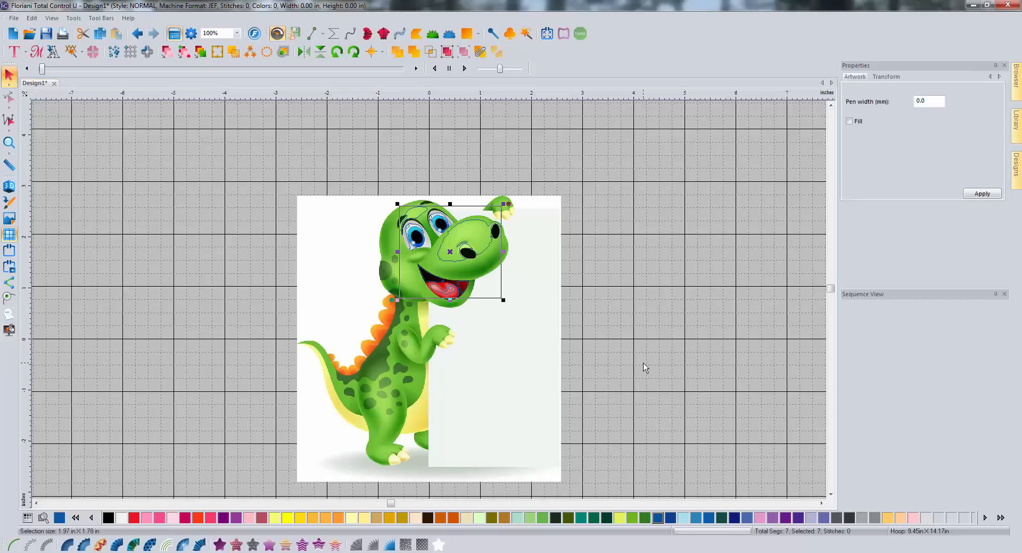
key("Delete")
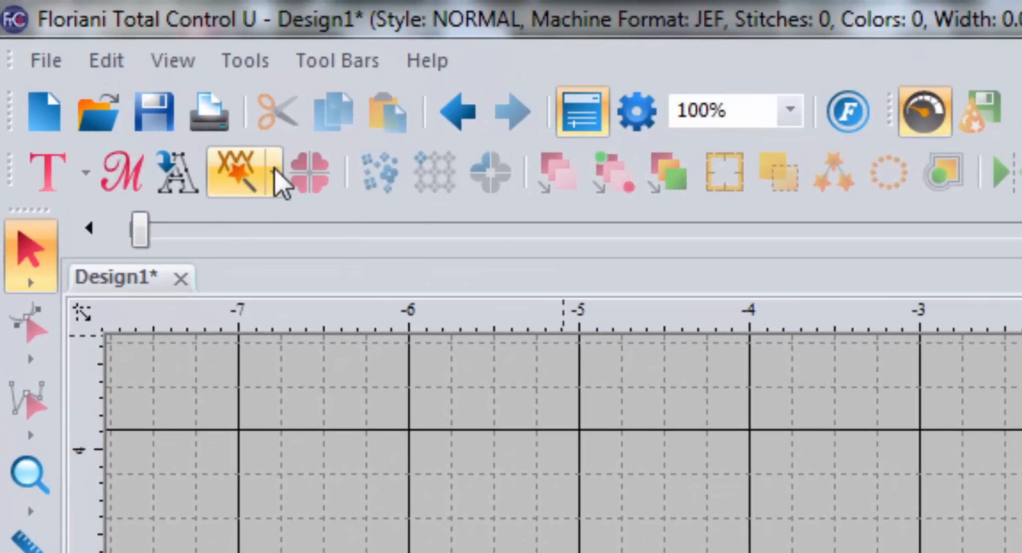
Start the Autodigitizer Wizard with dino.jpg, keep the full image at its preset size, and continue to color reduction.
left_click(154, 97)
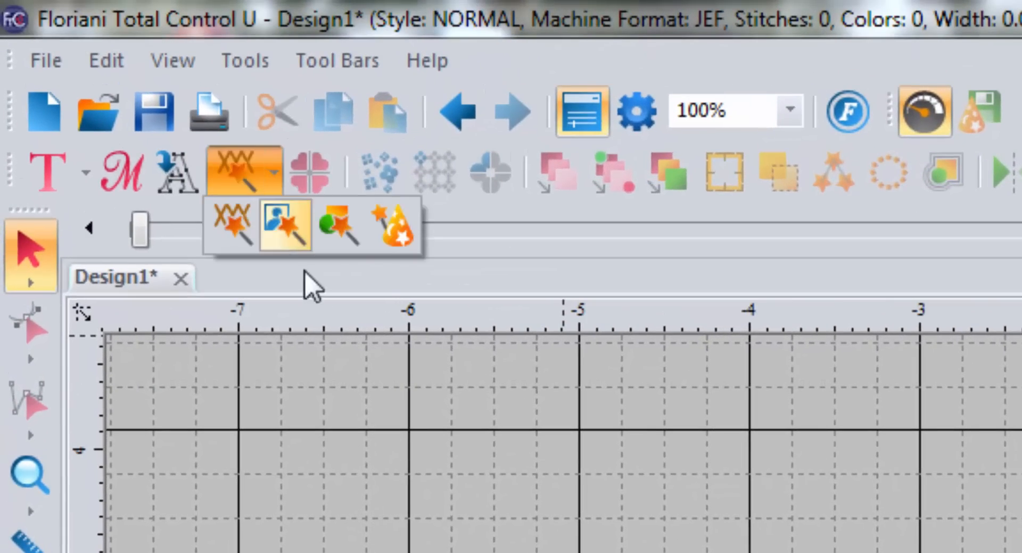
left_click(407, 237)
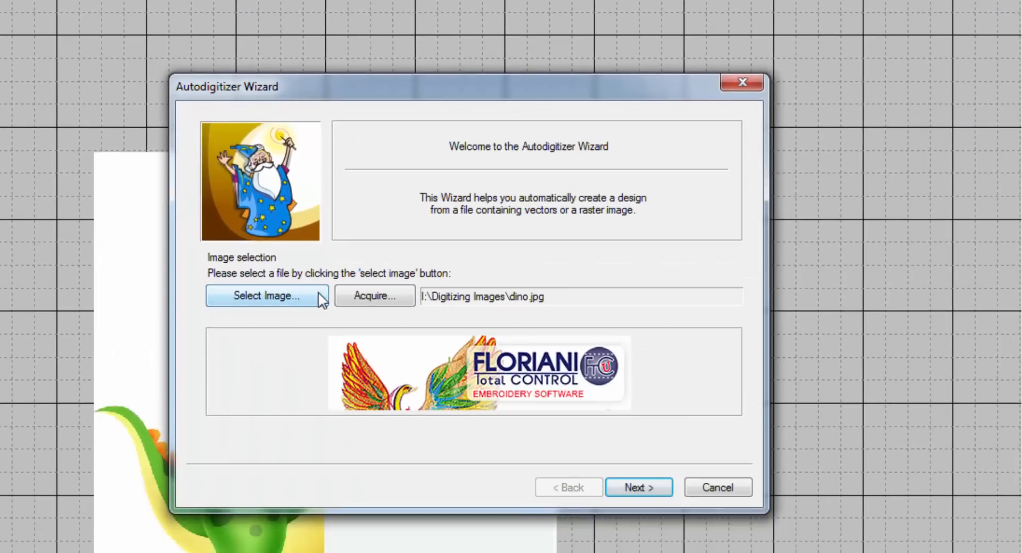
left_click(300, 296)
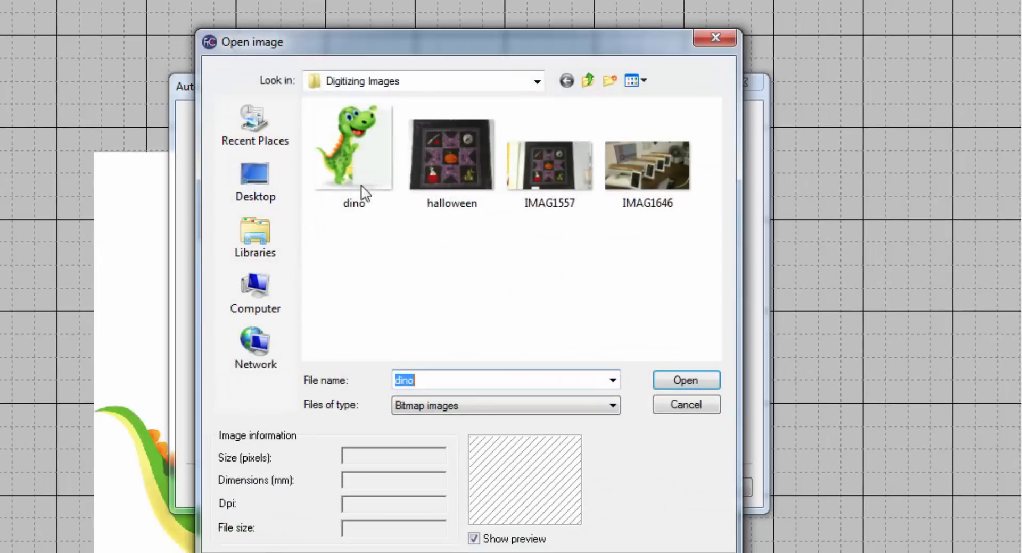
left_click(691, 381)
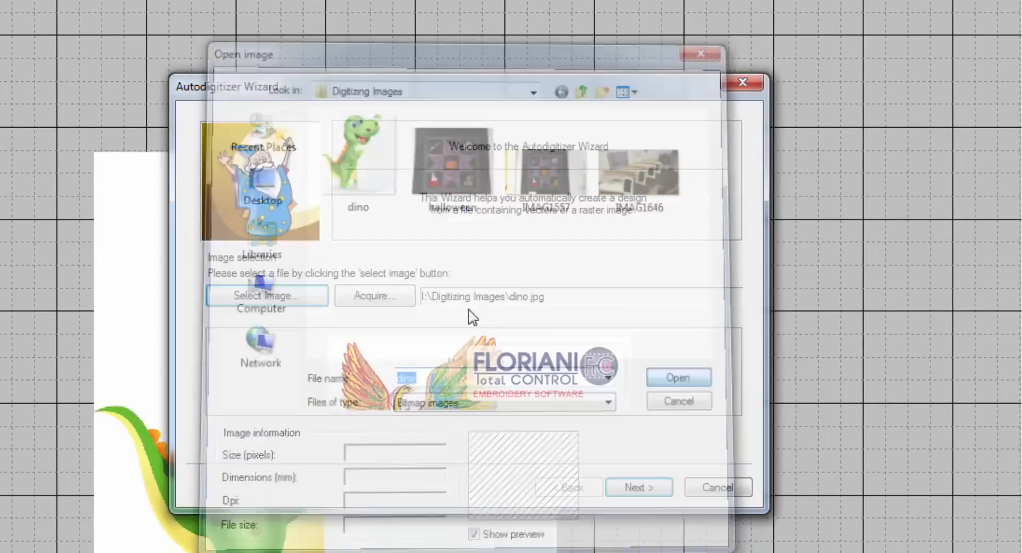
left_click(645, 490)
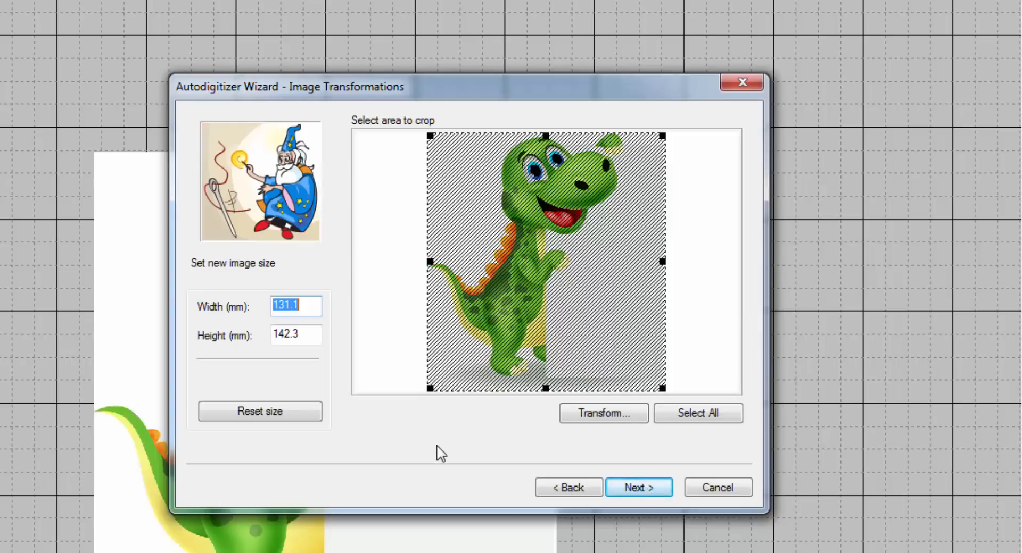
left_click(641, 489)
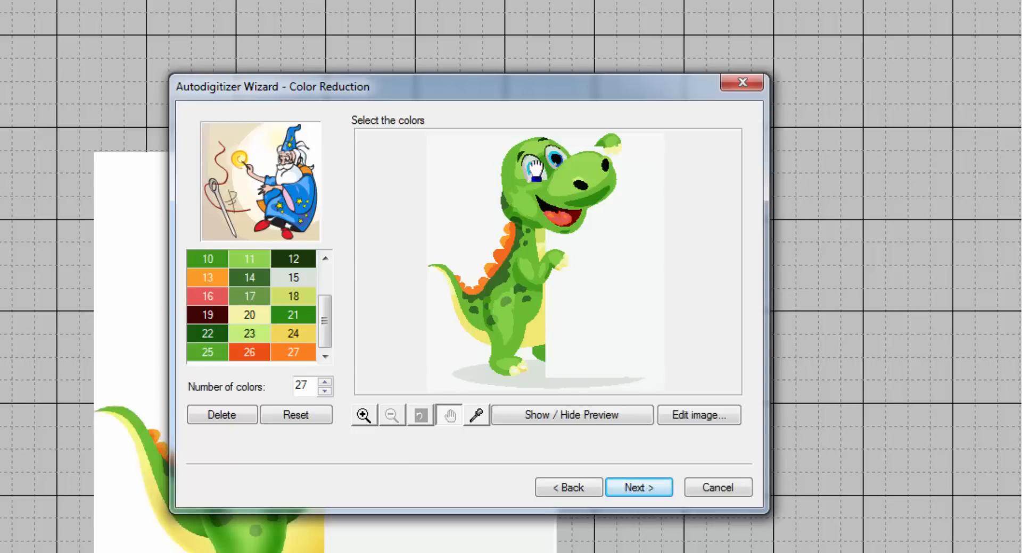
Edit the color-reduced image in Paint, filling the background and the gap between the legs with pink, and save it on exit.
left_click(693, 418)
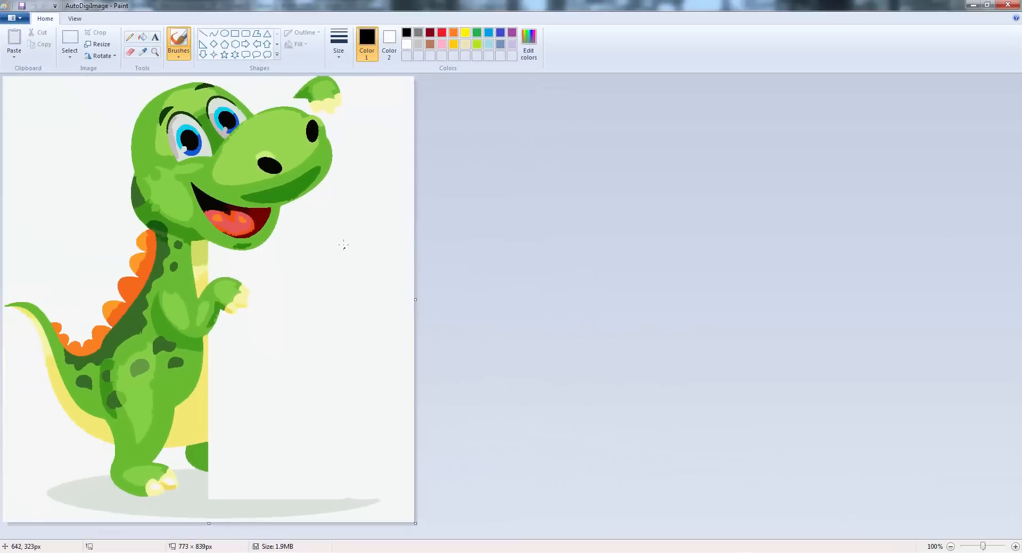
left_click(441, 44)
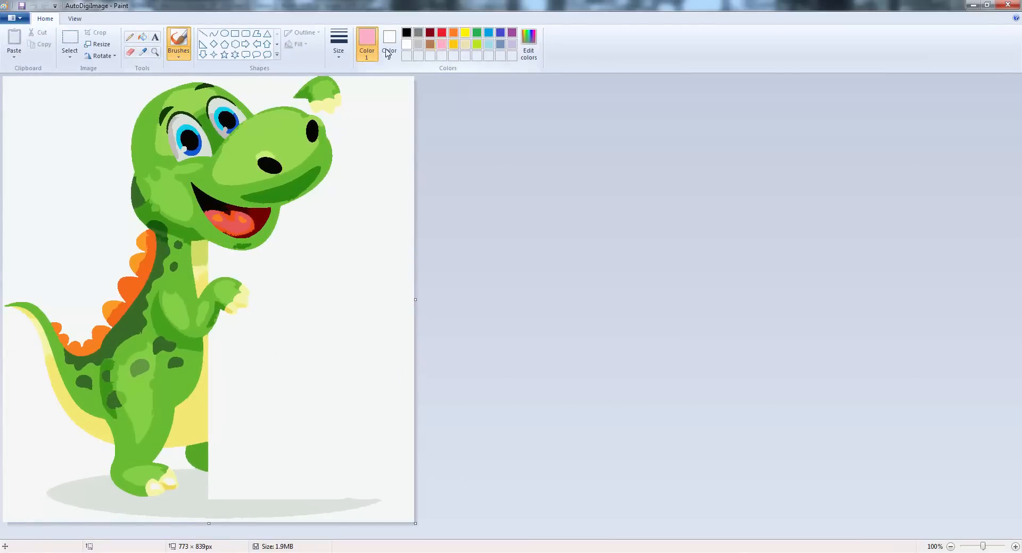
left_click(141, 40)
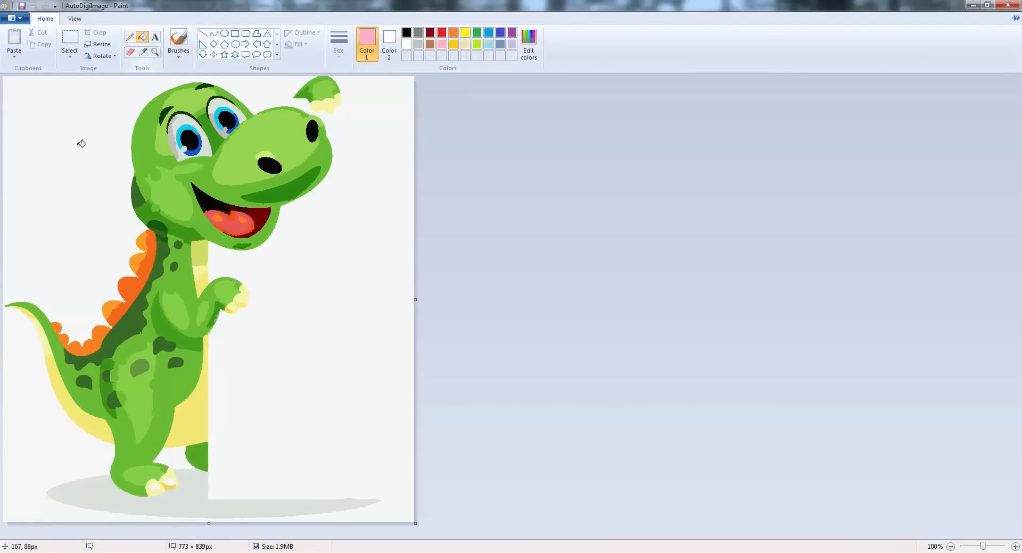
left_click(80, 145)
left_click(175, 459)
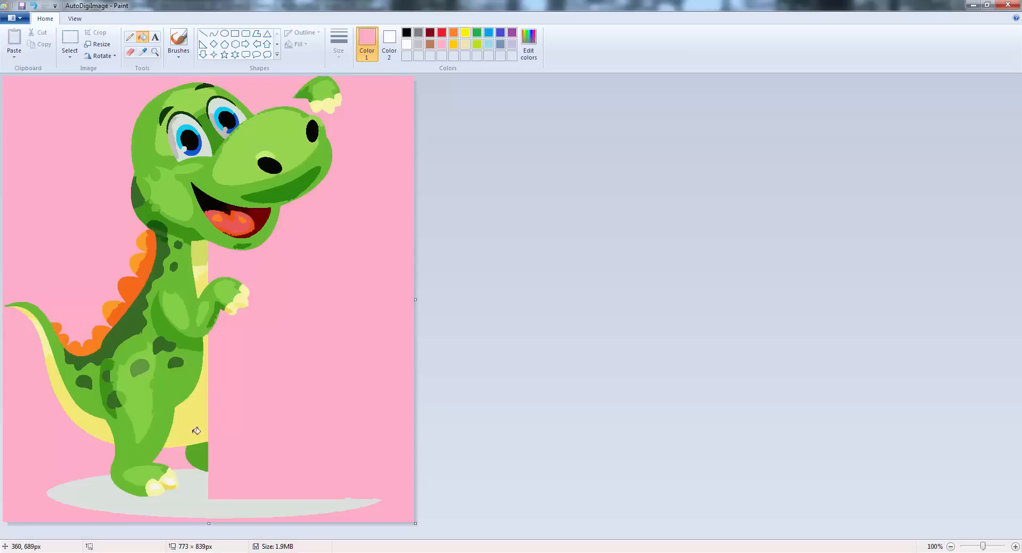
left_click(15, 21)
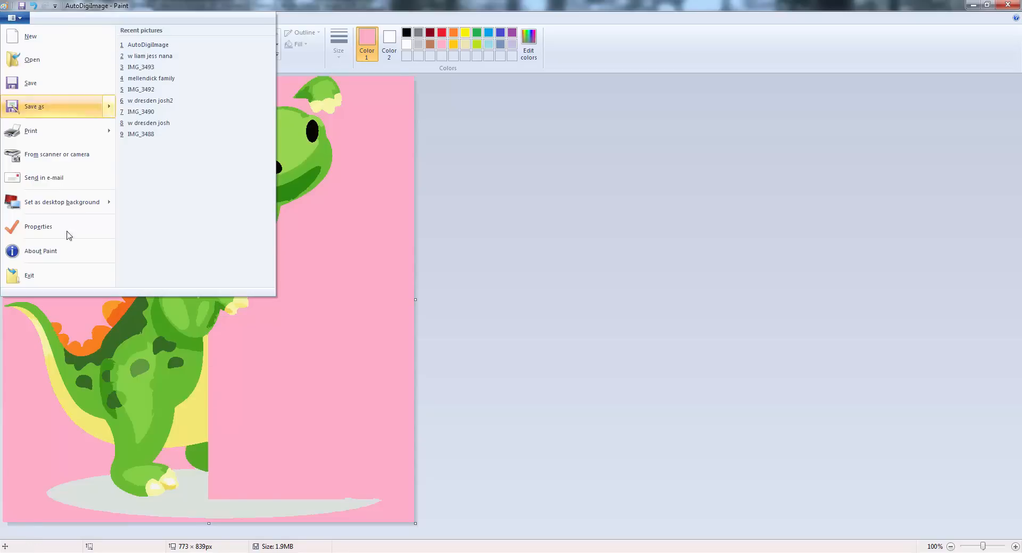
left_click(67, 276)
left_click(485, 289)
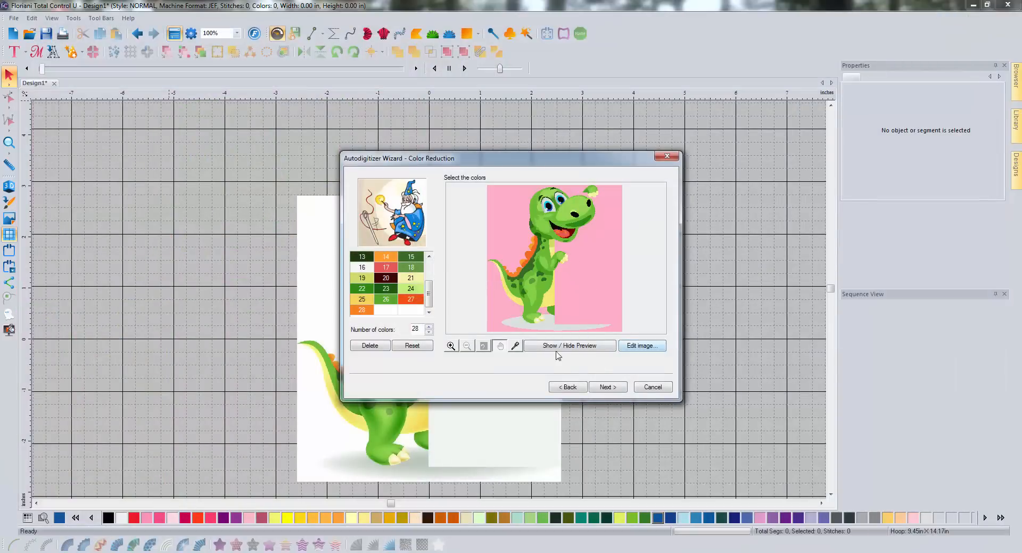
Vectorize the edited image with the preset tolerance, leave the background unstitched, and generate the embroidery design.
left_click(607, 386)
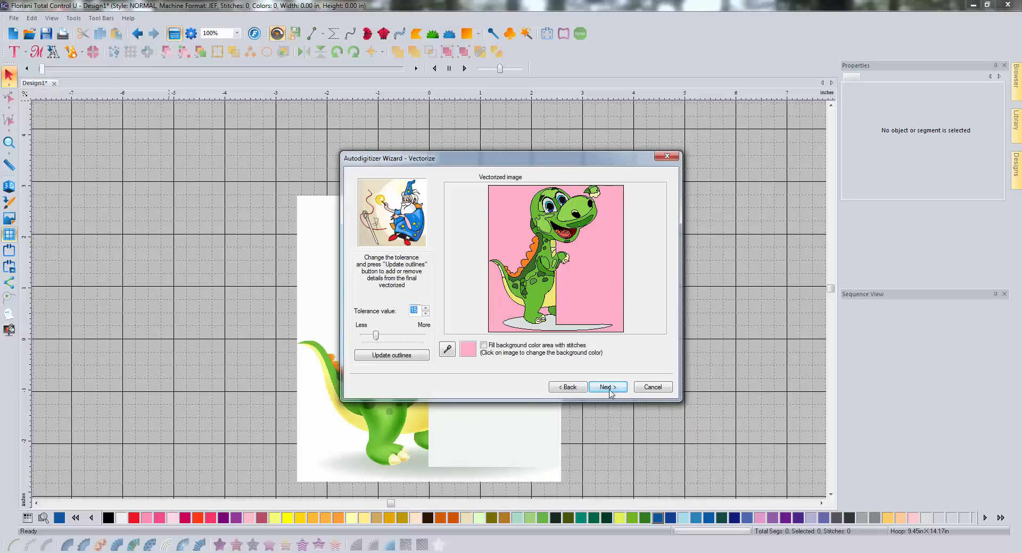
left_click(608, 387)
left_click(603, 385)
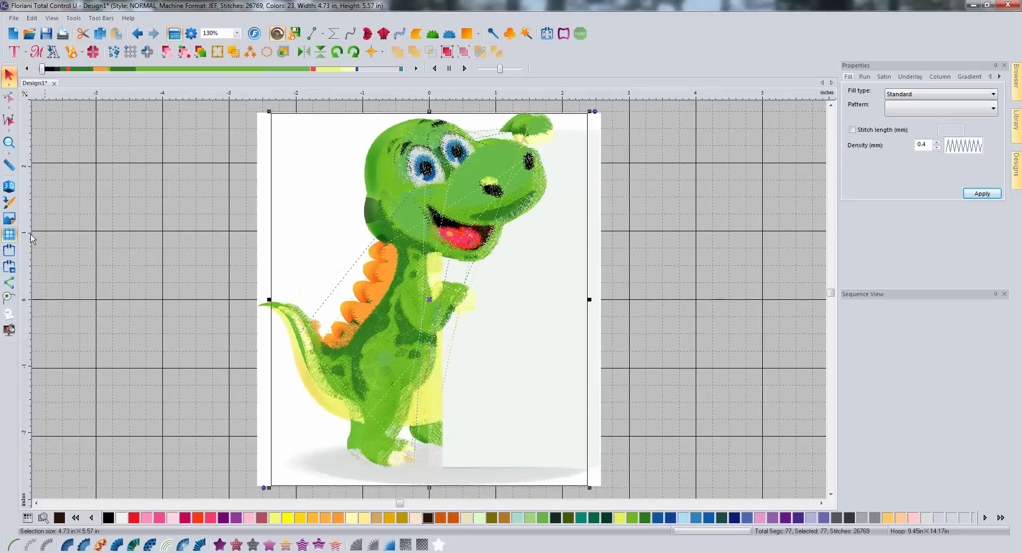
Show the stitches in 3D and move the digitized dinosaur to the right of the backdrop for comparison.
left_click(9, 186)
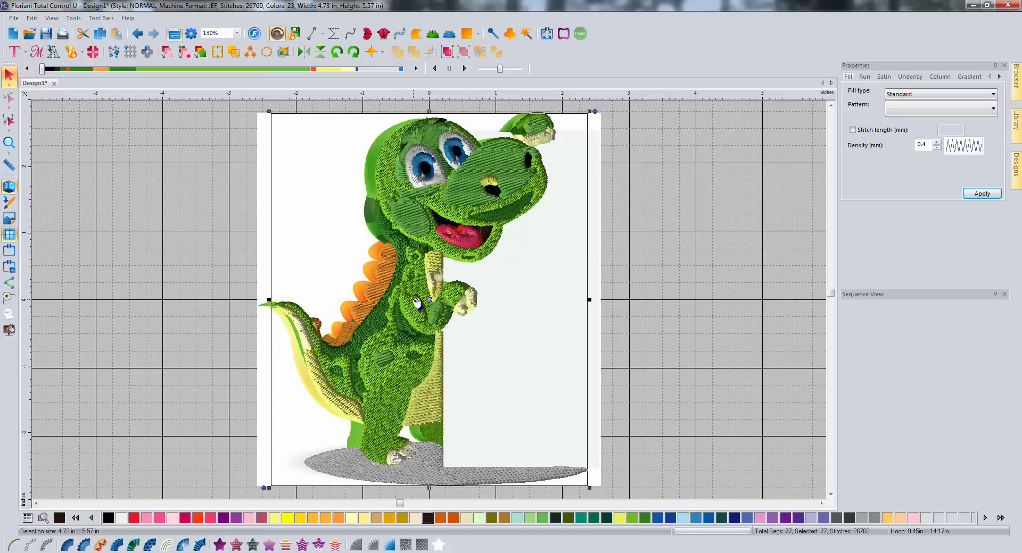
left_click_drag(471, 251, 774, 244)
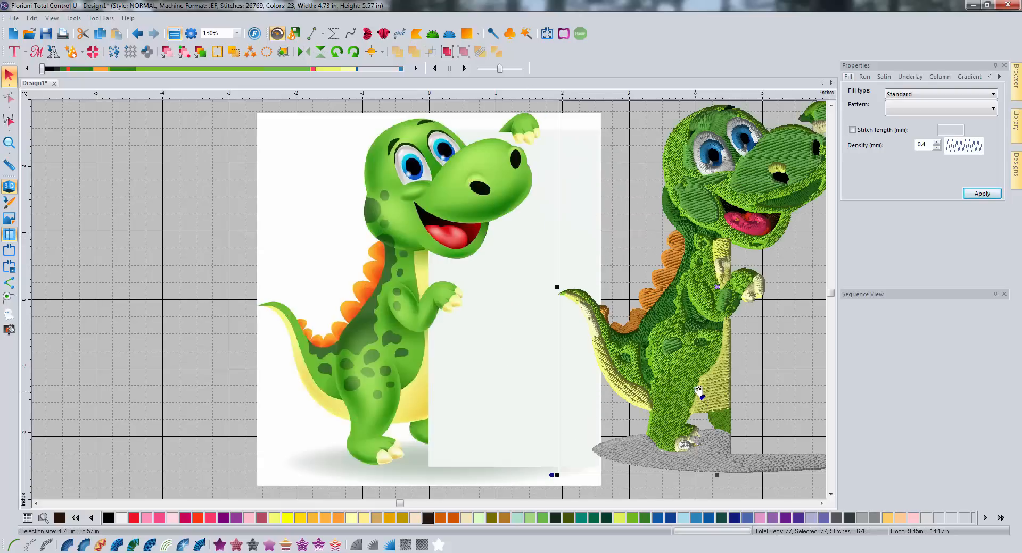
left_click(821, 504)
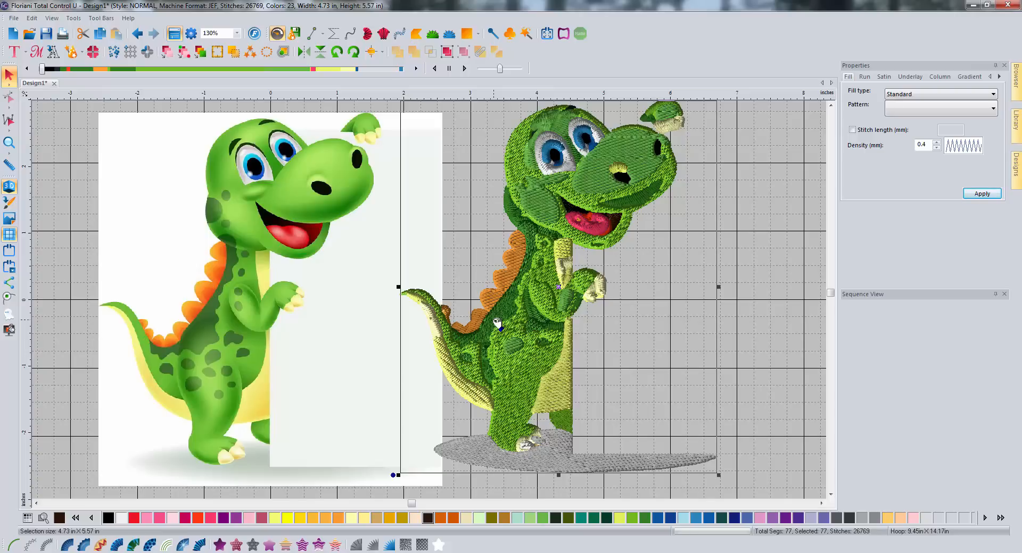
scroll(497, 324, "down", 1)
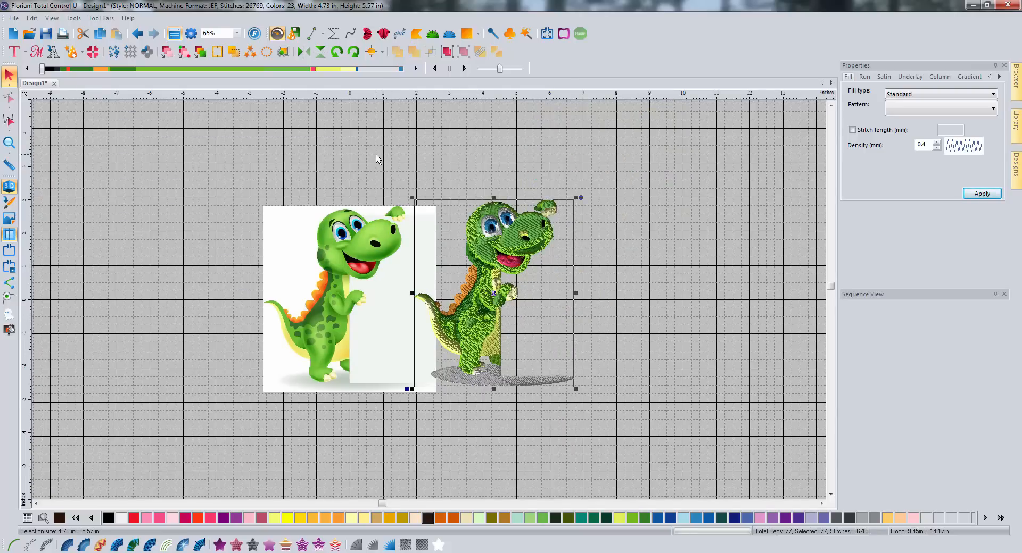
Delete the auto-digitized dinosaur stitches, leaving only the backdrop image.
key("Delete")
scroll(315, 257, "up", 1)
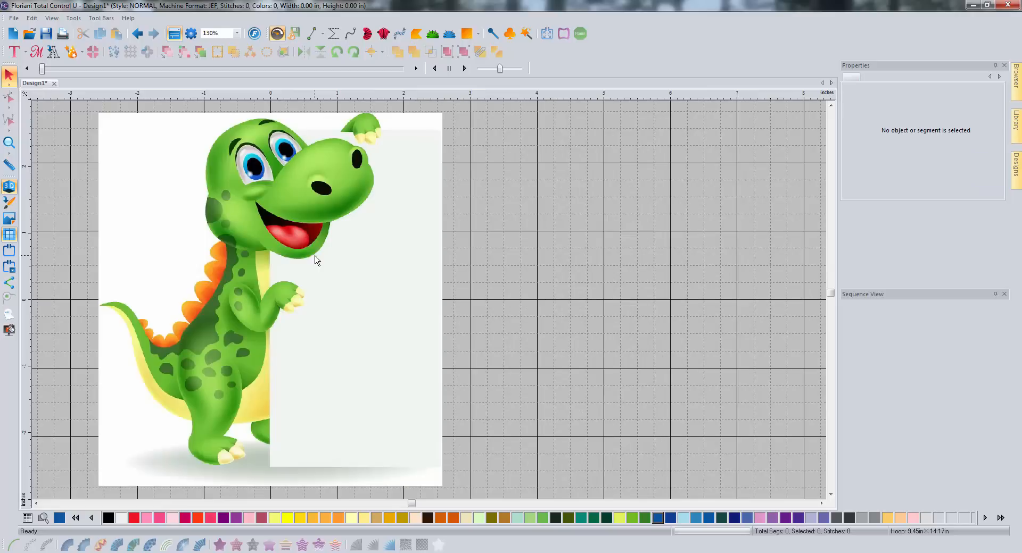
left_click(37, 503)
left_click(37, 502)
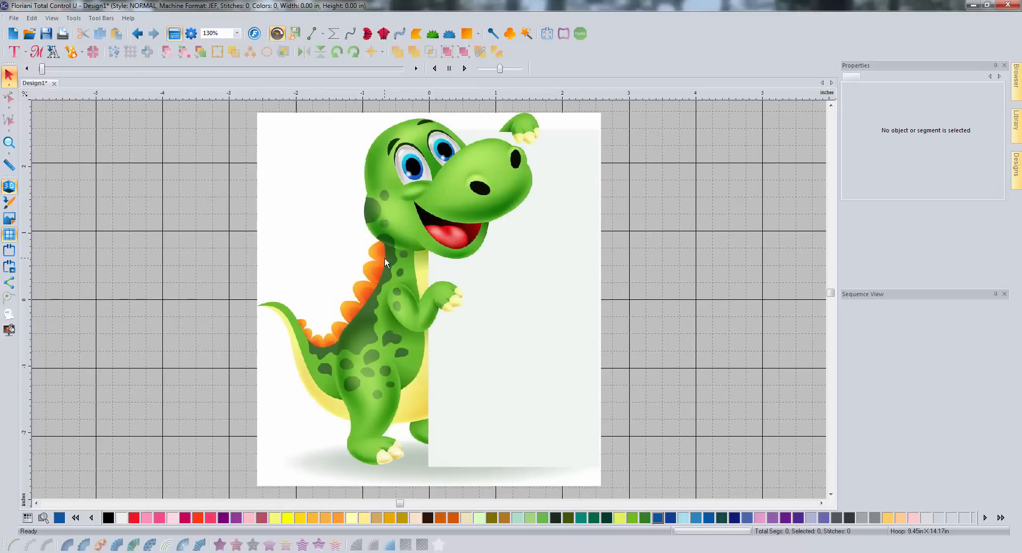
Start the Autodigitizer Wizard on the backdrop, keep the preset size and 27 colors, and open the color-reduced image for editing in Paint.
left_click(73, 54)
left_click(615, 389)
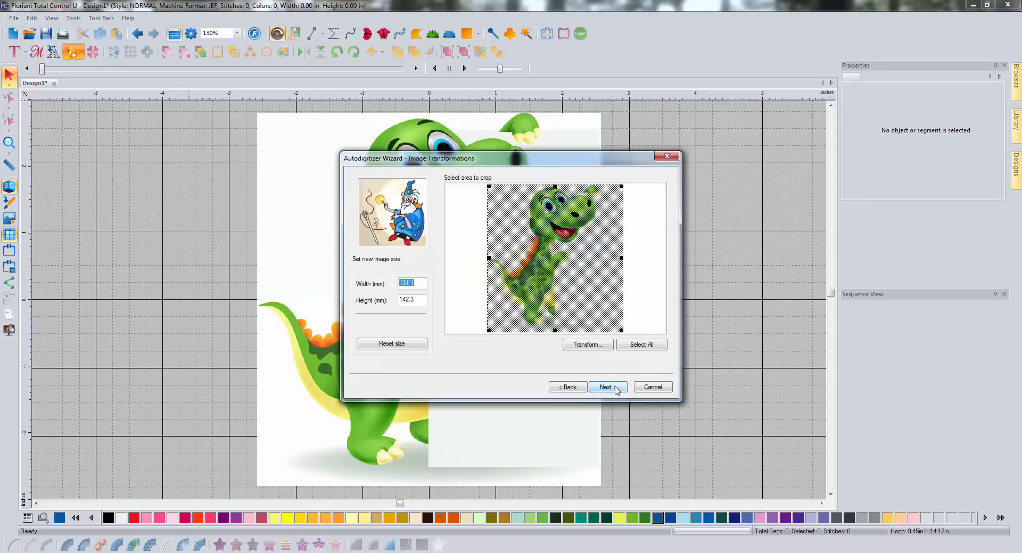
left_click(607, 388)
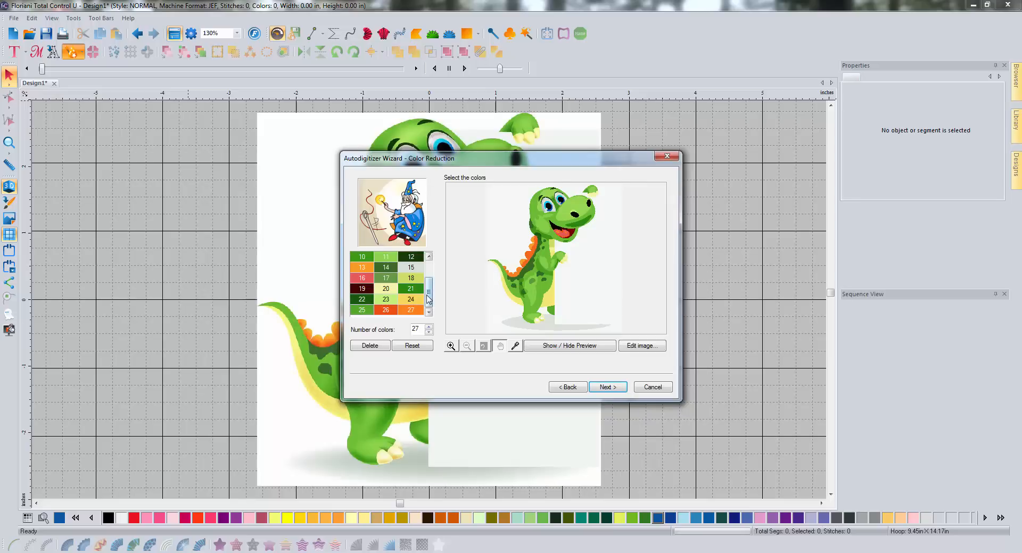
mouse_move(429, 298)
left_mouse_down()
mouse_move(433, 269)
mouse_move(431, 292)
left_mouse_up()
left_click_drag(430, 292, 431, 272)
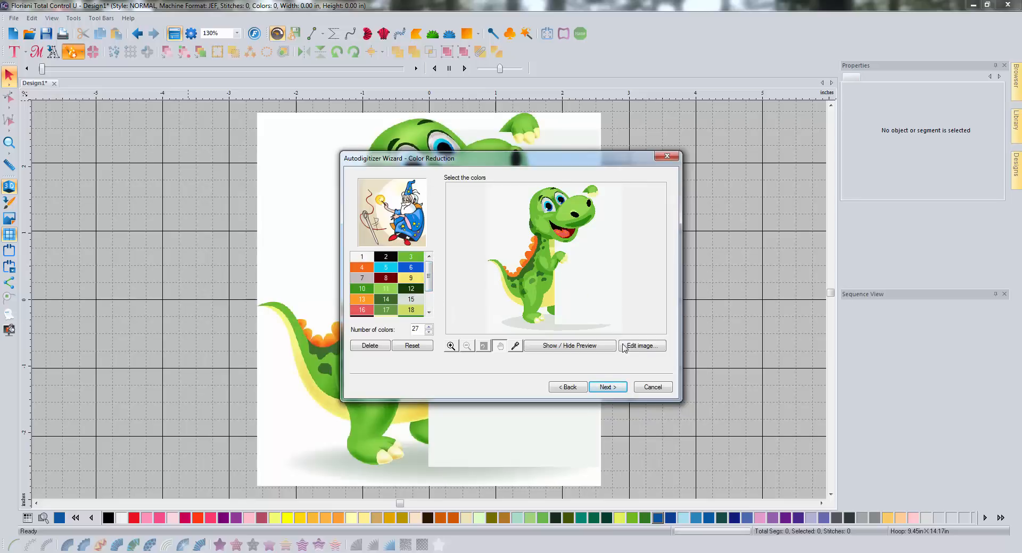
left_click(651, 346)
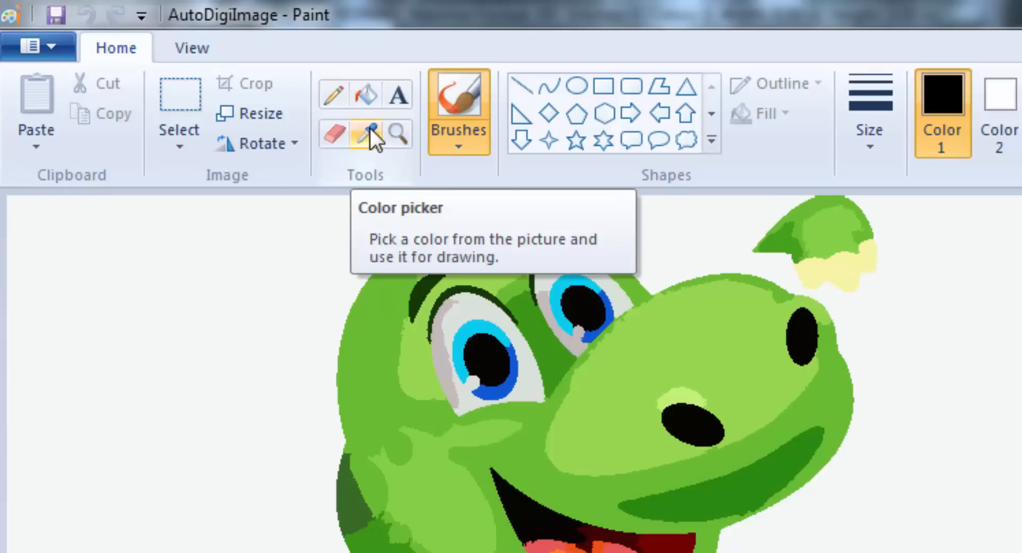
Sample the dinosaur's medium green and fill the lighter and darker green patches on the muzzle, chin and neck with it.
left_click(371, 133)
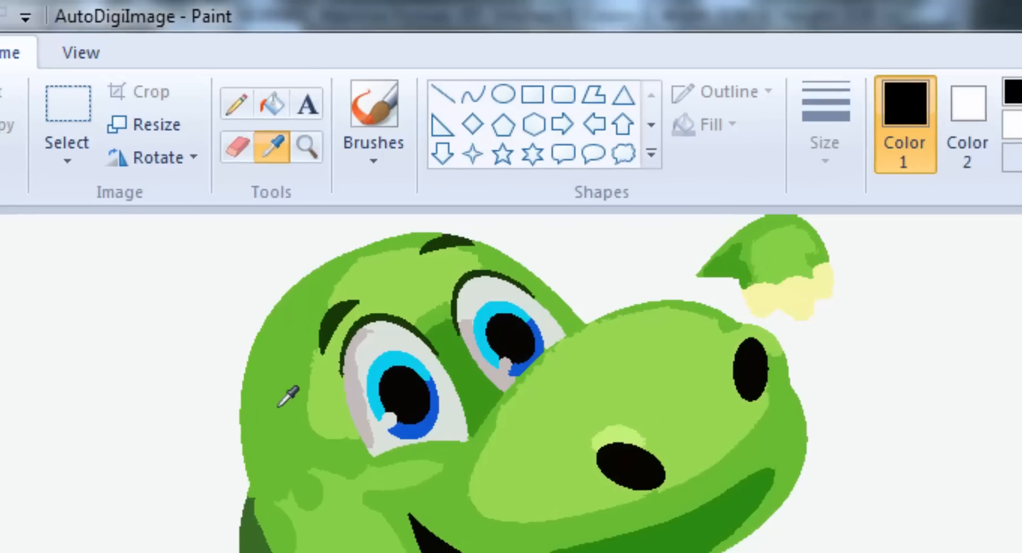
left_click(373, 367)
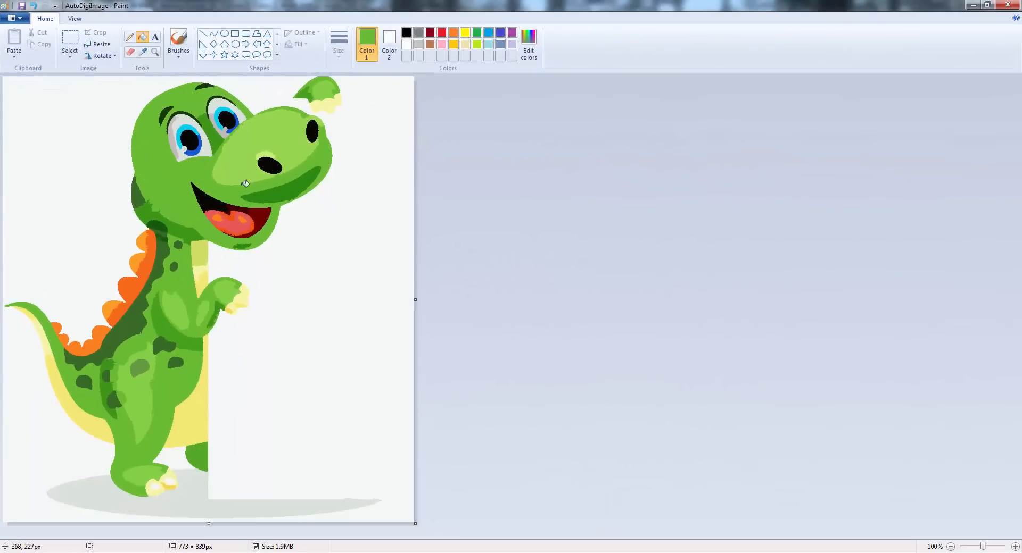
left_click(247, 164)
left_click(297, 181)
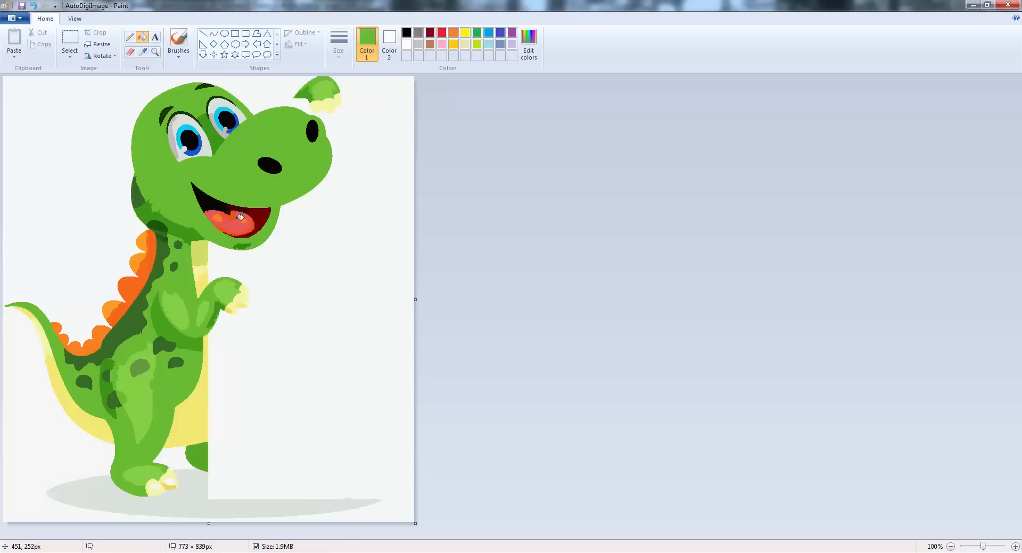
left_click(245, 243)
left_click(192, 235)
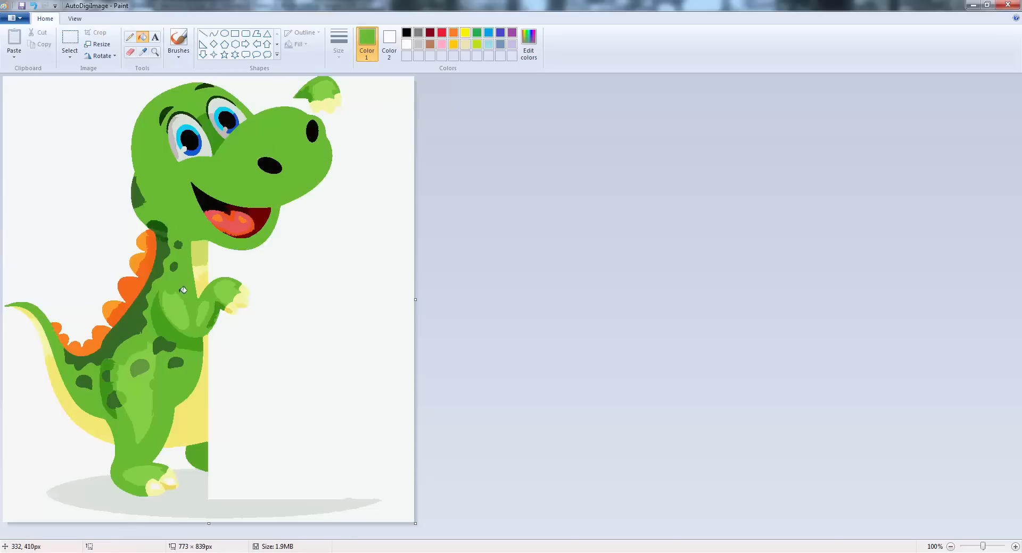
Fill the light and dark green shading on the torso, leg and lower arm with the same medium green.
left_click(178, 308)
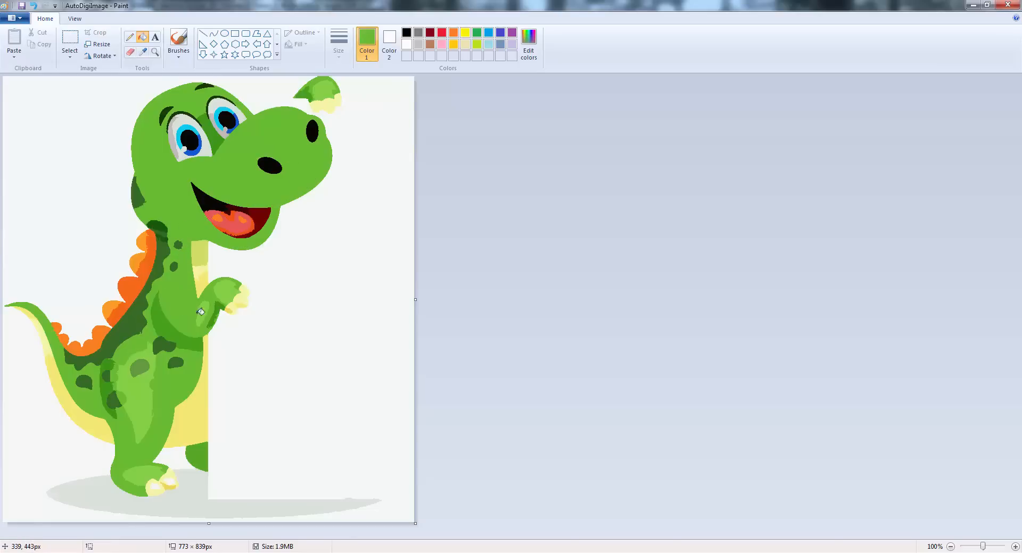
left_click(167, 323)
left_click(138, 391)
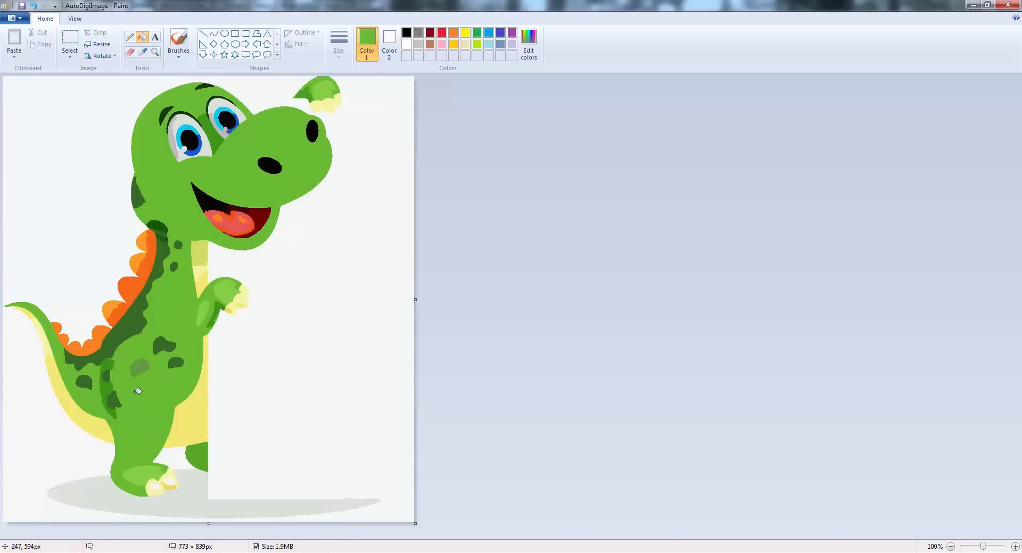
left_click(109, 385)
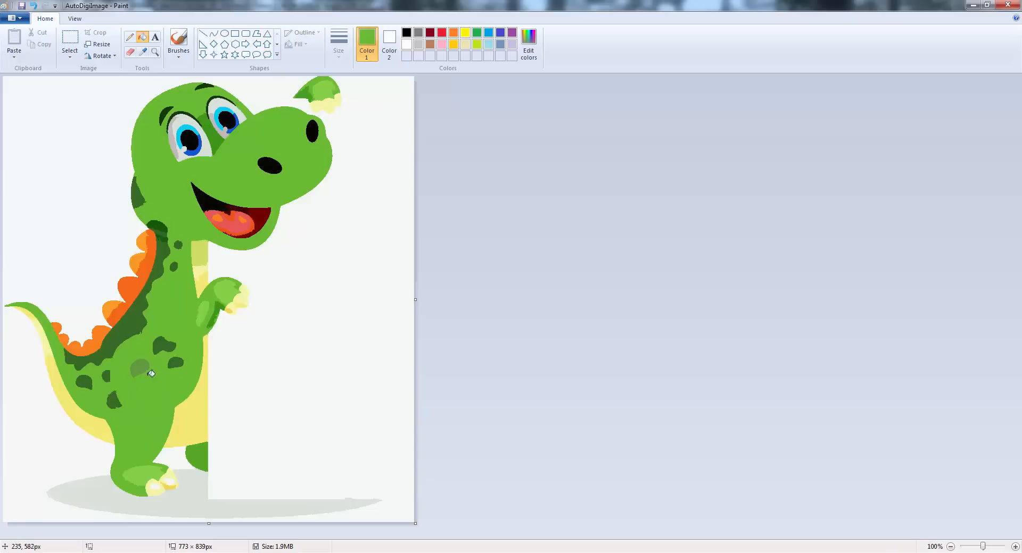
left_click(222, 291)
left_click(203, 312)
left_click(221, 311)
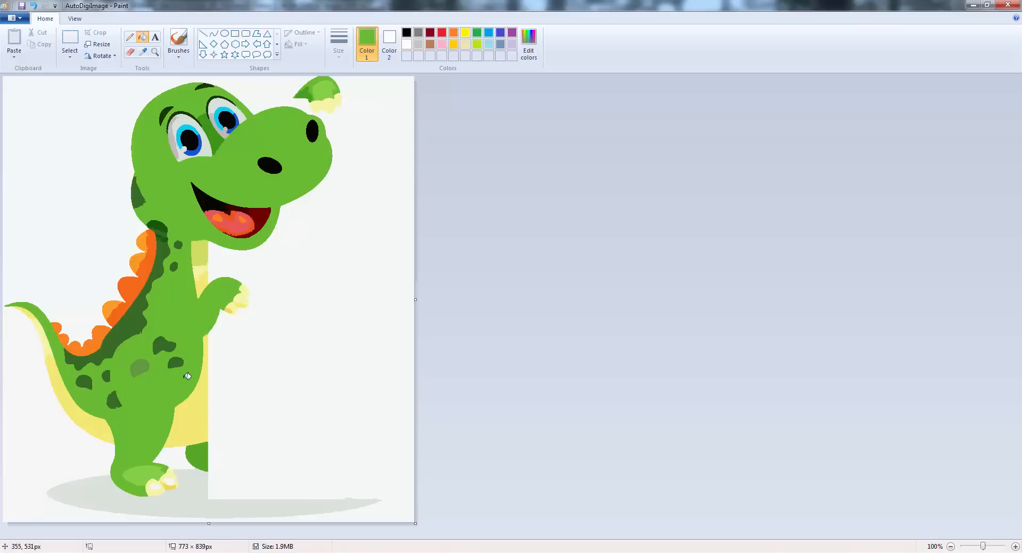
Fill the remaining green shading on the feet, raised hand, back of the head and between the eyes with the medium green.
left_click(138, 474)
left_click(197, 452)
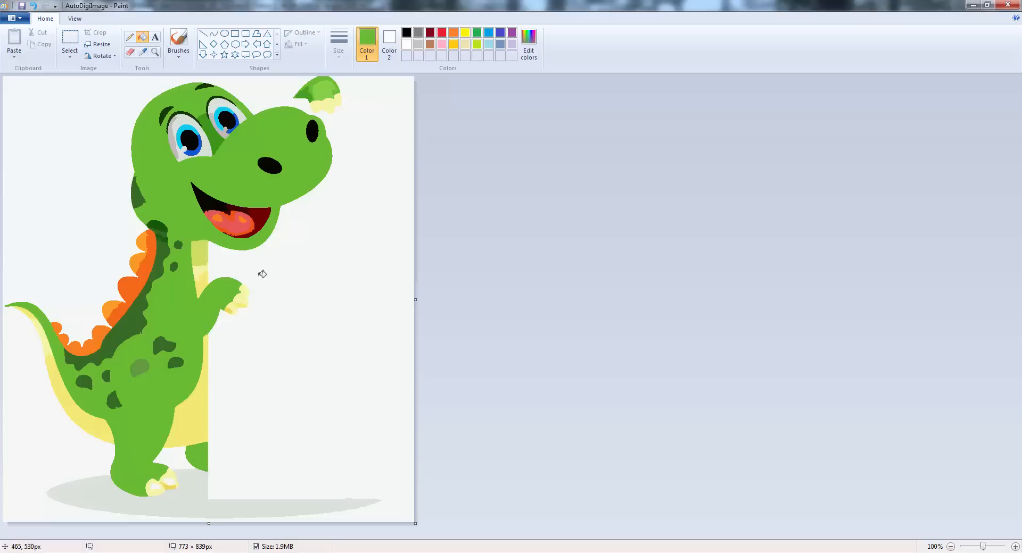
left_click(322, 88)
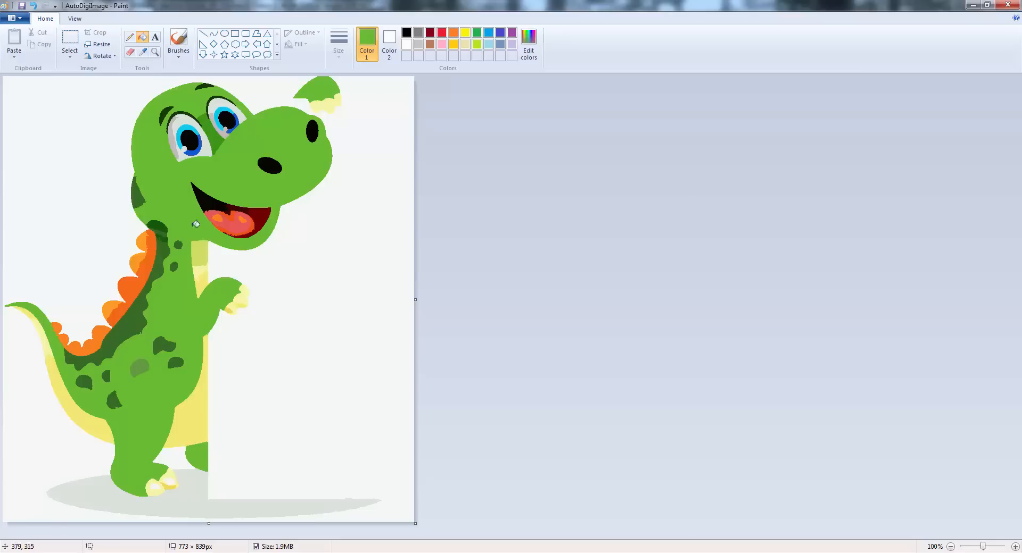
left_click(140, 195)
left_click(214, 142)
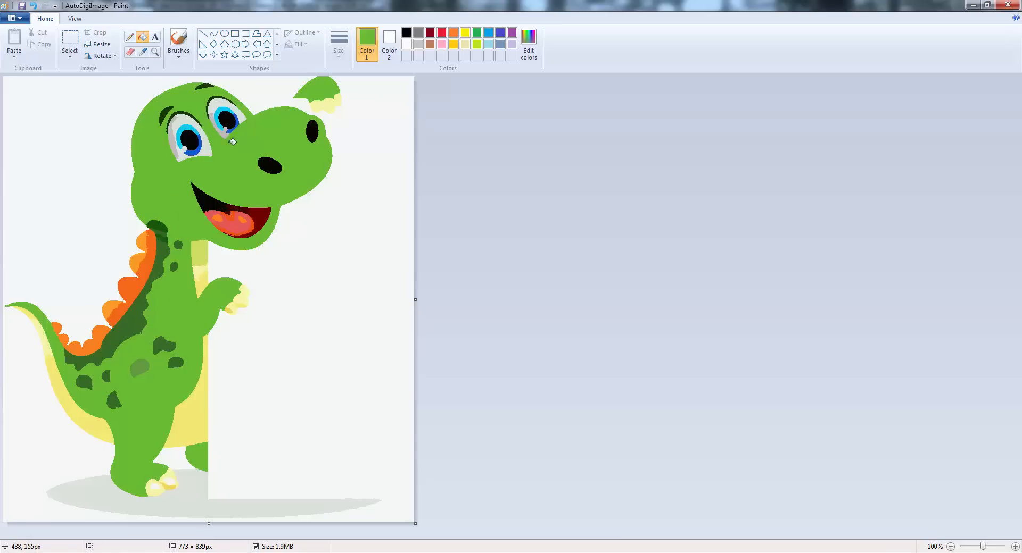
Fill the orange spots on the tongue with the tongue's red, and the dark red mouth interior and the eyebrows with black.
left_click(142, 52)
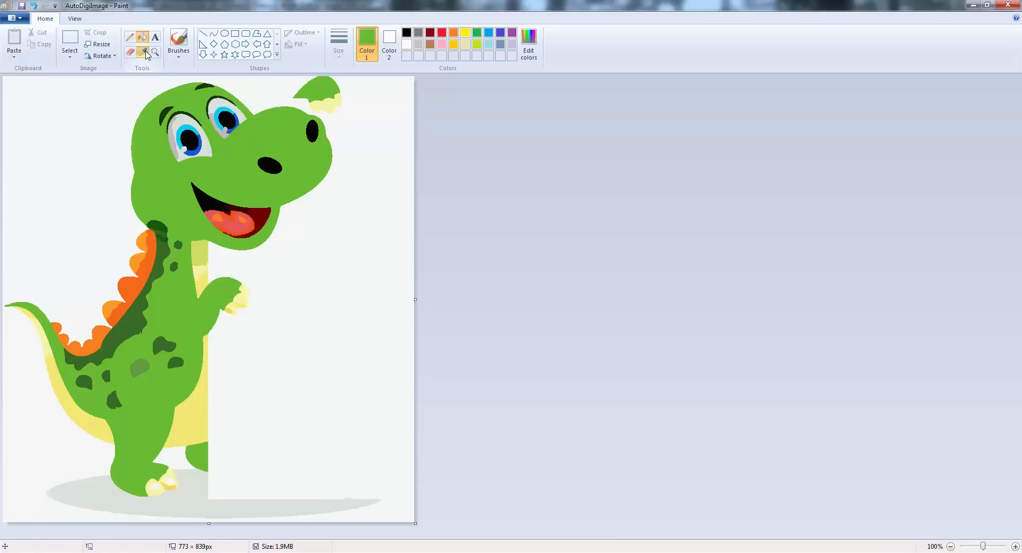
left_click(223, 219)
left_click(223, 219)
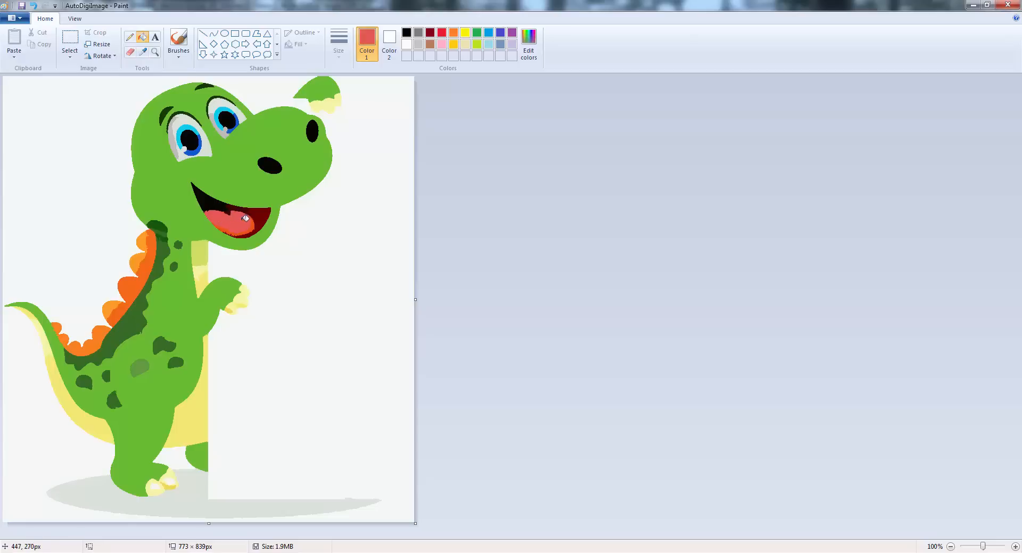
left_click(143, 53)
left_click(218, 205)
left_click(264, 215)
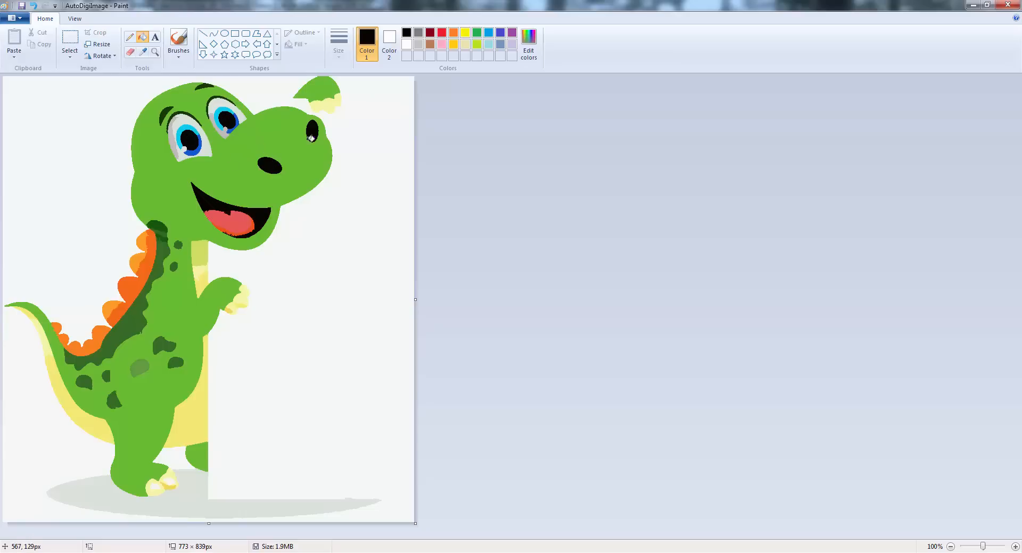
left_click(205, 86)
Sample the dark green of the back stripe and fill the paler spot on the upper leg with it.
left_click(142, 51)
left_click(148, 295)
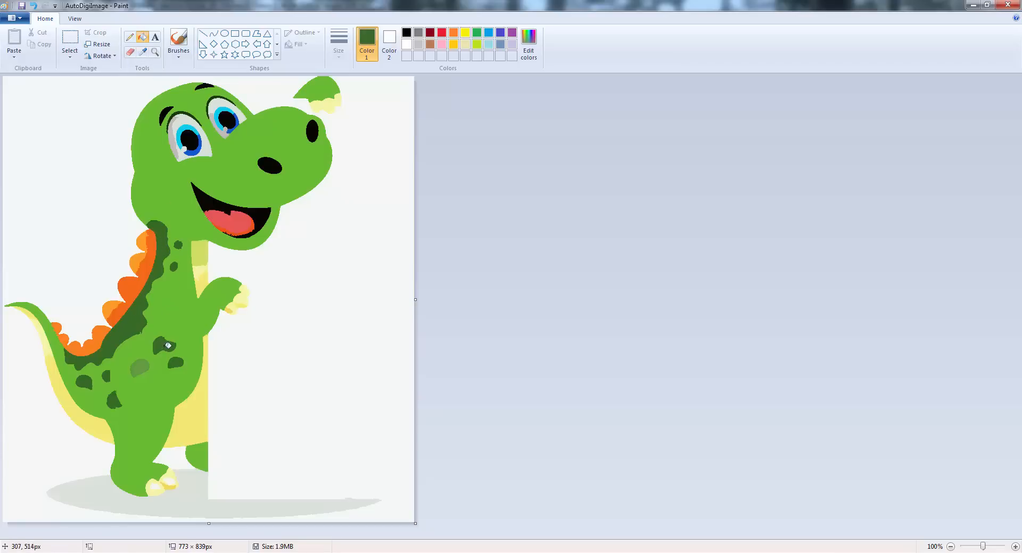
left_click(147, 367)
Sample the belly yellow and fill the off-shade areas of the neck, toes and both hands' claws with it.
left_click(142, 51)
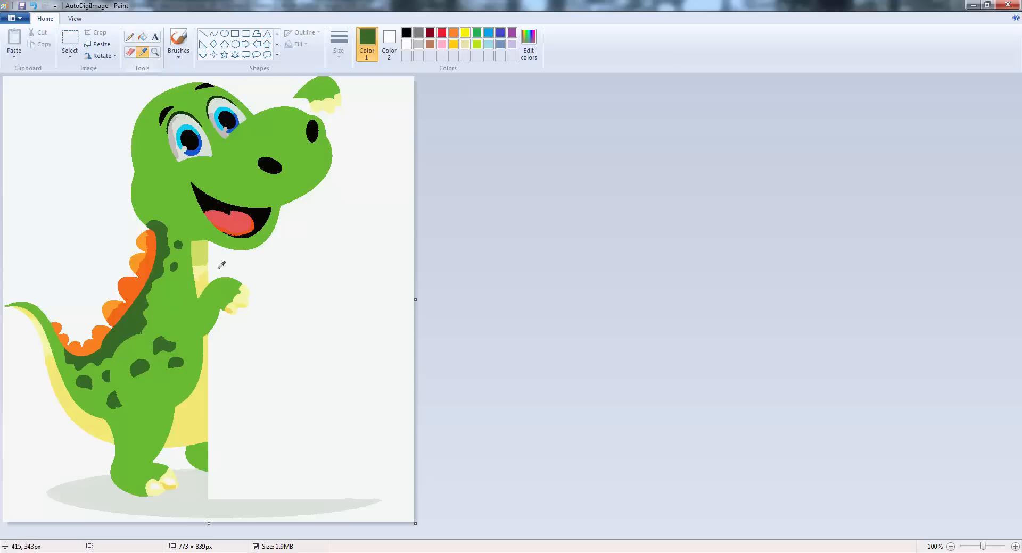
left_click(200, 409)
left_click(203, 251)
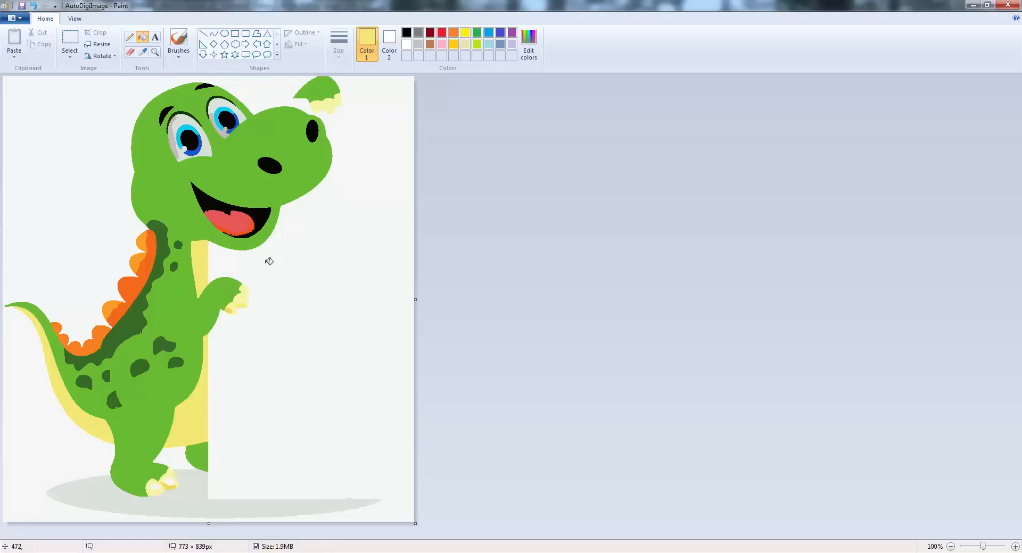
left_click(161, 480)
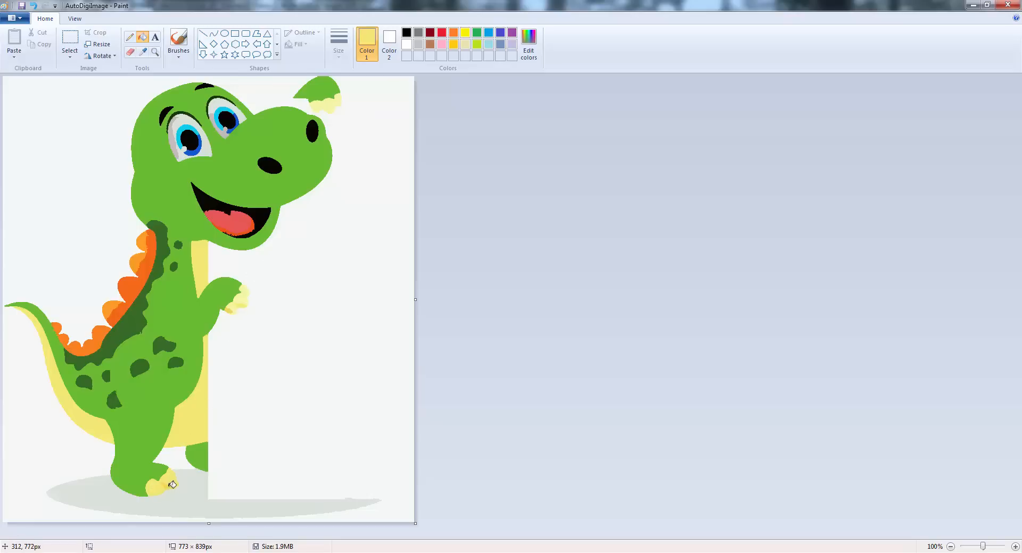
left_click(241, 299)
left_click(322, 101)
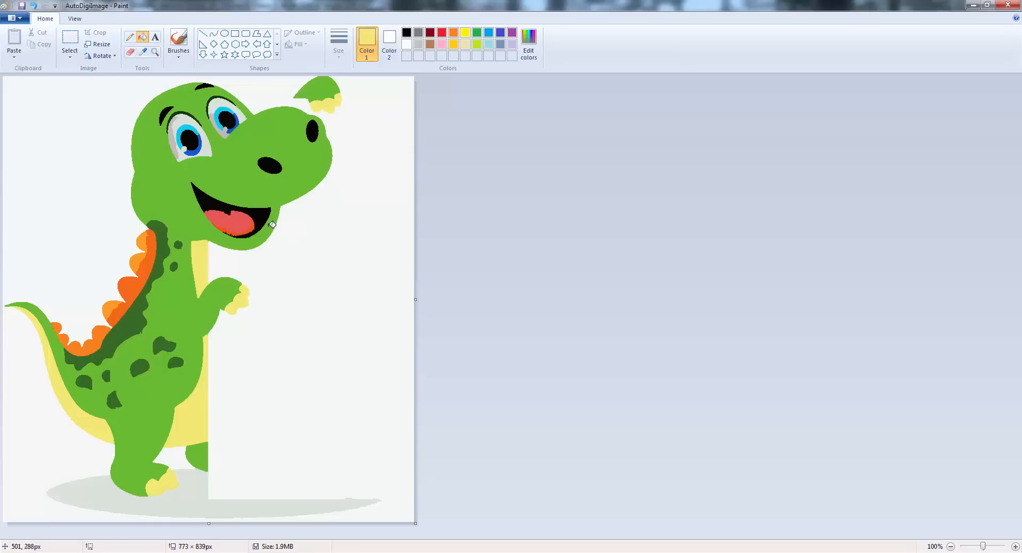
Sample the dark orange of the back spikes and fill the lighter orange spike areas with it.
left_click(143, 52)
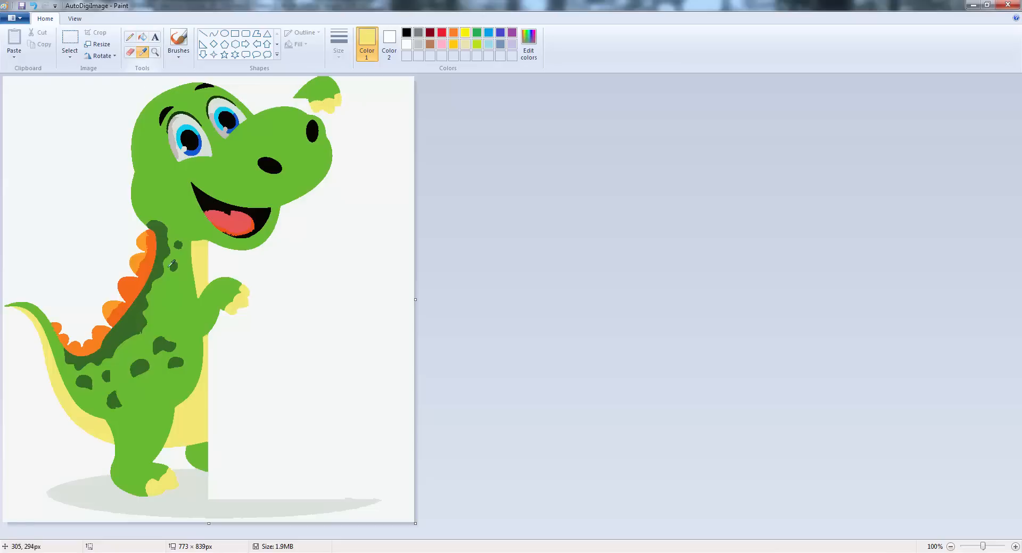
left_click(149, 266)
left_click(151, 248)
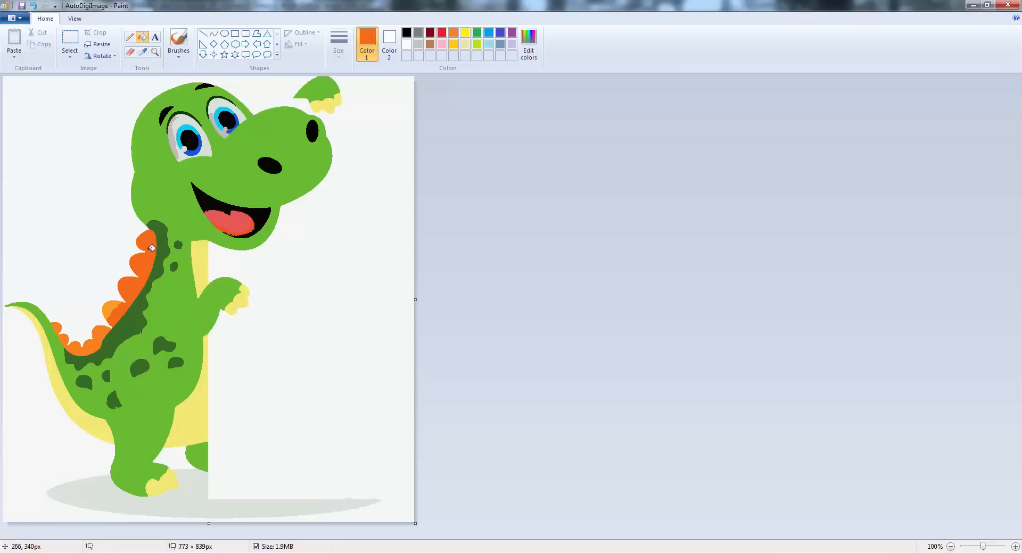
left_click(111, 304)
left_click(105, 331)
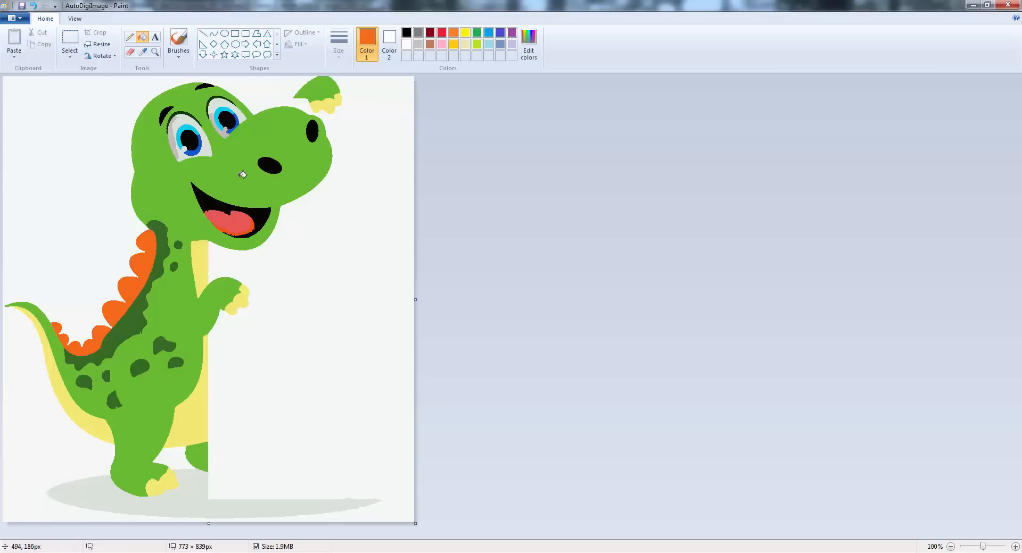
Unify the eyes by filling the gray shading with the eye white's light gray and the dark blue iris areas with light blue.
left_click(143, 51)
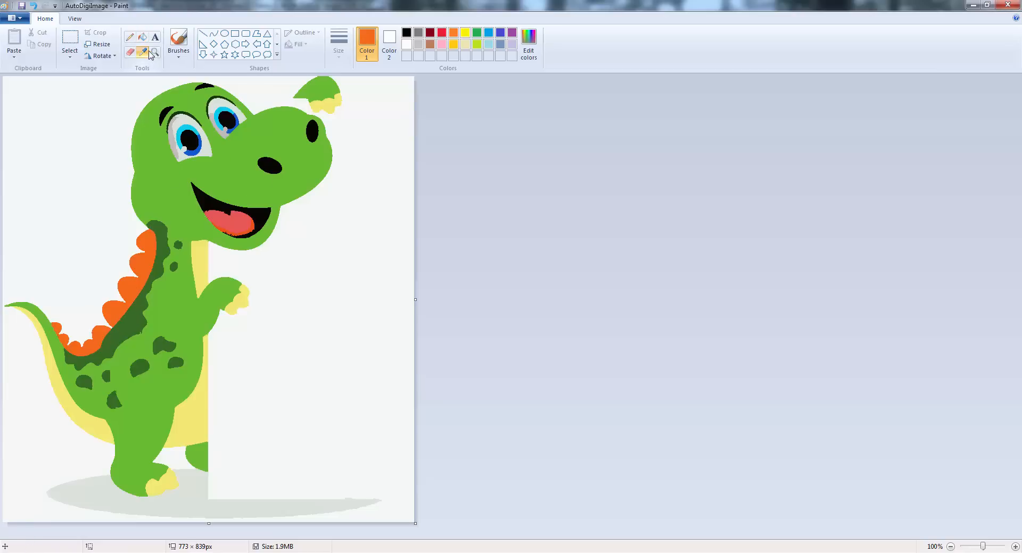
left_click(190, 121)
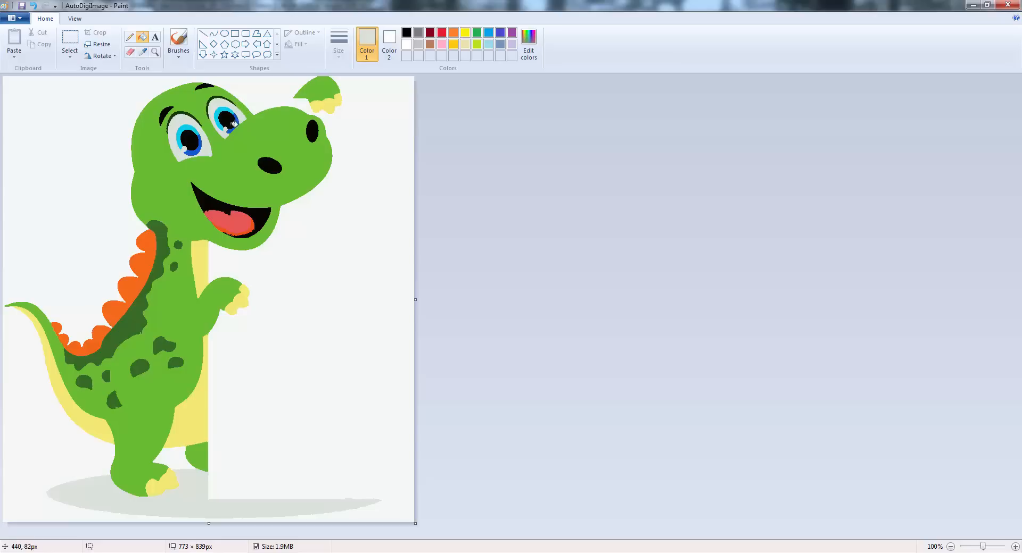
left_click(143, 52)
left_click(199, 132)
left_click(200, 146)
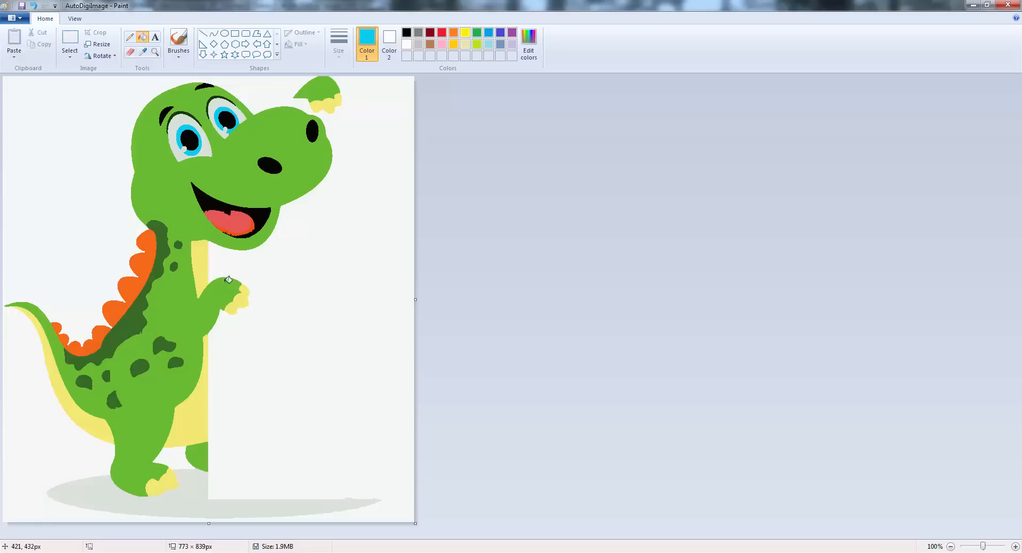
Fill the background, the gap between the legs and the ground shadow with pink.
left_click(441, 44)
left_click(97, 161)
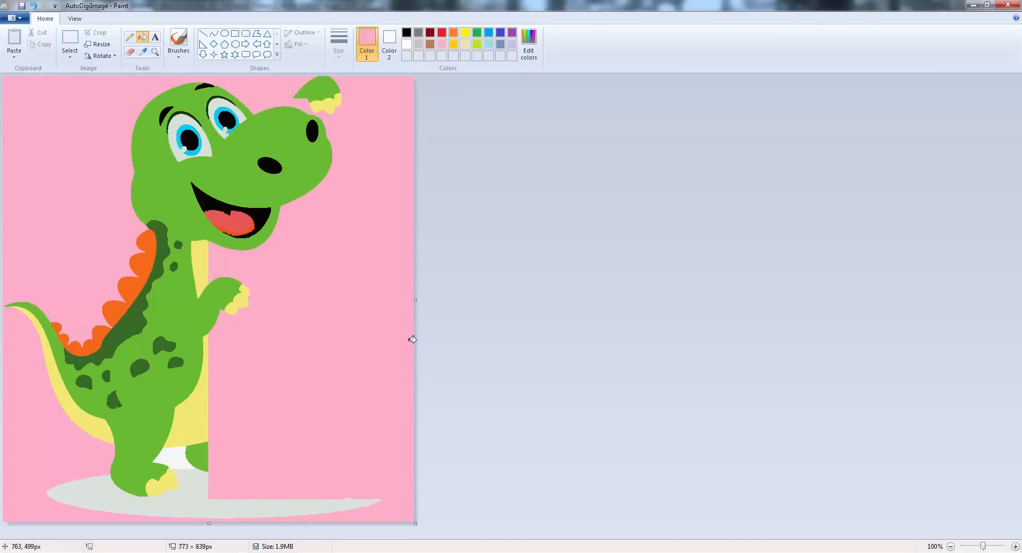
left_click(189, 461)
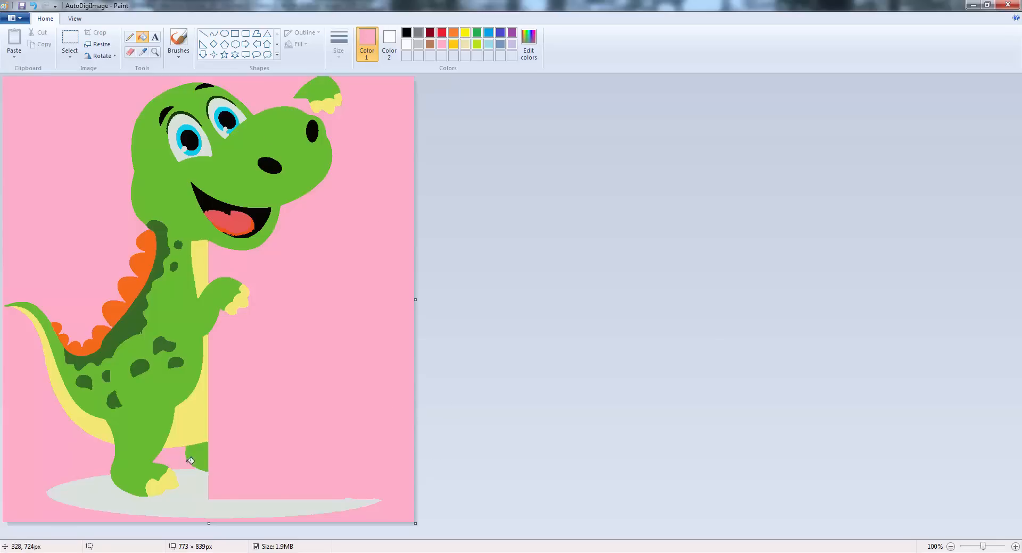
left_click(208, 492)
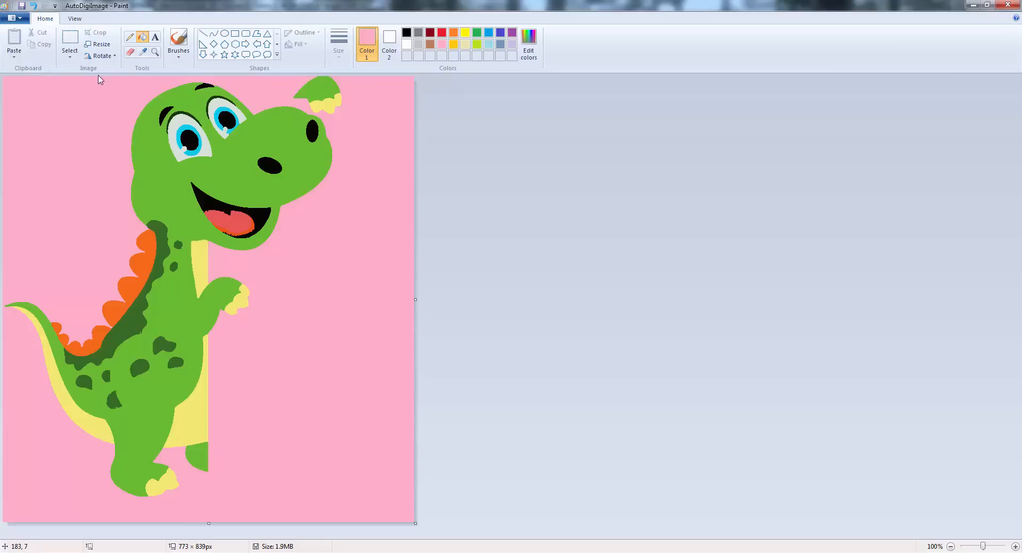
Exit Paint saving the changes to the image, and continue the wizard to the Vectorize stage with the 11 remaining colors.
left_click(15, 18)
left_click(41, 278)
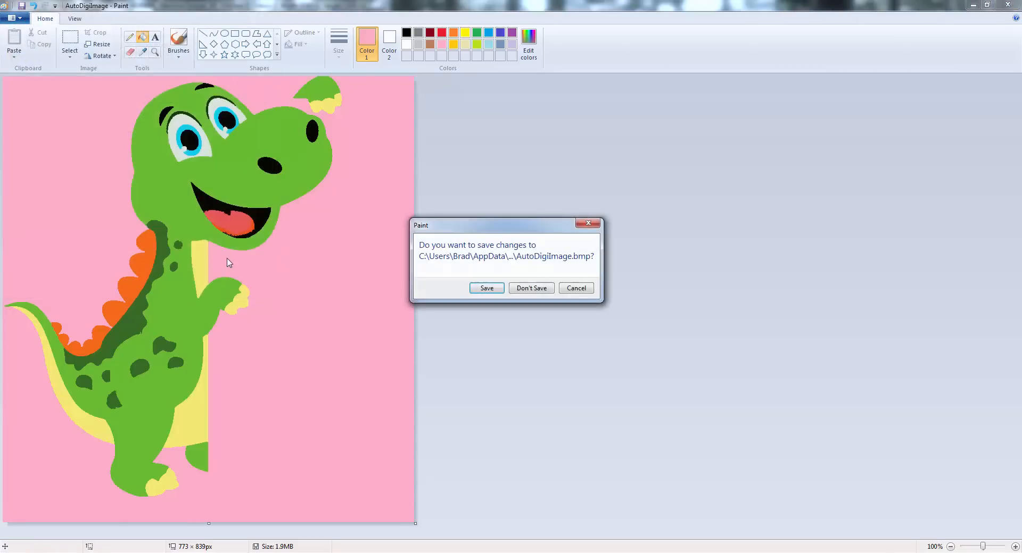
left_click(486, 288)
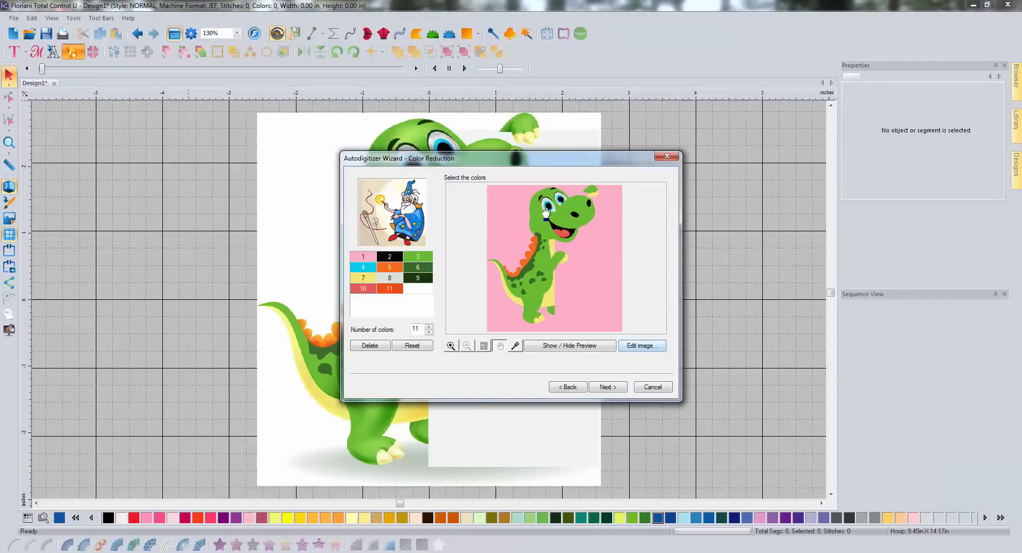
left_click(607, 388)
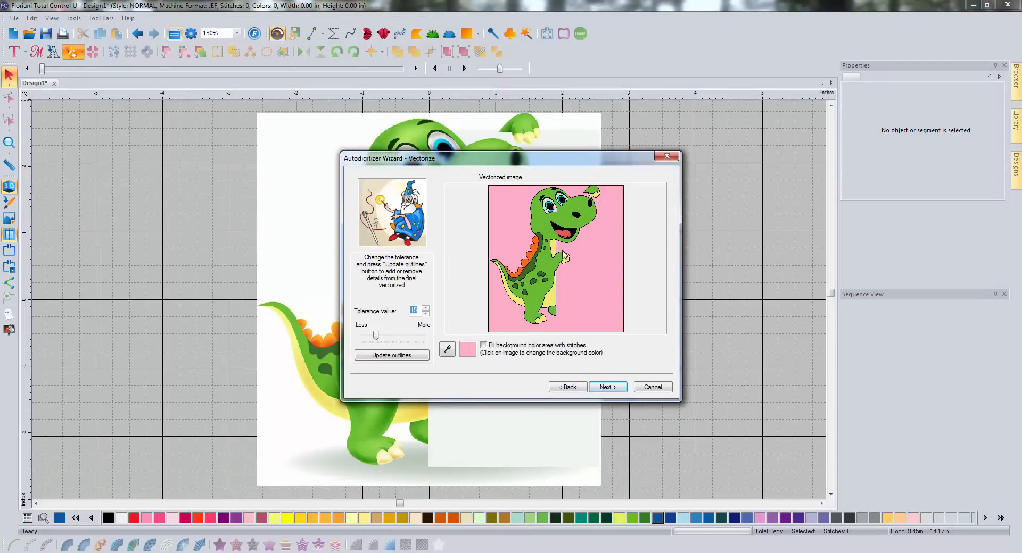
Finish the Autodigitizer Wizard with the current vectorize and judgment settings, and move the stitched dinosaur clear of the source image.
left_click(608, 386)
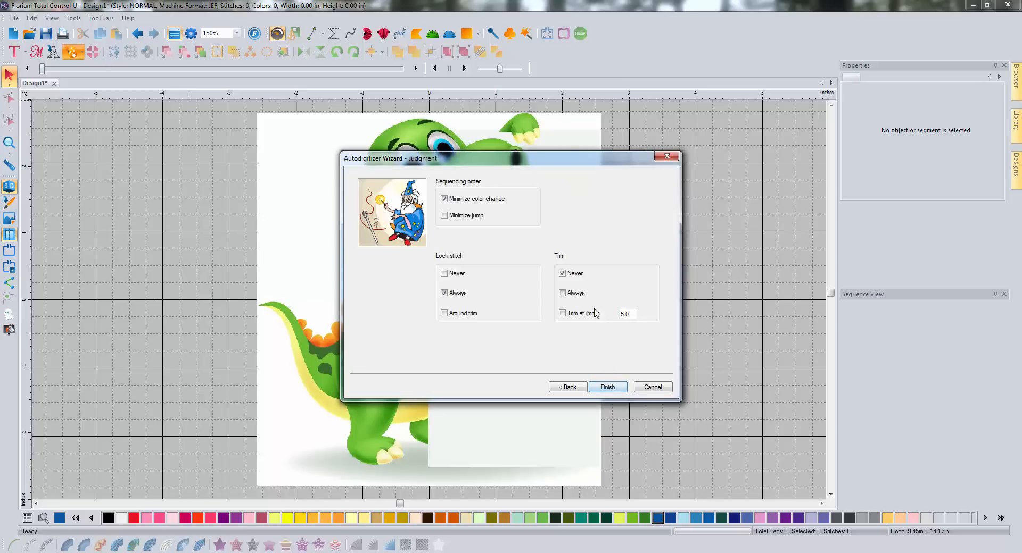
left_click(607, 387)
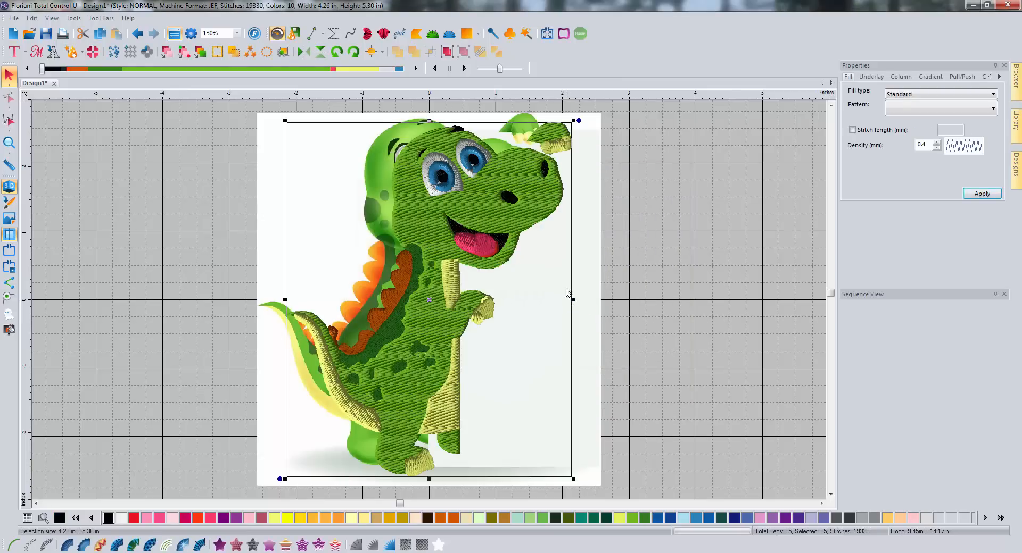
left_click_drag(446, 217, 623, 205)
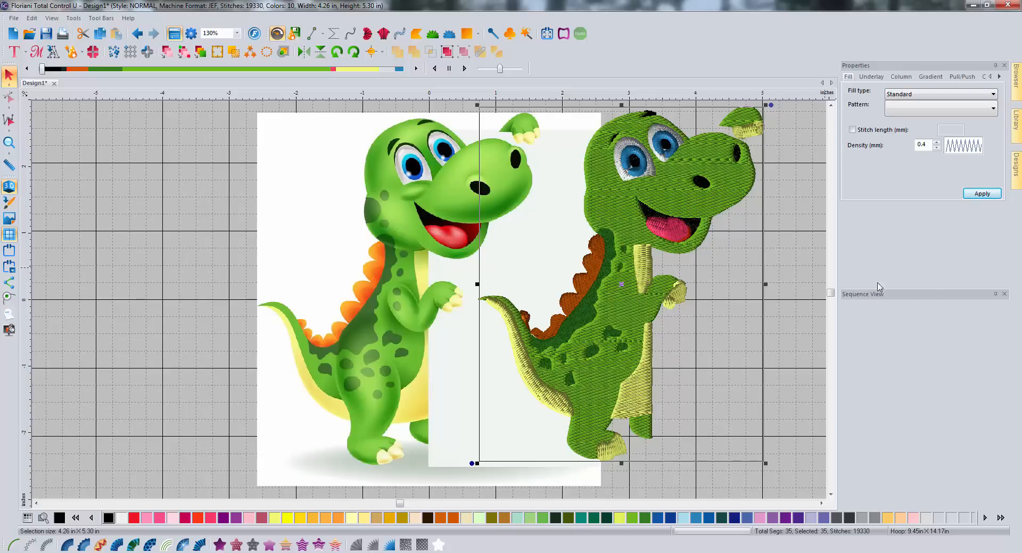
left_click(791, 286)
Move the Embroidery 900 Black block of facial details to the end of the stitching sequence.
left_click(710, 206)
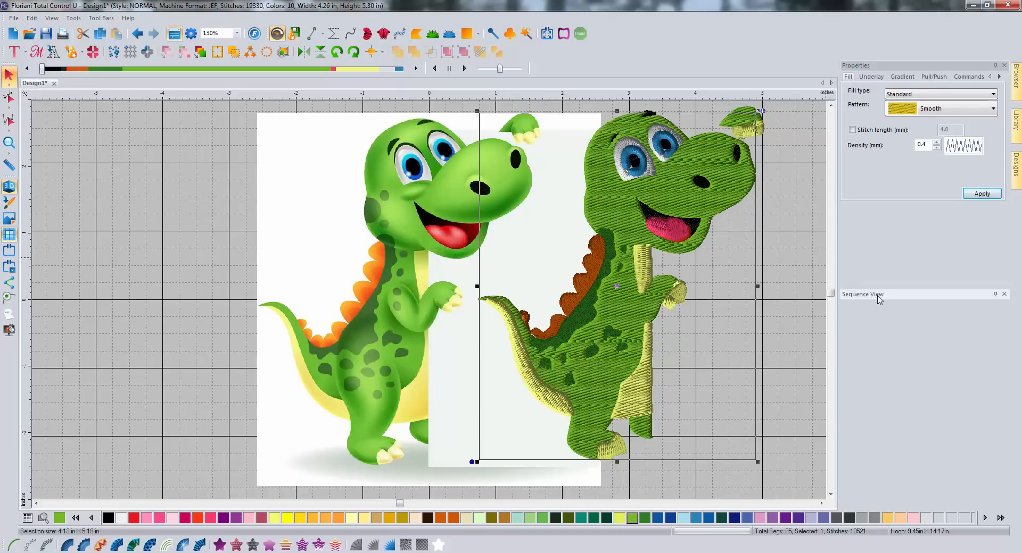
left_click_drag(877, 299, 931, 308)
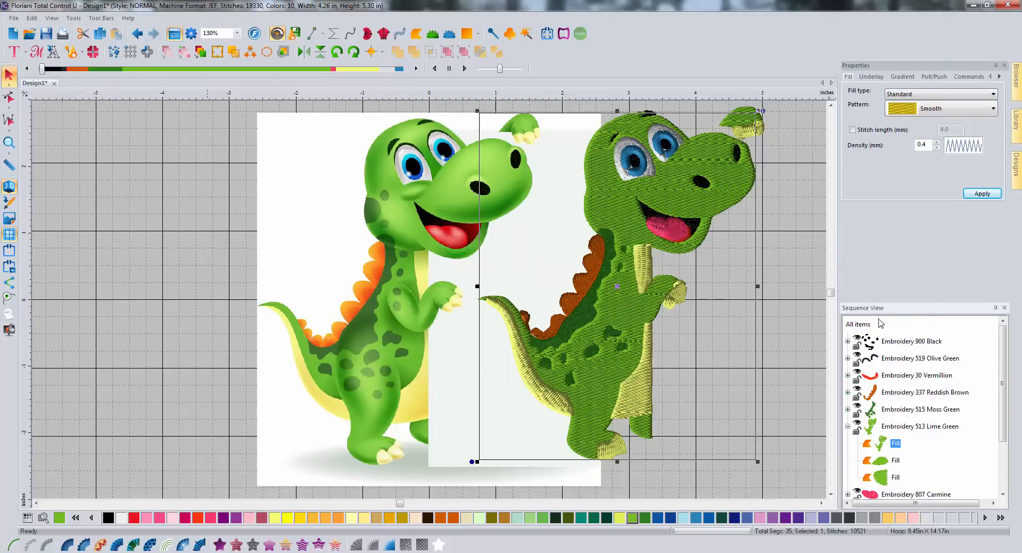
scroll(997, 341, "down", 1)
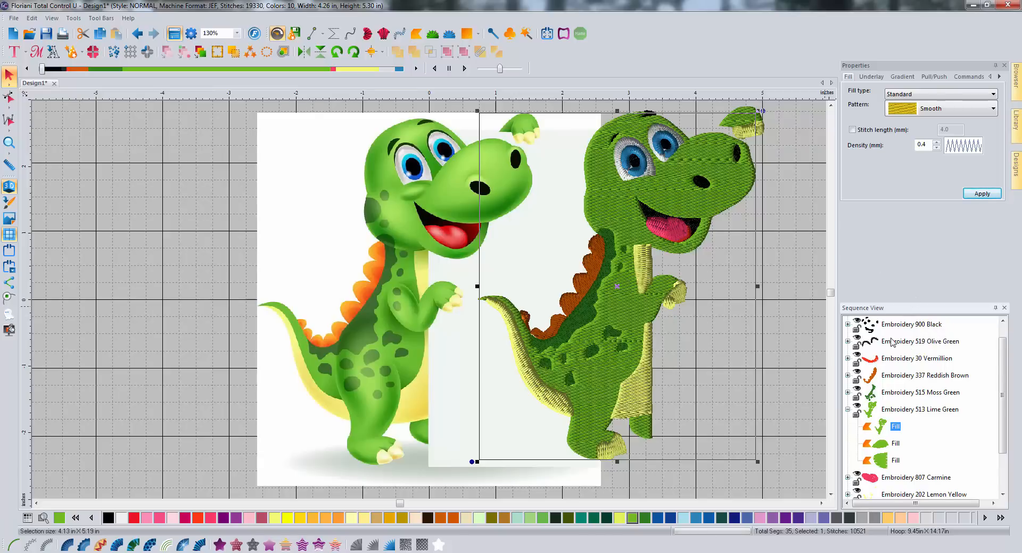
left_click_drag(1004, 359, 1006, 346)
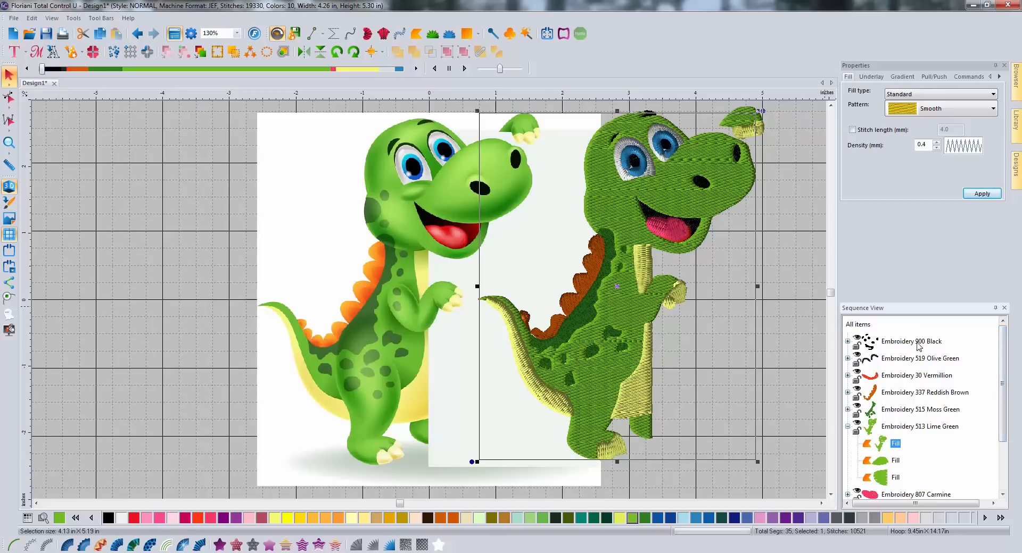
left_click(910, 341)
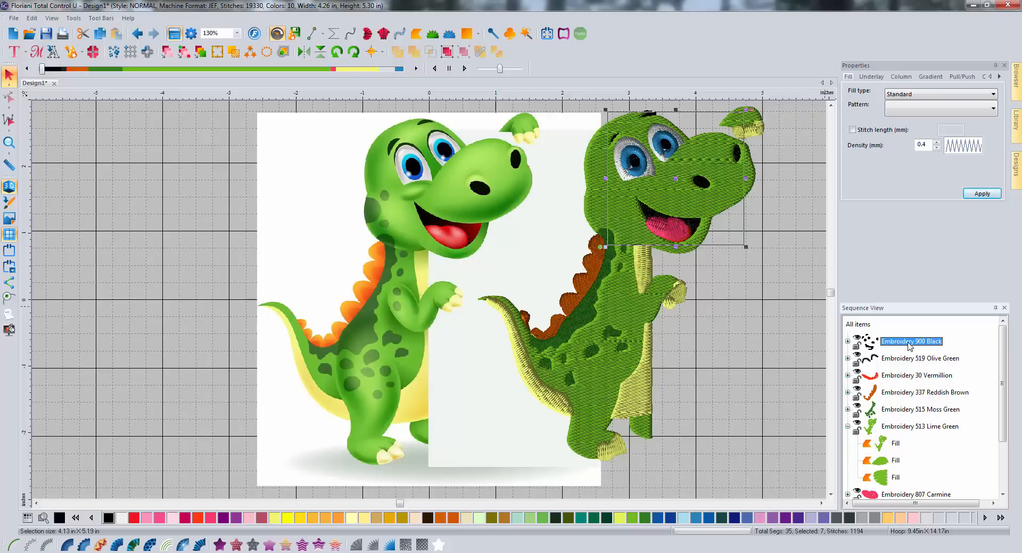
right_click(909, 343)
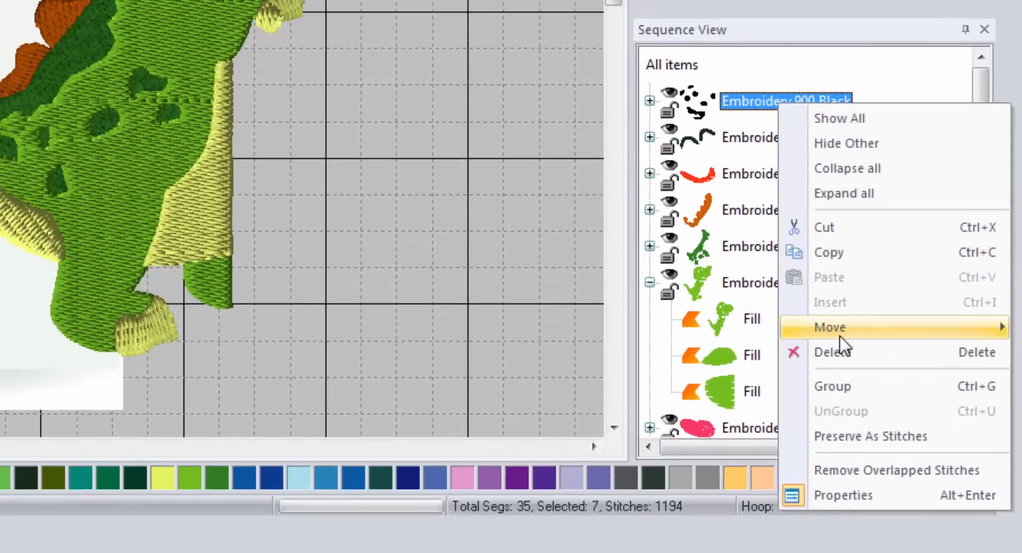
mouse_move(931, 449)
left_click(691, 354)
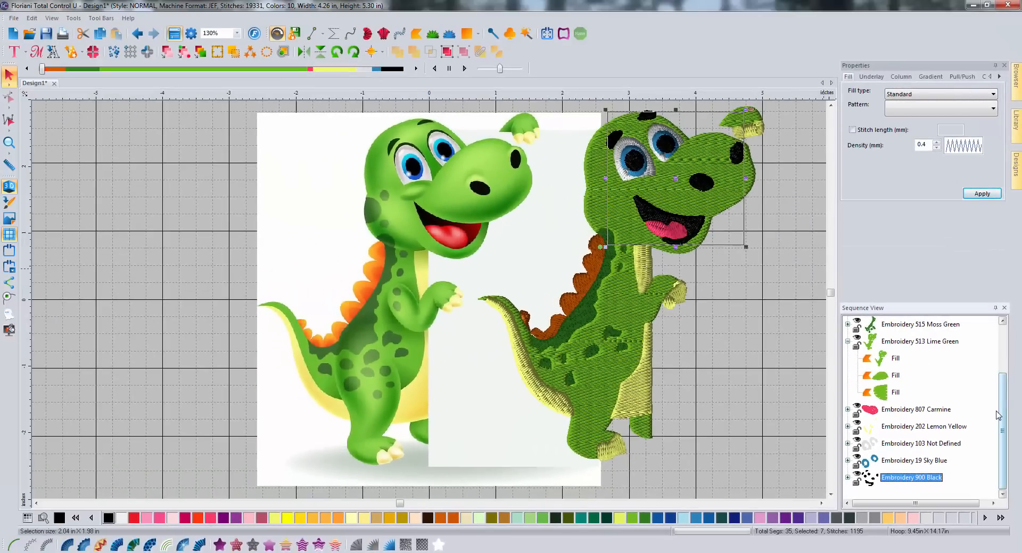
Move the Embroidery 515 Moss Green block after the Embroidery 513 Lime Green fills in the sequence.
left_click(920, 326)
left_click(899, 394, "ctrl")
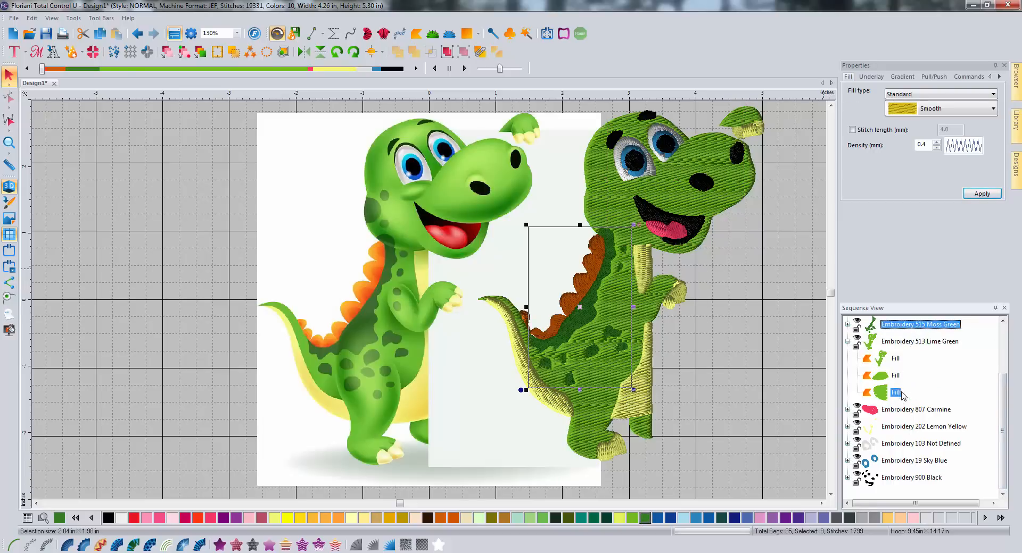
left_click_drag(903, 395, 903, 395)
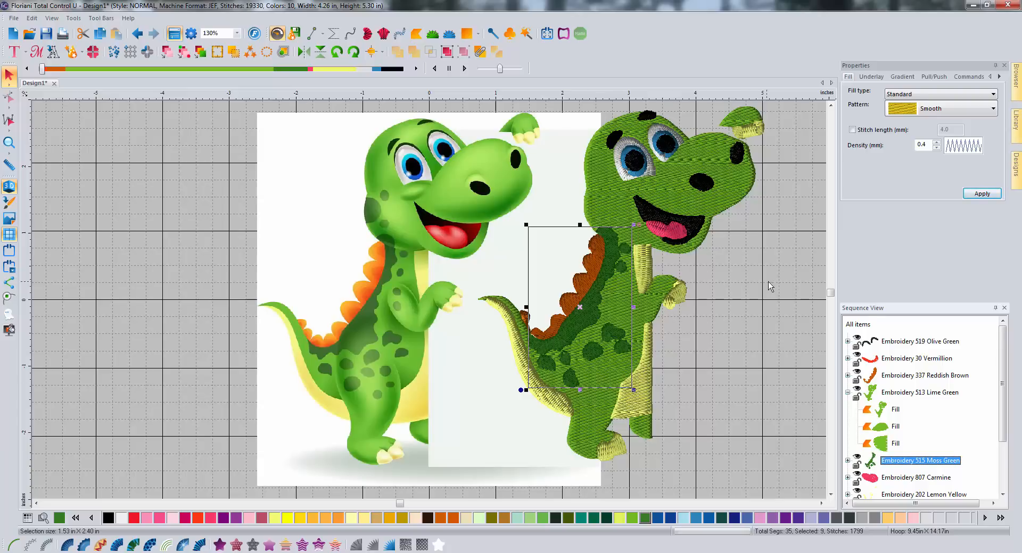
Apply the Standard Fill style to all items of the design.
left_click(868, 328)
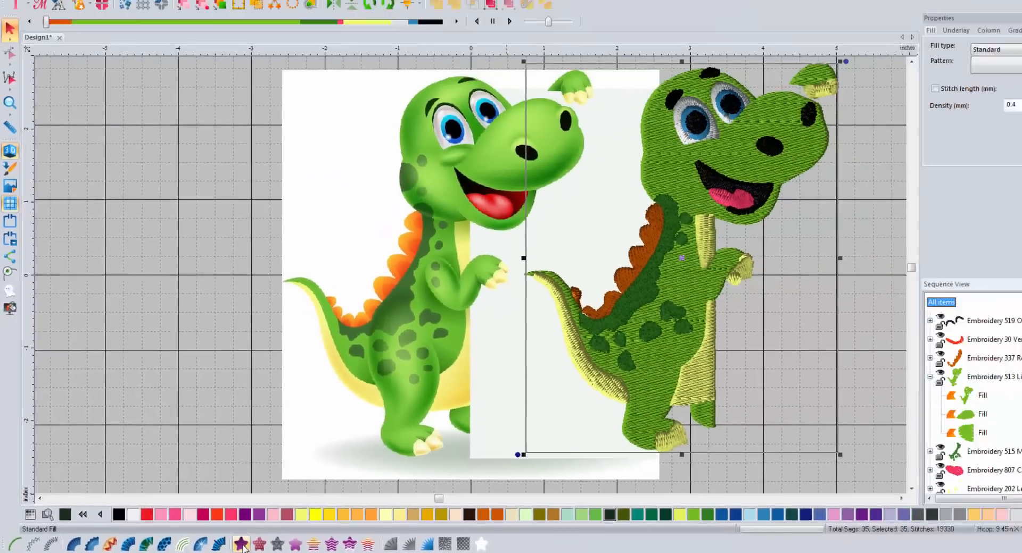
left_click(401, 538)
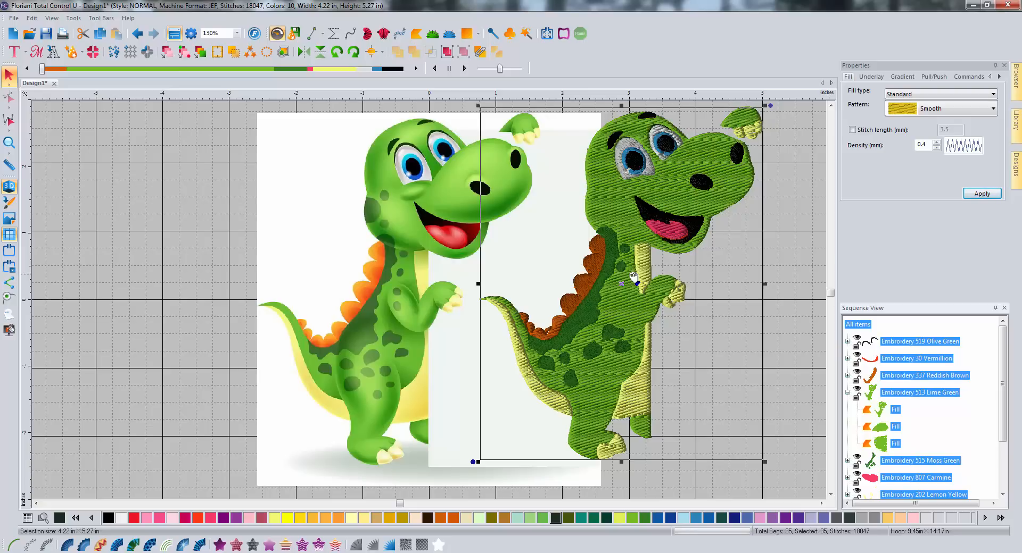
Recolor the Embroidery 519 Olive Green eye outlines to 900 Black and move them to the end of the sequence.
left_click(907, 342)
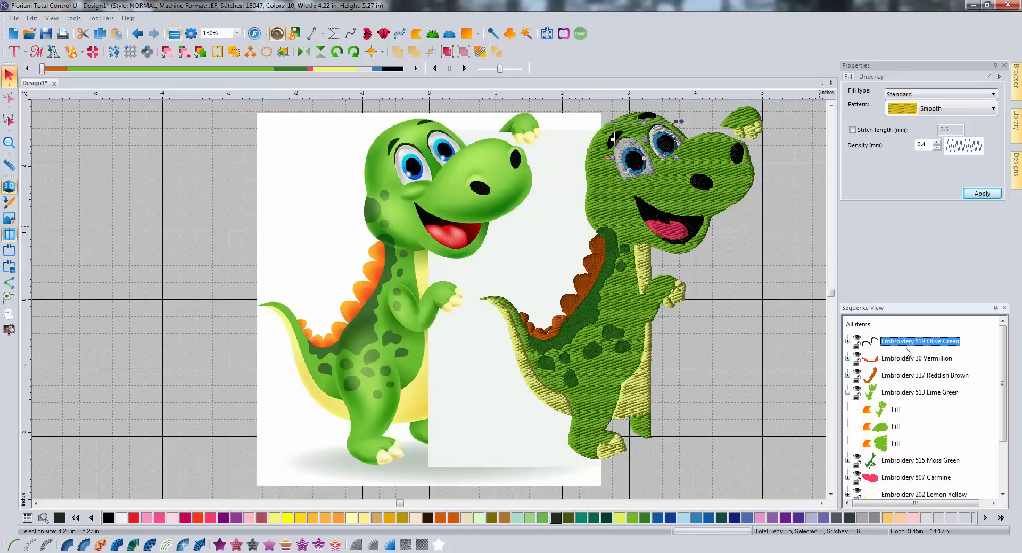
left_click_drag(907, 352, 899, 460)
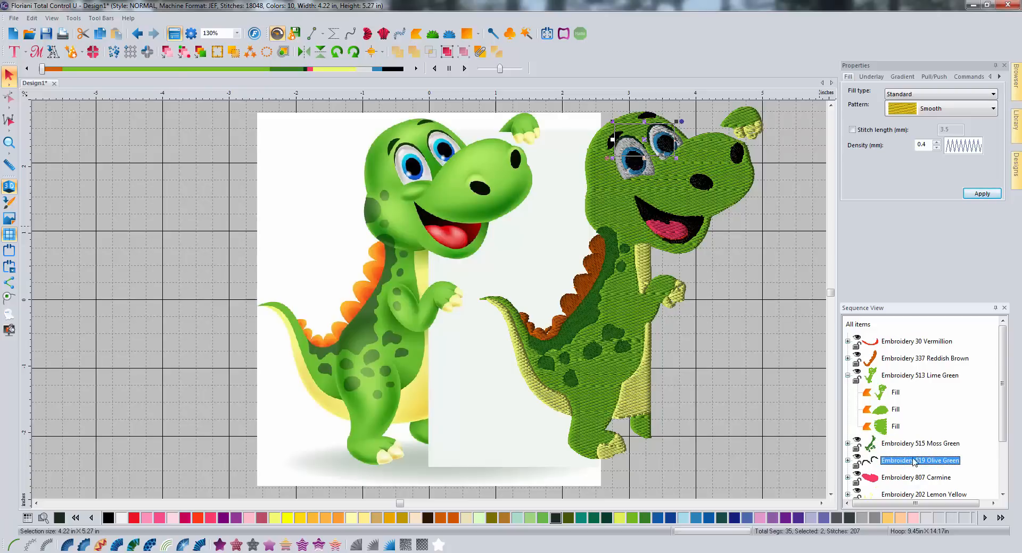
left_click(108, 519)
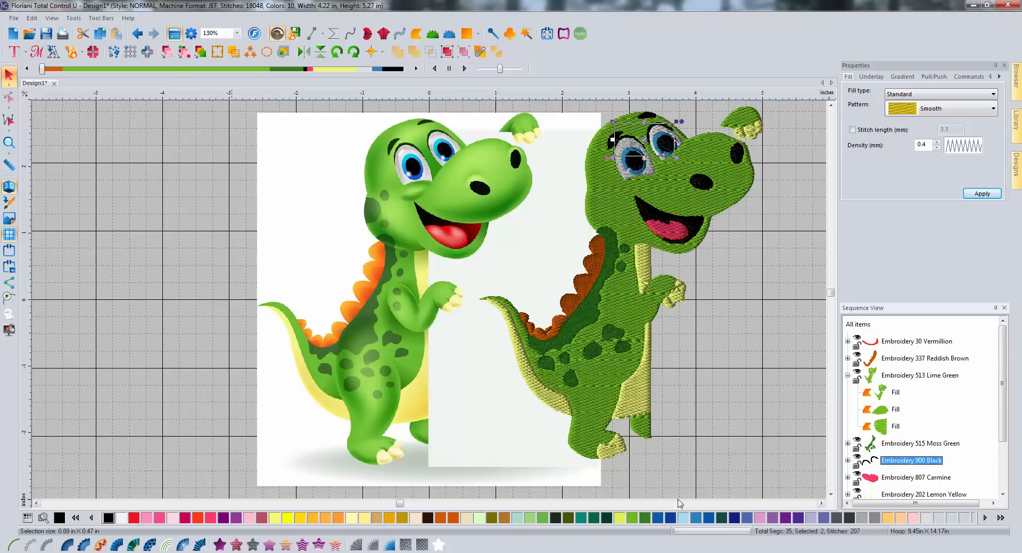
left_click_drag(1003, 422, 1007, 468)
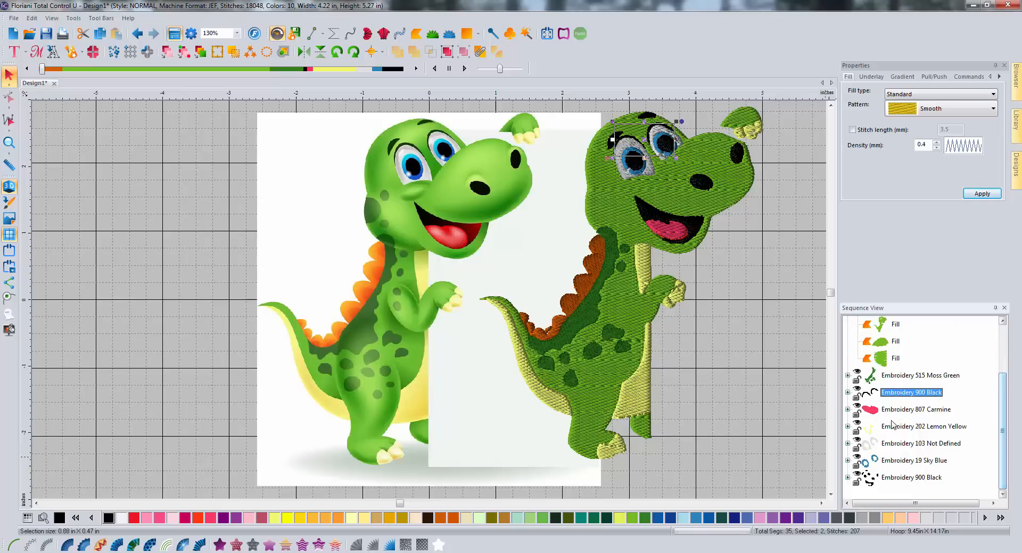
left_click_drag(897, 395, 895, 482)
left_click(751, 308)
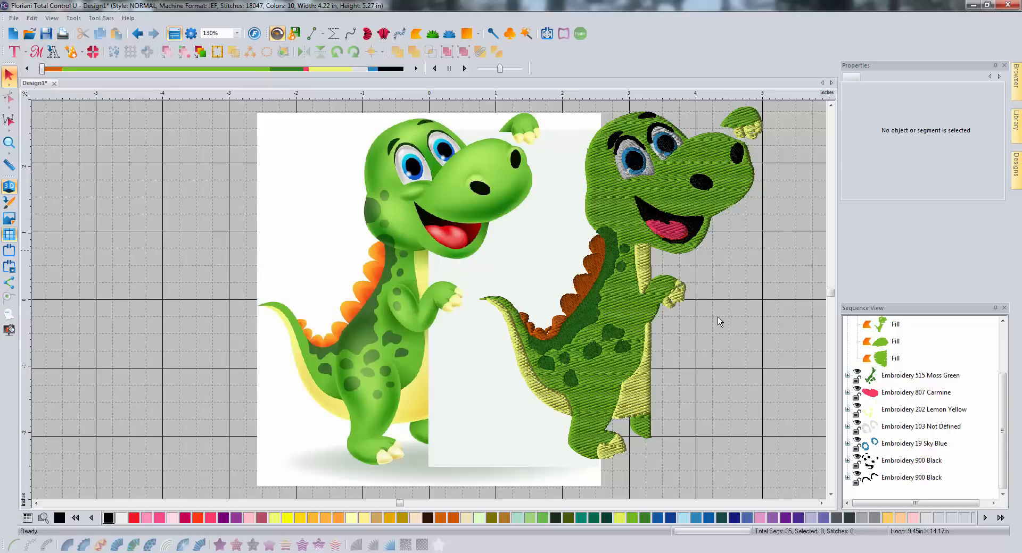
Draw an artwork rectangle about 3.04 x 5.20 in, with one side along the dinosaur's straight belly edge.
left_click(821, 503)
left_click(821, 504)
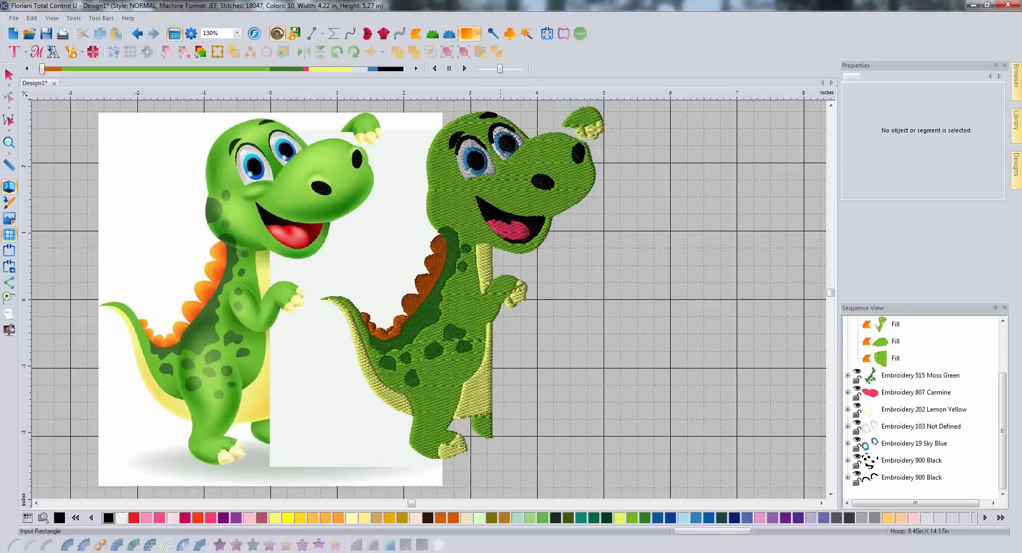
left_click_drag(498, 131, 701, 480)
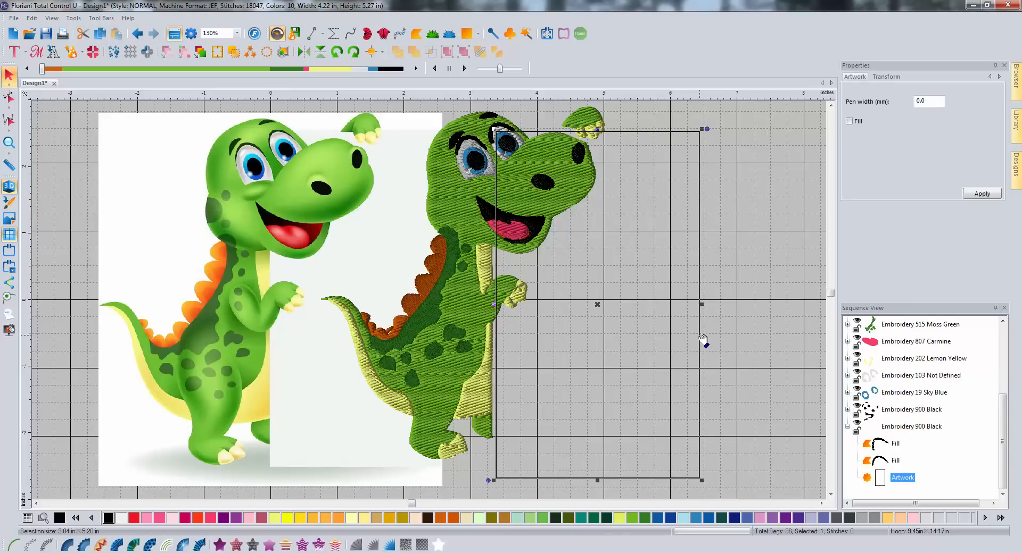
left_click_drag(703, 335, 701, 337)
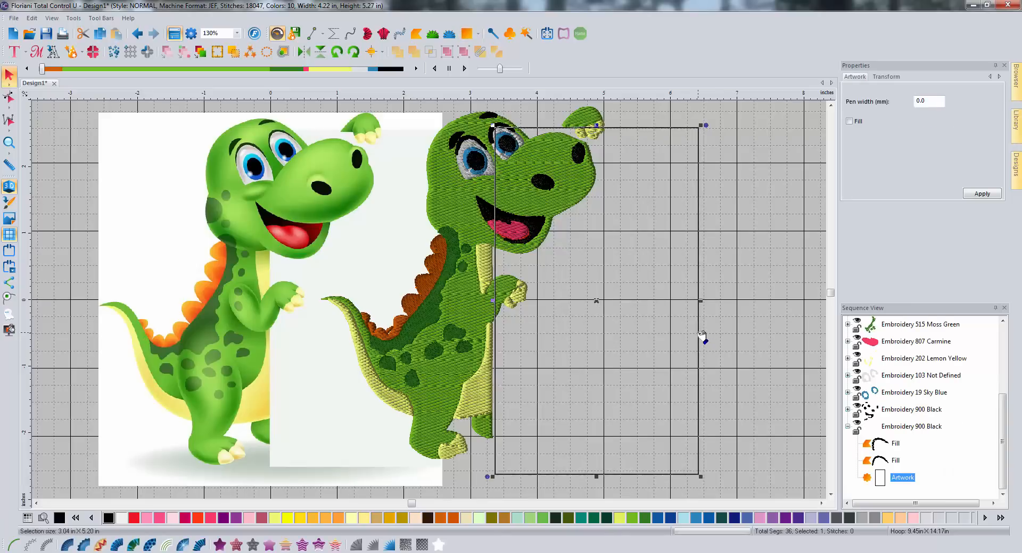
Turn the rectangle into a white Standard Fill and move it to the start of the stitching sequence.
left_click(122, 517)
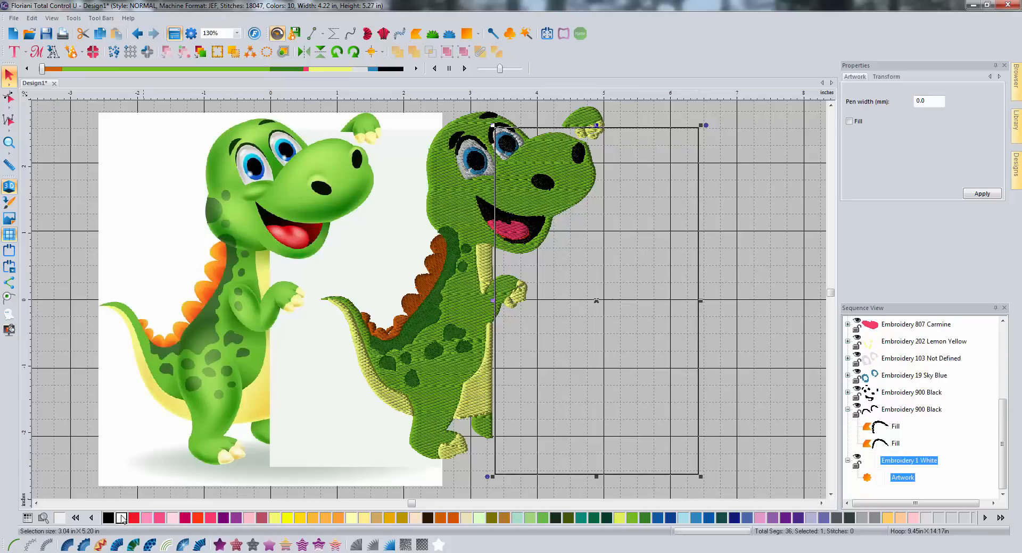
left_click(219, 545)
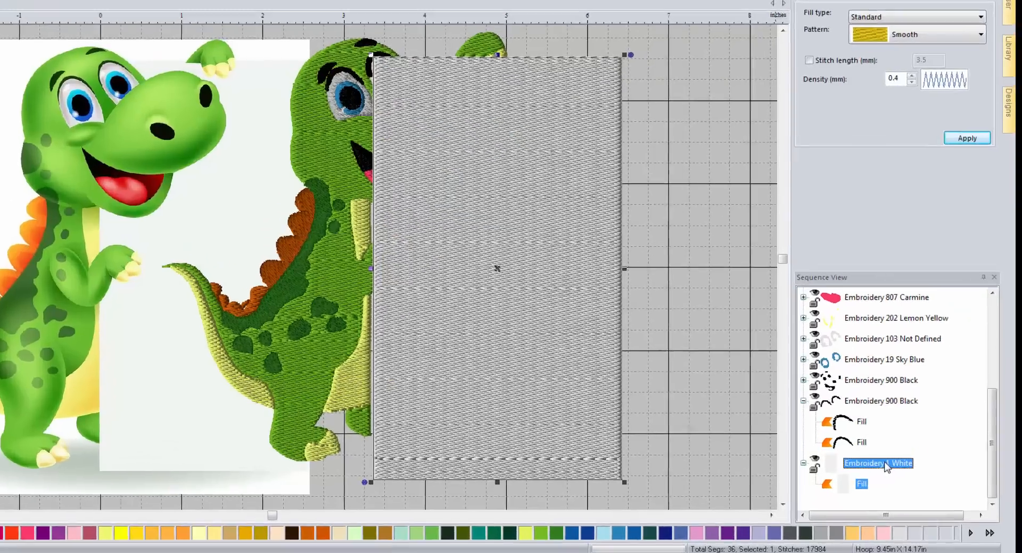
right_click(916, 463)
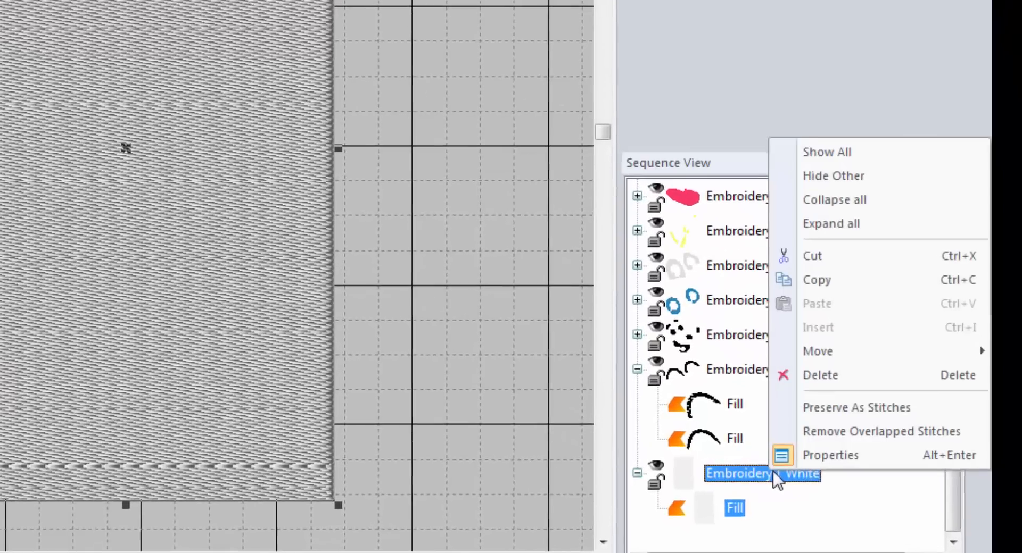
mouse_move(788, 323)
left_click(660, 324)
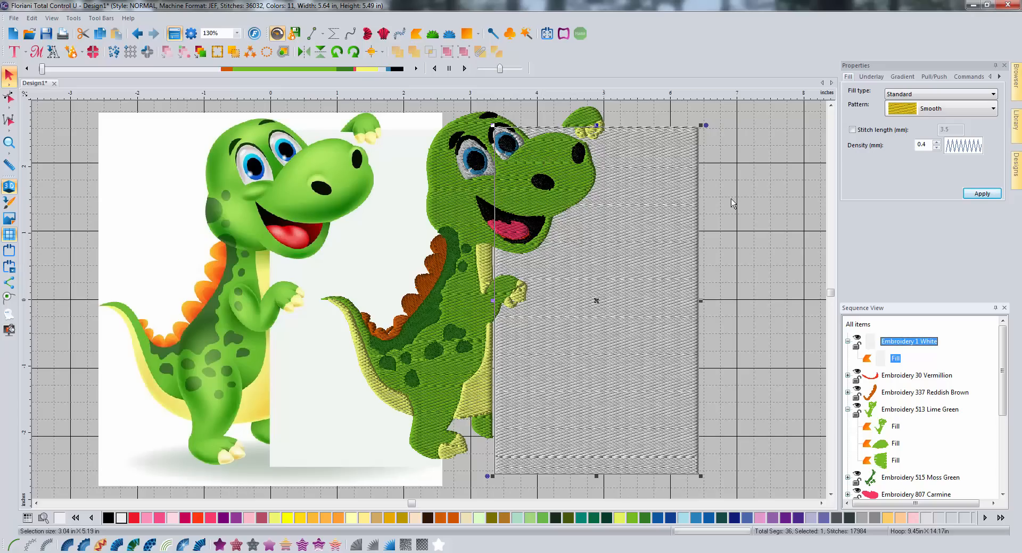
left_click(786, 225)
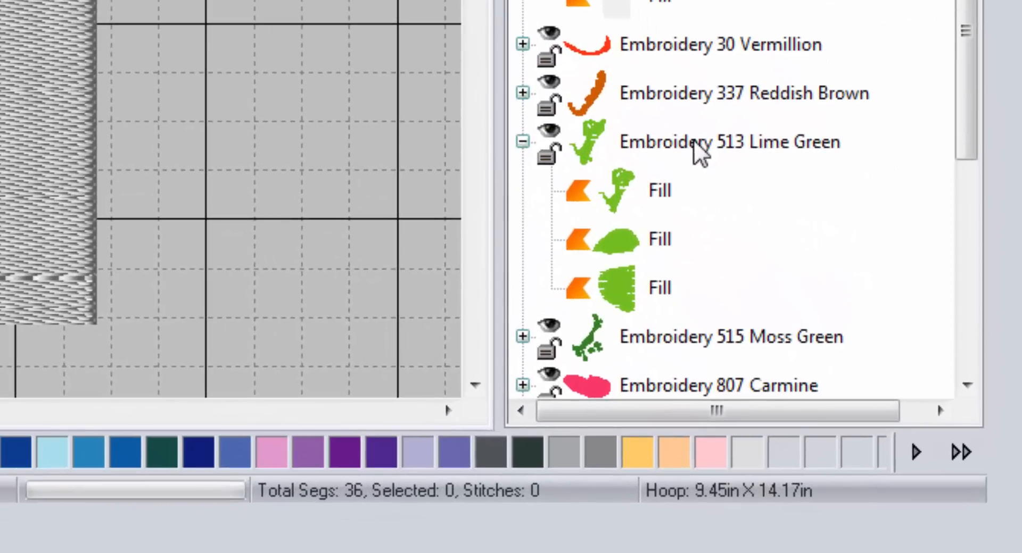
Remove the overlapped stitches beneath the Embroidery 513 Lime Green fills with an allowed overlap distance of 0.5 mm.
left_click(814, 293)
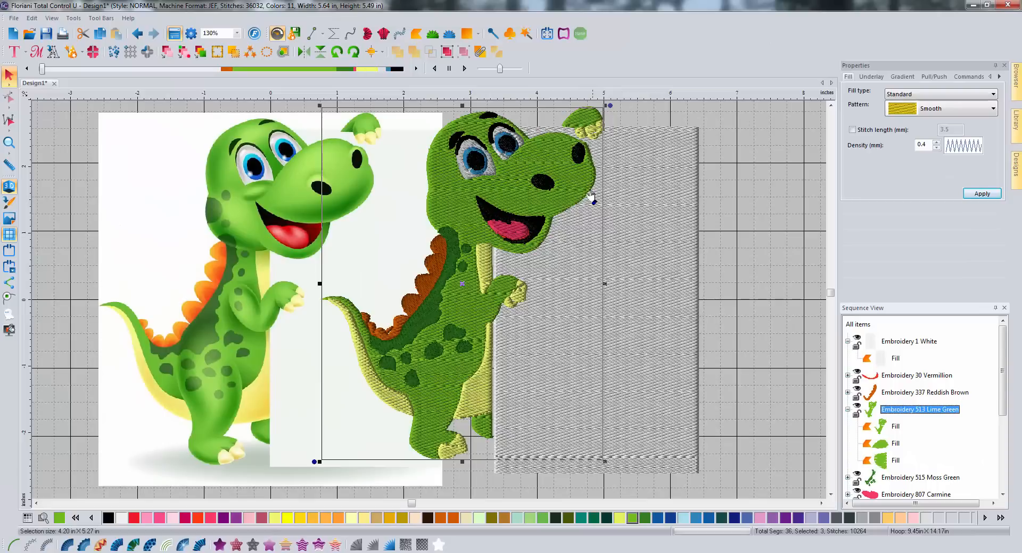
right_click(566, 178)
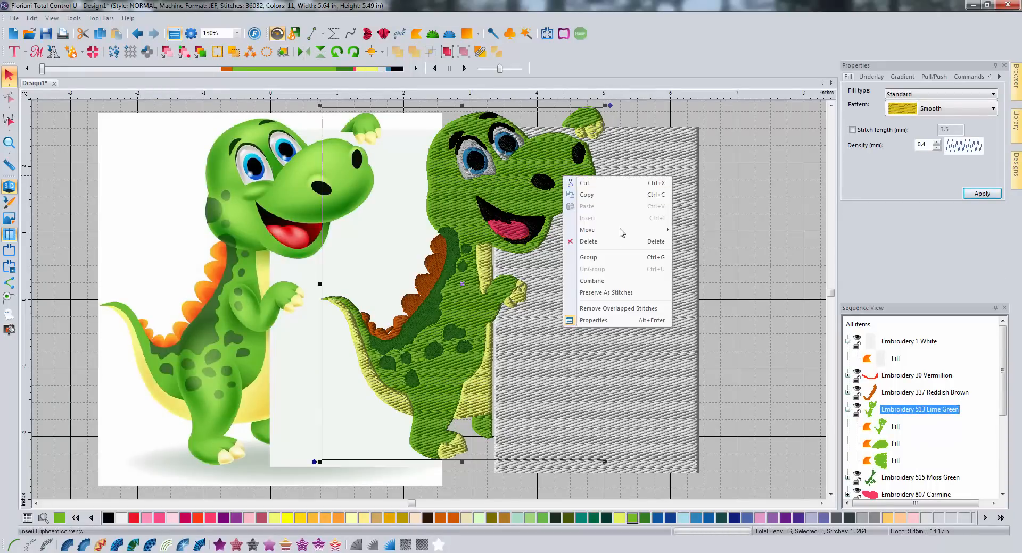
left_click(614, 308)
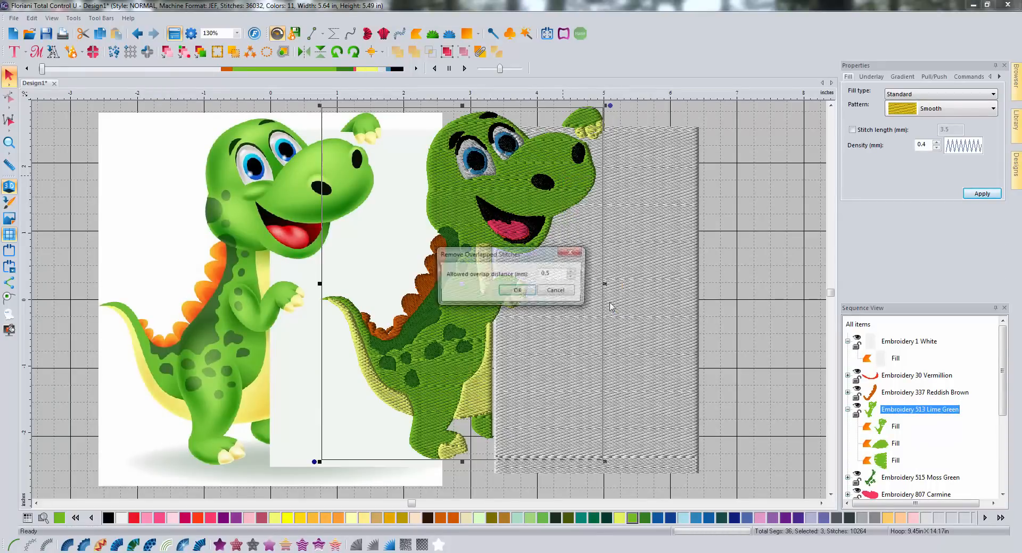
left_click(535, 291)
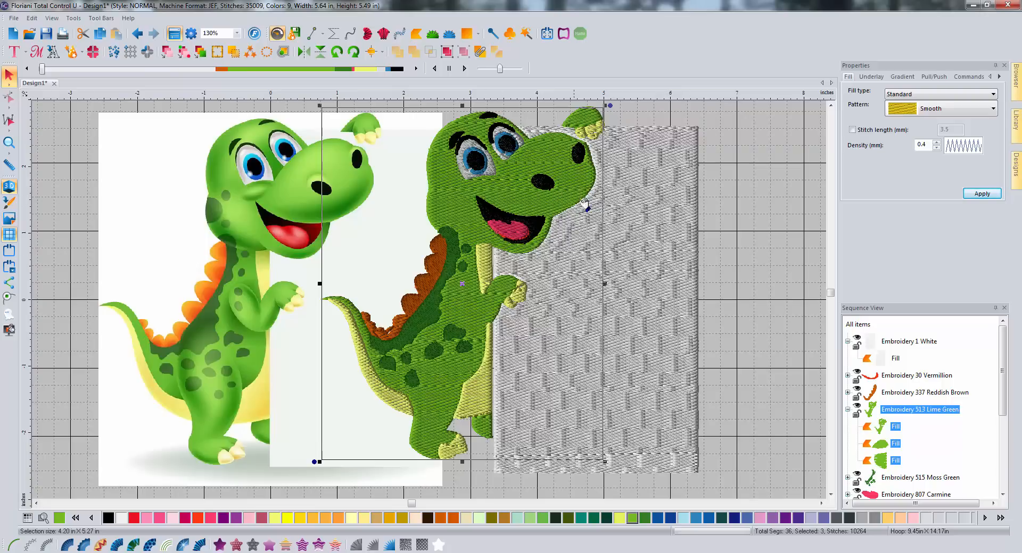
Move the white rectangle aside to inspect its trimmed stitches, undo the move, and examine the fill up close.
left_click(756, 215)
left_click_drag(624, 219, 733, 255)
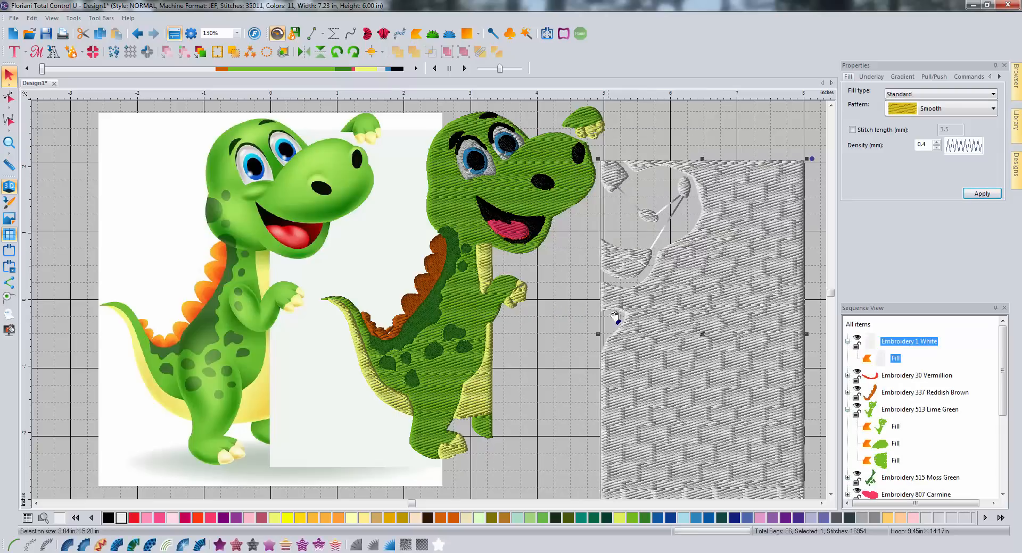
left_click(139, 34)
left_click(788, 239)
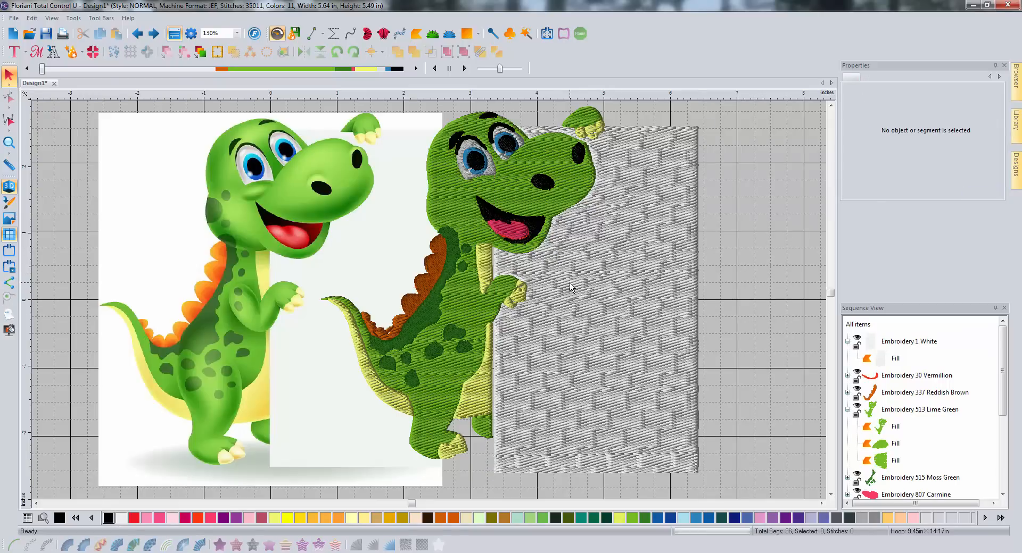
scroll(613, 298, "up", 1)
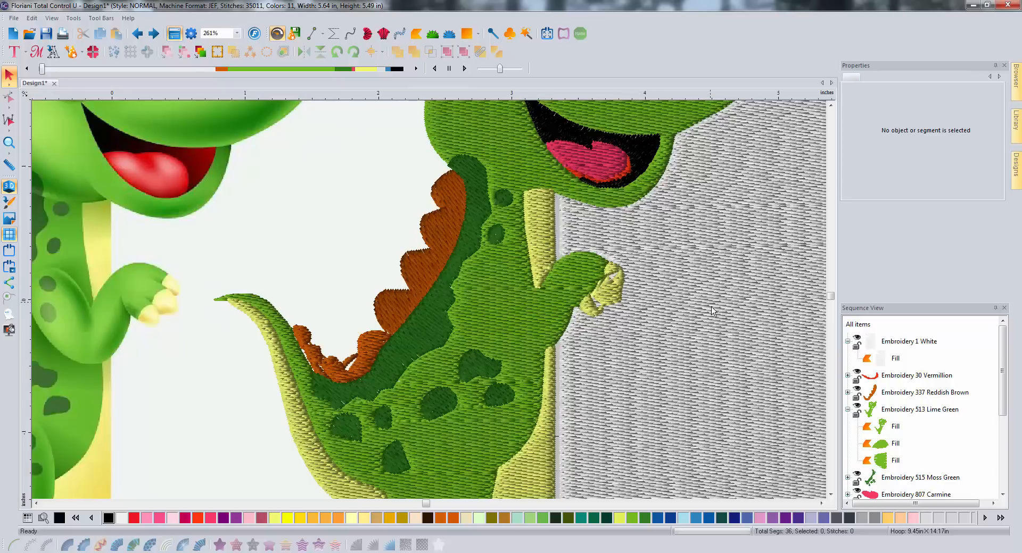
left_click(822, 504)
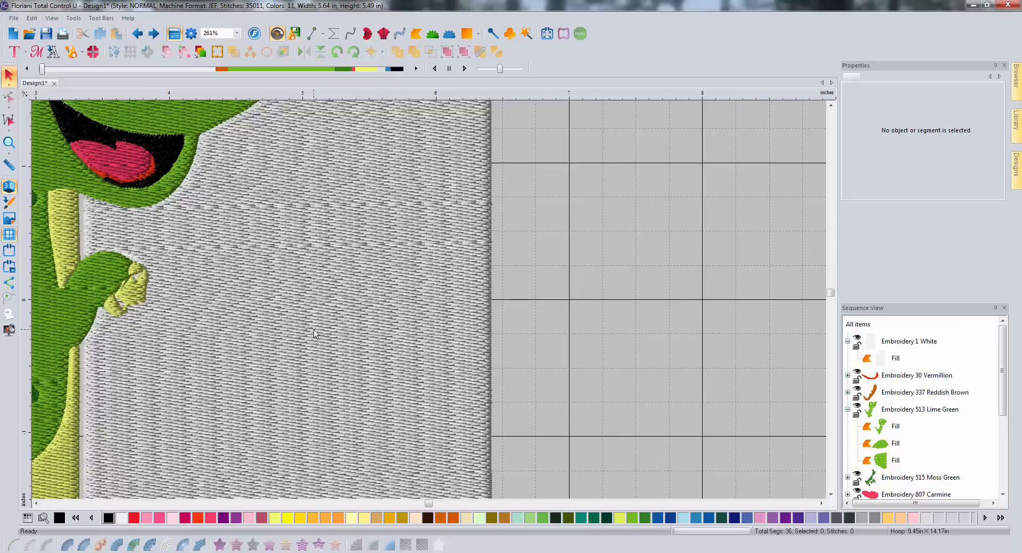
Delete all the stitch objects from the design, keeping only the dinosaur picture.
scroll(314, 333, "down", 1)
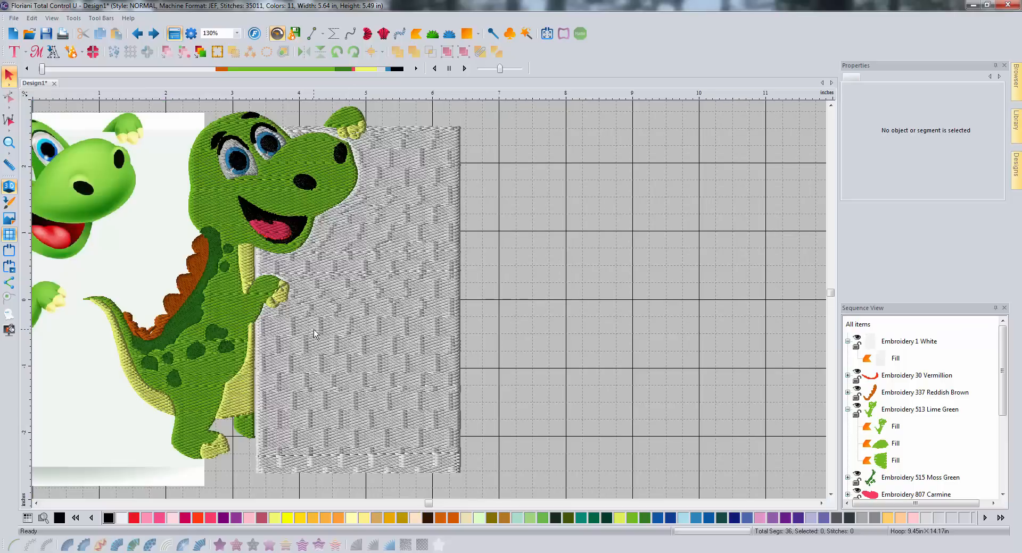
left_click(36, 503)
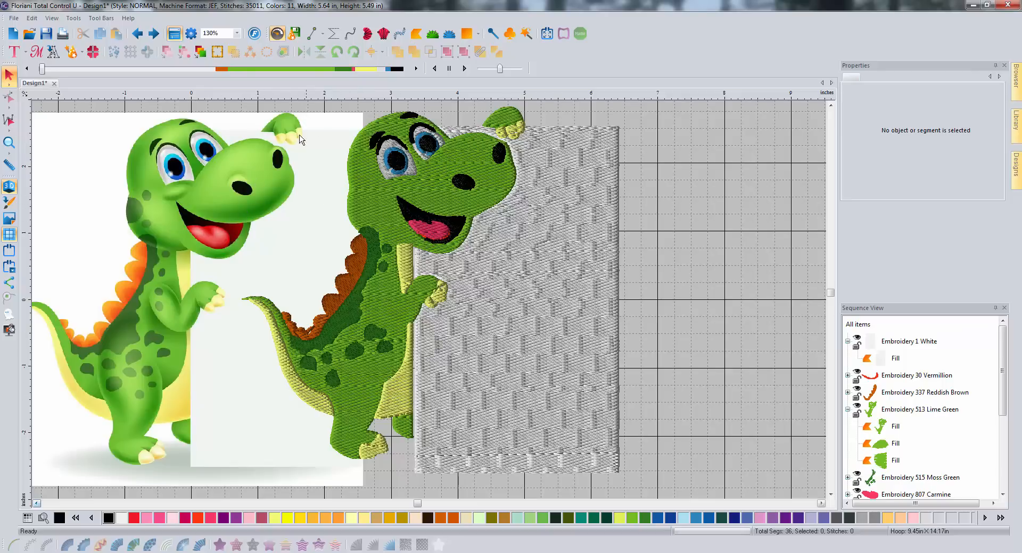
left_click(871, 324)
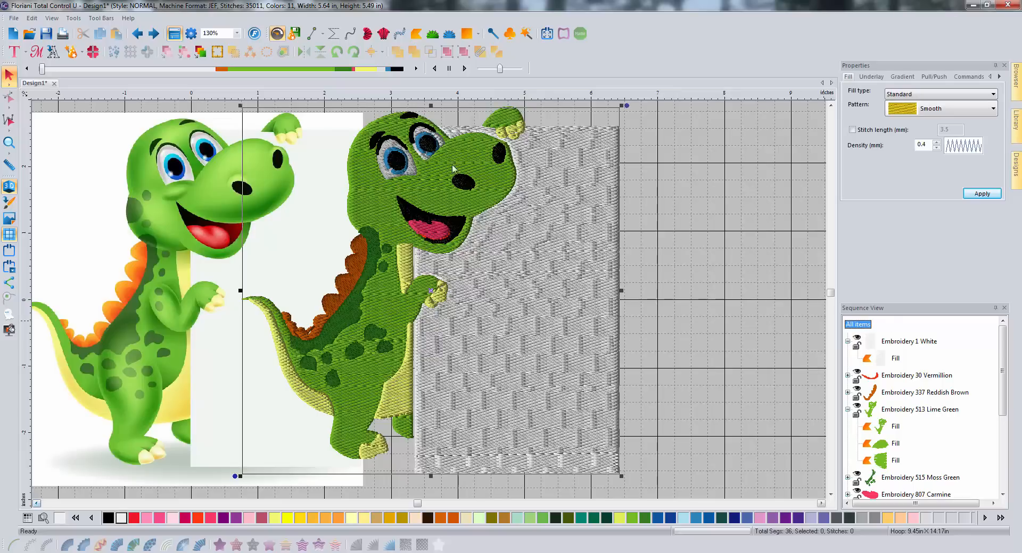
key("Delete")
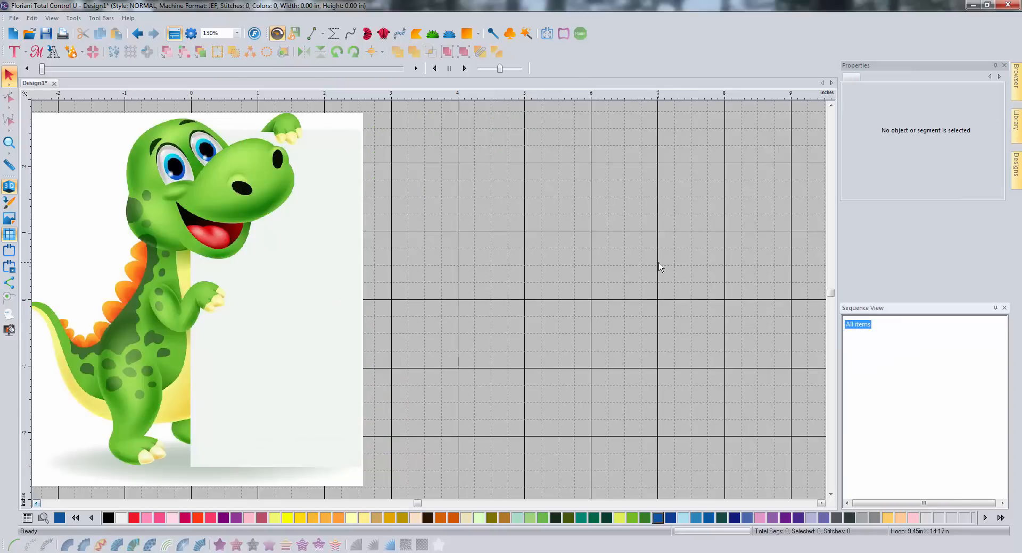
Draw an artwork rectangle about 2.60 x 5.06 in over the picture's pale panel, with one side along the dinosaur's belly edge.
left_click(37, 504)
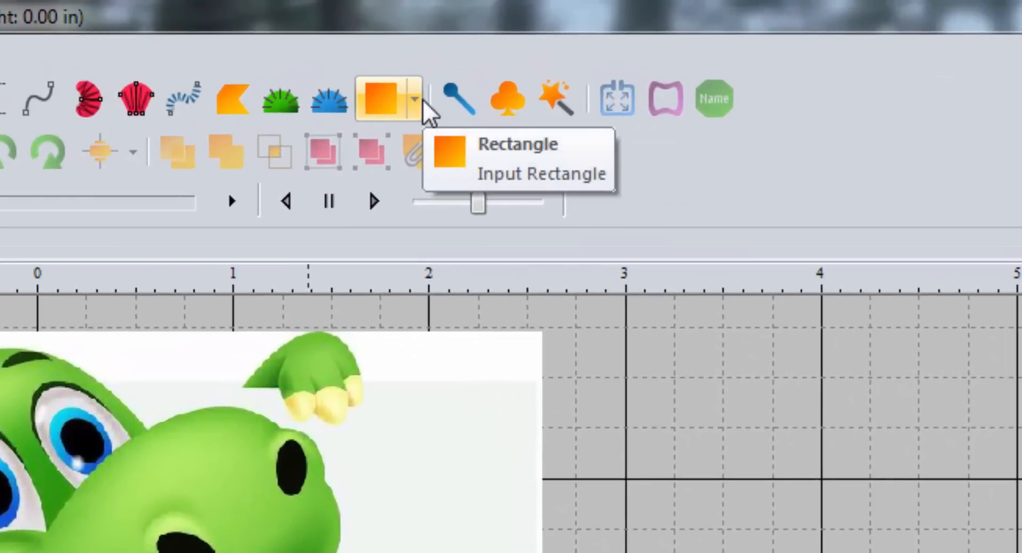
left_click(416, 100)
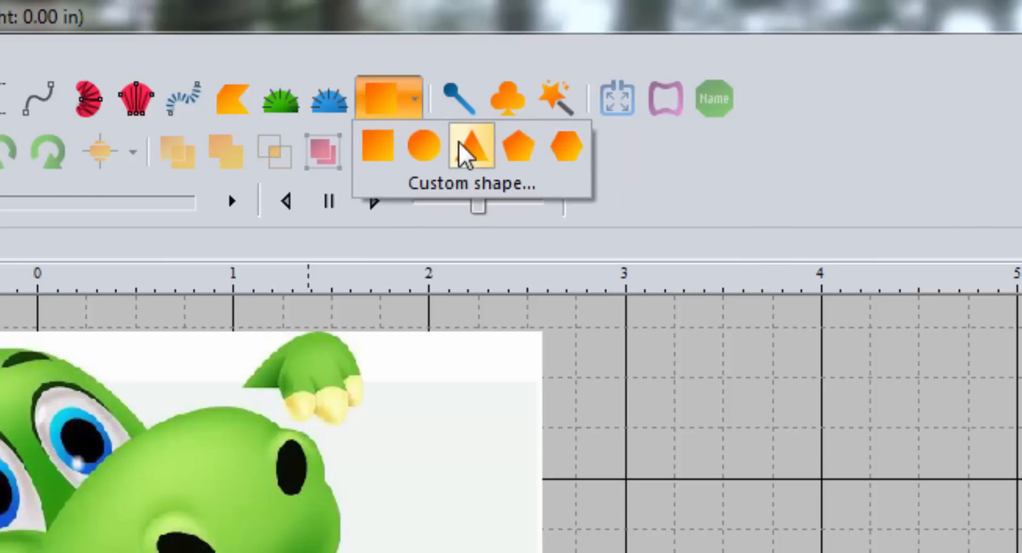
left_click(379, 154)
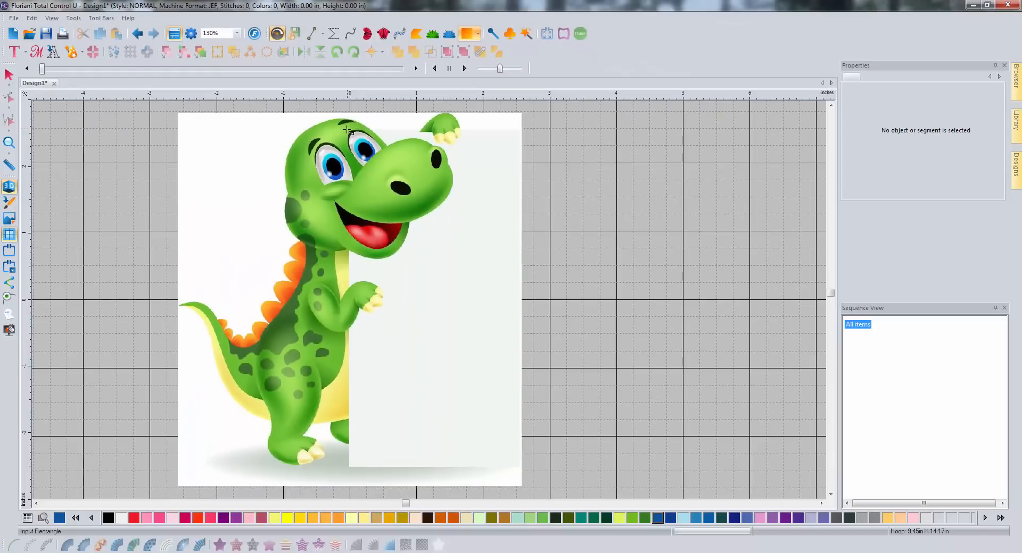
left_click_drag(308, 162, 519, 552)
mouse_move(519, 457)
left_mouse_down()
mouse_move(529, 470)
mouse_move(516, 469)
left_mouse_up()
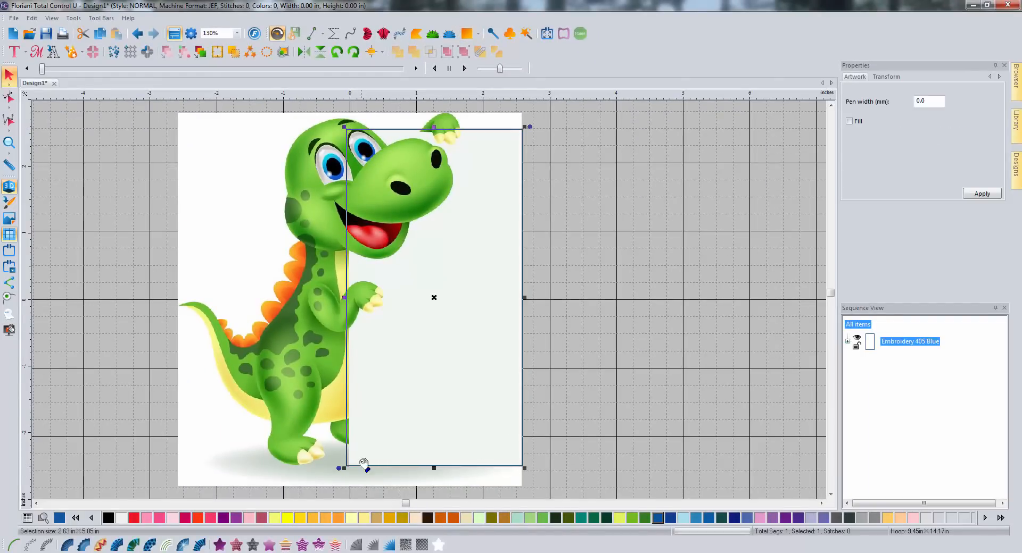
left_click_drag(344, 469, 344, 469)
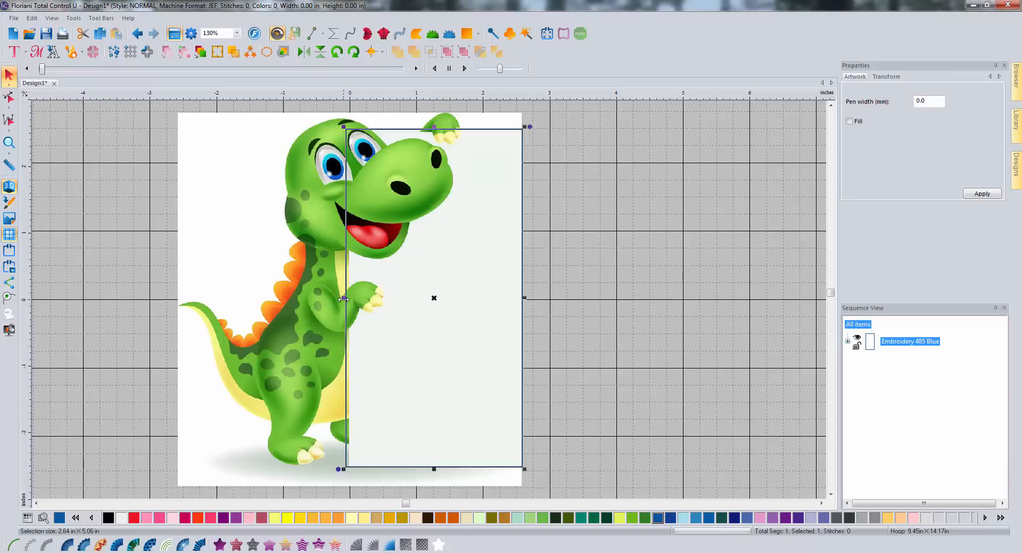
left_click_drag(343, 299, 347, 300)
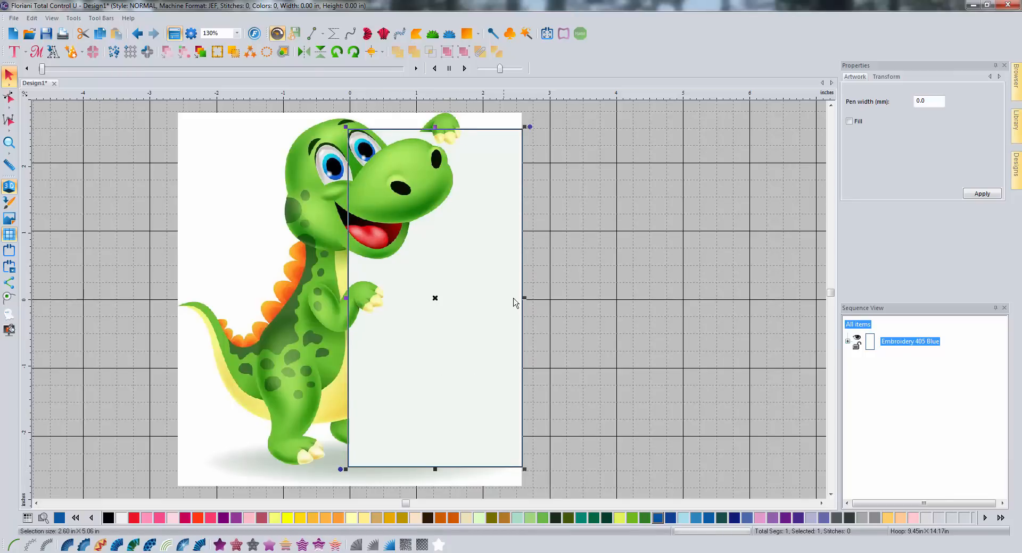
Color the rectangle white and convert it to a Standard Fill.
left_click(122, 518)
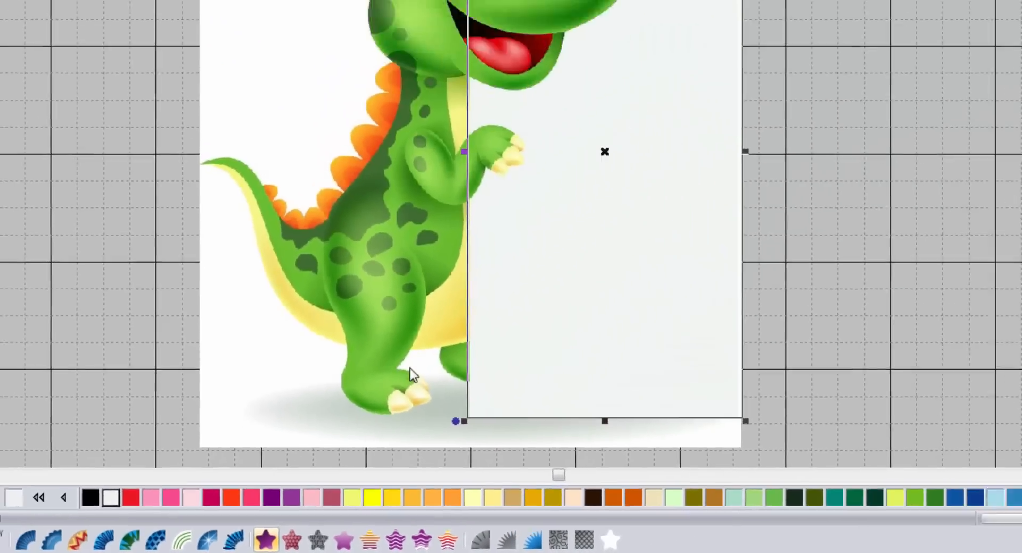
left_click(352, 531)
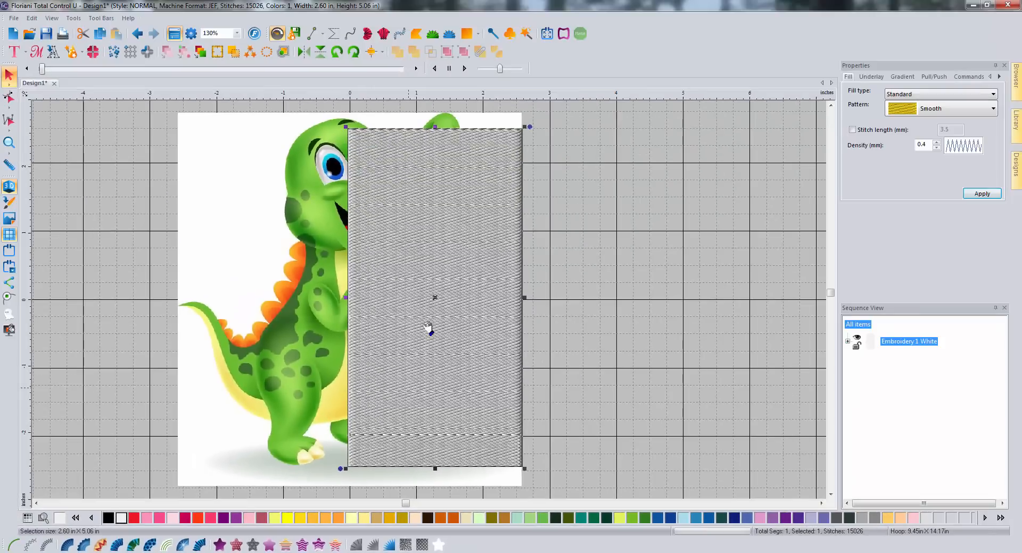
left_click(630, 261)
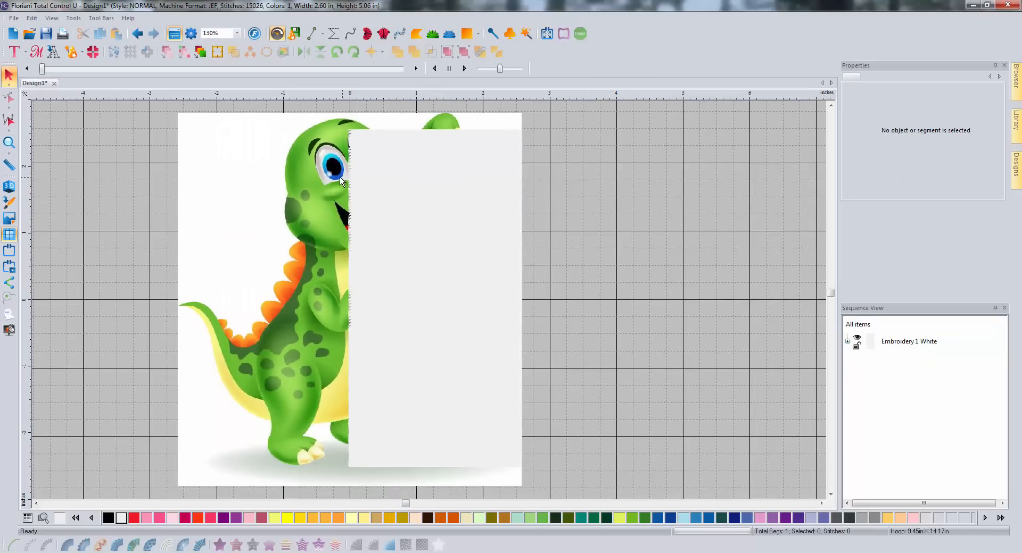
Examine the white fill's stitch lines up close over the dinosaur's snout, mouth, hand and belly edge.
scroll(339, 178, "up", 1)
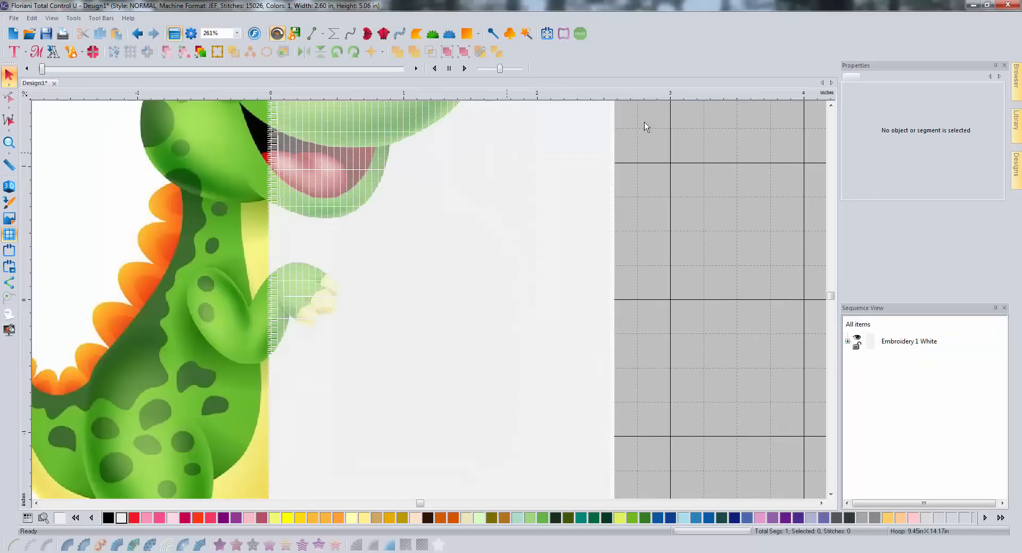
left_click(831, 105)
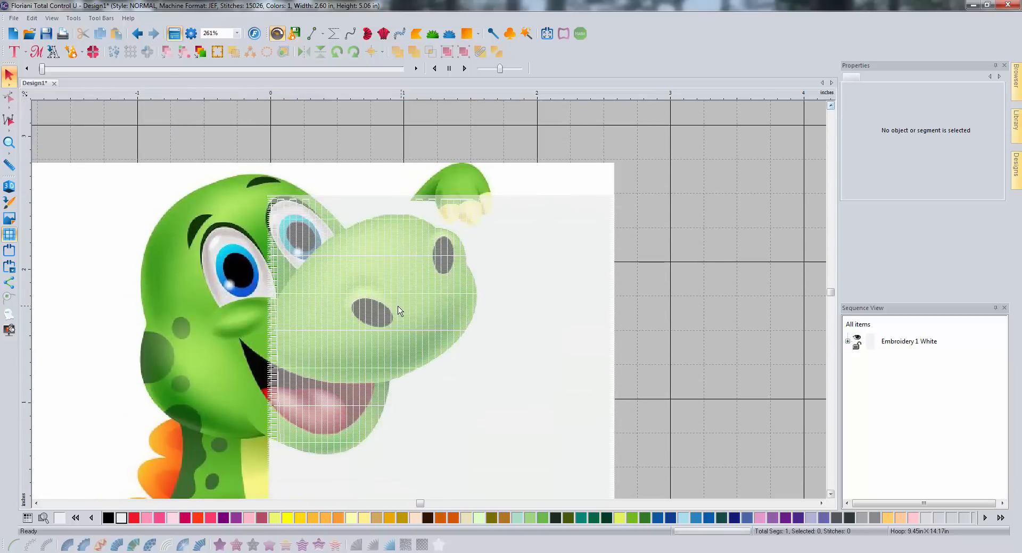
scroll(400, 311, "up", 1)
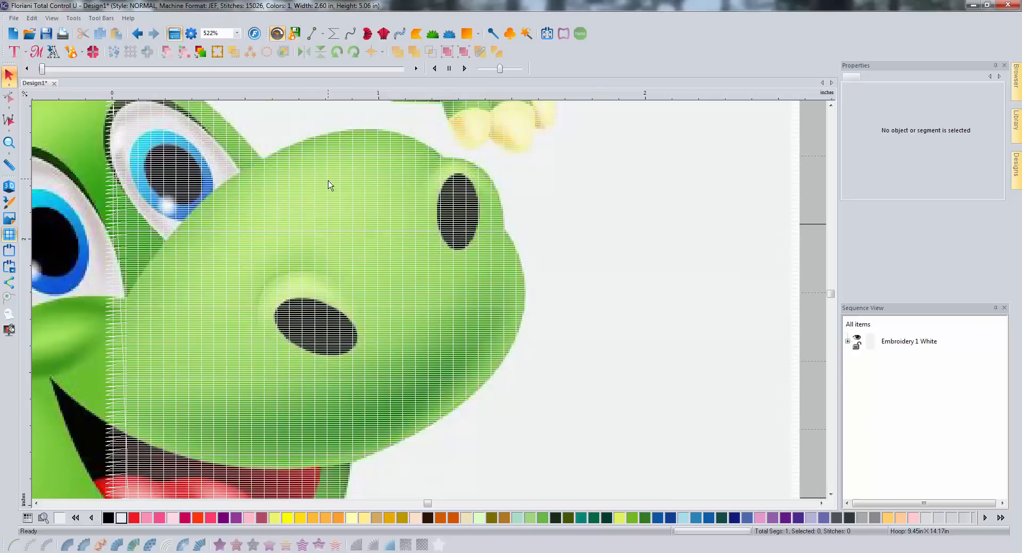
left_click(36, 503)
scroll(319, 398, "up", 1)
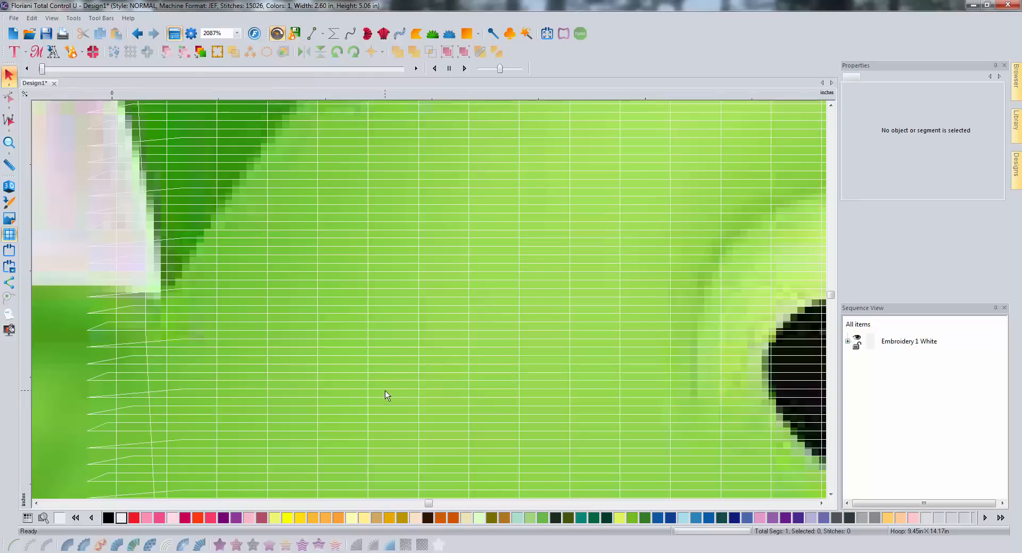
scroll(383, 394, "down", 2)
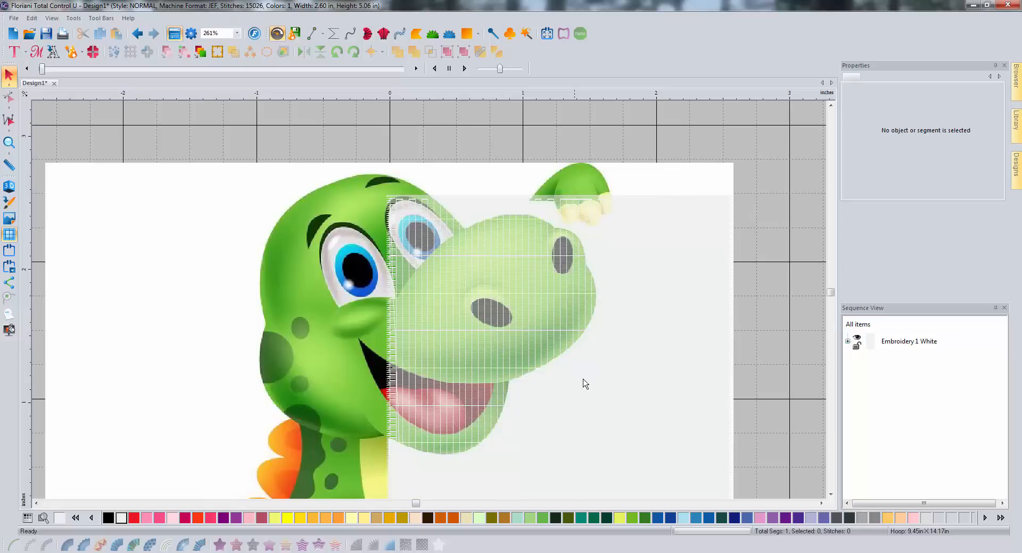
left_click(831, 494)
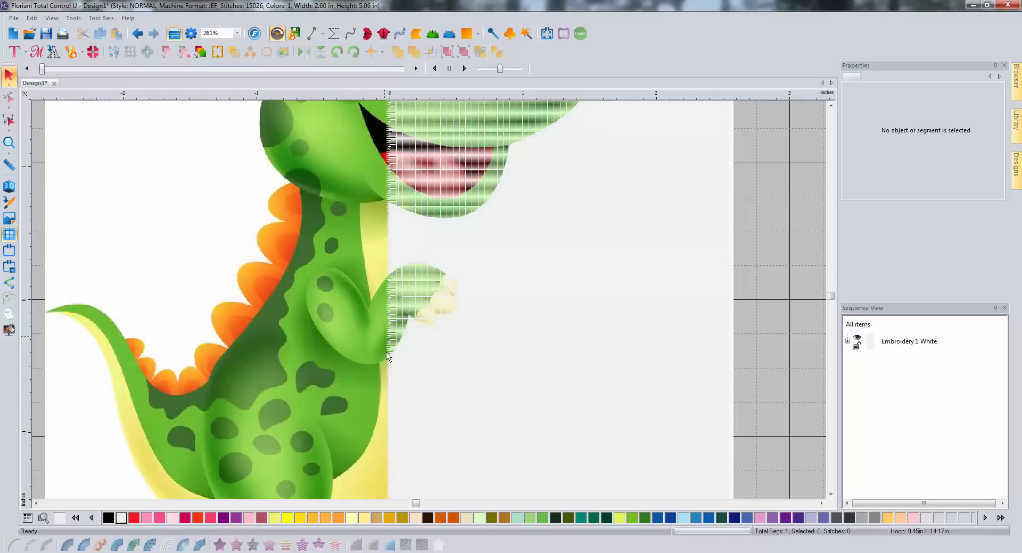
left_click(831, 495)
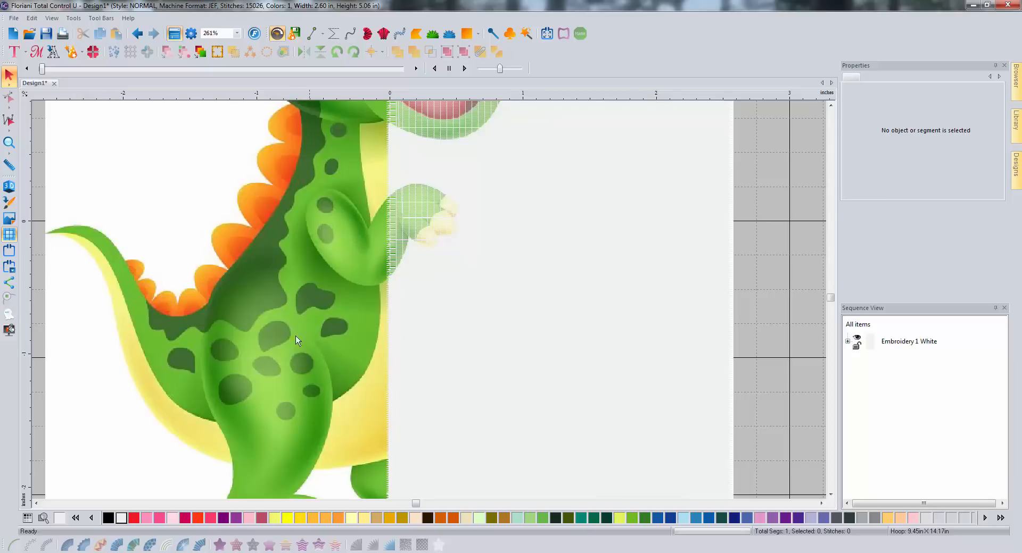
Trace the yellow neck patch above the arm, about 0.22 x 0.78 in, and make it an Embroidery 205 Harvest Standard Fill.
left_click(830, 105)
left_click(830, 106)
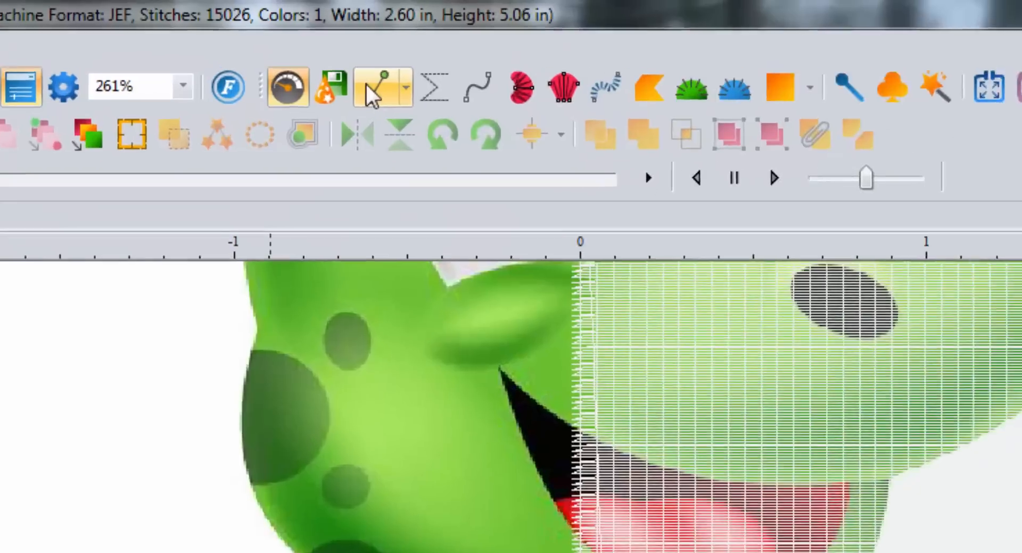
left_click(307, 35)
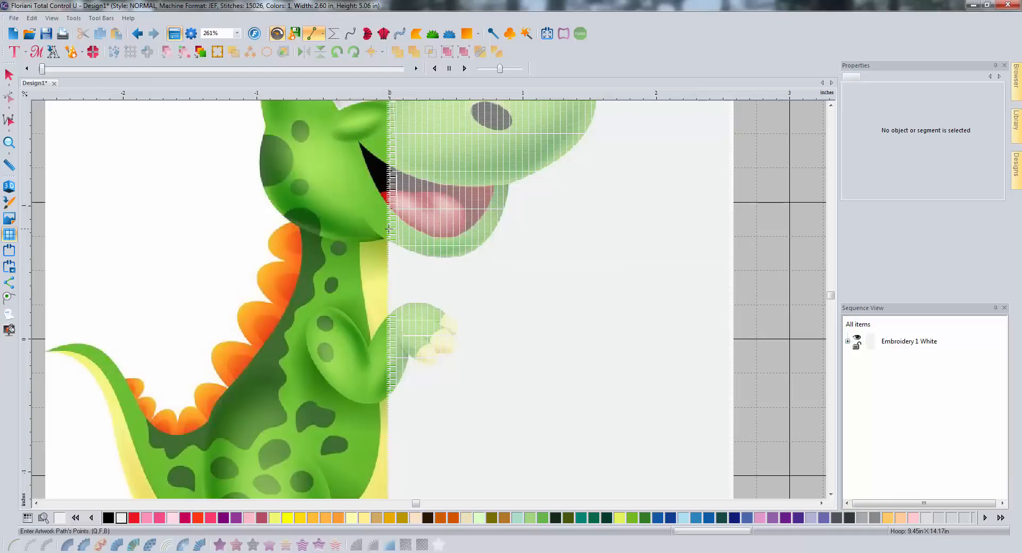
left_click(358, 243)
left_click(369, 241)
left_click(359, 254)
left_click(362, 292)
left_click(369, 325)
left_click(378, 332)
left_click(383, 324)
left_click(388, 317)
left_click(388, 257)
right_click(442, 276)
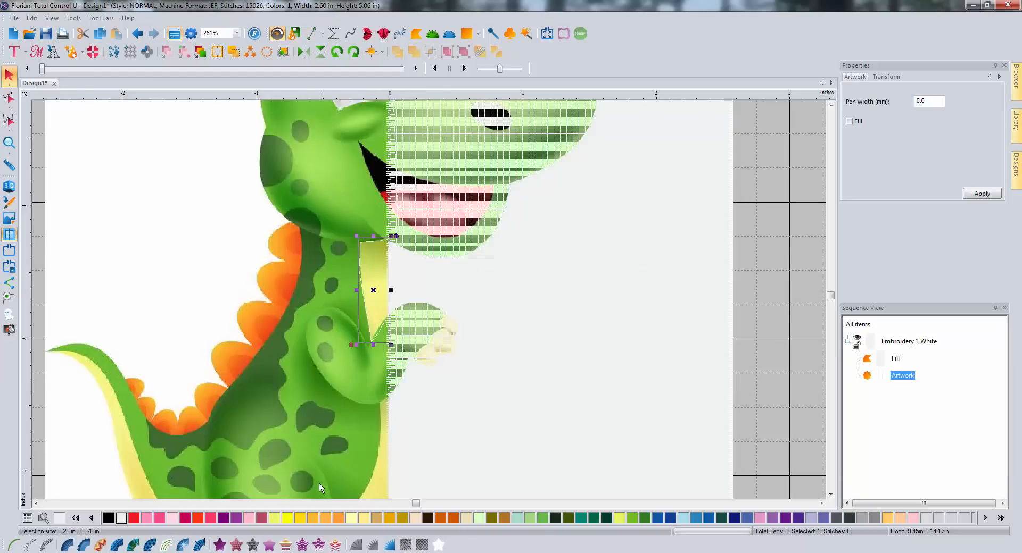
left_click(301, 519)
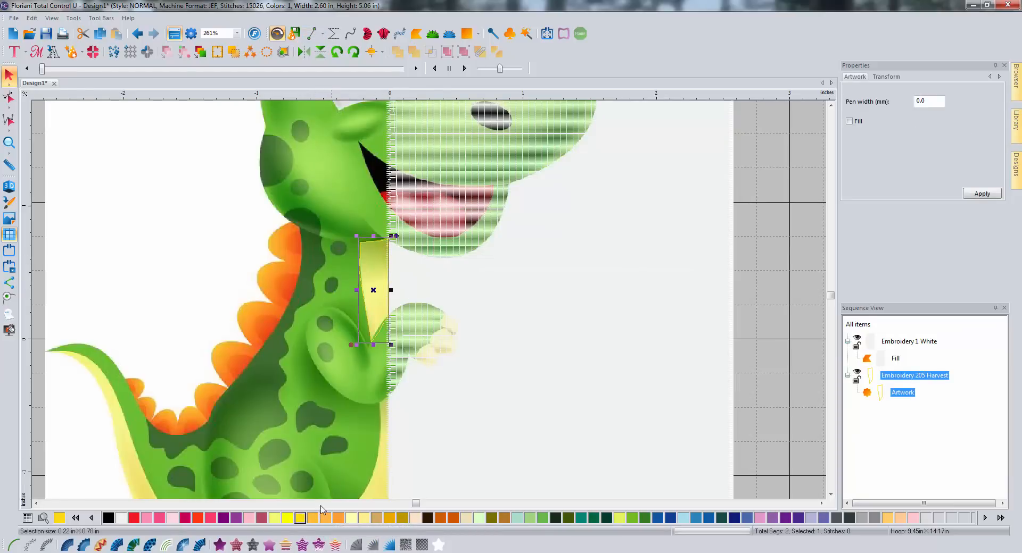
left_click(220, 545)
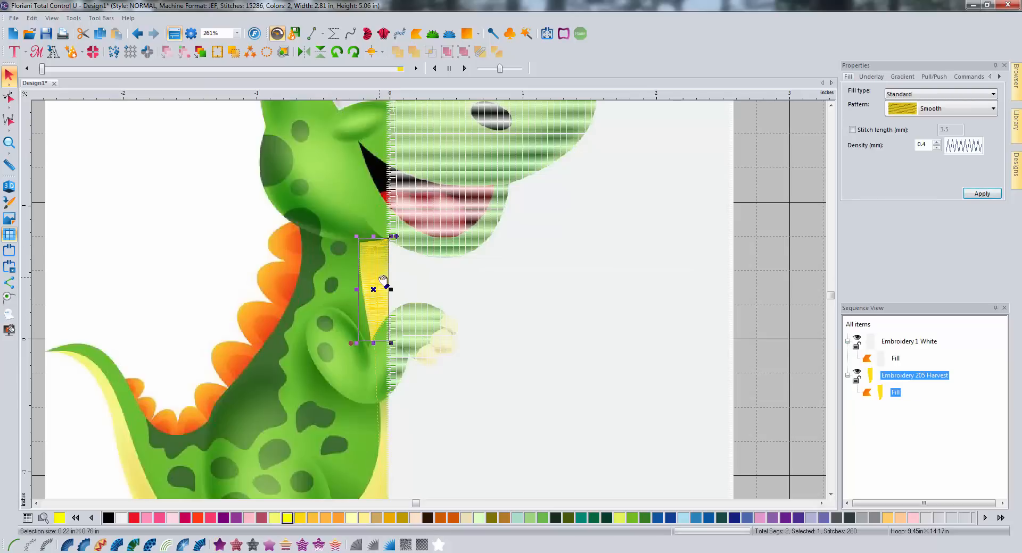
Trace the yellow belly area between the arm and the leg, about 0.63 x 1.43 in, and convert it to a Standard Fill.
left_click(832, 495)
left_click(831, 495)
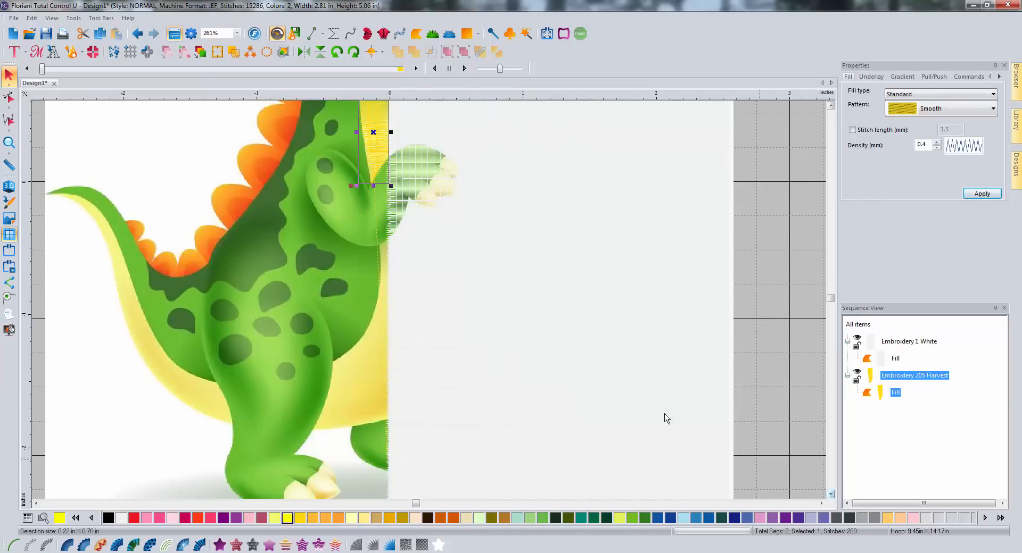
left_click(312, 33)
left_click(378, 247)
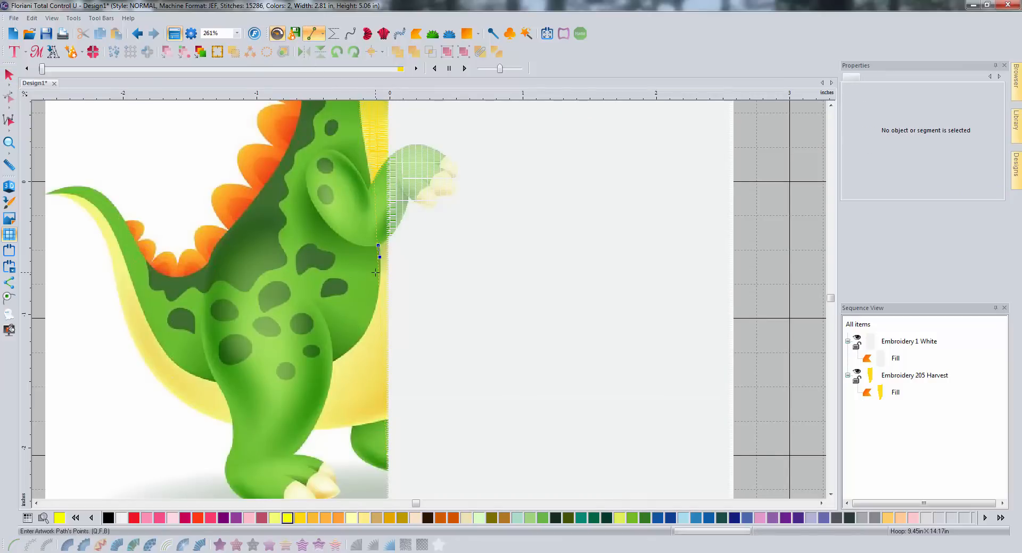
left_click(362, 337)
left_click(344, 355)
left_click(332, 361)
left_click(327, 376)
left_click(327, 389)
left_click(321, 396)
left_click(318, 406)
left_click(313, 415)
left_click(307, 425)
left_click(306, 429)
left_click(319, 430)
left_click(338, 430)
key("BackSpace")
left_click(326, 430)
left_click(339, 428)
left_click(354, 427)
left_click(371, 424)
left_click(388, 418)
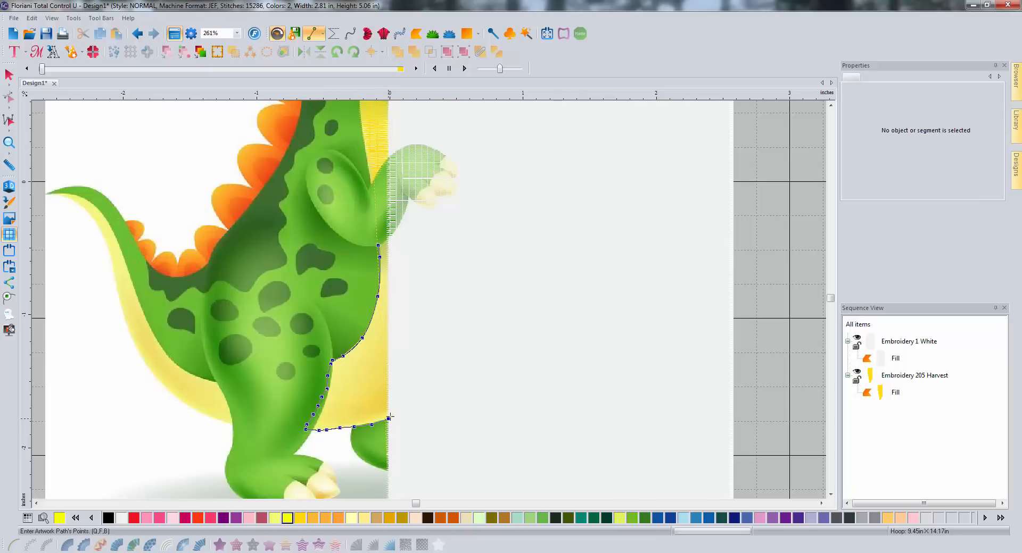
left_click(389, 324)
left_click(389, 264)
left_click(388, 240)
key("Return")
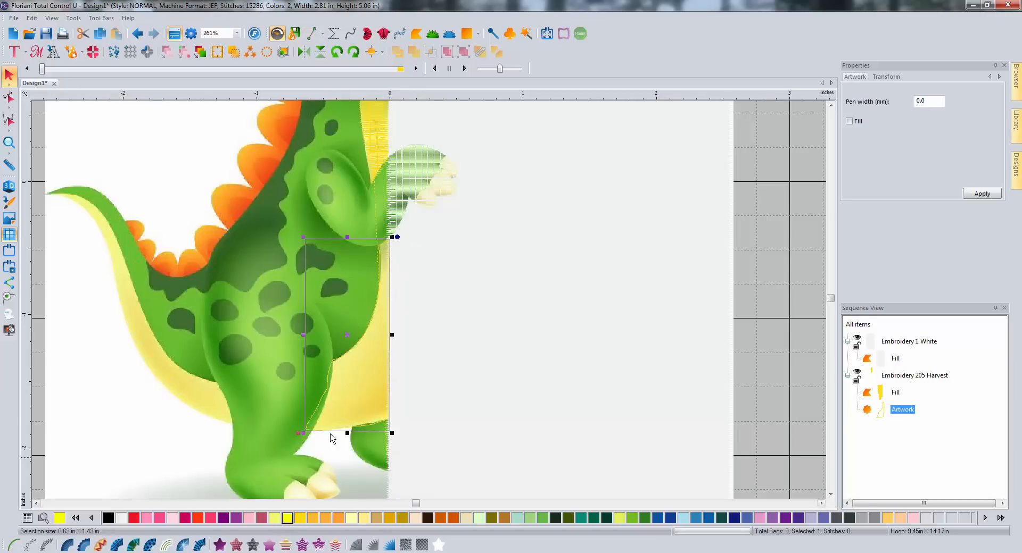
left_click(220, 545)
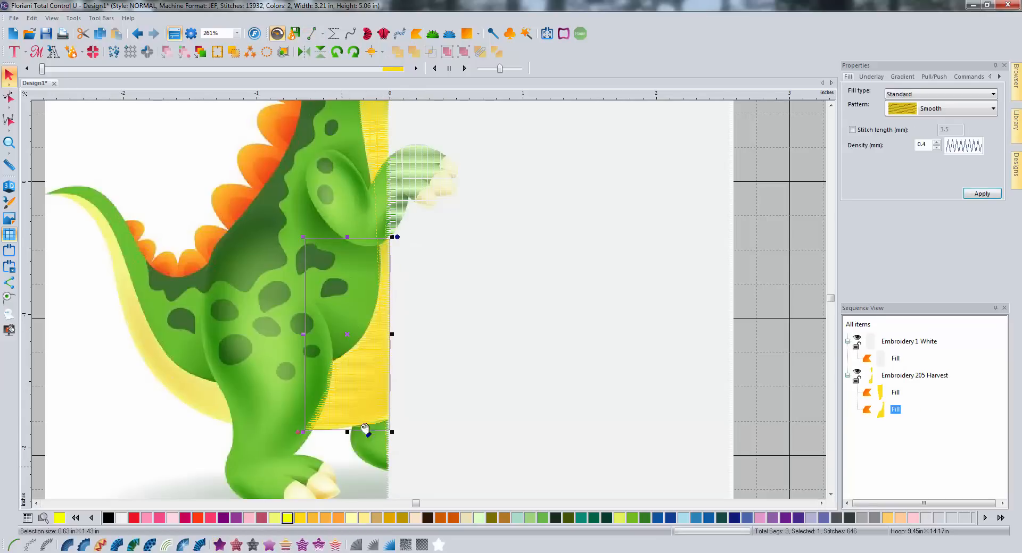
Trace the yellow underside of the tail, from the back of the leg to the tip, as closed artwork about 1.40 x 1.75 in.
left_click(37, 504)
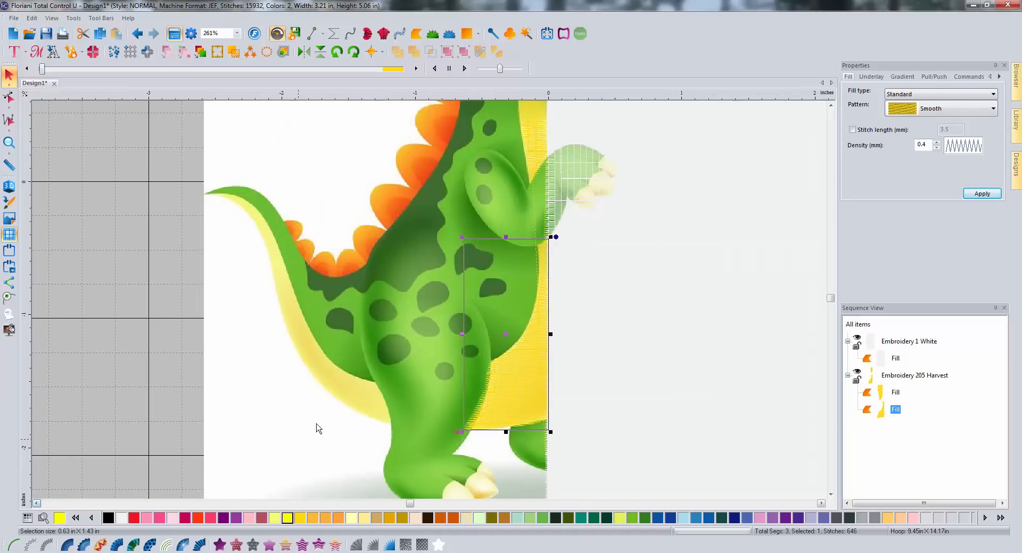
left_click(313, 33)
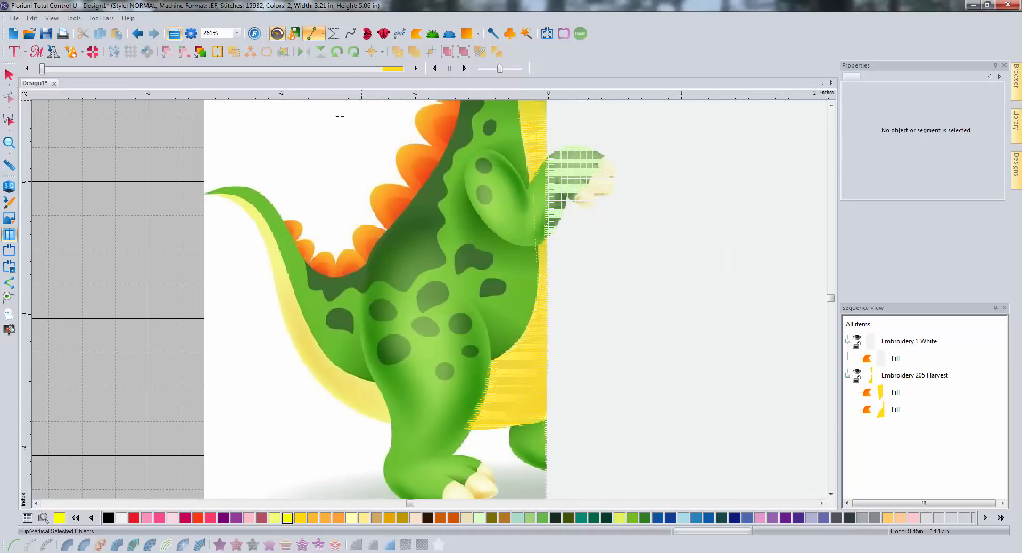
left_click(380, 383)
left_click(383, 390)
left_click(394, 415)
left_click(394, 421)
left_click(394, 425)
left_click(375, 420)
left_click(341, 403)
left_click(307, 368)
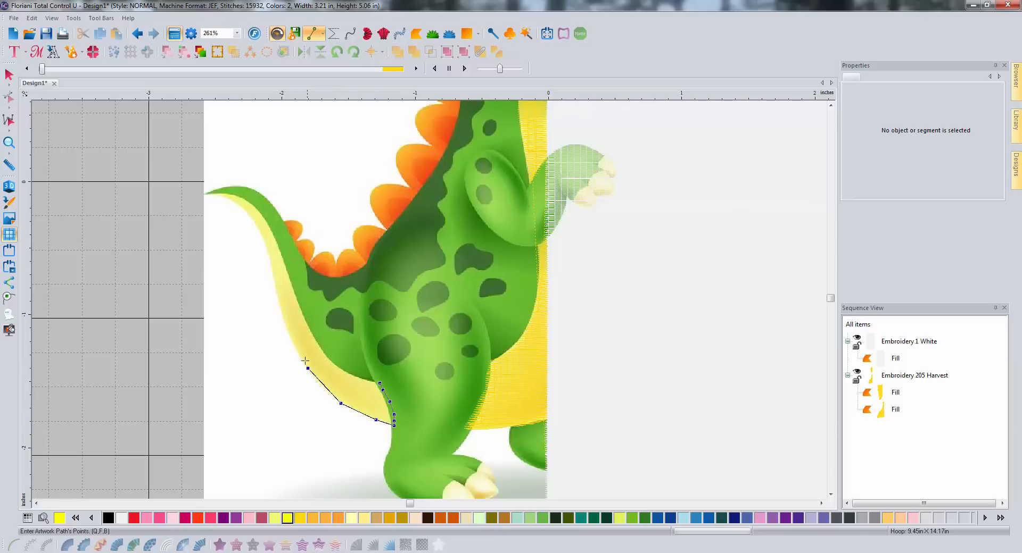
left_click(287, 333)
left_click(276, 288)
left_click(270, 256)
left_click(262, 235)
left_click(252, 218)
left_click(233, 202)
left_click(221, 197)
left_click(208, 194)
left_click(235, 195)
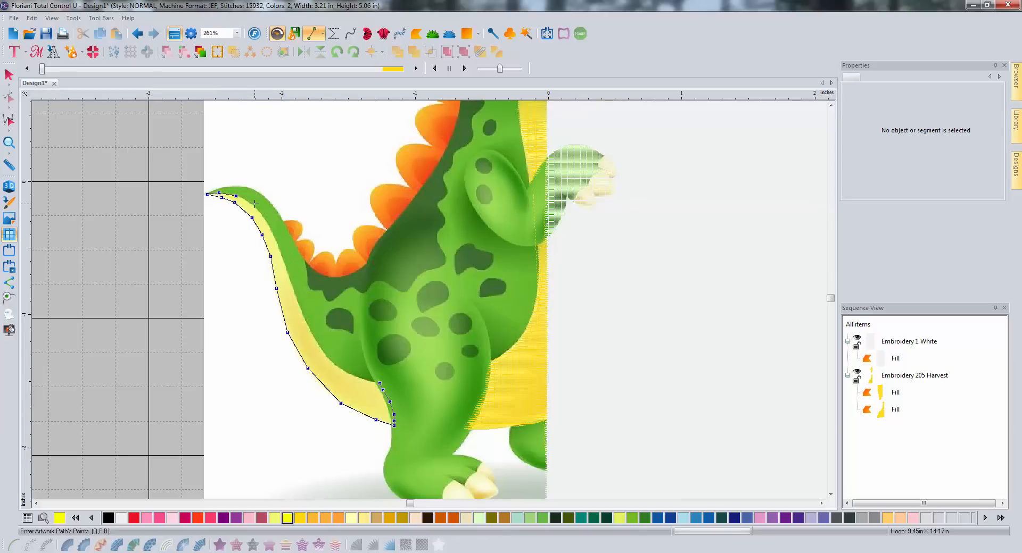
left_click(251, 204)
left_click(263, 219)
left_click(285, 267)
left_click(323, 353)
left_click(368, 379)
key("Return")
scroll(417, 366, "down", 5)
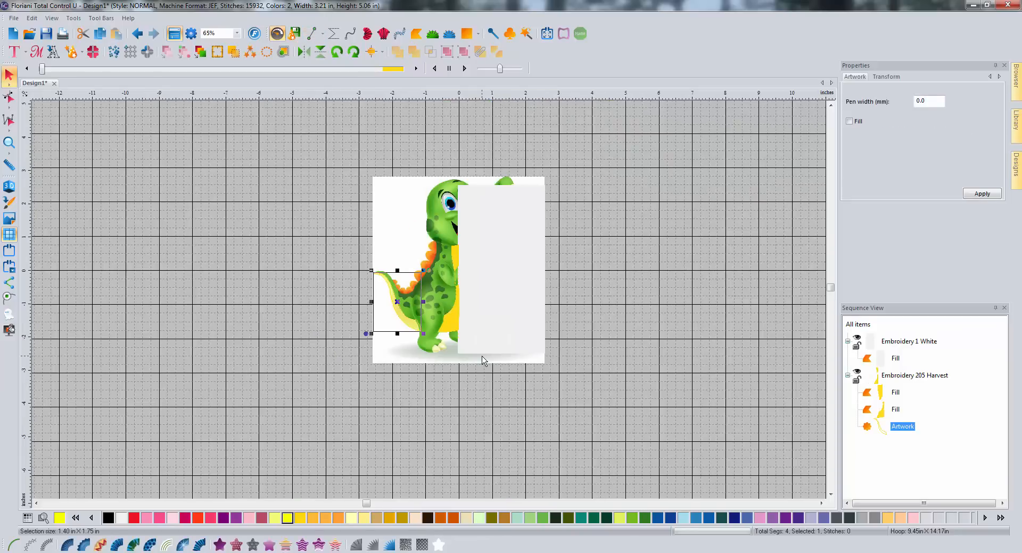
Convert the traced yellow tail underside artwork to a Standard Fill.
scroll(484, 361, "down", 10)
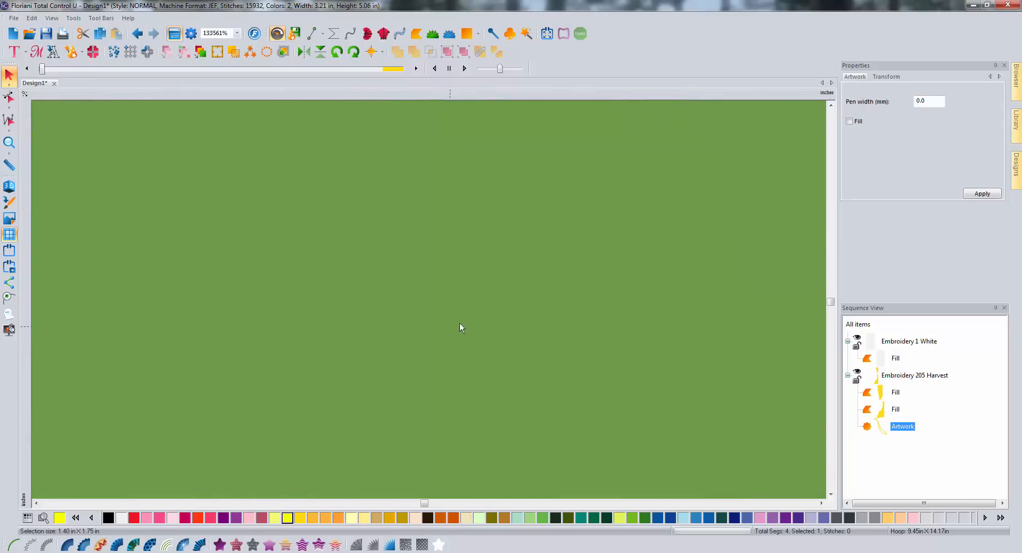
scroll(437, 330, "up", 1)
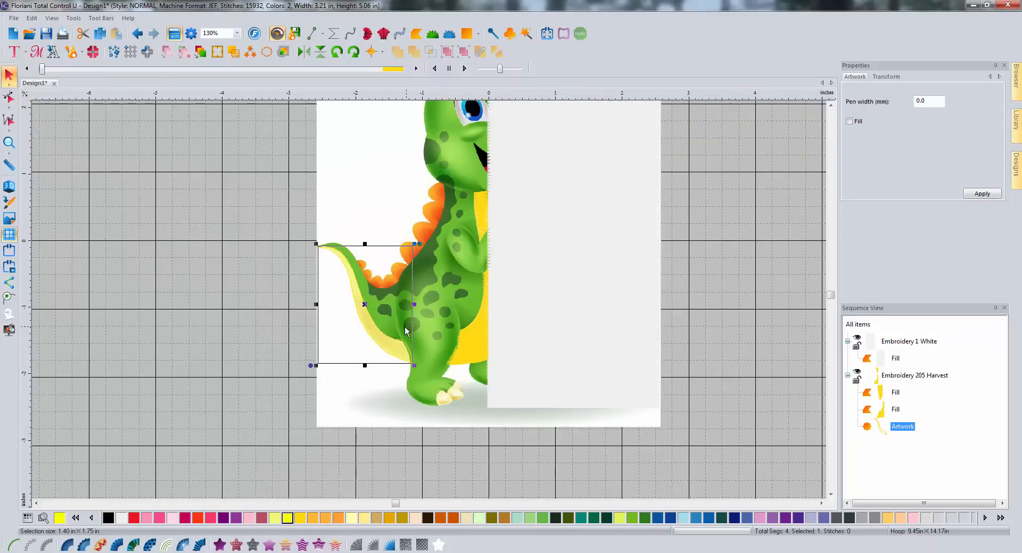
scroll(404, 326, "up", 1)
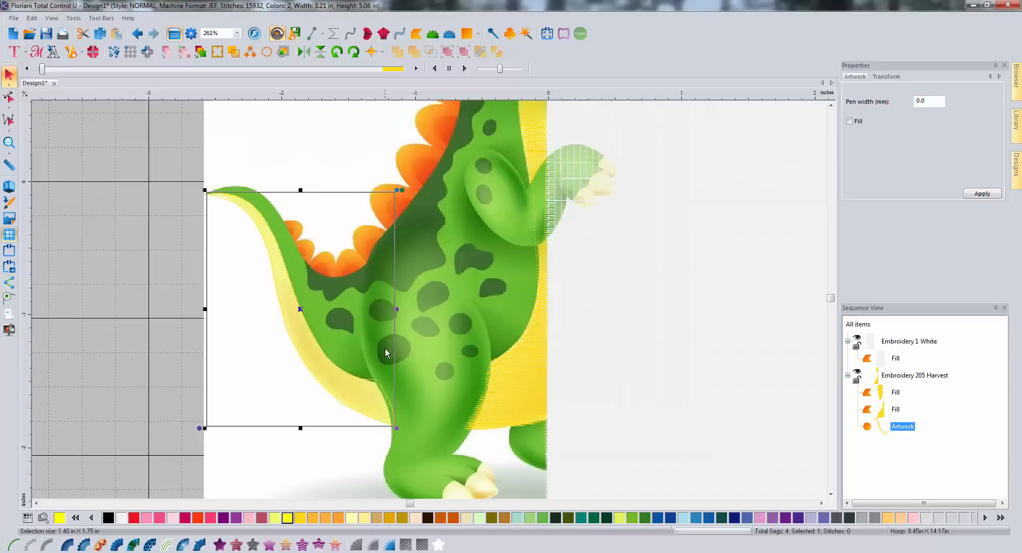
left_click(220, 545)
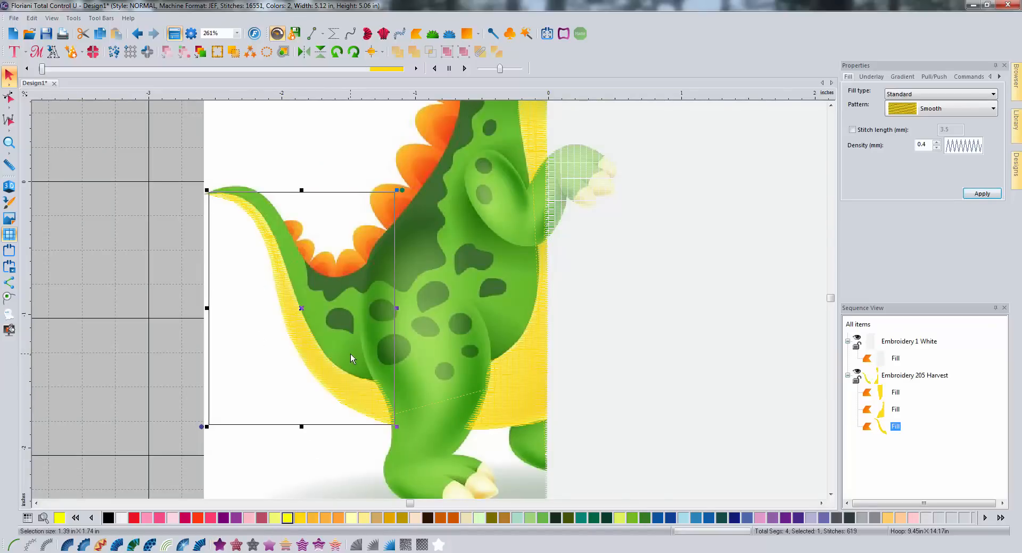
Convert the yellow tail underside to Satin and add inclination lines across it, following the curve from tip to leg.
scroll(350, 353, "up", 15)
scroll(349, 317, "down", 12)
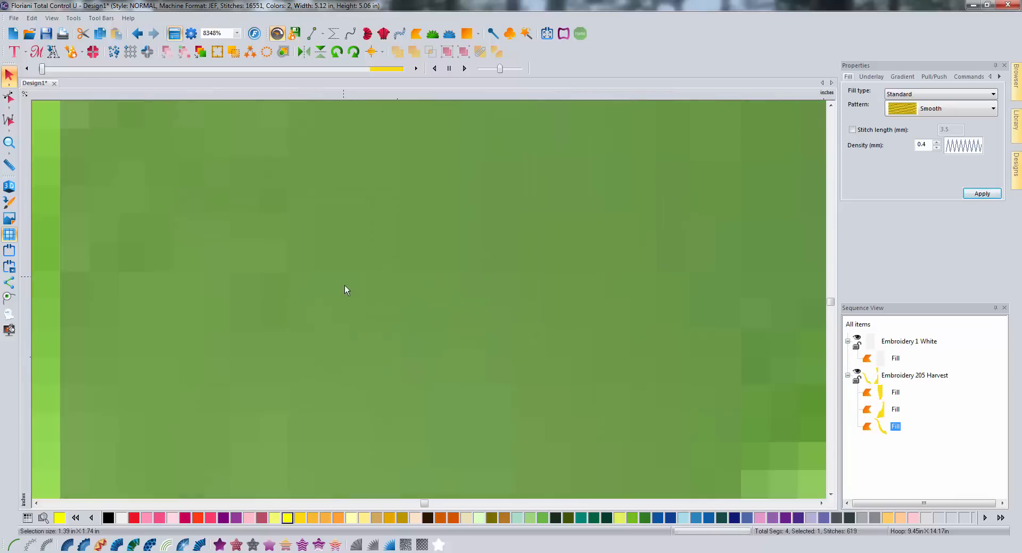
scroll(348, 319, "down", 1)
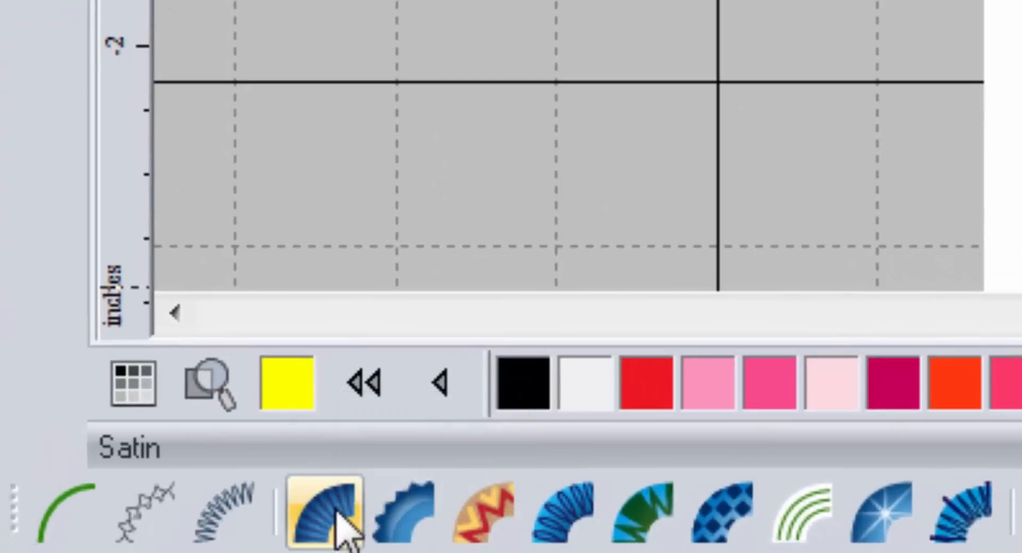
left_click(338, 530)
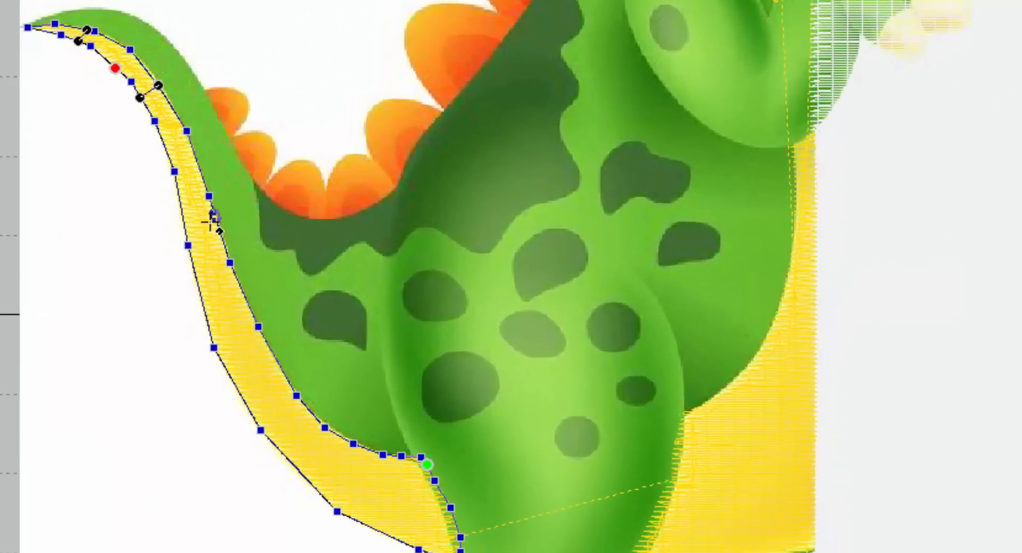
left_click(185, 224)
left_click(260, 329)
left_click(221, 360)
left_click(353, 443)
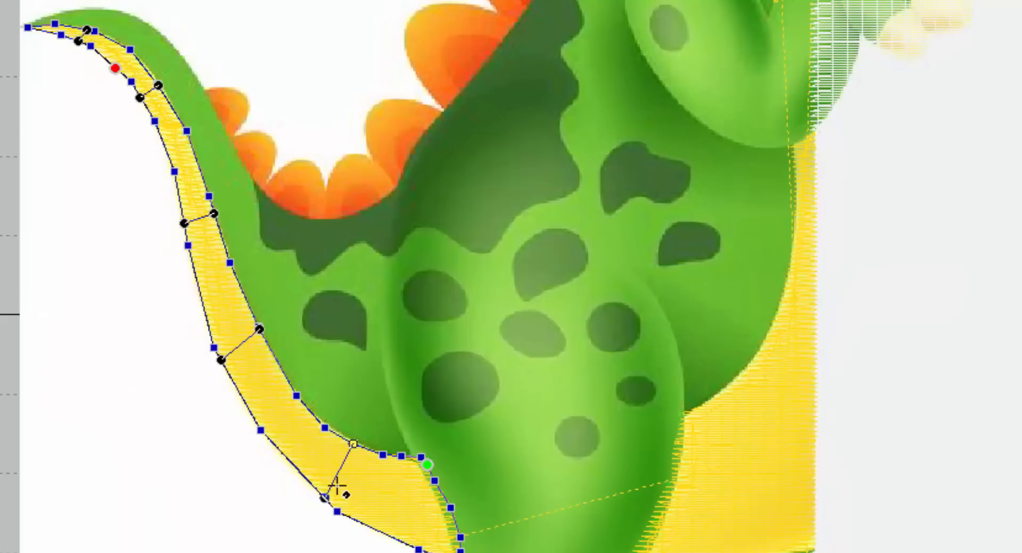
left_click(325, 498)
left_click(408, 545)
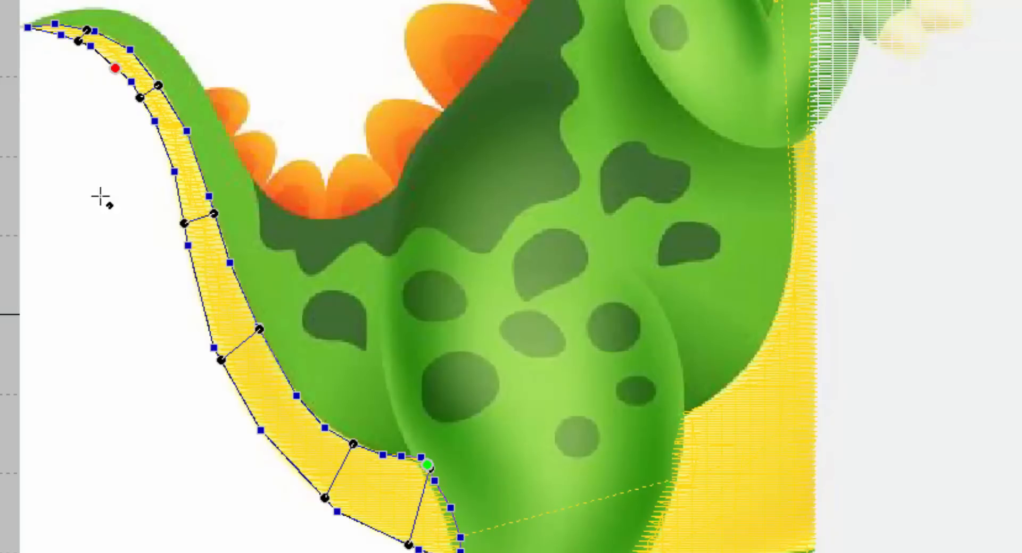
key("Return")
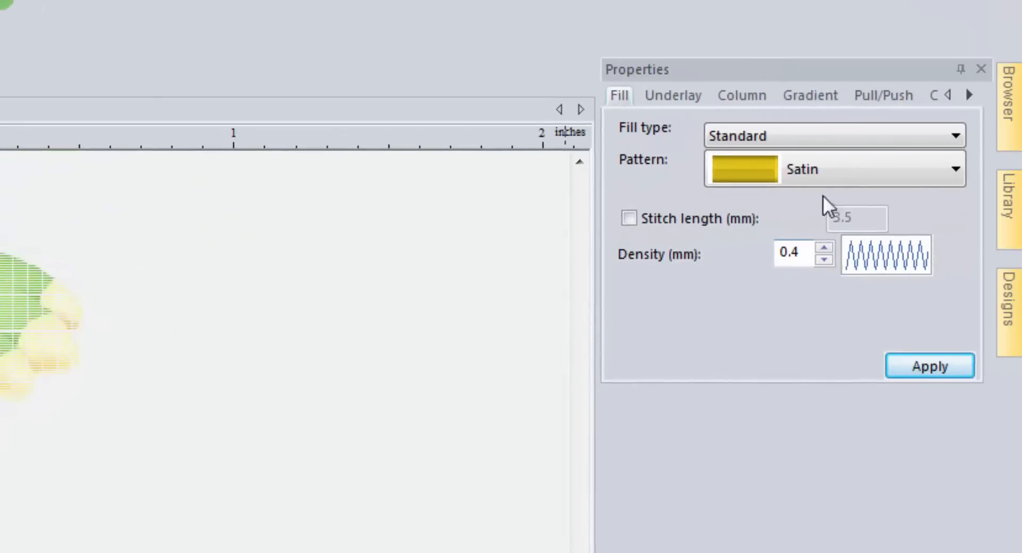
Set the tail underside's stitch pattern to Smooth and show the design in 3D view.
left_click(863, 169)
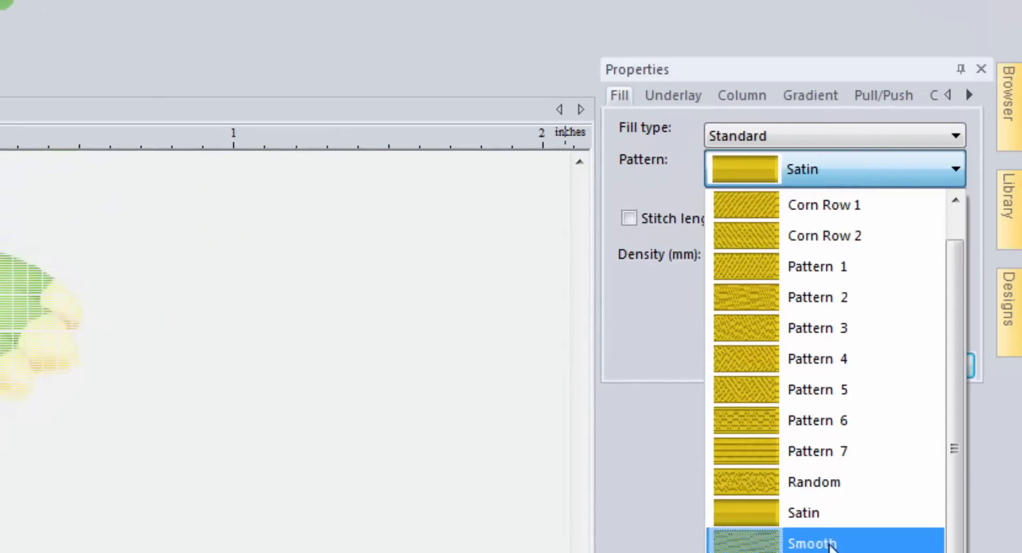
left_click(814, 542)
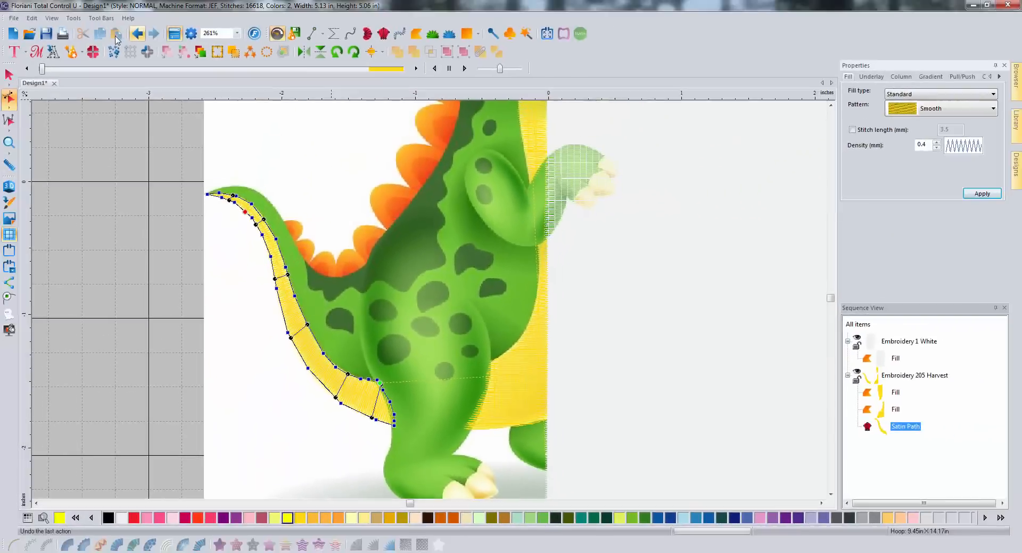
left_click(9, 186)
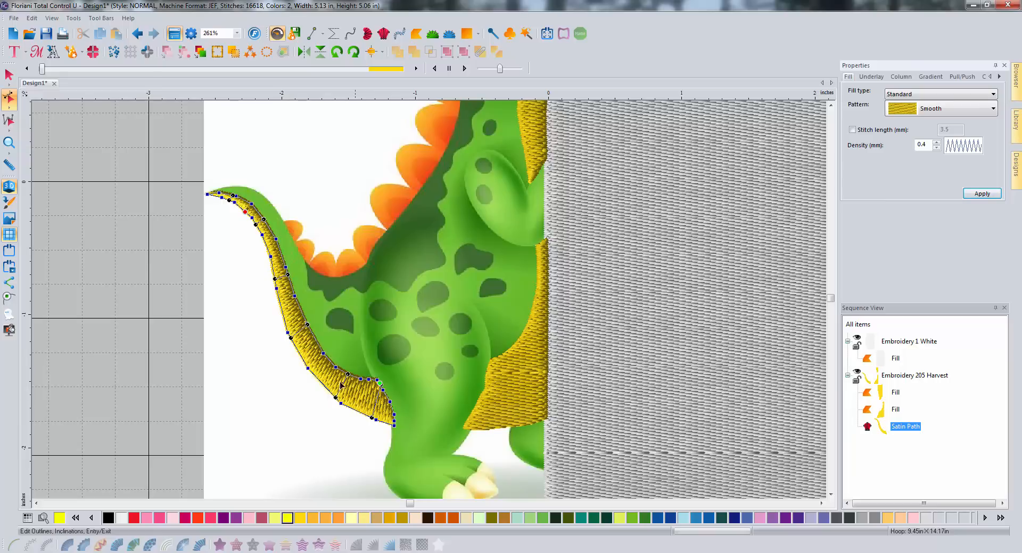
Convert the yellow belly fill between arm and leg to Satin and draw four inclination lines that follow the belly's curve.
left_click(522, 371)
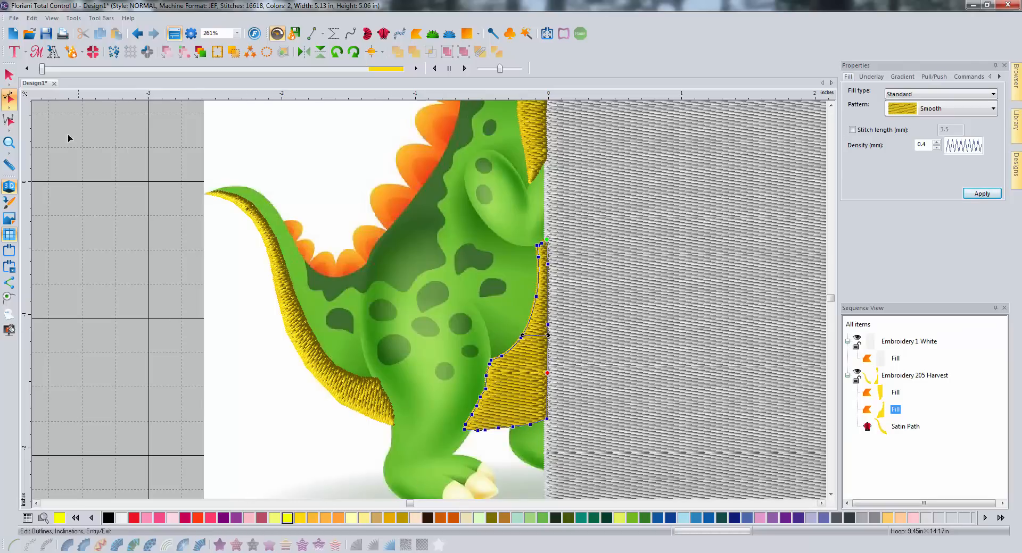
left_click(9, 74)
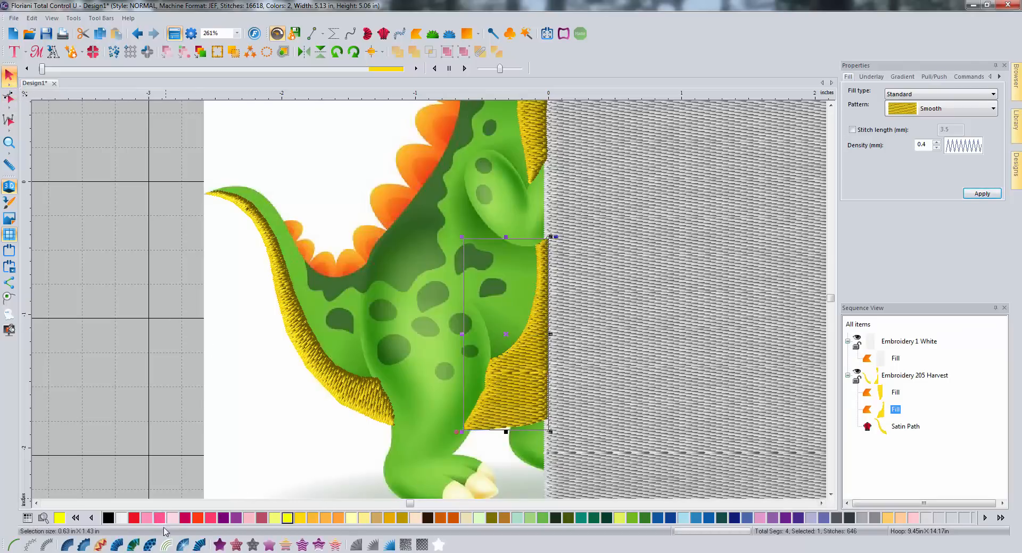
left_click(67, 545)
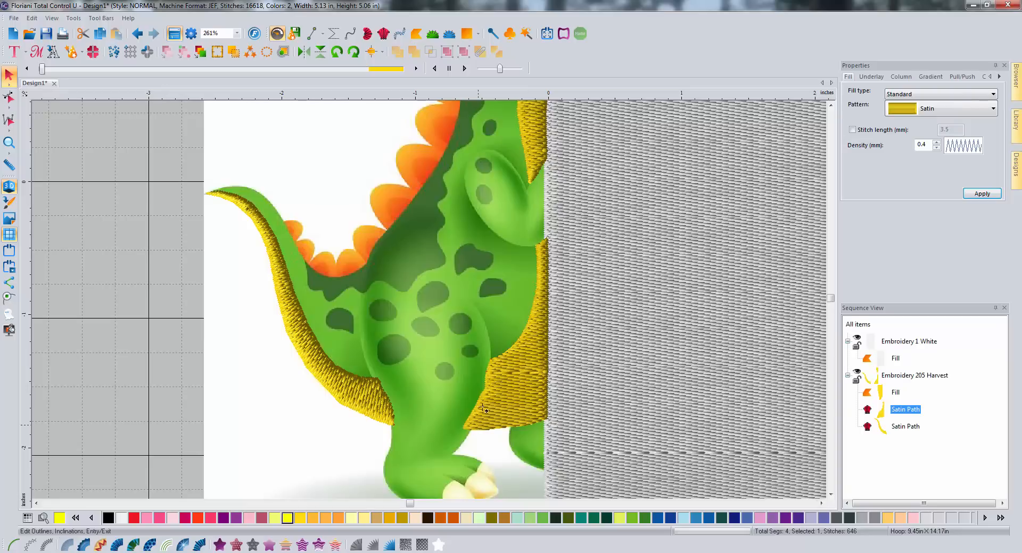
left_click_drag(477, 405, 494, 421)
left_click_drag(502, 356, 547, 404)
left_click_drag(527, 326, 555, 333)
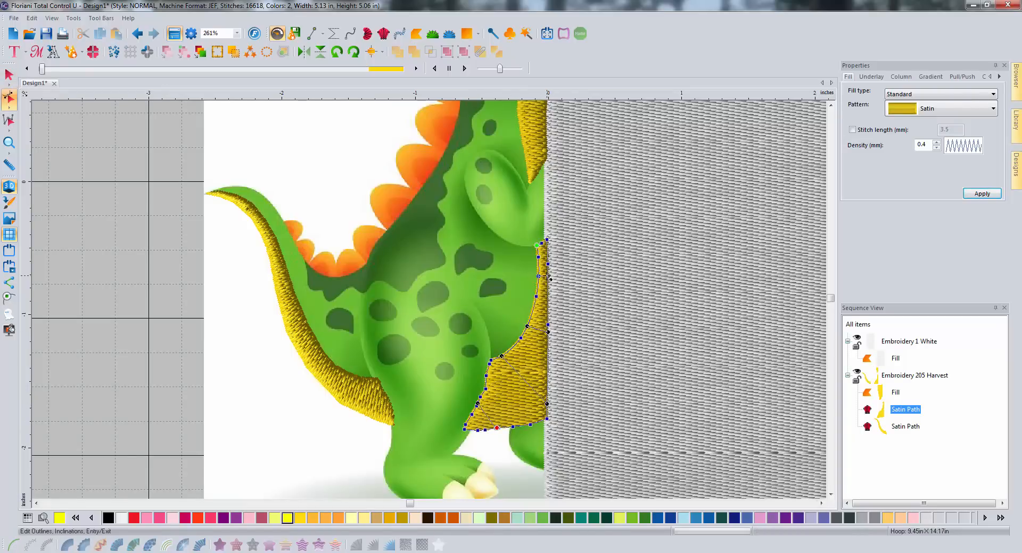
left_click_drag(551, 277, 549, 276)
left_click(9, 75)
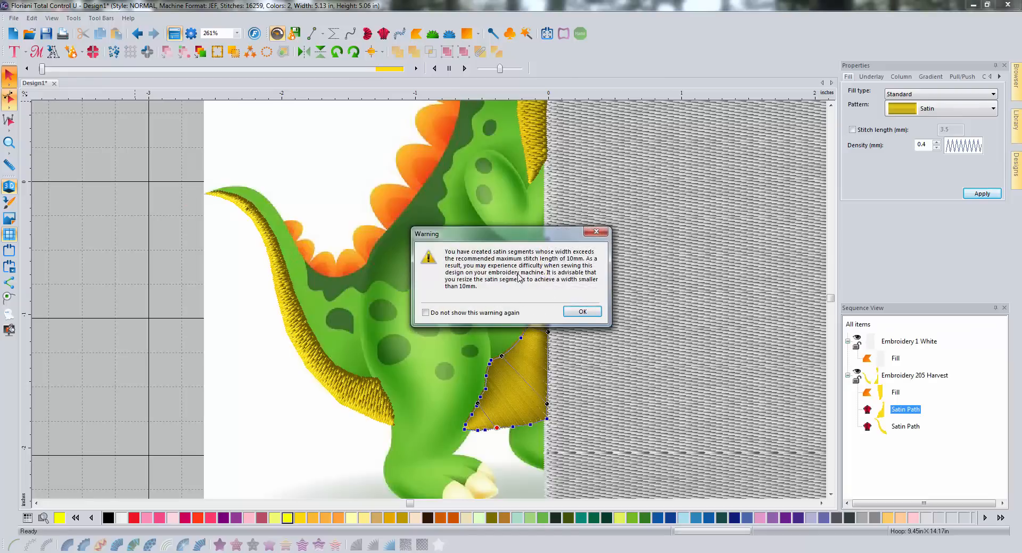
left_click(584, 311)
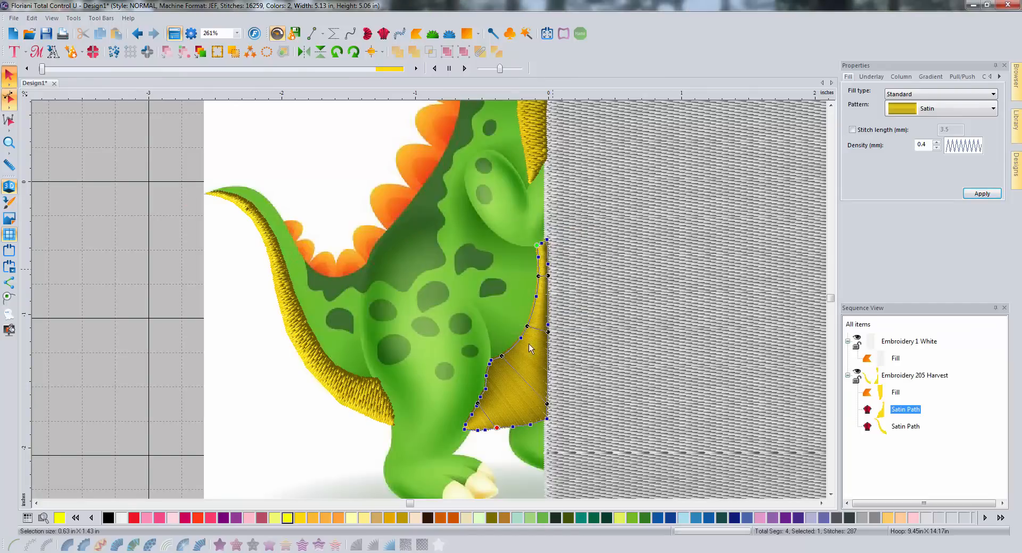
Set the belly satin path's pattern to Smooth and turn off the 3D view.
left_click(936, 109)
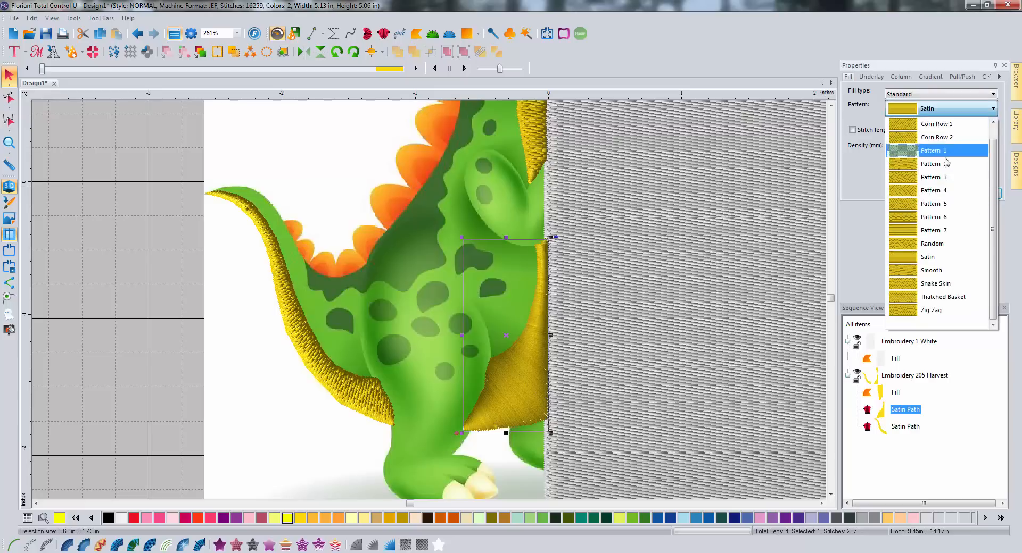
left_click(932, 270)
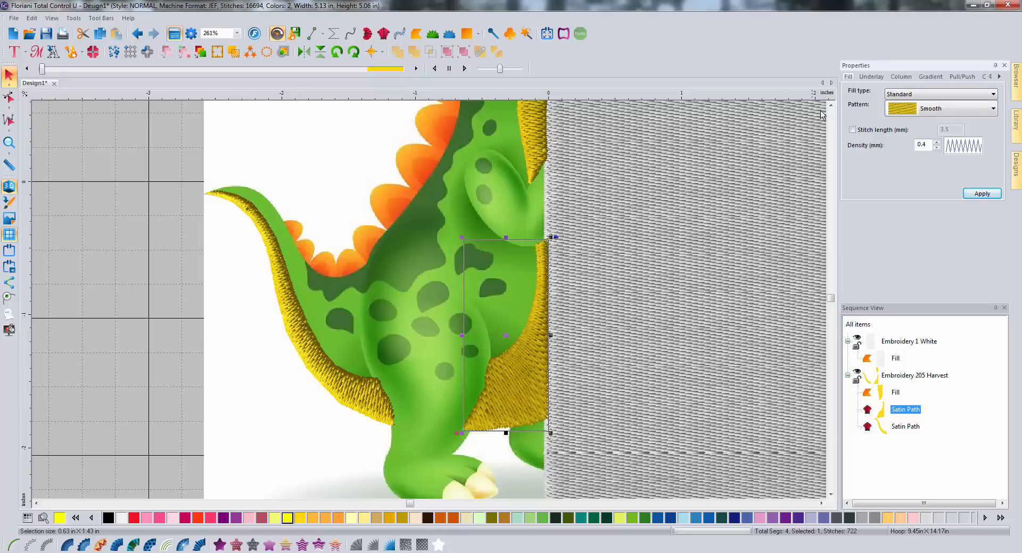
left_click(9, 186)
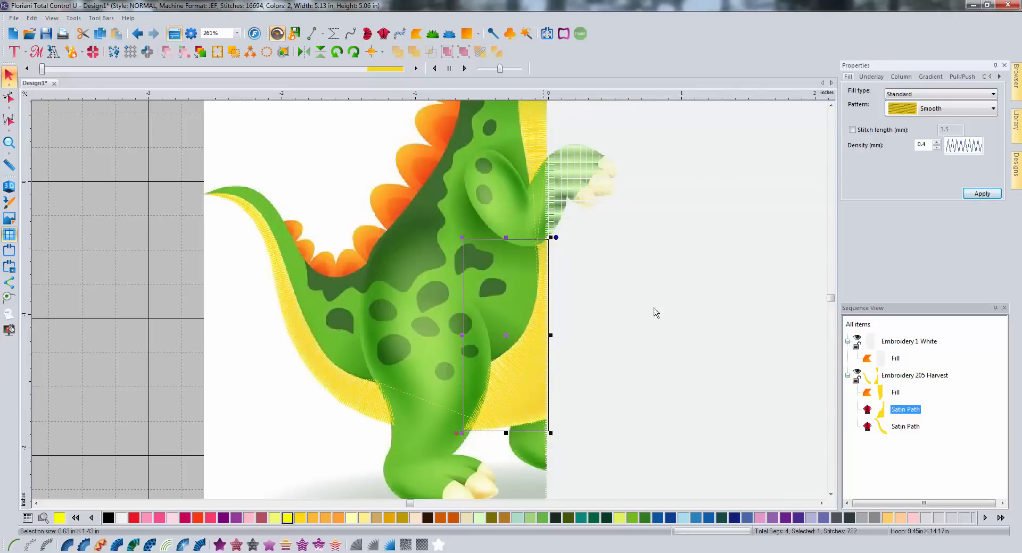
Start an artwork outline of the light green body from the neck along the dark back stripe, around the tail tip and onto the yellow edge.
left_click(830, 106)
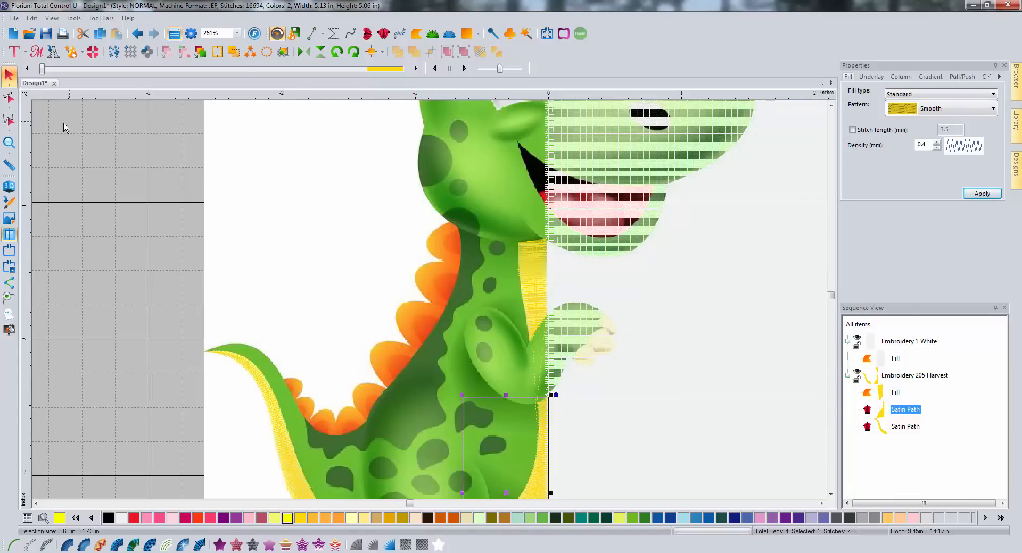
left_click(311, 34)
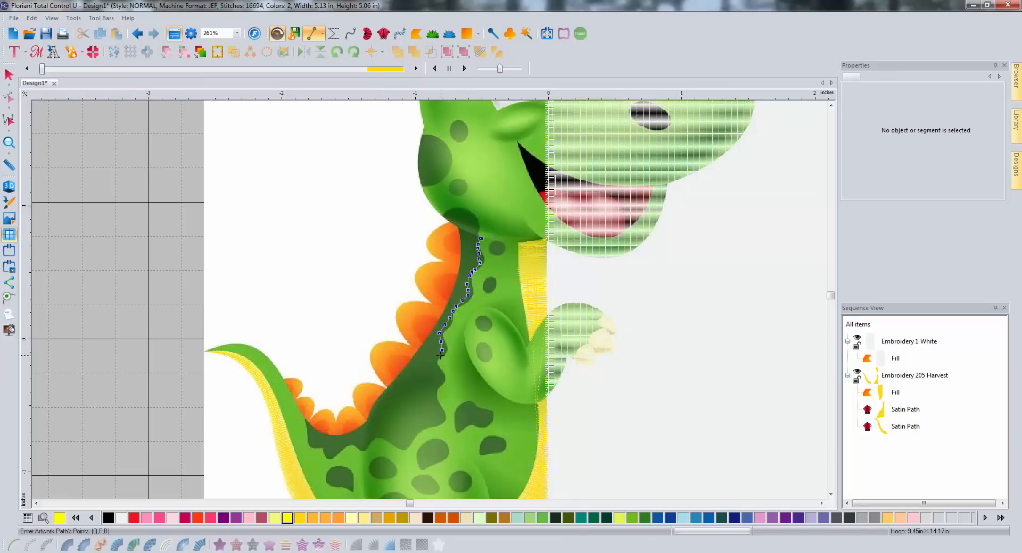
left_click(437, 369)
left_click(439, 375)
left_click(306, 426)
left_click(304, 420)
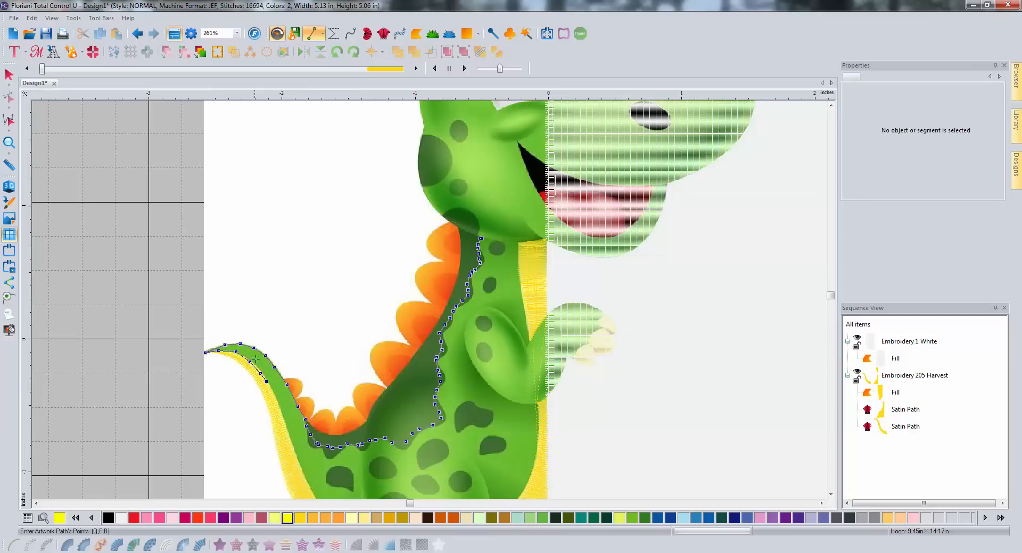
Remove the last four outline points placed along the tail's yellow edge, back to near the tail tip.
left_click(36, 503)
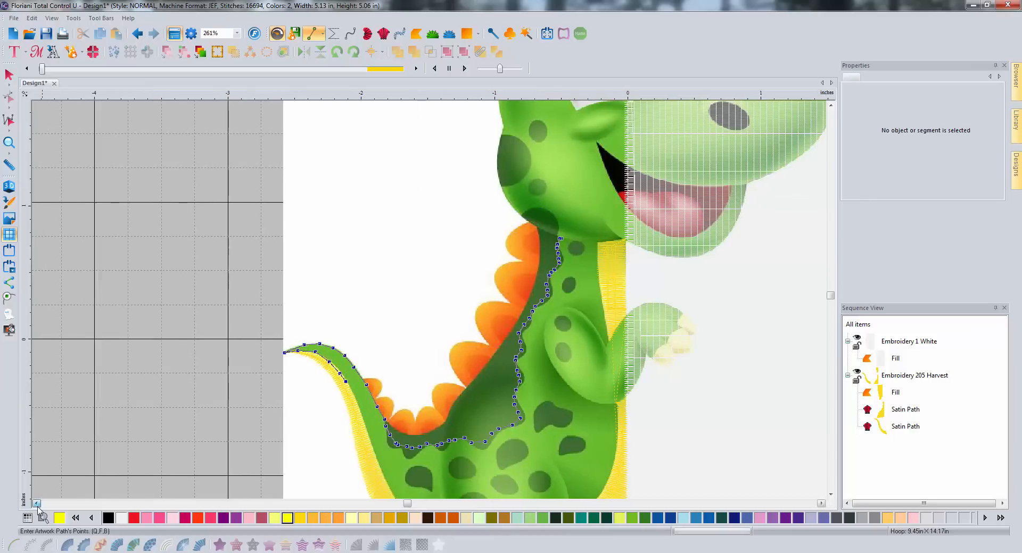
left_click(37, 503)
left_click(37, 503)
left_click(830, 494)
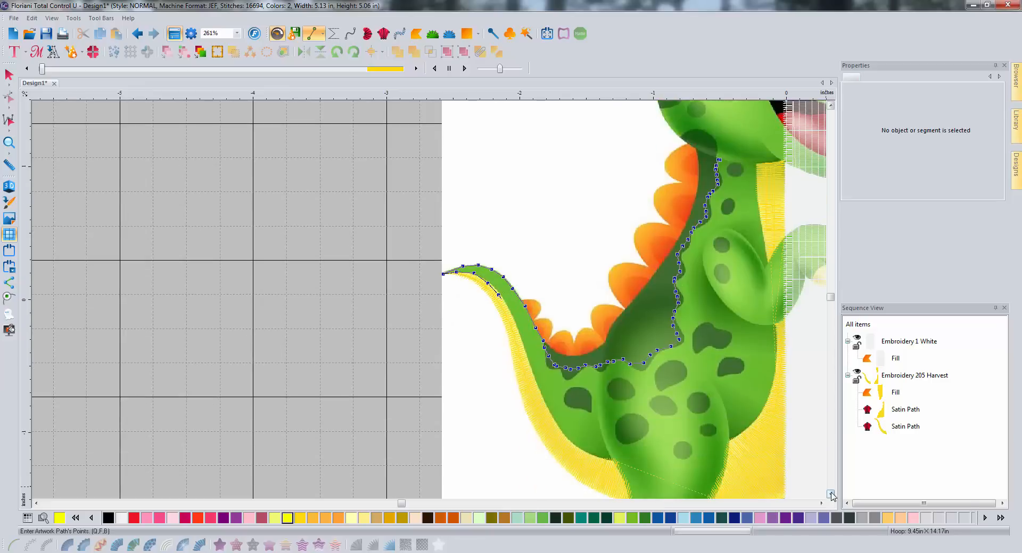
left_click(830, 494)
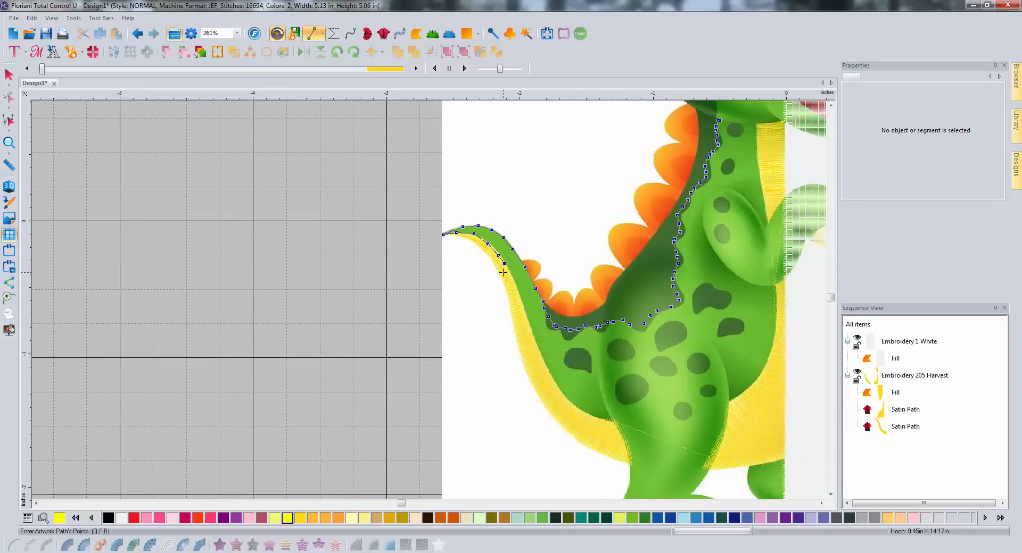
scroll(503, 272, "up", 1)
scroll(523, 279, "up", 1)
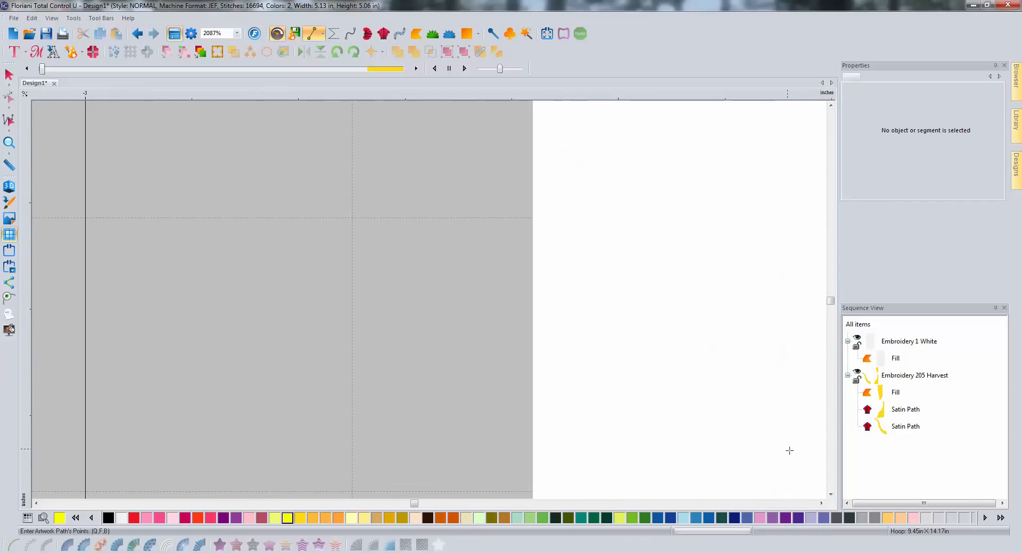
scroll(685, 346, "up", 1)
left_click(821, 504)
left_click(821, 504)
left_click(821, 504)
left_click(821, 504)
left_click(821, 504)
left_click(821, 503)
left_click(821, 504)
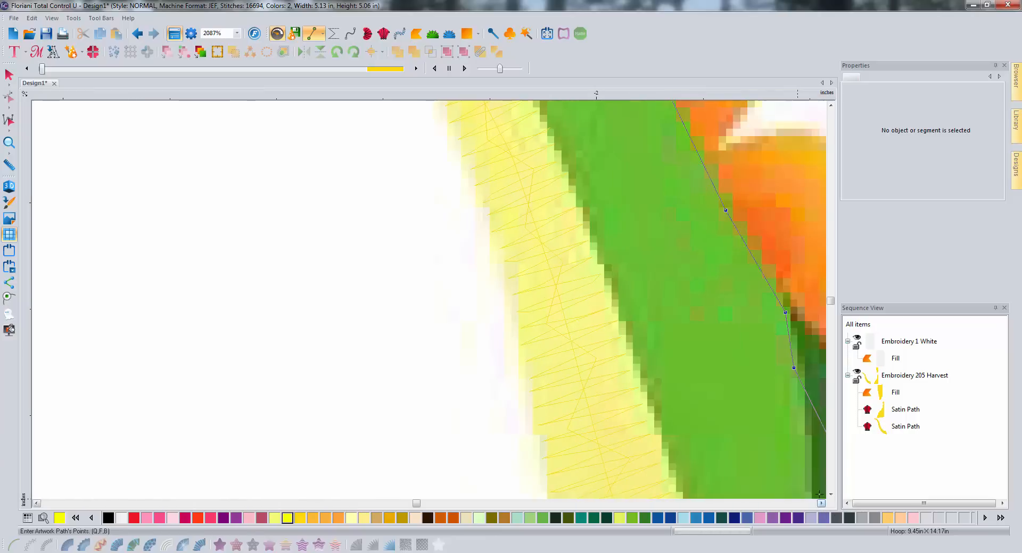
scroll(780, 219, "down", 1)
scroll(764, 178, "up", 2)
scroll(762, 176, "down", 2)
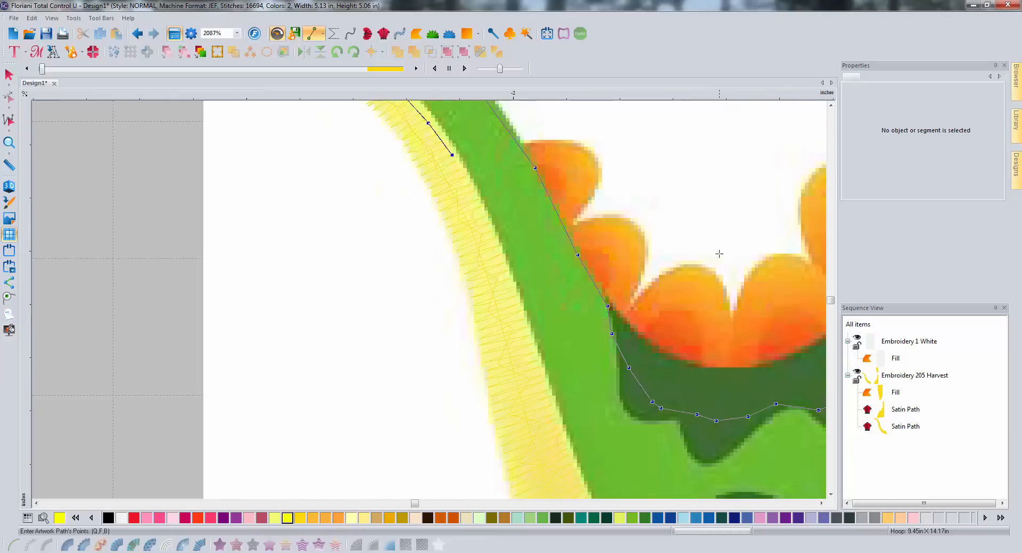
scroll(702, 166, "up", 1)
scroll(701, 166, "down", 1)
scroll(657, 215, "up", 3)
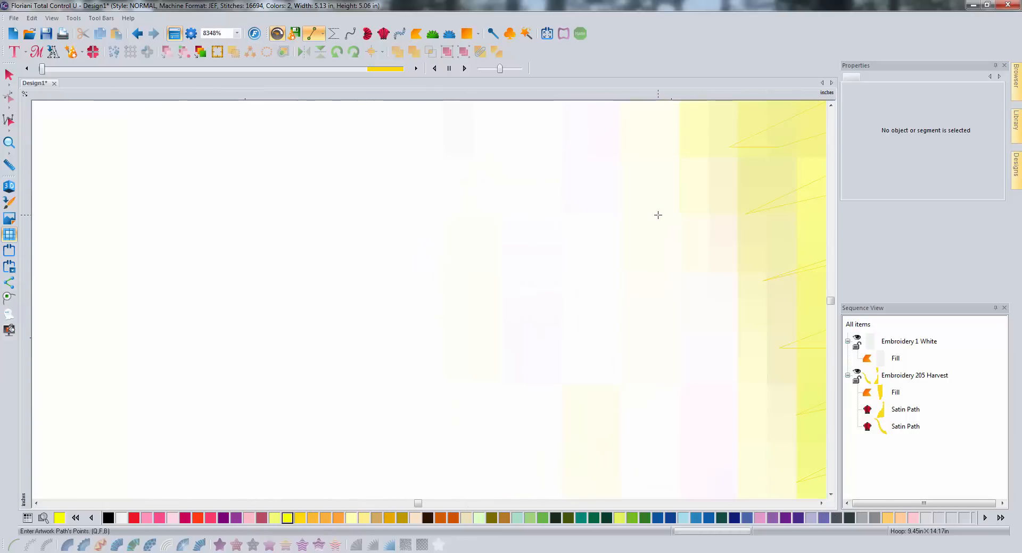
scroll(657, 215, "down", 1)
scroll(657, 215, "up", 1)
scroll(600, 214, "down", 3)
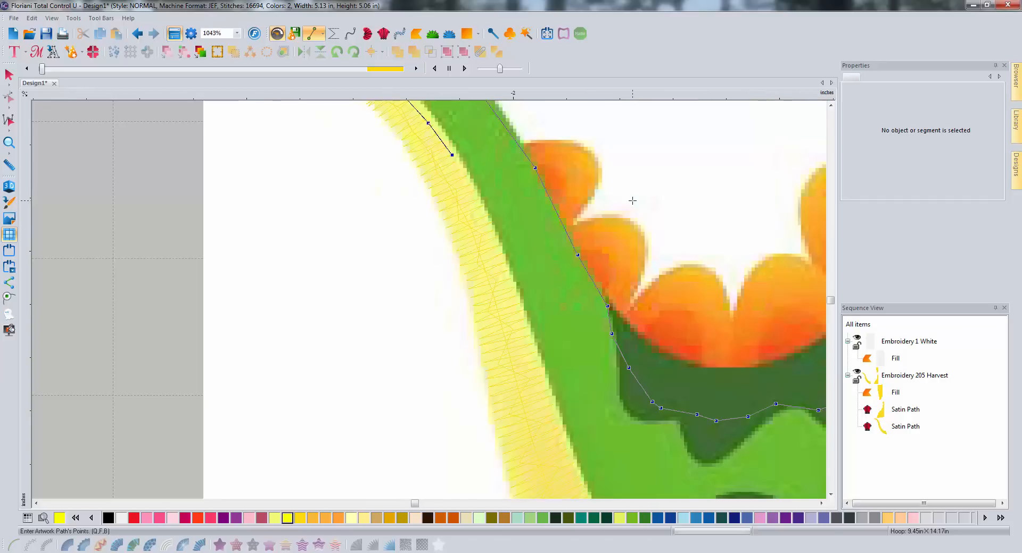
left_click(830, 107)
left_click(831, 108)
left_click(831, 107)
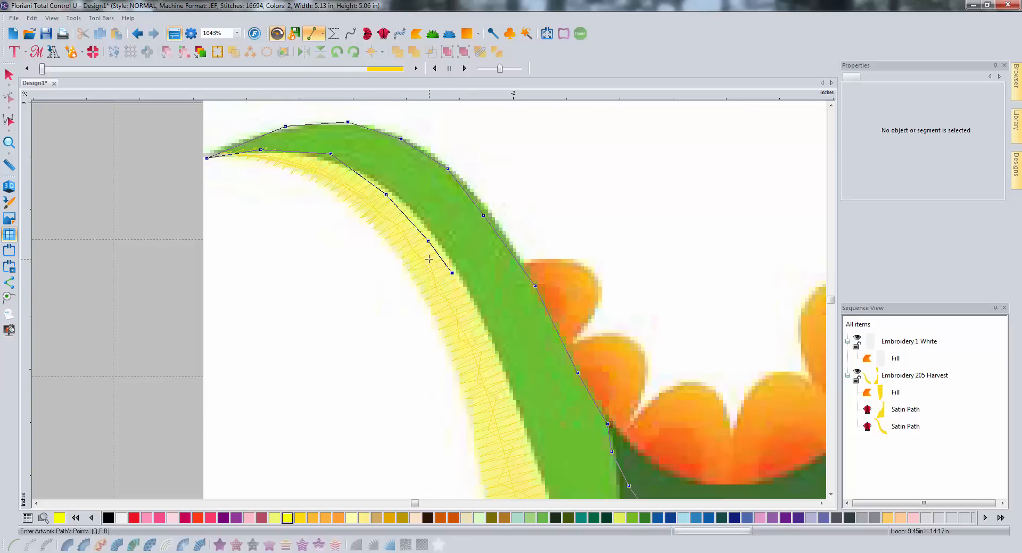
key("BackSpace")
key("BackSpace")
key("BackSpace")
key("BackSpace")
Retrace the tail's underside from near the tip with closely spaced points following the curve of the yellow edge.
left_click(296, 158)
left_click(344, 171)
left_click(361, 181)
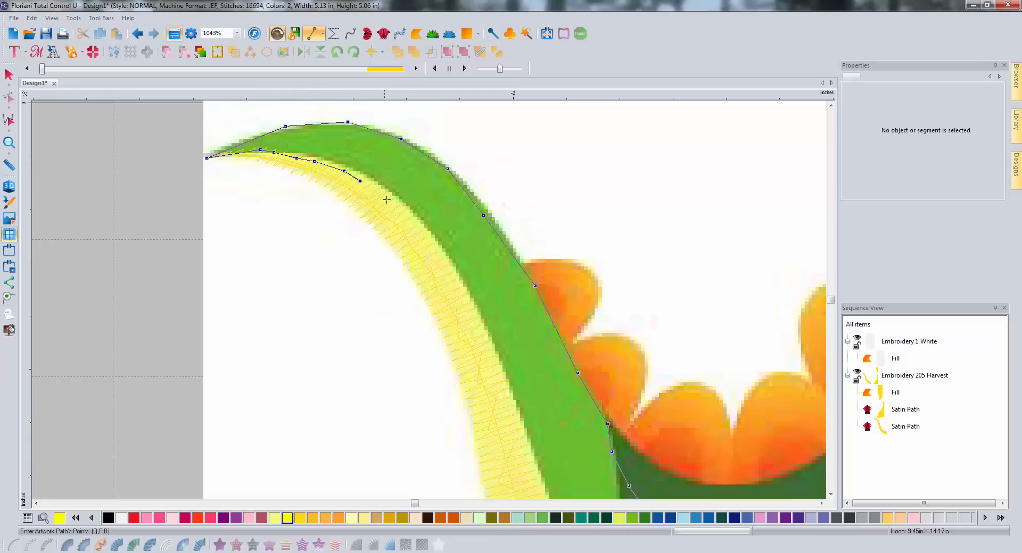
left_click(386, 200)
left_click(398, 211)
left_click(412, 223)
left_click(430, 251)
left_click(443, 271)
left_click(463, 305)
left_click(485, 347)
left_click(500, 381)
left_click(511, 414)
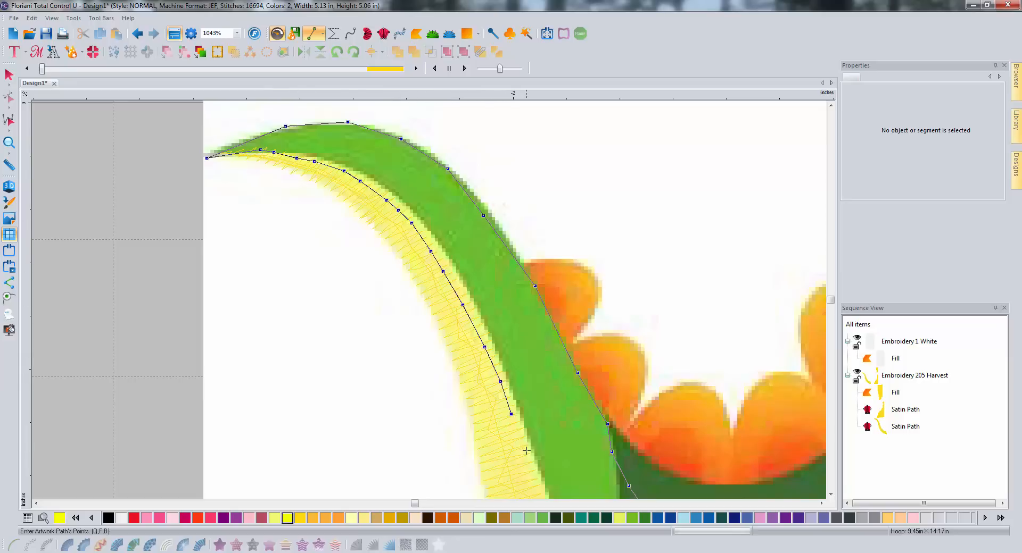
Continue the outline down the tail along the yellow edge, past the dark back stripe toward the leg.
left_click(830, 494)
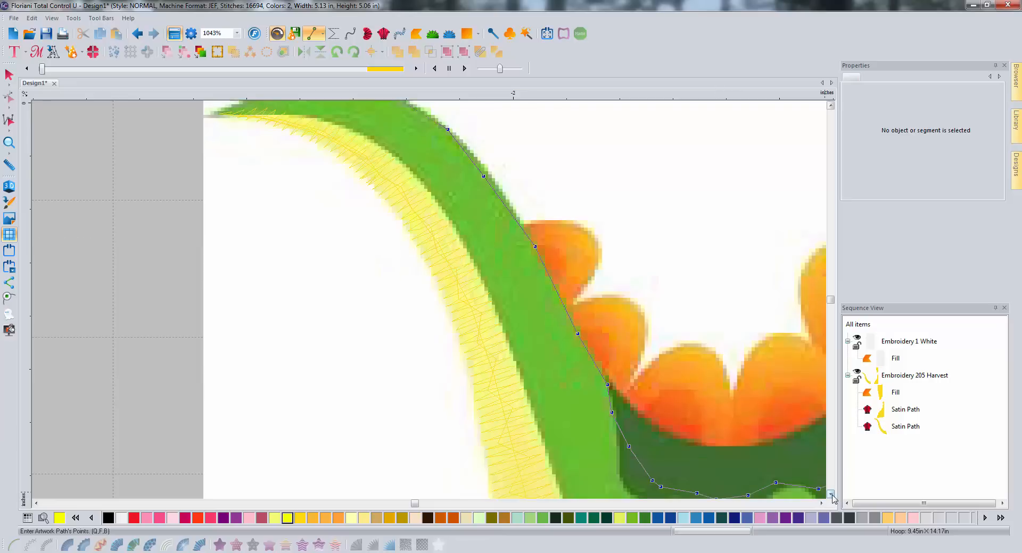
left_click(830, 495)
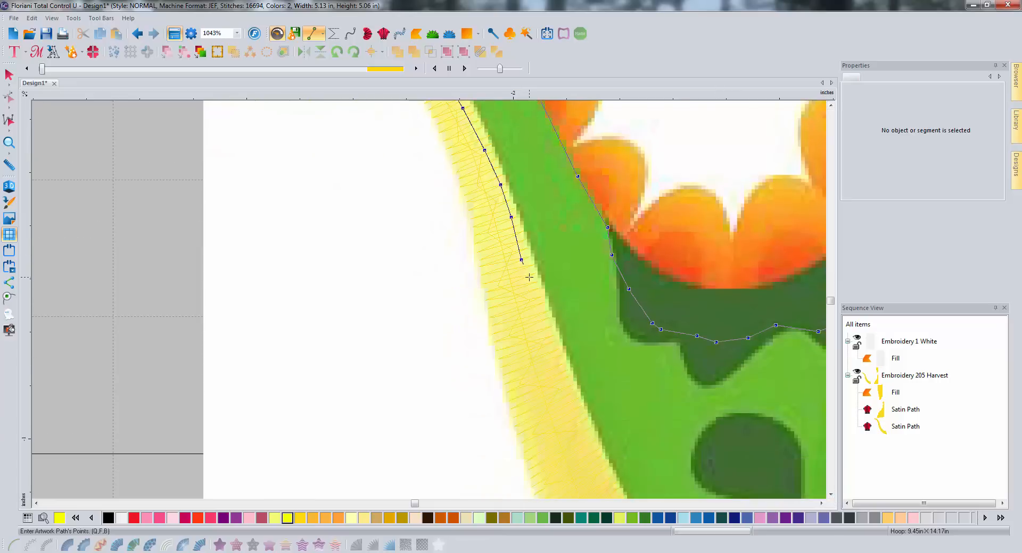
left_click(529, 278)
left_click(549, 327)
left_click(567, 381)
left_click(578, 415)
left_click(830, 494)
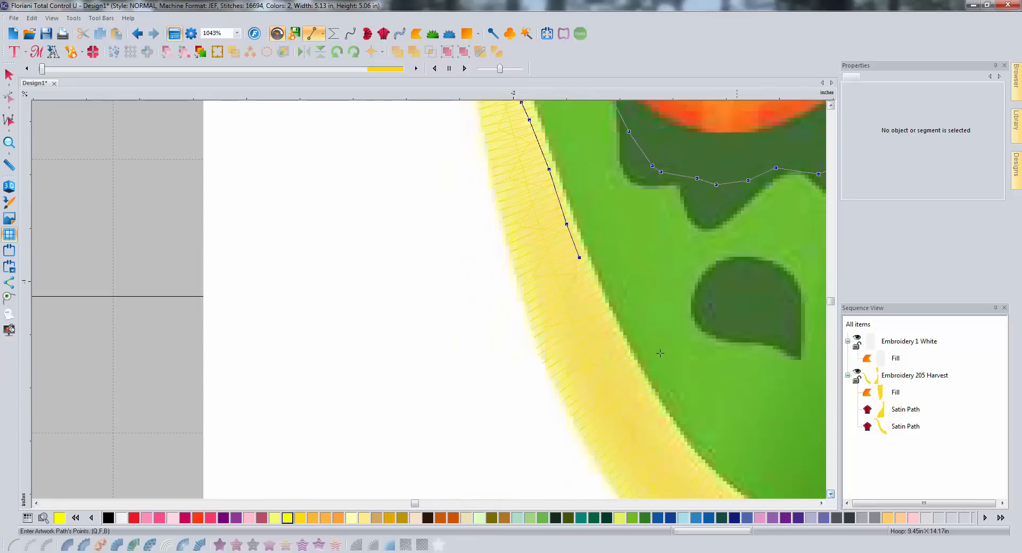
left_click(591, 280)
left_click(624, 346)
left_click(653, 399)
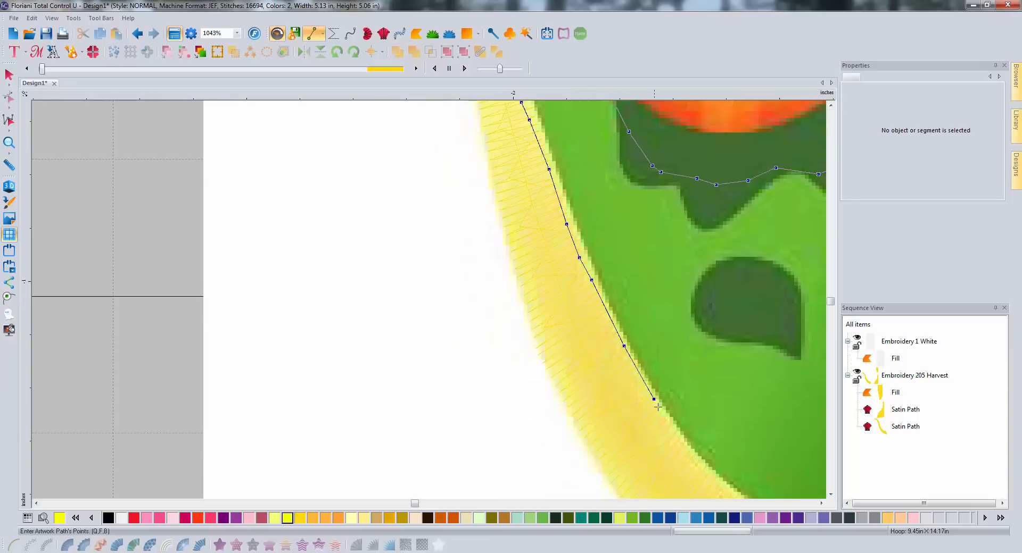
left_click(676, 439)
left_click(704, 470)
Trace the rest of the tail's yellow edge to the leg and turn the outline upward along the back of the thigh.
left_click(831, 494)
left_click(830, 494)
left_click(821, 504)
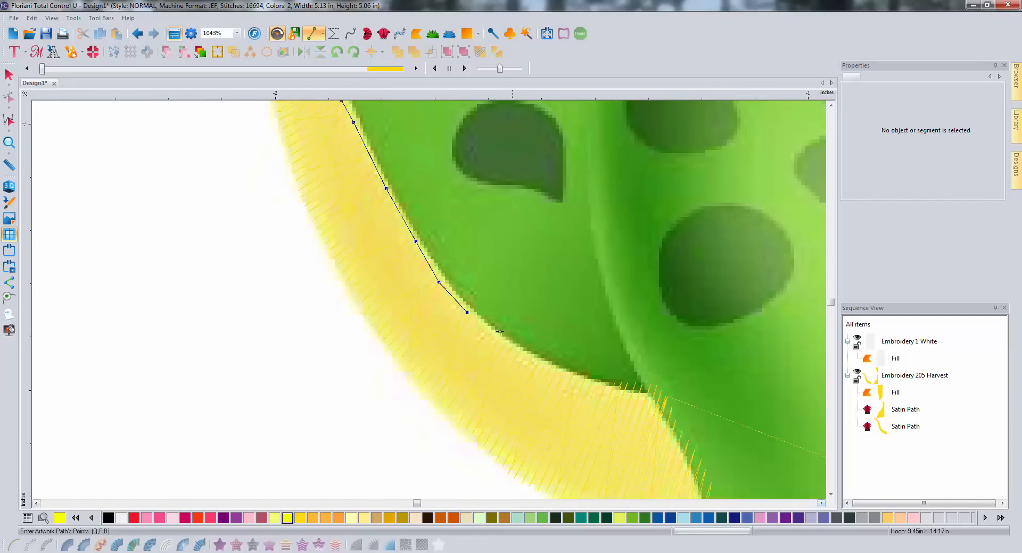
left_click(482, 329)
left_click(527, 357)
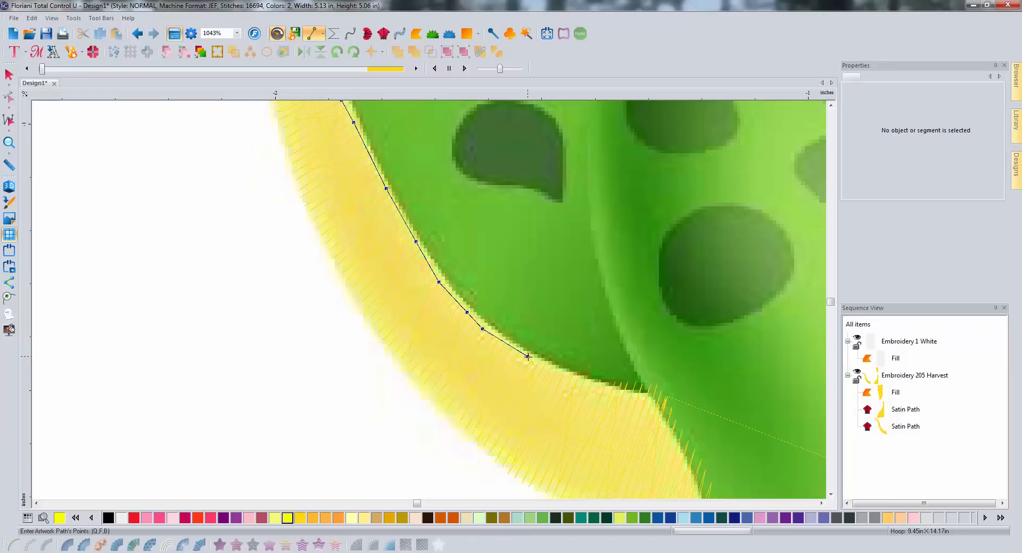
left_click(579, 383)
left_click(623, 395)
left_click(655, 399)
left_click(639, 374)
key("BackSpace")
left_click(653, 385)
Carry the body outline over the top of the thigh and down its front edge to the yellow belly.
scroll(691, 246, "down", 1)
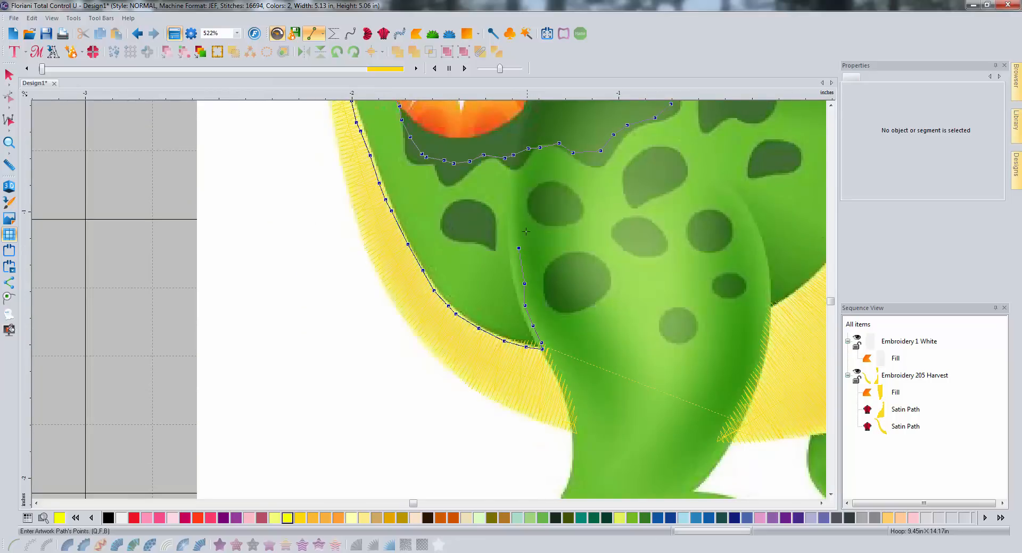
scroll(525, 230, "up", 2)
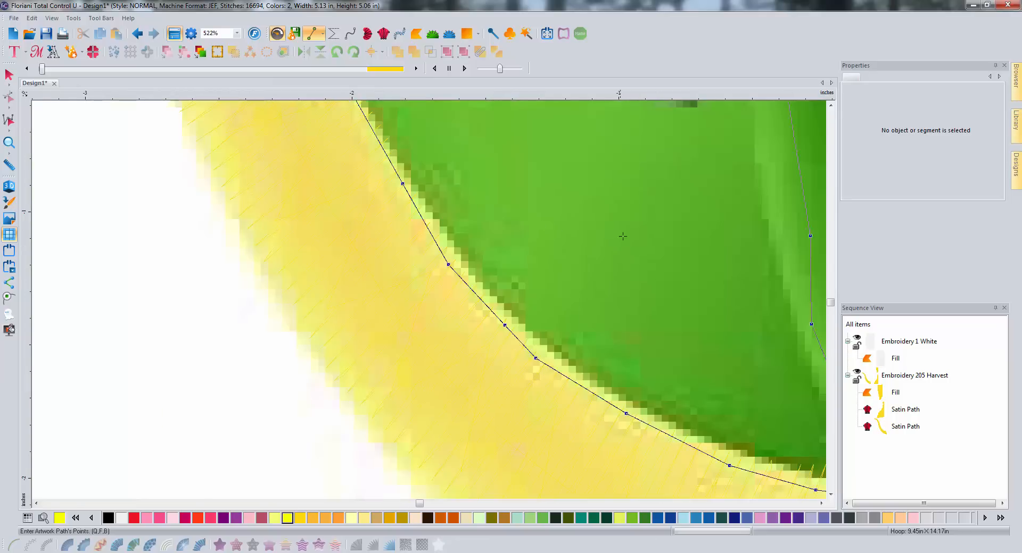
scroll(623, 230, "down", 1)
scroll(623, 230, "down", 3)
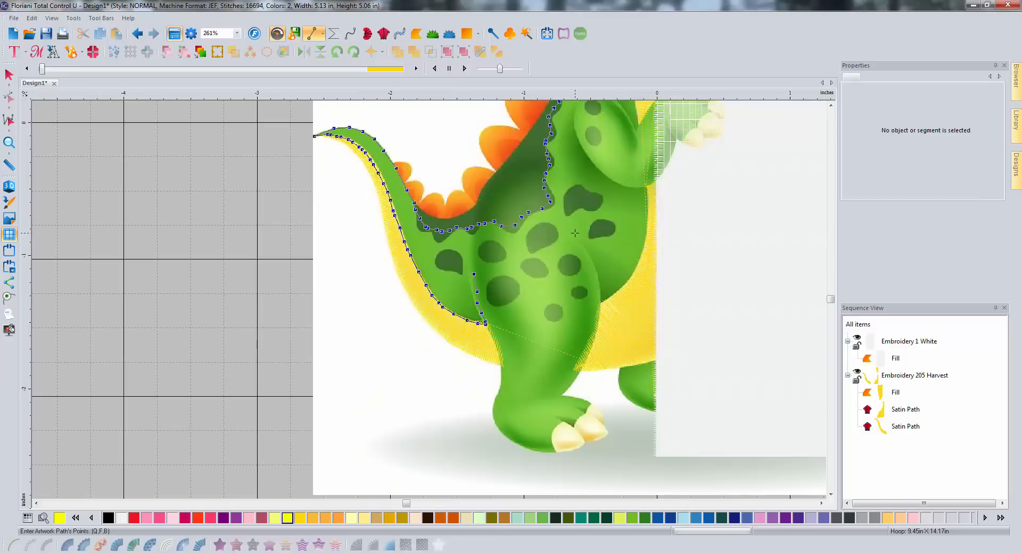
scroll(573, 242, "up", 2)
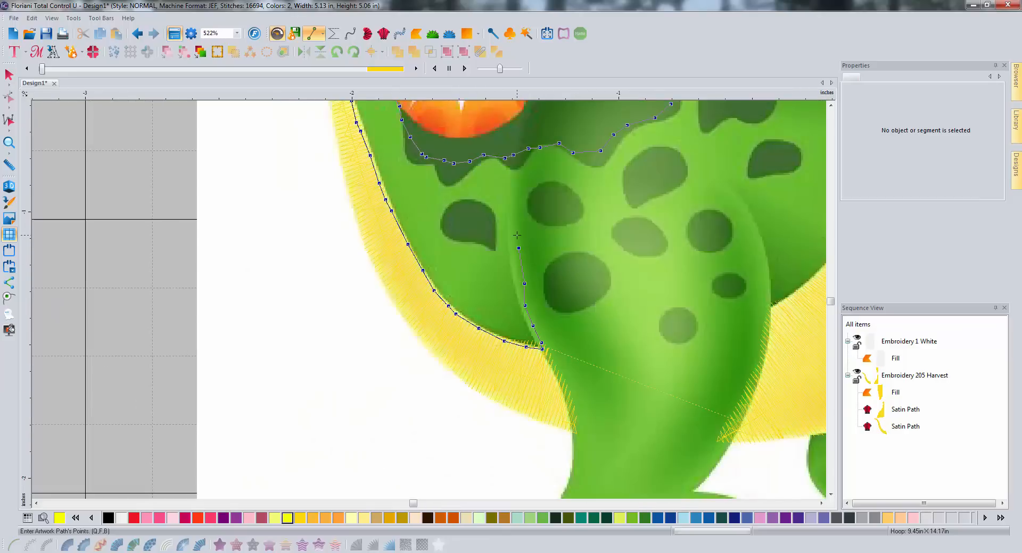
left_click(526, 185)
left_click(622, 163)
left_click(652, 159)
left_click(679, 161)
left_click(705, 173)
left_click(728, 191)
left_click(743, 199)
left_click(753, 219)
left_click(761, 250)
left_click(765, 276)
left_click(764, 304)
Trace the outline along the yellow belly edge from the front of the thigh up to the underside of the arm.
left_click(777, 303)
left_click(821, 503)
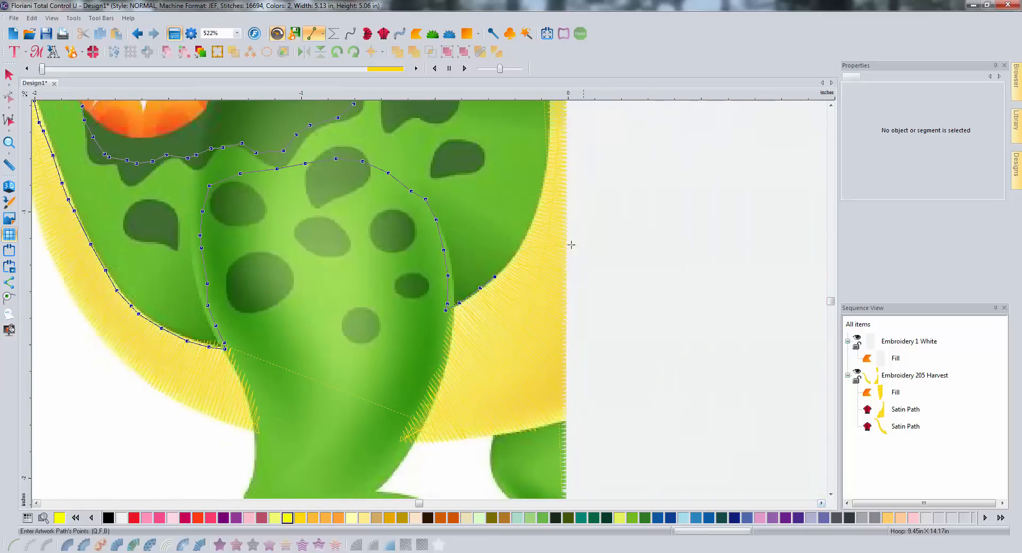
left_click(518, 248)
left_click(529, 233)
left_click(541, 199)
left_click(546, 173)
left_click(548, 151)
left_click(830, 105)
left_click(830, 105)
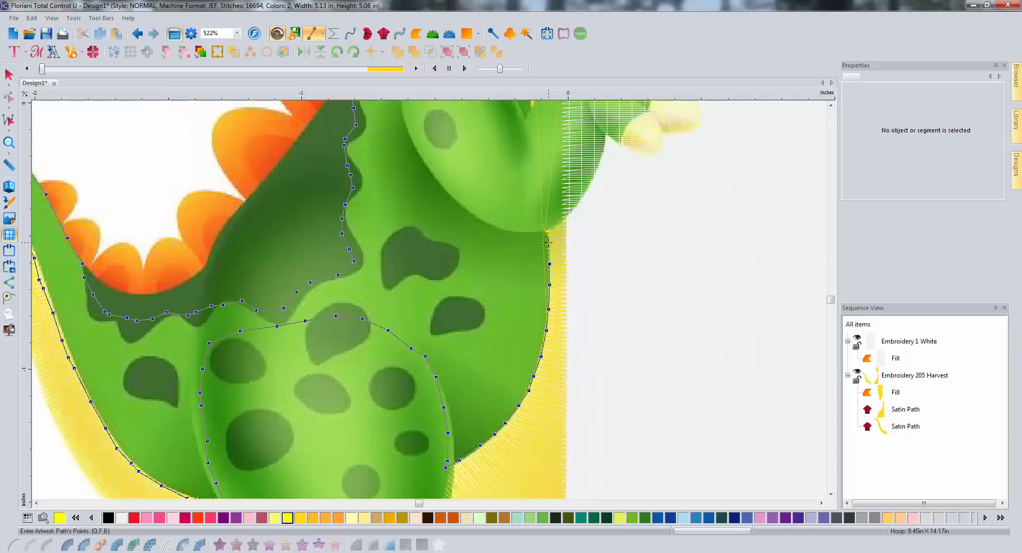
left_click(549, 242)
Trace the outline around the upper arm, from its underside over the shoulder and down to the inner elbow.
left_click(490, 218)
left_click(463, 199)
left_click(438, 176)
left_click(423, 157)
left_click(410, 129)
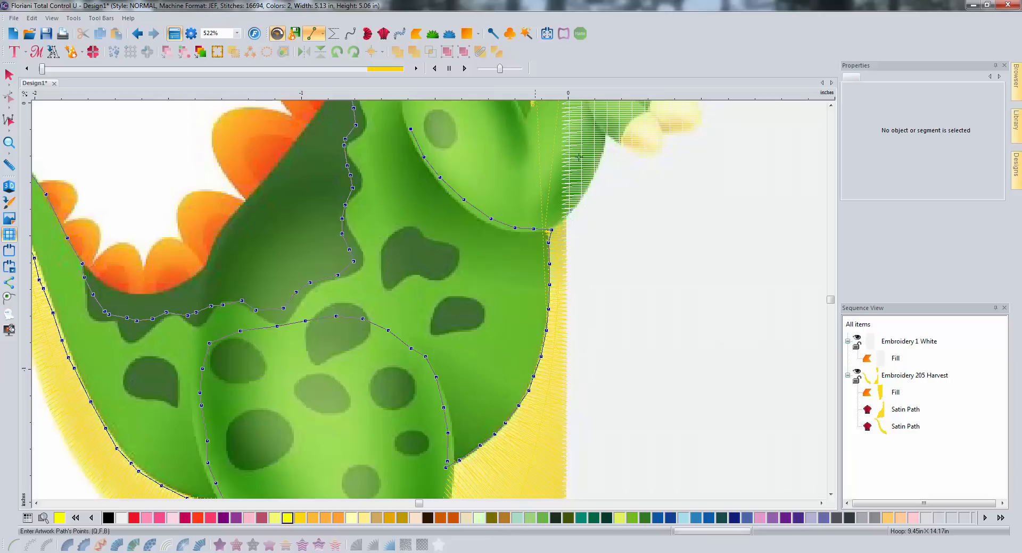
left_click(830, 106)
left_click(830, 106)
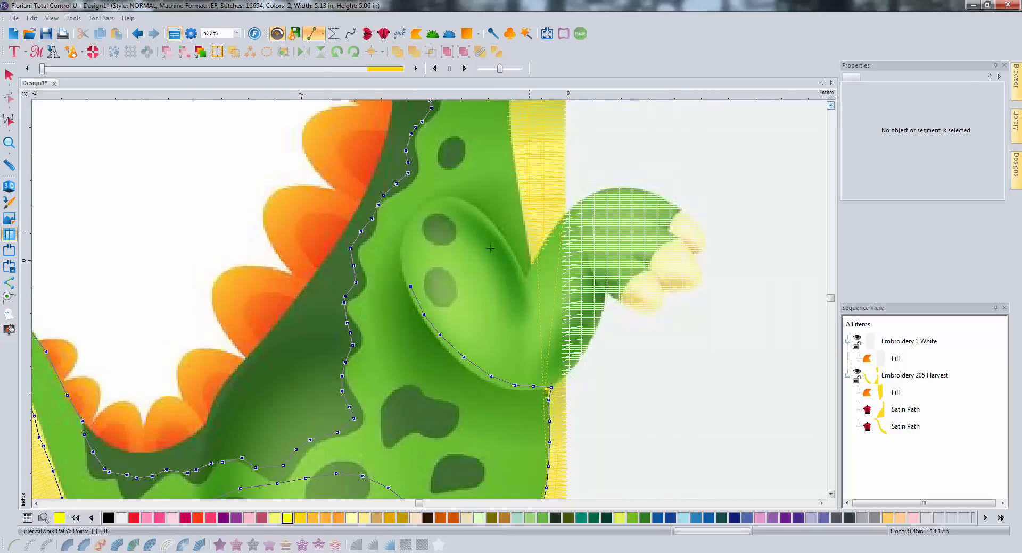
left_click(407, 276)
left_click(402, 254)
left_click(435, 201)
left_click(469, 203)
left_click(495, 234)
left_click(517, 271)
Trace up the yellow neck edge and across beneath the head to close and finish the body artwork outline.
left_click(527, 249)
left_click(526, 224)
left_click(522, 198)
left_click(518, 174)
left_click(516, 152)
left_click(830, 106)
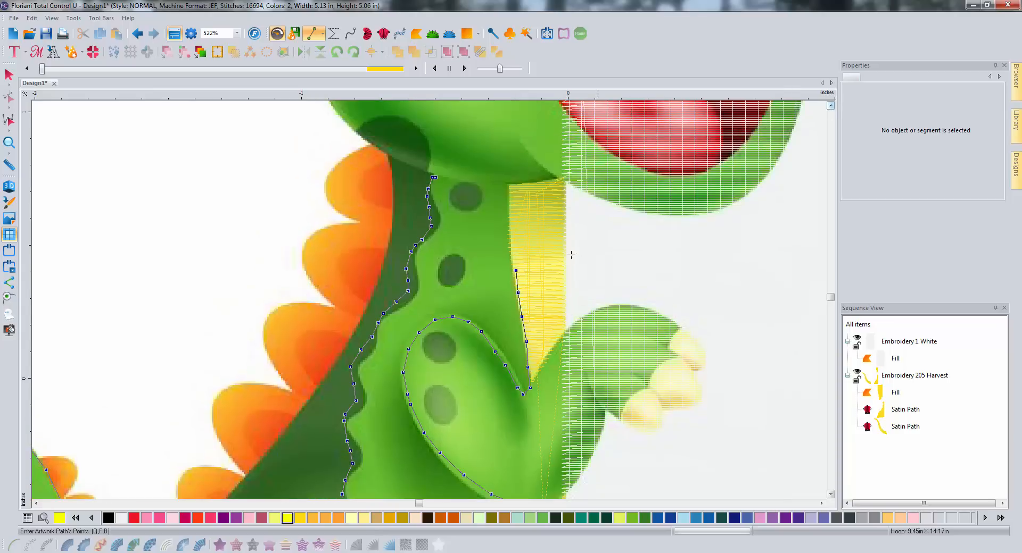
left_click(511, 253)
left_click(510, 230)
left_click(508, 208)
left_click(464, 174)
key("Return")
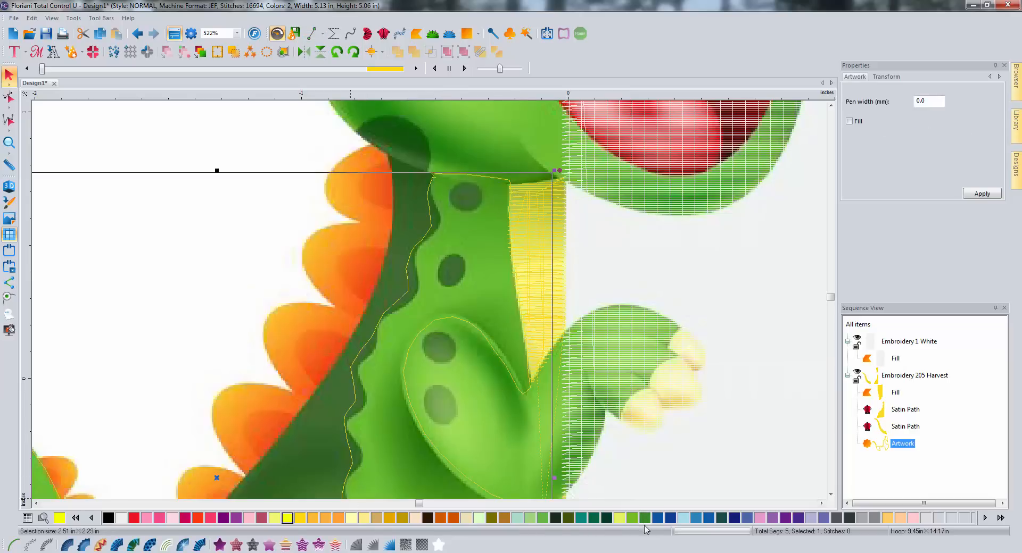
Color the body artwork 513 Lime Green and convert it to a Standard fill with the Smooth pattern.
left_click(632, 518)
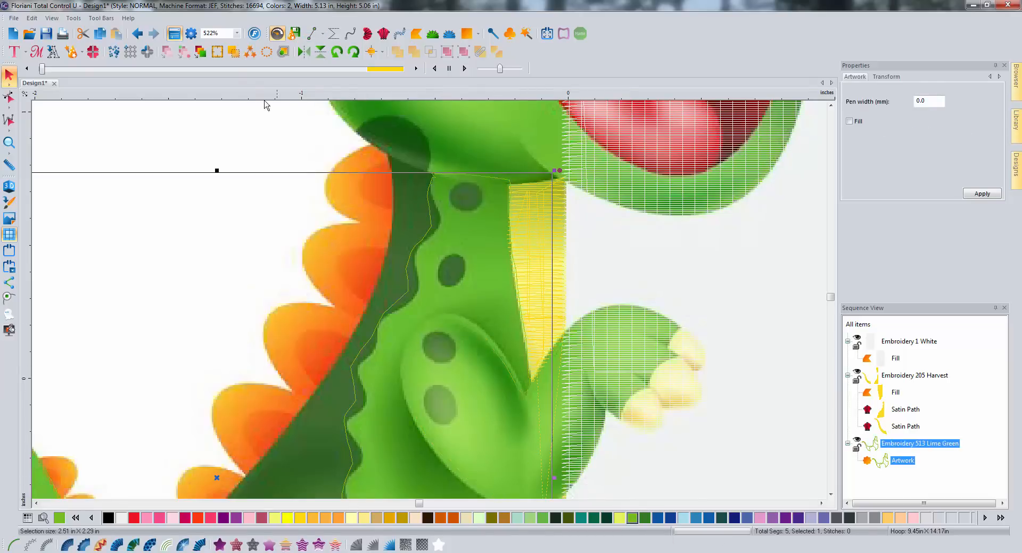
left_click(237, 33)
left_click(227, 60)
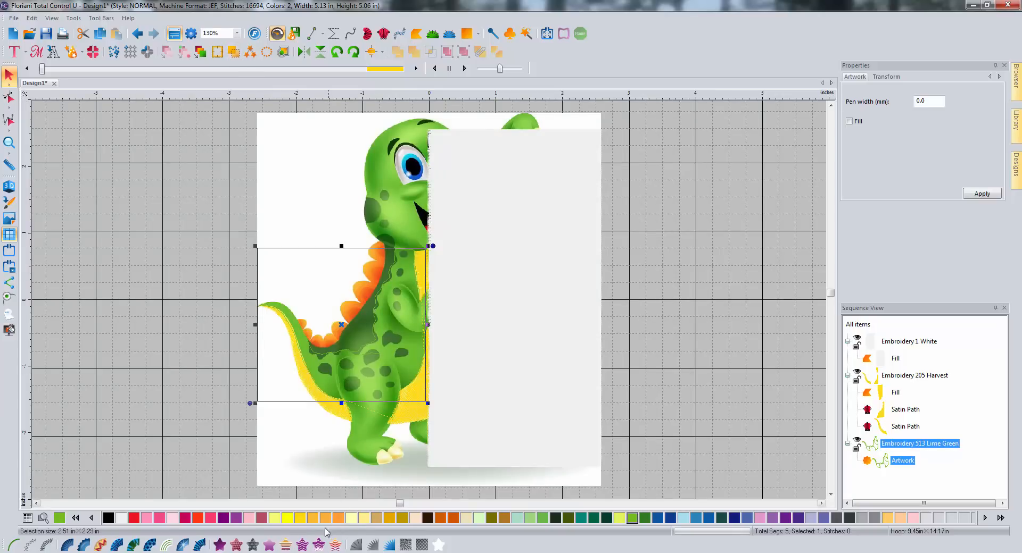
left_click(219, 546)
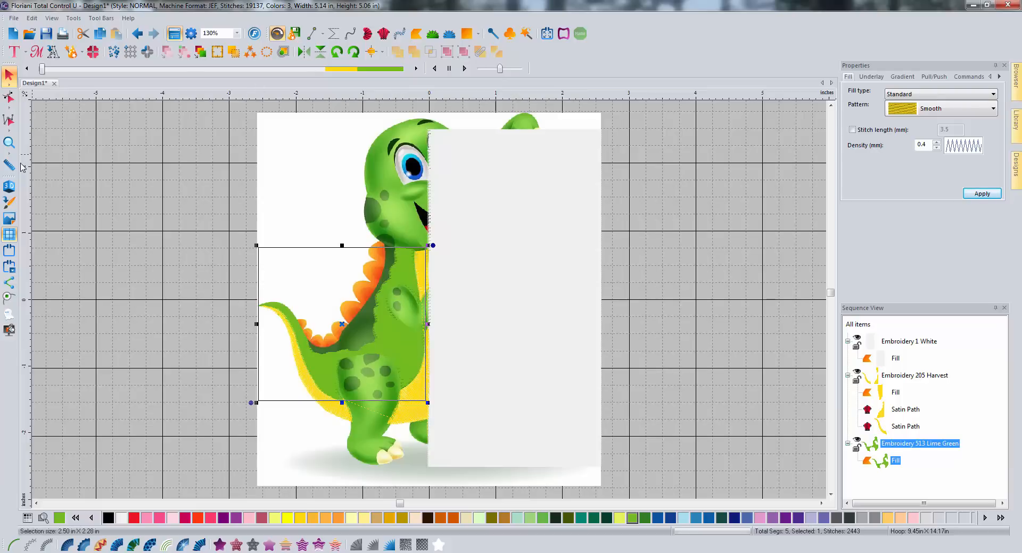
Check the lime green body fill in 3D view and examine the fill around the leg up close.
left_click(12, 188)
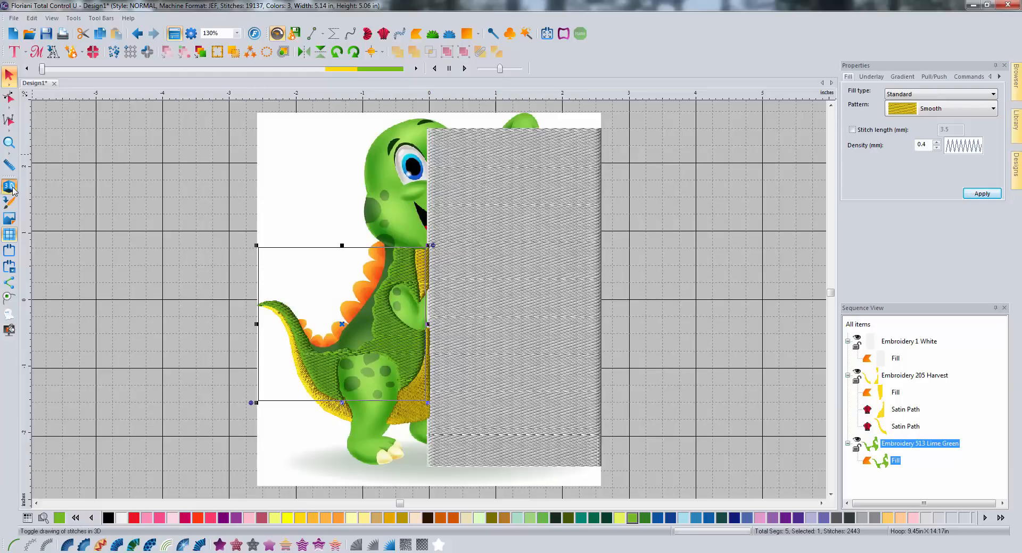
left_click(11, 187)
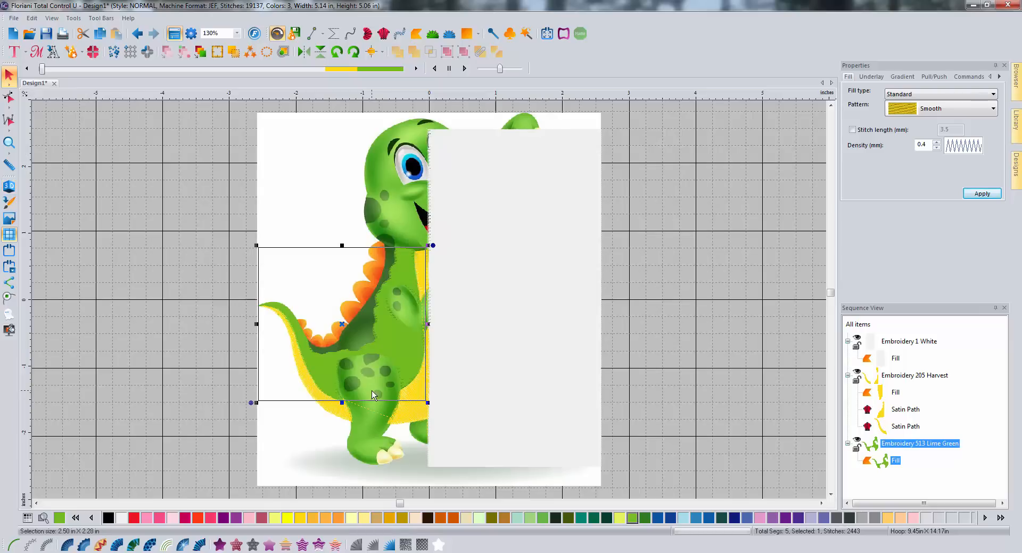
left_click(9, 143)
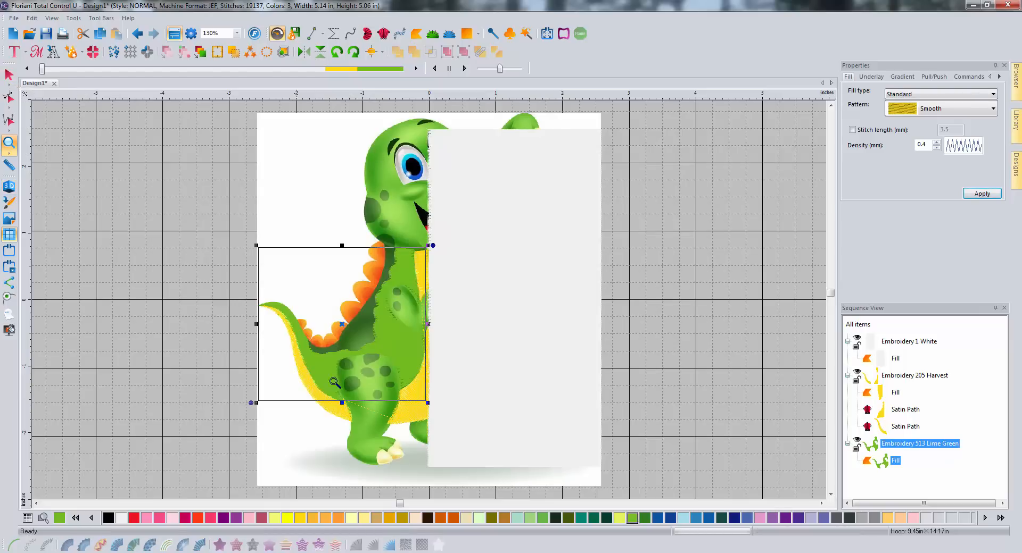
left_click_drag(329, 344, 428, 479)
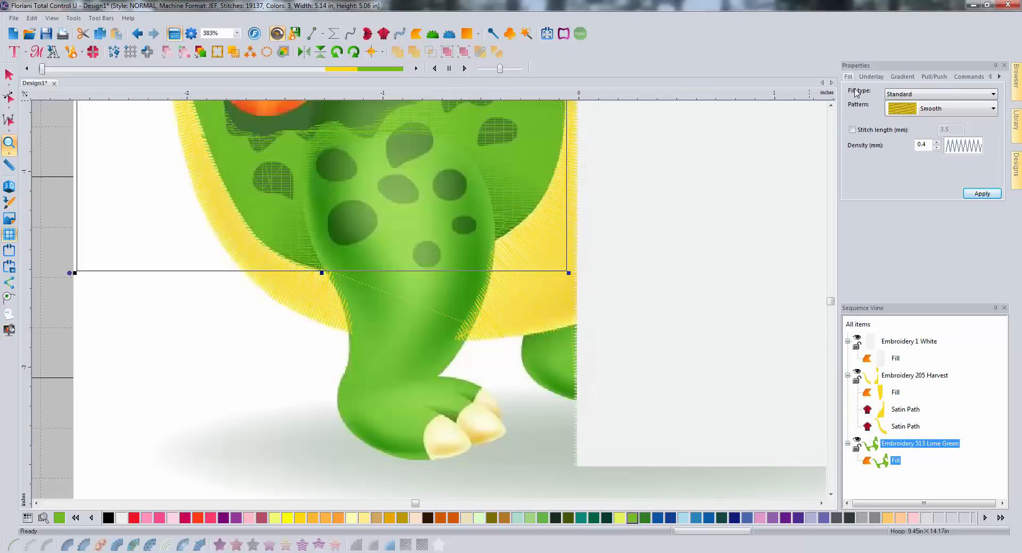
left_click(830, 106)
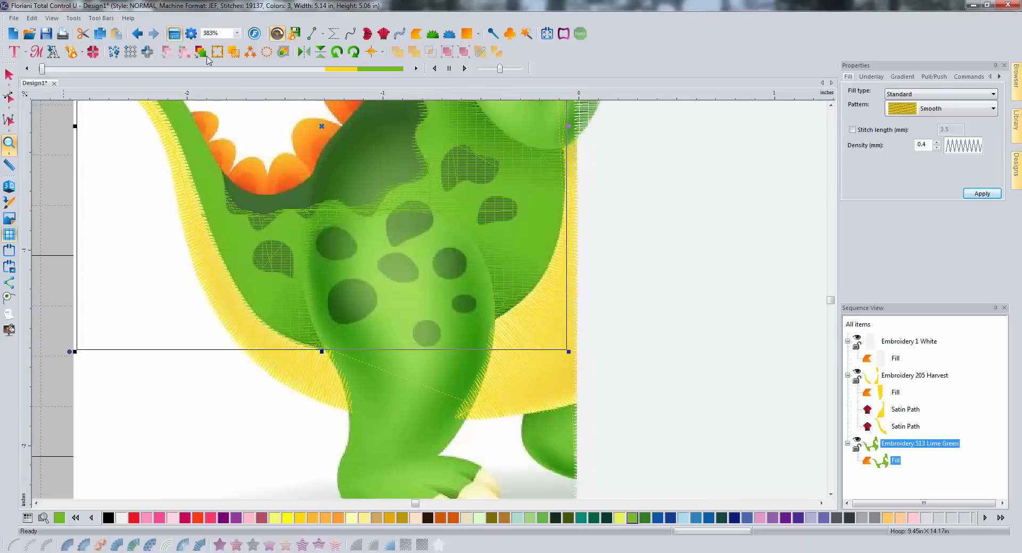
Start an artwork outline at the back of the lower leg and trace up around the rear of the thigh.
left_click(316, 34)
left_click(316, 35)
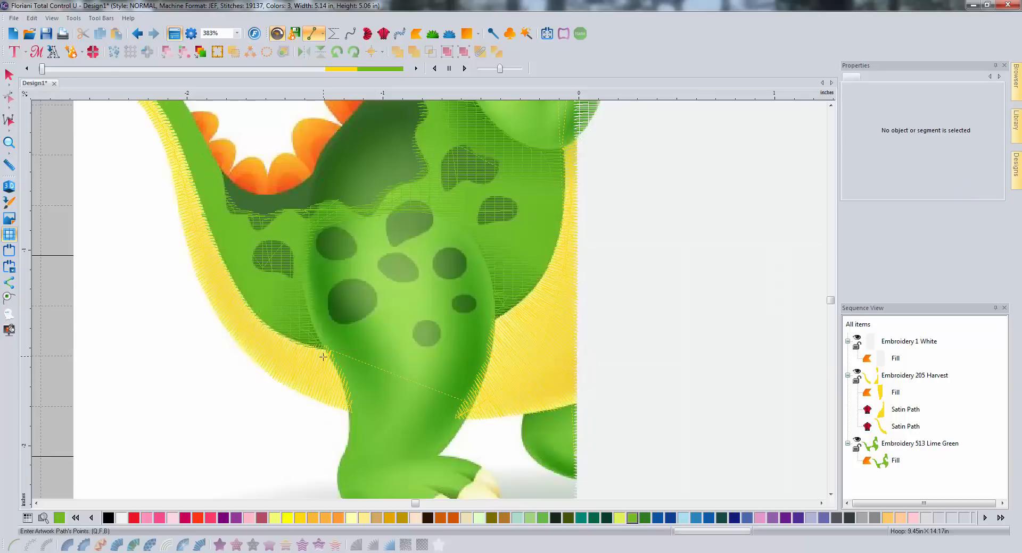
left_click(337, 372)
left_click(327, 355)
left_click(320, 344)
left_click(311, 320)
left_click(304, 267)
left_click(306, 244)
left_click(309, 230)
left_click(366, 212)
Trace the leg outline over the top of the thigh and down its front edge to the foot.
left_click(389, 207)
left_click(431, 208)
left_click(467, 226)
left_click(477, 241)
left_click(492, 339)
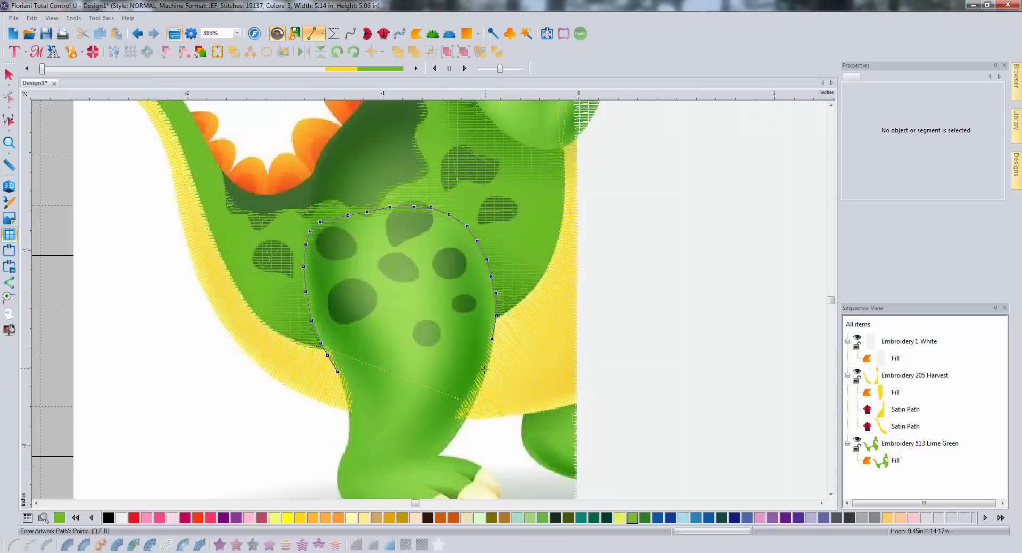
left_click(475, 396)
left_click(466, 413)
left_click(460, 429)
left_click(451, 441)
left_click(438, 455)
left_click(453, 456)
Trace along the top of the foot and around the edges of the toenails down to the sole.
left_click(830, 495)
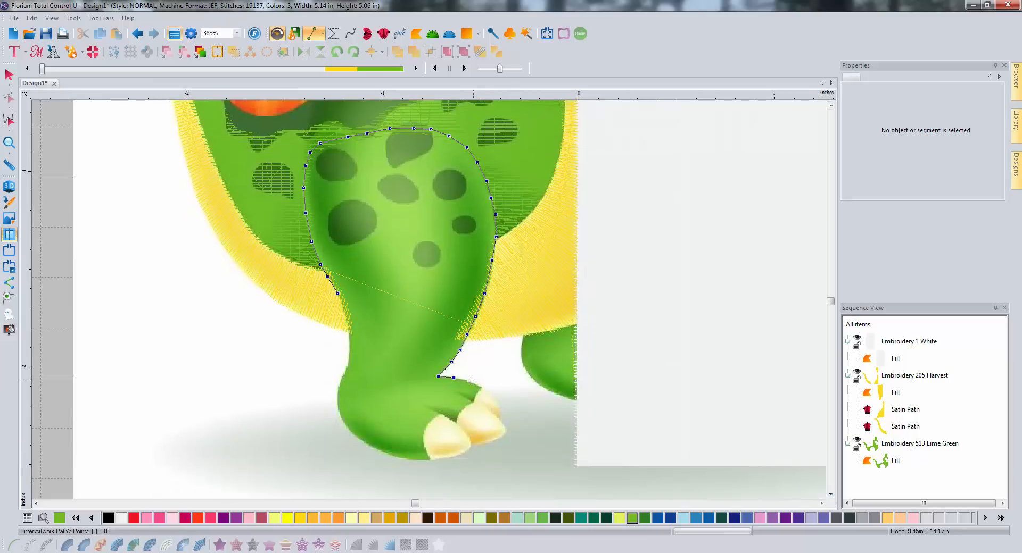
left_click(480, 387)
left_click(477, 391)
left_click(472, 399)
left_click(454, 393)
left_click(462, 407)
left_click(456, 414)
left_click(454, 419)
left_click(429, 408)
left_click(433, 419)
left_click(425, 427)
left_click(423, 442)
left_click(423, 449)
left_click(427, 457)
Trace the sole and heel and up the back of the lower leg to finish the leg artwork outline.
left_click(419, 461)
left_click(381, 452)
left_click(362, 441)
left_click(344, 425)
left_click(337, 391)
left_click(343, 377)
left_click(350, 363)
left_click(350, 340)
left_click(348, 323)
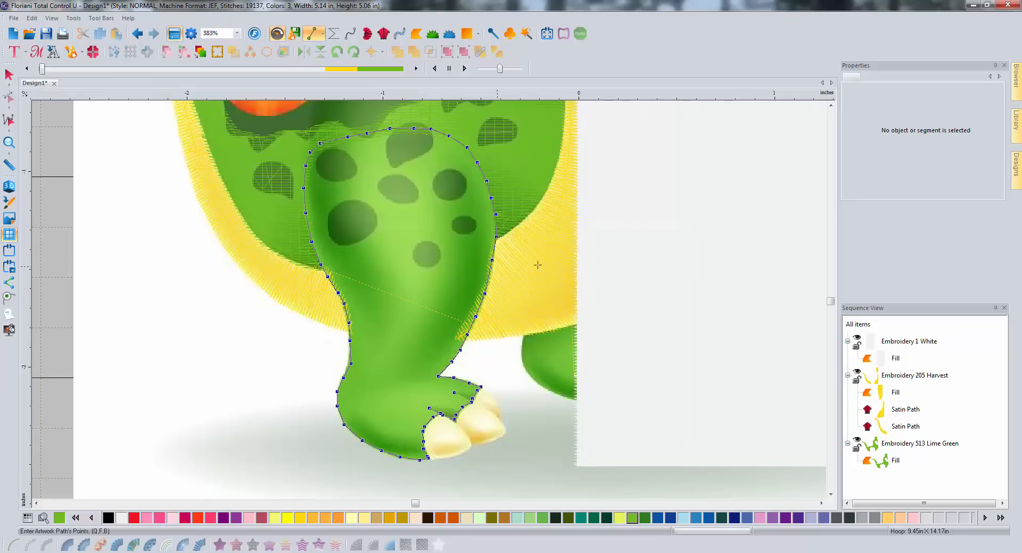
key("Return")
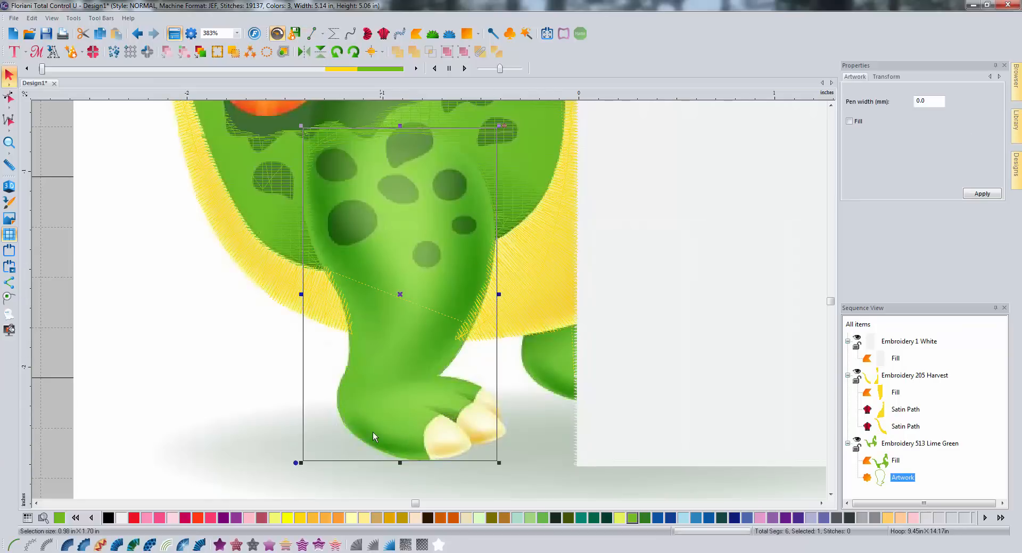
Convert the leg artwork to a Standard fill with the Smooth pattern and check it in 3D view.
left_click(220, 545)
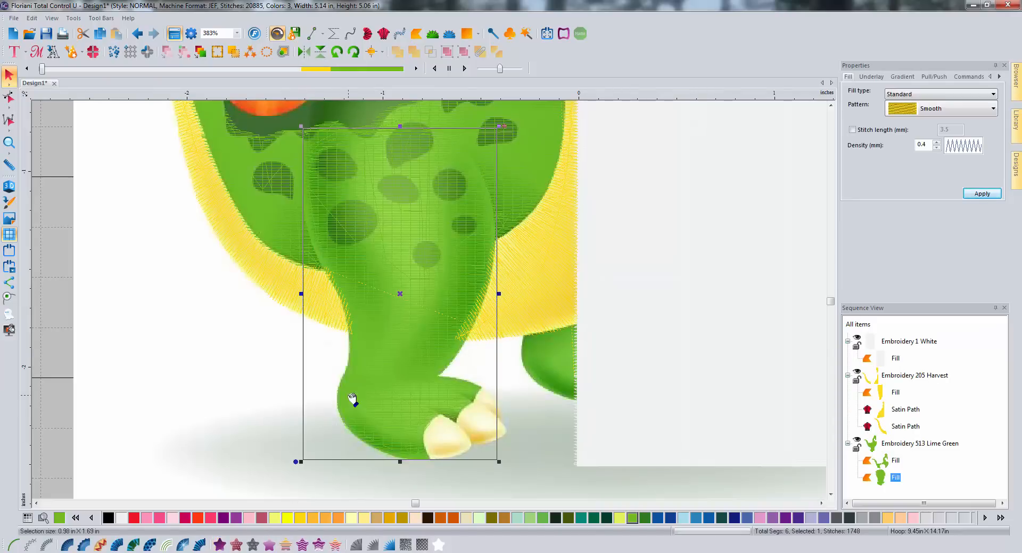
left_click(9, 186)
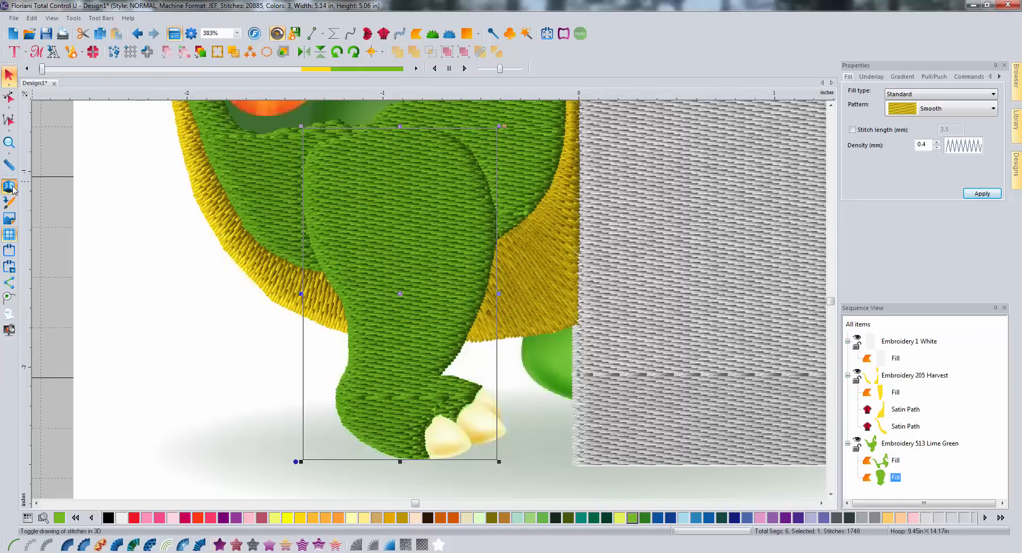
left_click(10, 186)
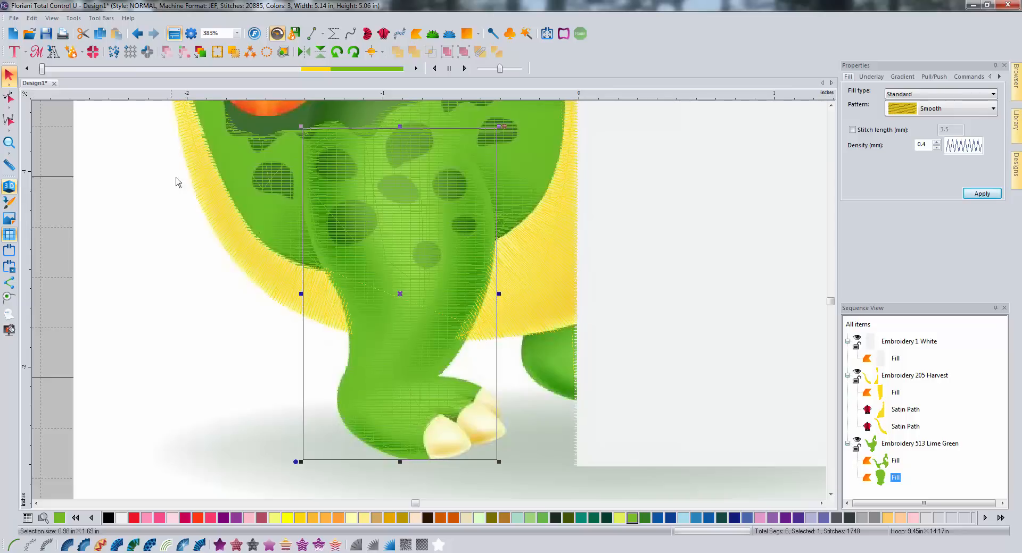
Add a diagonal inclination to the leg fill from the front of the thigh to its lower rear edge, and check it in 3D.
left_click(9, 102)
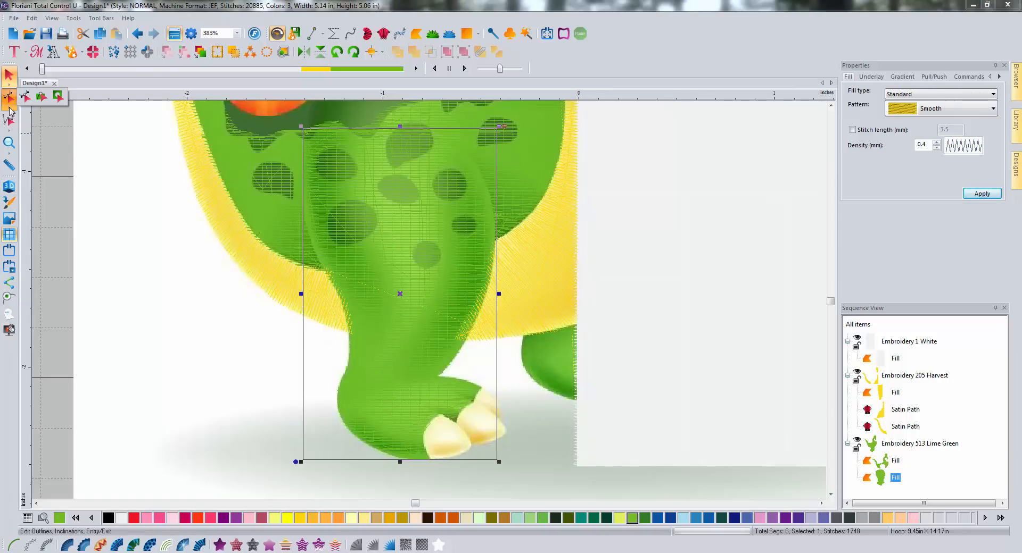
left_click(39, 104)
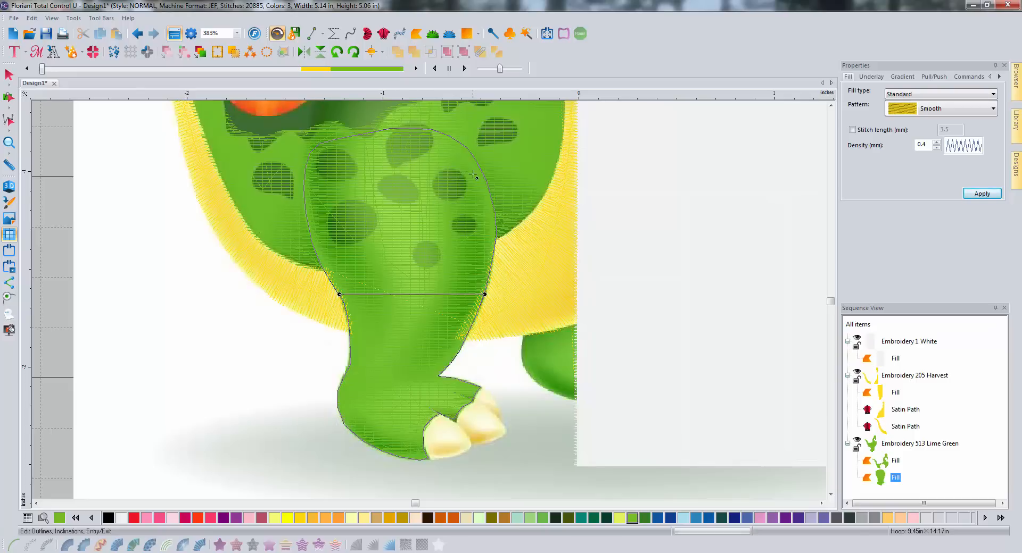
left_click_drag(480, 170, 319, 262)
left_click(6, 77)
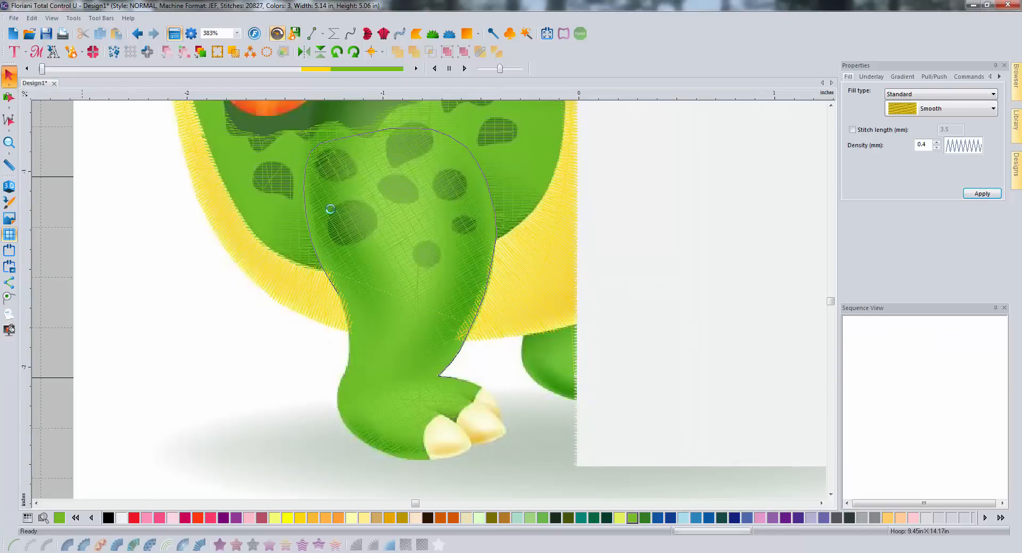
left_click(231, 348)
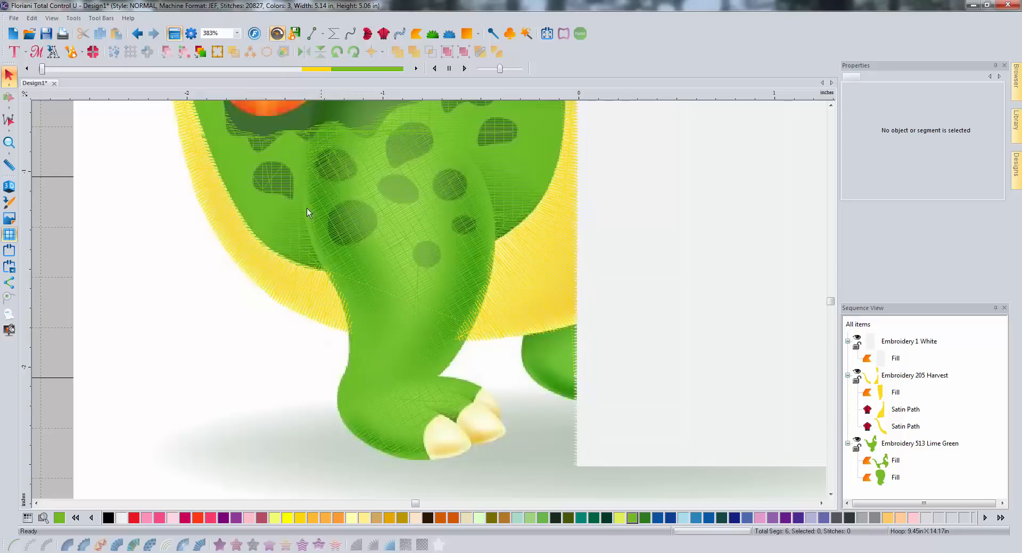
left_click(9, 187)
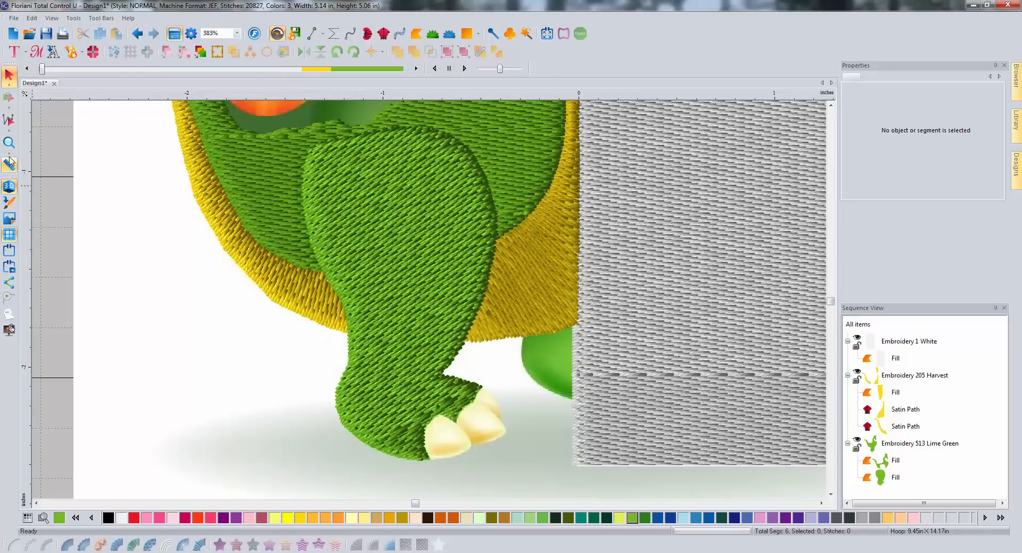
left_click(9, 186)
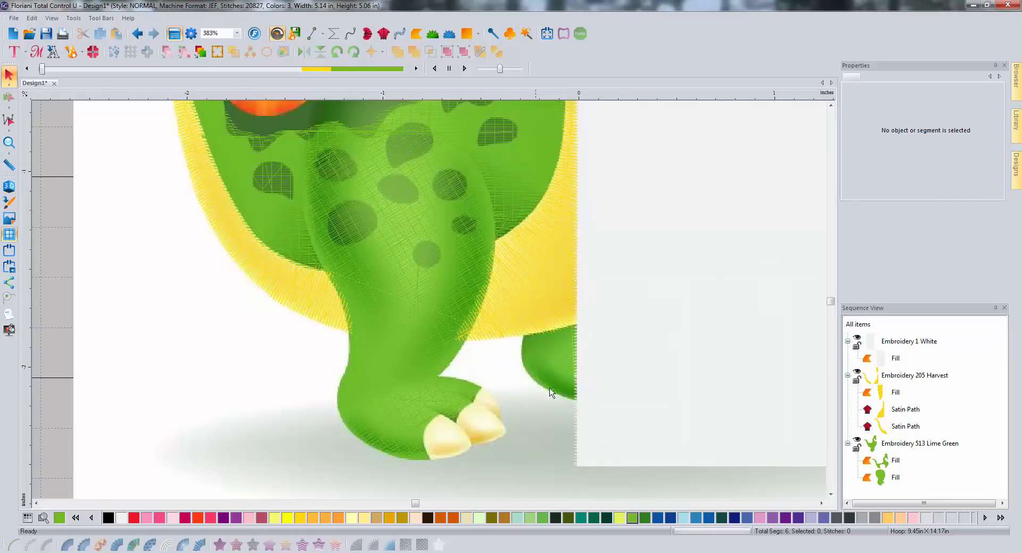
Outline the visible part of the other leg under the yellow belly as artwork and convert it to a fill.
left_click(312, 33)
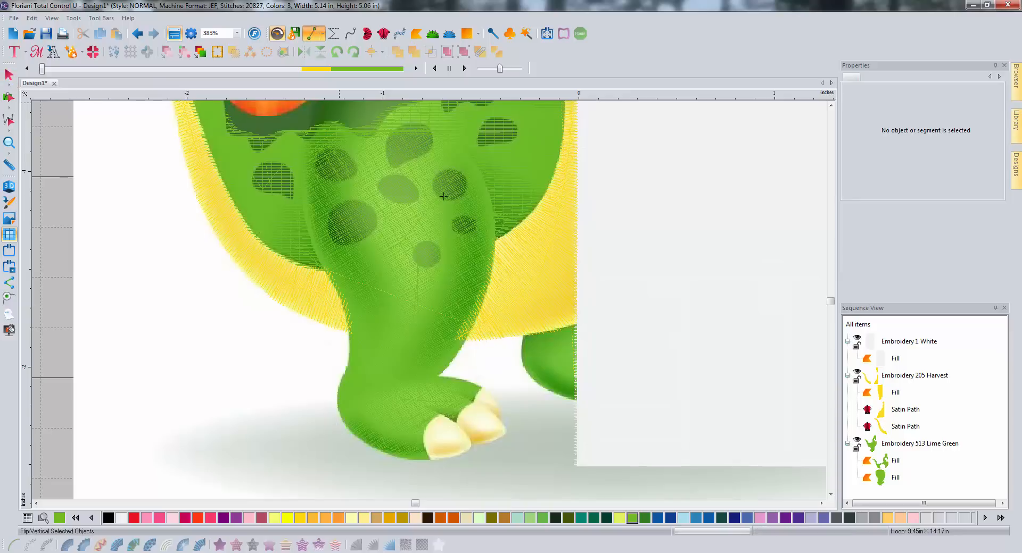
left_click(525, 336)
left_click(521, 346)
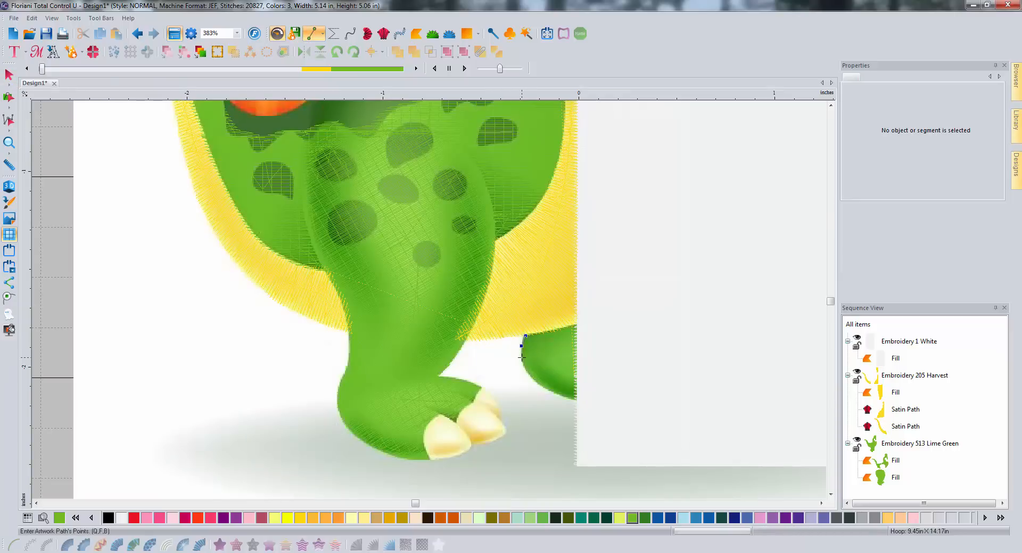
left_click(529, 375)
left_click(576, 338)
left_click(573, 324)
key("Return")
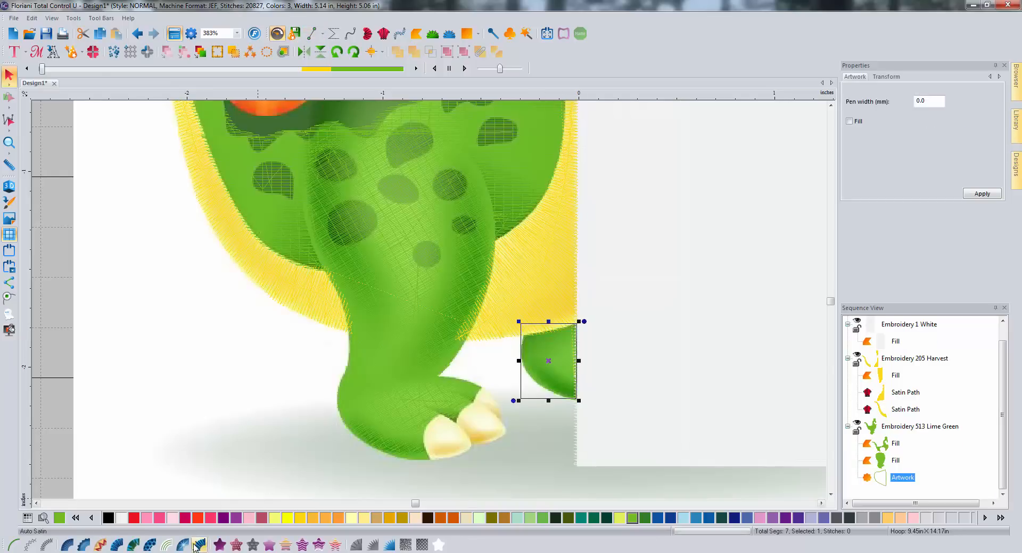
left_click(218, 545)
left_click(796, 242)
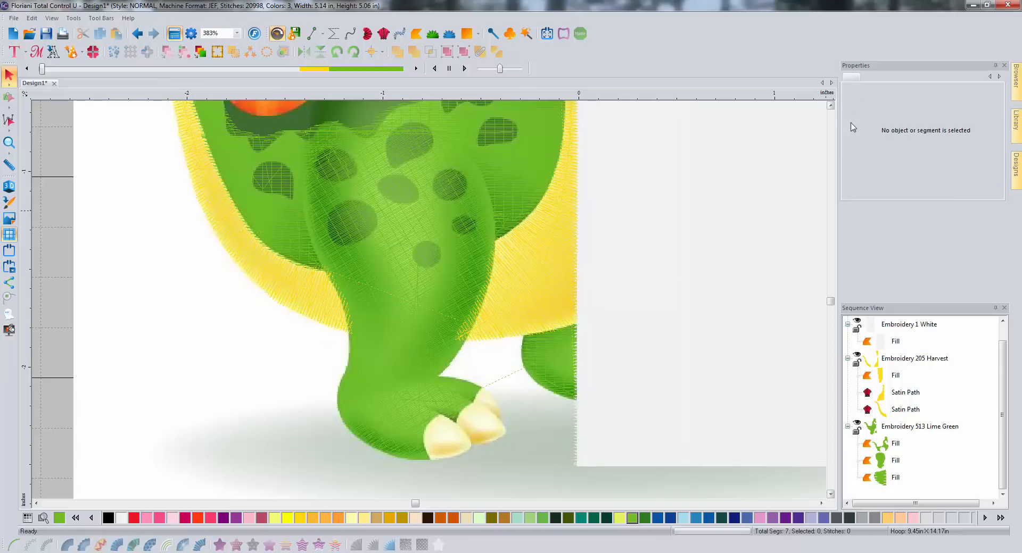
Start an artwork outline on the shoulder and trace around the back of the upper arm to the underside of the elbow.
left_click(830, 105)
left_click(830, 105)
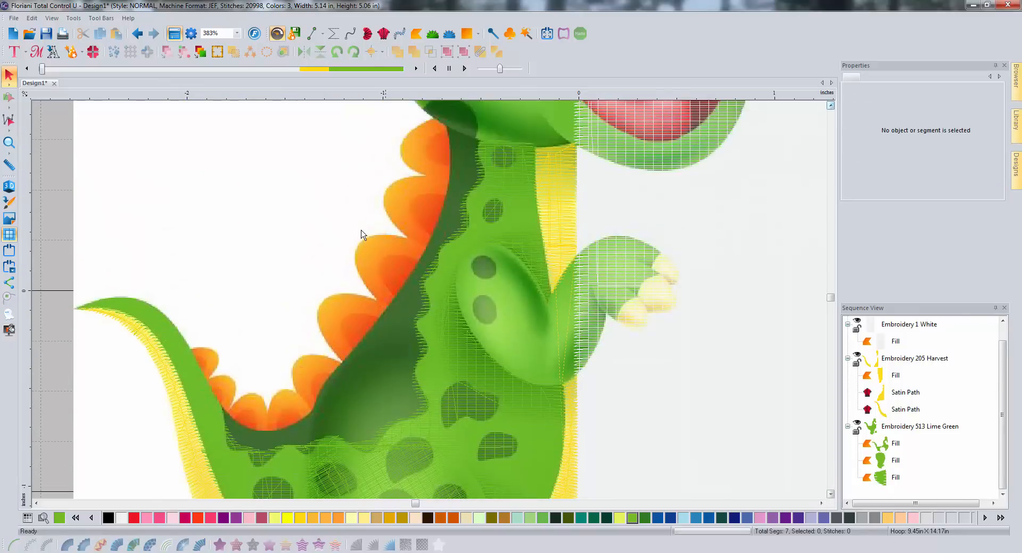
left_click(312, 33)
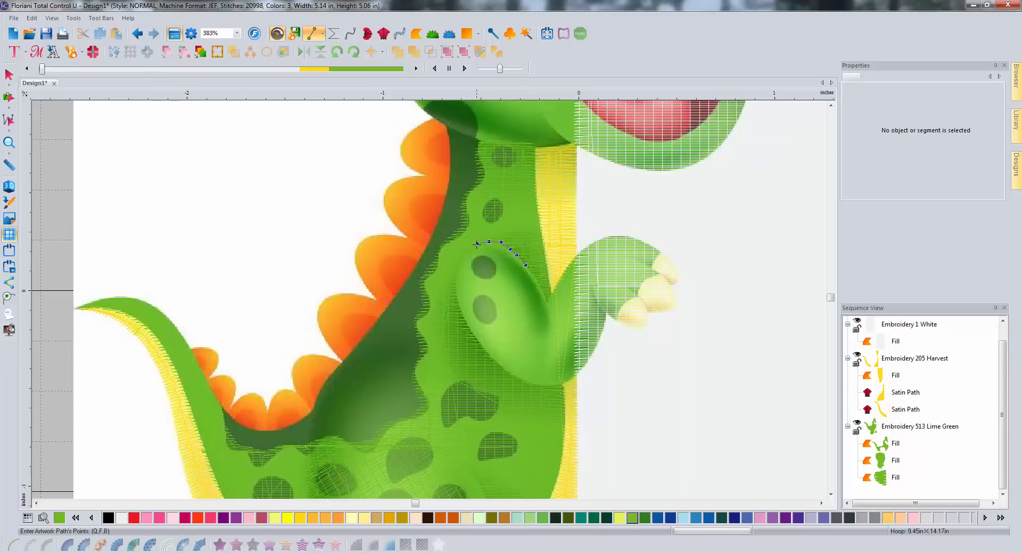
left_click(458, 264)
left_click(453, 274)
left_click(453, 290)
left_click(466, 325)
left_click(477, 344)
left_click(516, 379)
left_click(559, 386)
left_click(570, 379)
Trace up the underside of the forearm and around the base of the claws to the upper hand.
left_click(583, 365)
left_click(591, 352)
left_click(598, 341)
left_click(604, 324)
left_click(605, 311)
left_click(614, 317)
left_click(617, 320)
left_click(620, 306)
left_click(627, 301)
left_click(645, 280)
left_click(661, 272)
left_click(652, 266)
left_click(657, 257)
left_click(660, 252)
Trace back over the hand and forearm to the inner elbow and up the arm to finish the arm artwork.
left_click(656, 248)
left_click(642, 241)
left_click(626, 236)
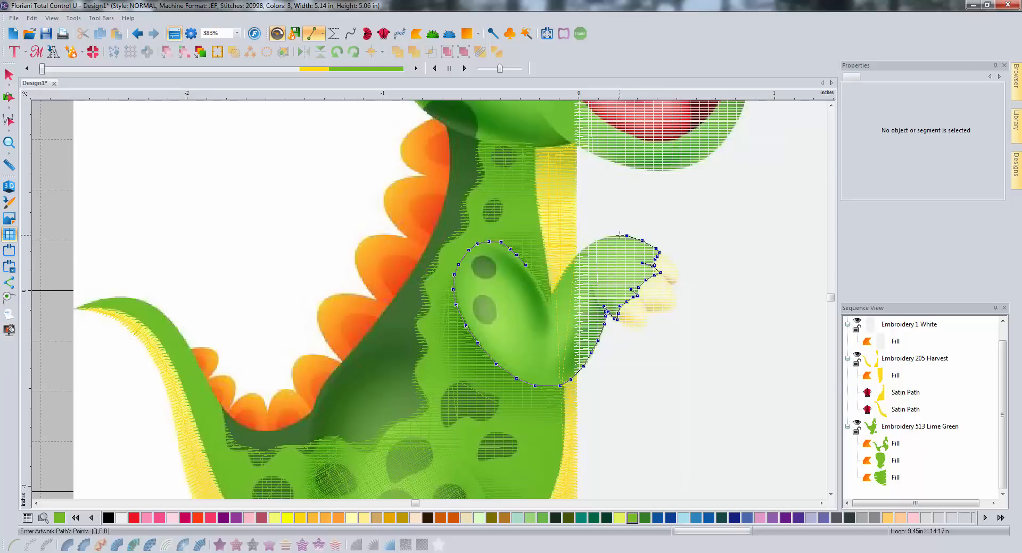
left_click(585, 248)
left_click(571, 263)
left_click(565, 273)
left_click(558, 282)
left_click(551, 291)
left_click(547, 300)
left_click(538, 286)
left_click(532, 273)
key("Return")
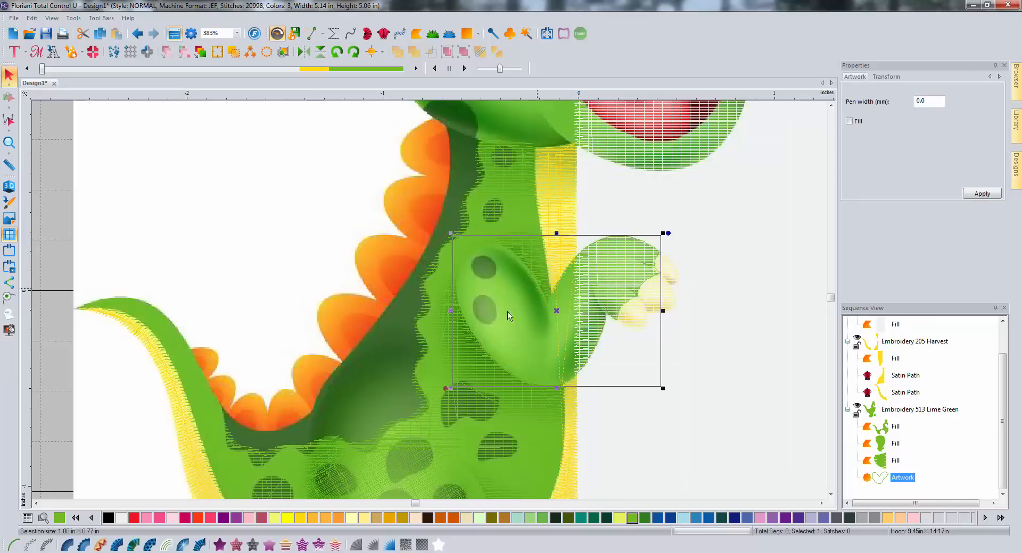
Convert the arm artwork to a Standard Smooth fill and set a slanted stitch inclination across the elbow area.
left_click(219, 545)
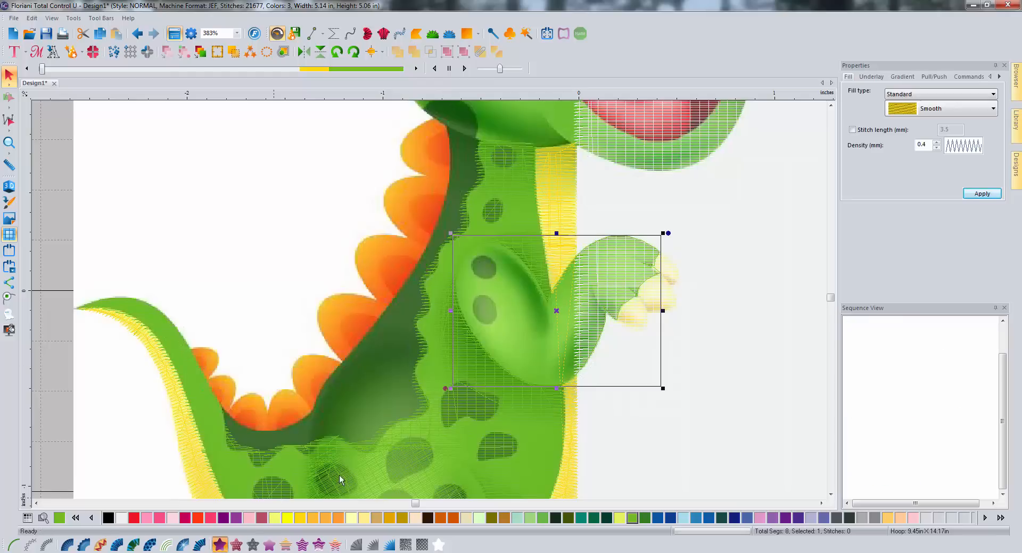
left_click(9, 97)
left_click(41, 98)
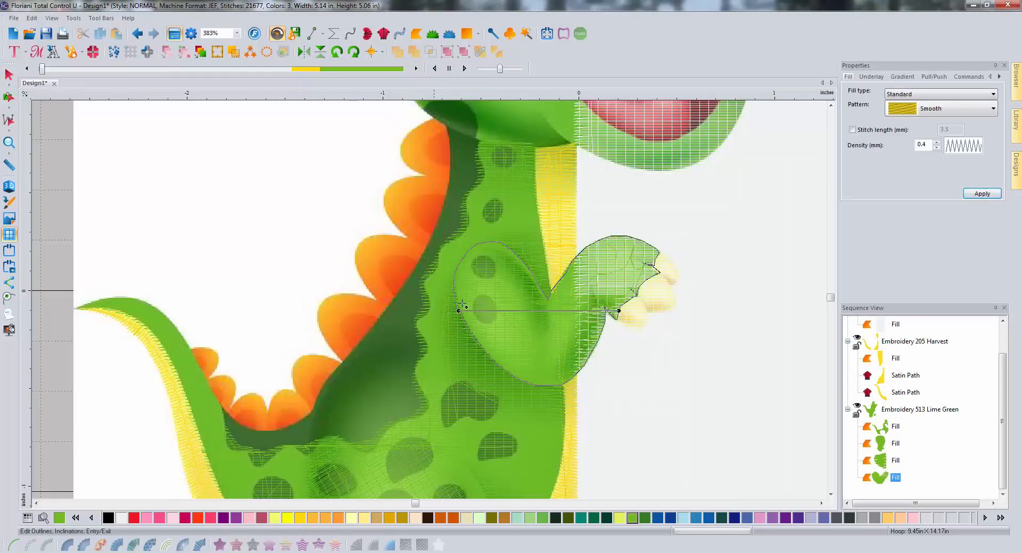
left_click_drag(582, 329, 489, 355)
left_click(9, 76)
left_click(474, 297)
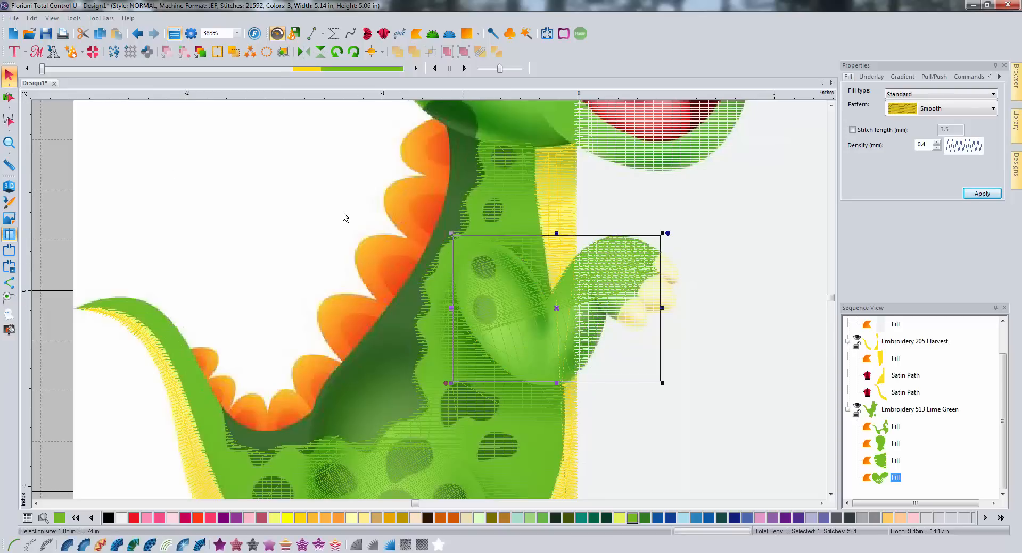
Check the arm fill in 3D view and try to improve its coverage by adjusting the inclination.
left_click(9, 187)
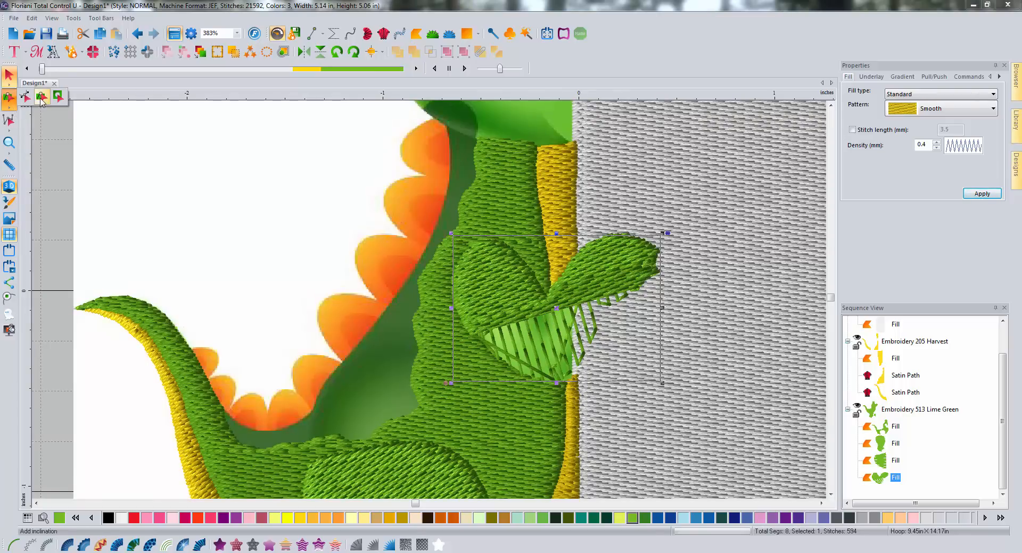
left_click(8, 121)
left_click_drag(558, 332, 472, 340)
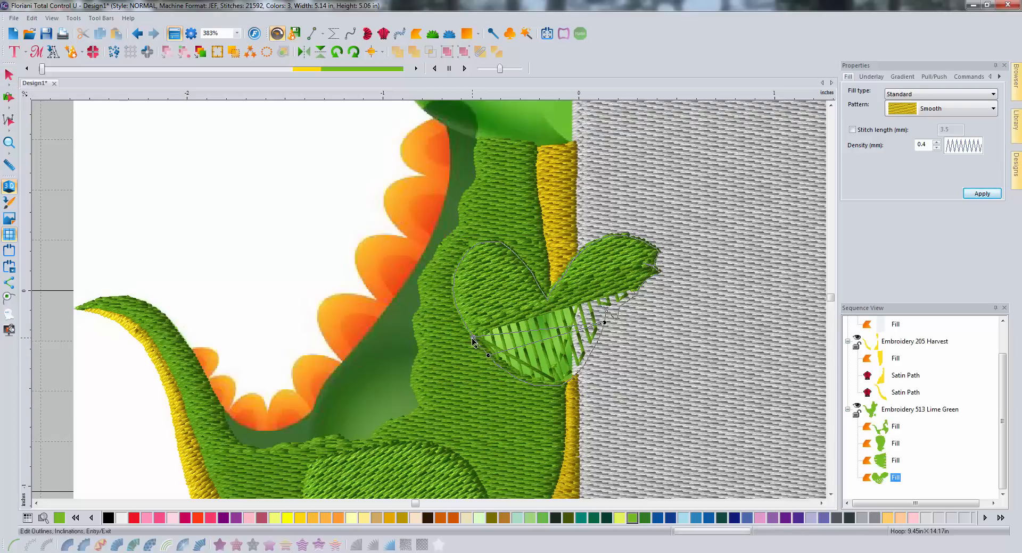
left_click(8, 75)
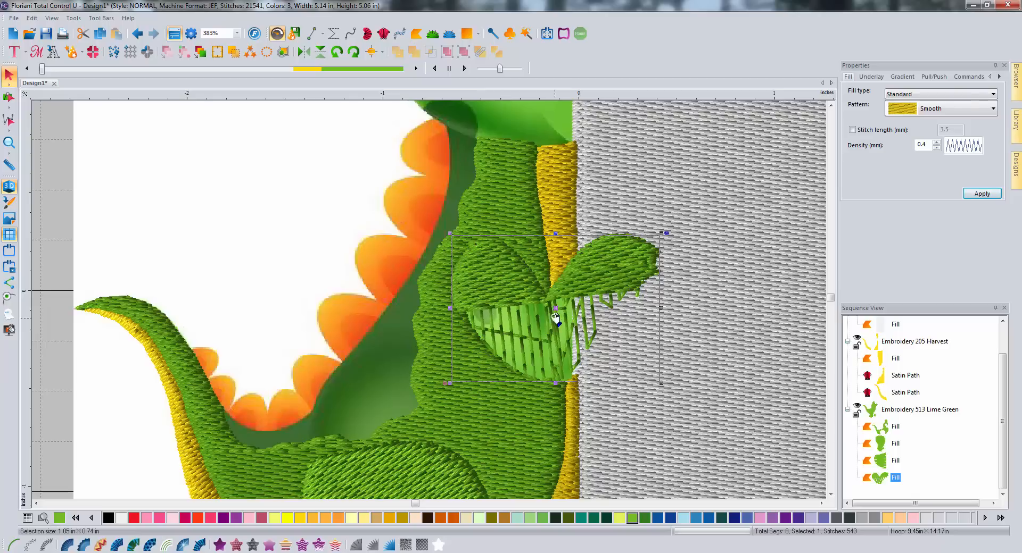
Convert the arm to a satin path and add inclination lines across the elbow and forearm, accepting the stitch-width warning.
left_click(67, 545)
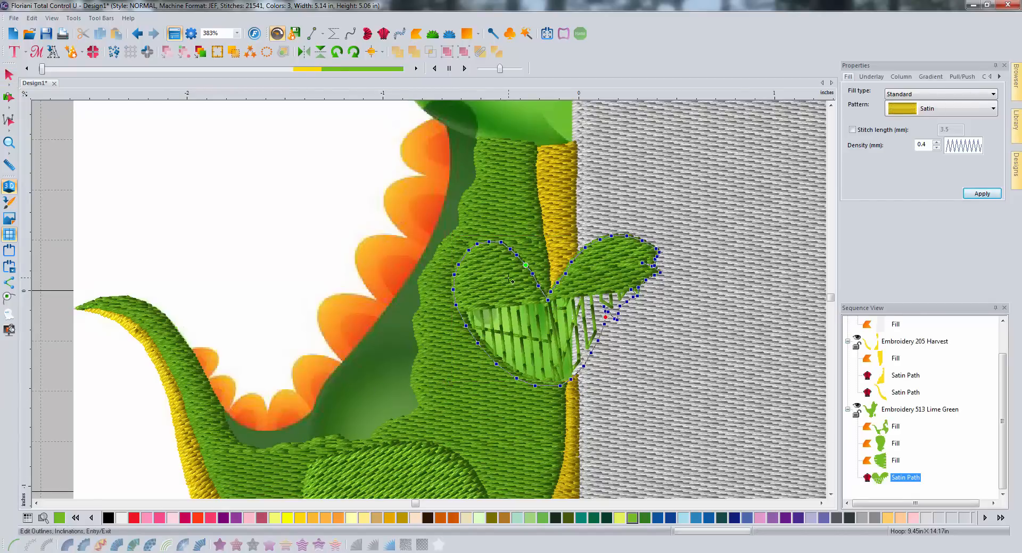
left_click_drag(548, 301, 547, 381)
left_click_drag(571, 264, 620, 305)
left_click(8, 74)
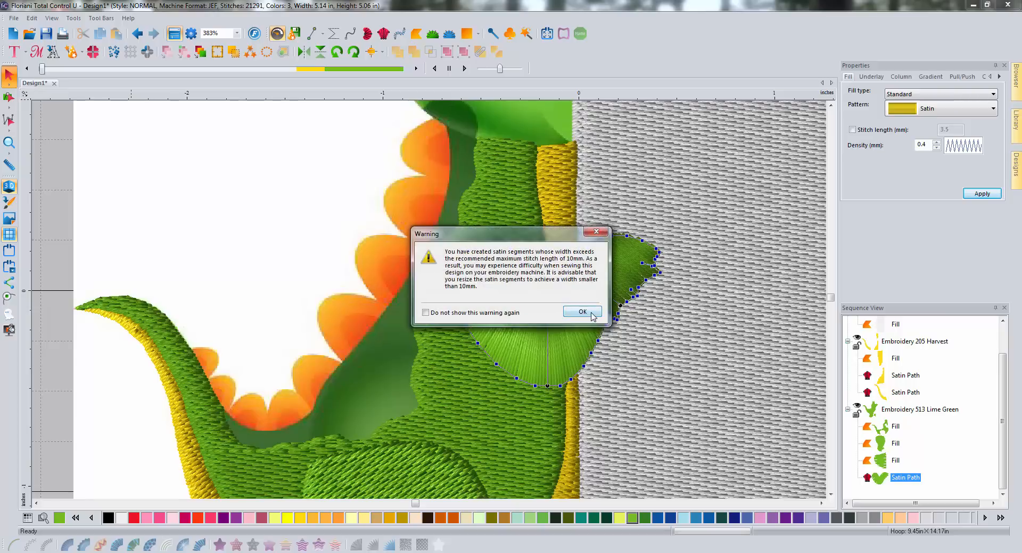
left_click(582, 312)
Apply the Smooth pattern to the arm's satin path.
left_click(958, 109)
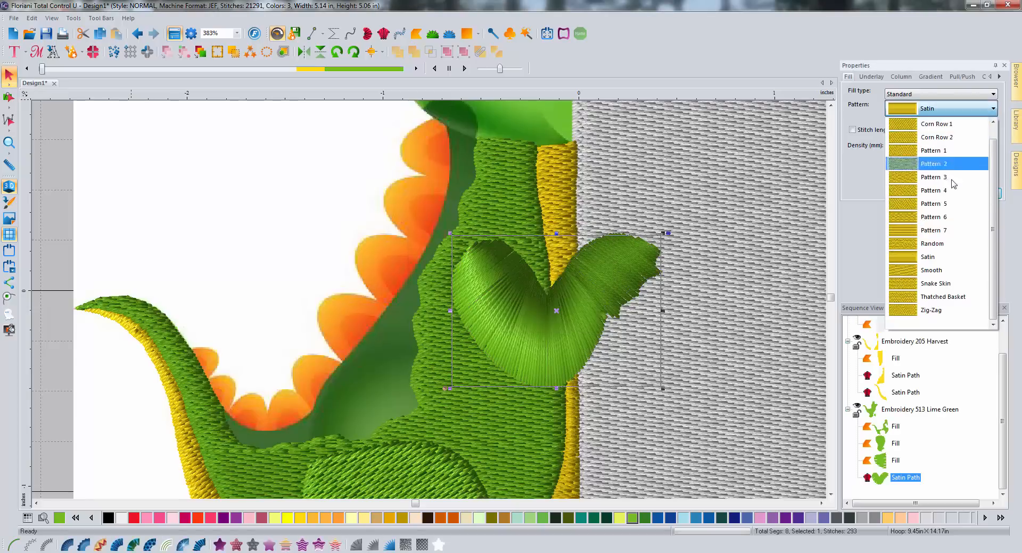
left_click(948, 270)
left_click(982, 193)
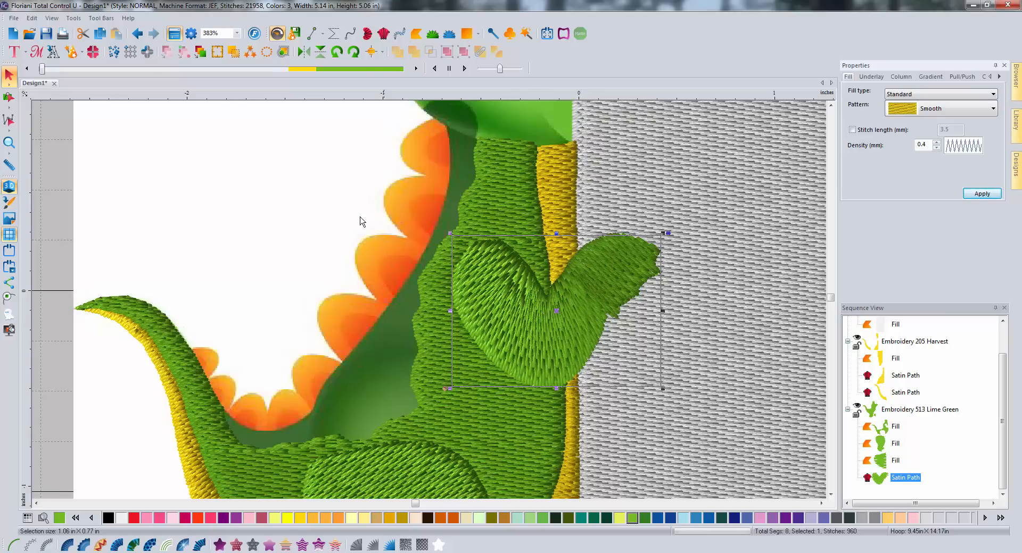
Examine the whole dinosaur and the stitched arm in 3D, and return to the normal stitch view.
left_click(336, 217)
scroll(413, 272, "down", 2)
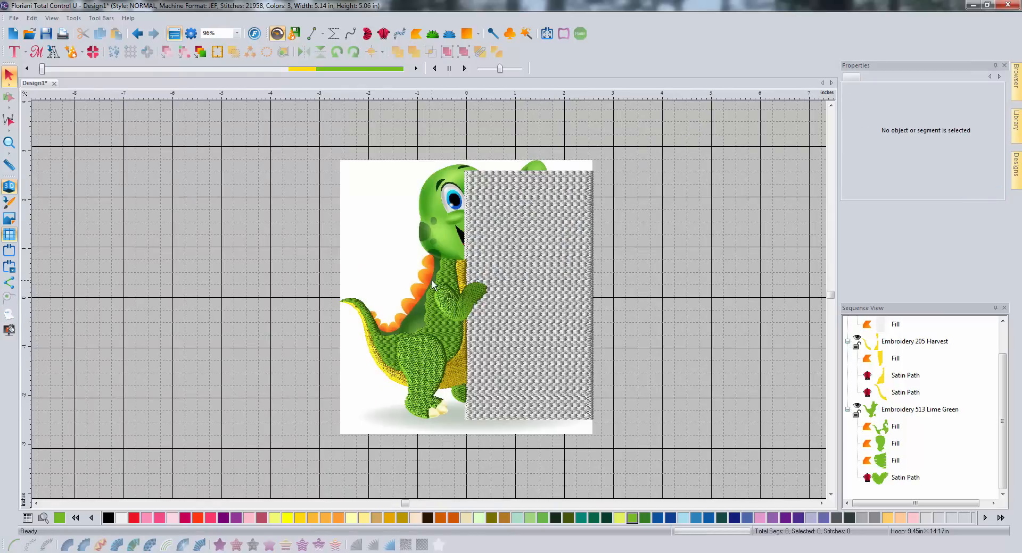
scroll(432, 284, "up", 1)
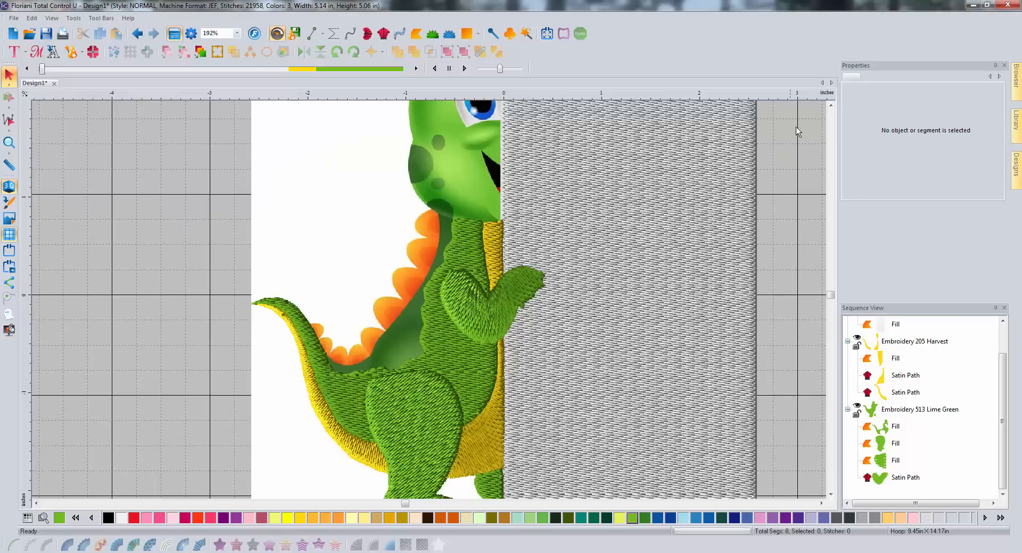
left_click(12, 187)
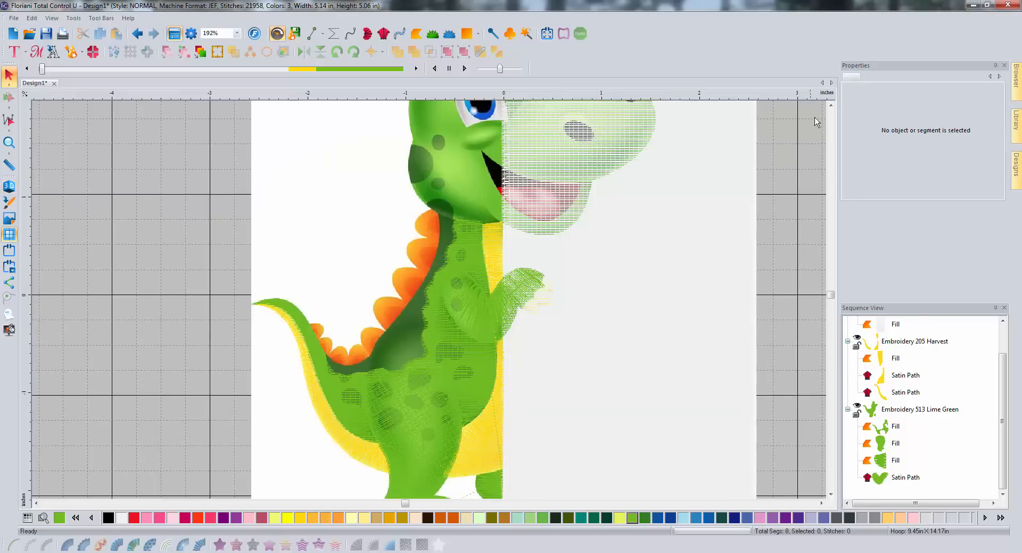
Trace the dinosaur's head as one closed artwork outline, from the mouth corner around the snout, crown, back of the head and lower jaw.
left_click(830, 105)
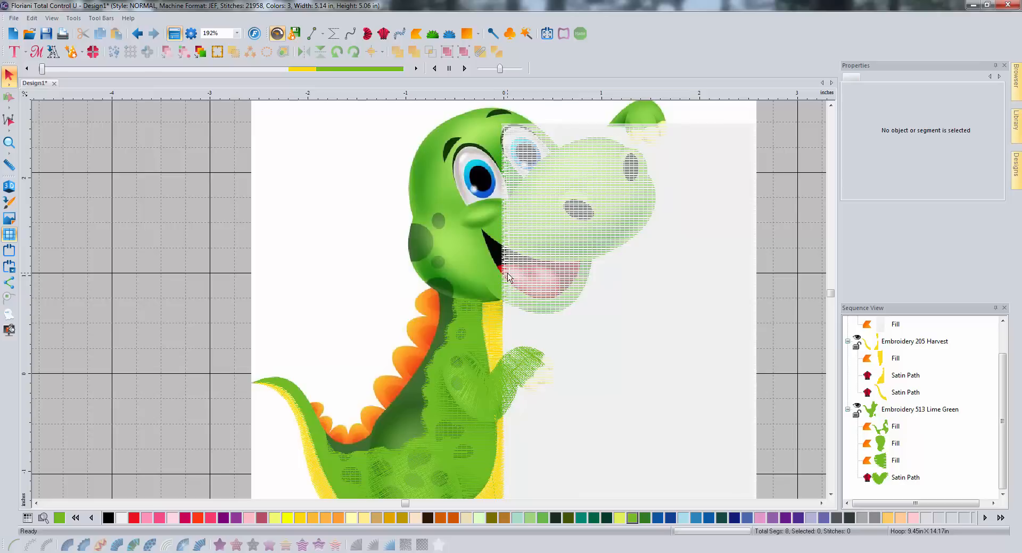
left_click(830, 106)
scroll(554, 257, "up", 1)
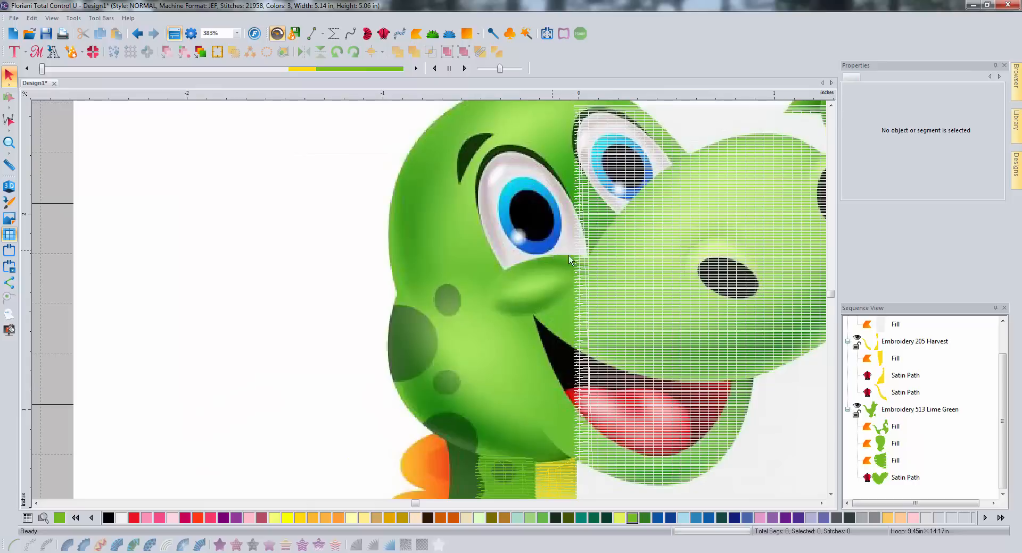
left_click(821, 503)
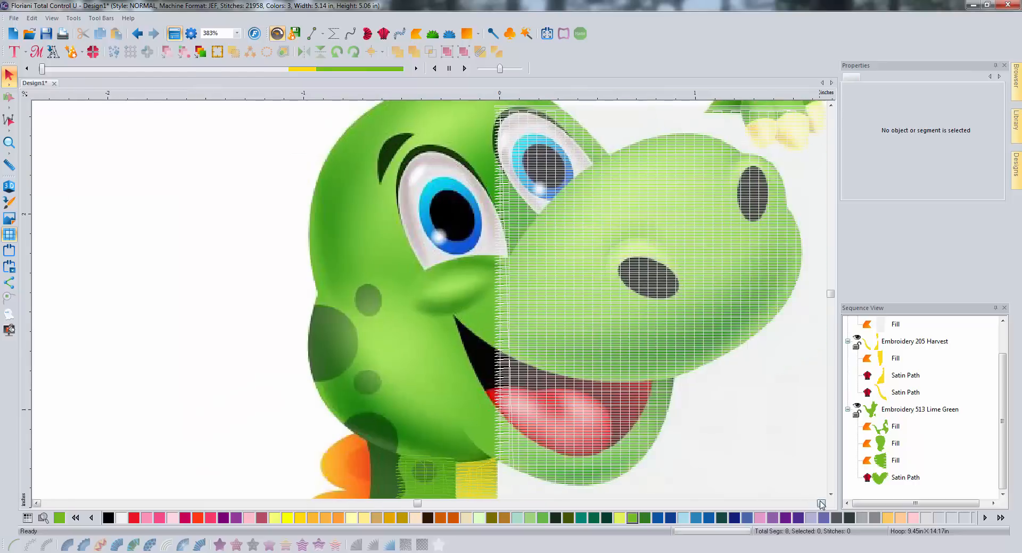
left_click(821, 503)
scroll(486, 345, "down", 1)
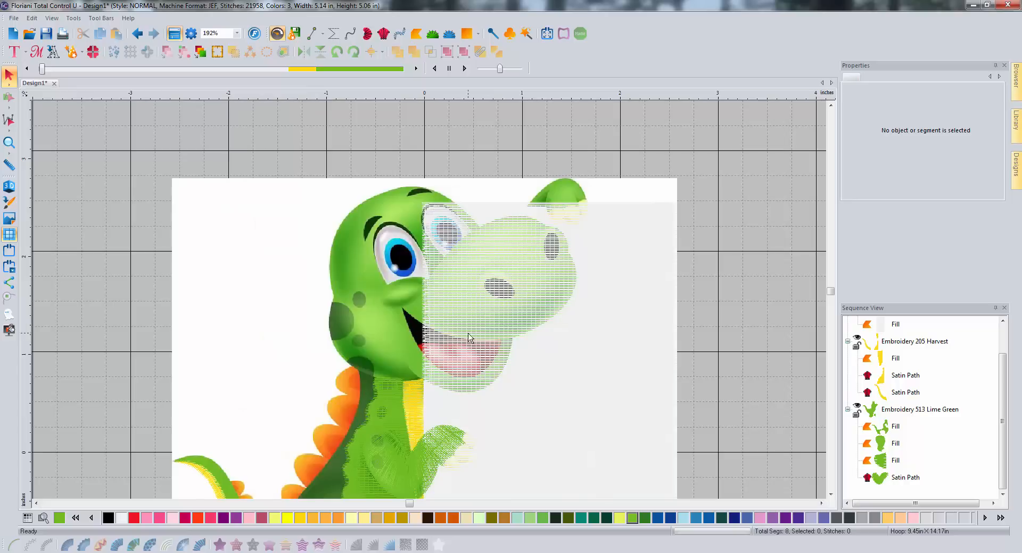
left_click(312, 33)
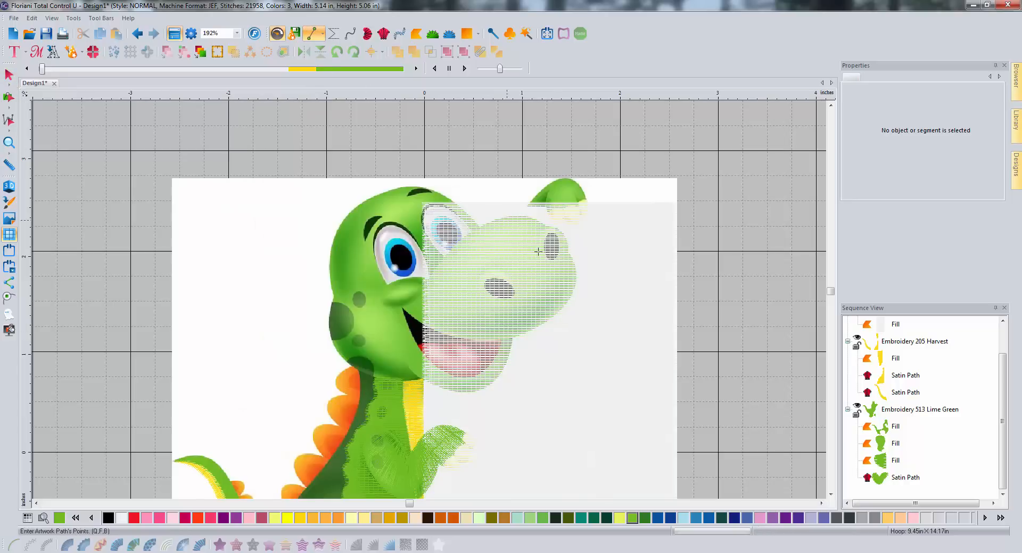
left_click(513, 337)
left_click(526, 333)
left_click(544, 324)
left_click(558, 312)
left_click(576, 285)
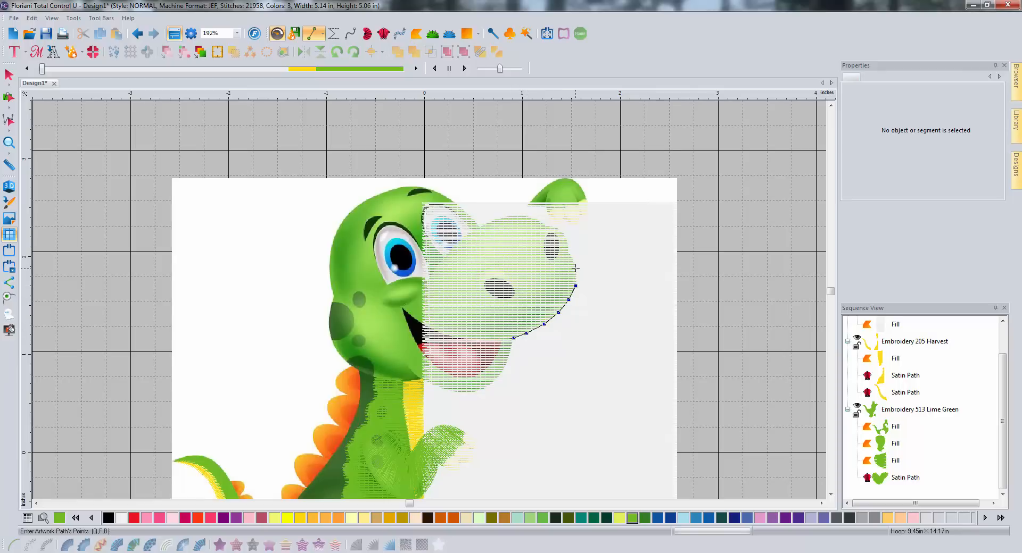
left_click(566, 239)
left_click(560, 230)
left_click(540, 223)
left_click(518, 215)
left_click(491, 223)
key("BackSpace")
left_click(474, 221)
left_click(459, 209)
left_click(445, 197)
left_click(367, 199)
left_click(351, 213)
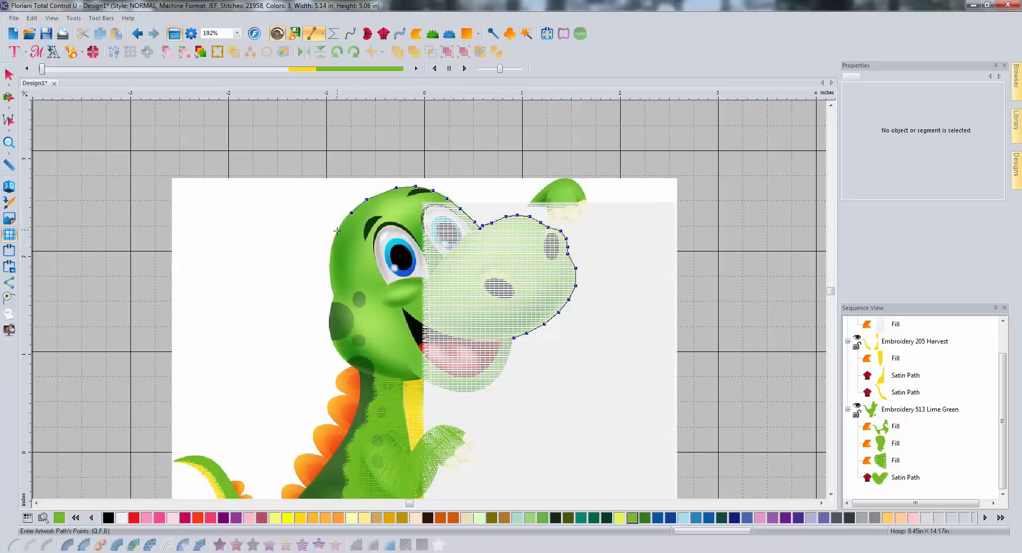
left_click(337, 230)
left_click(329, 277)
left_click(330, 311)
left_click(330, 333)
left_click(337, 352)
left_click(445, 389)
left_click(460, 391)
left_click(472, 392)
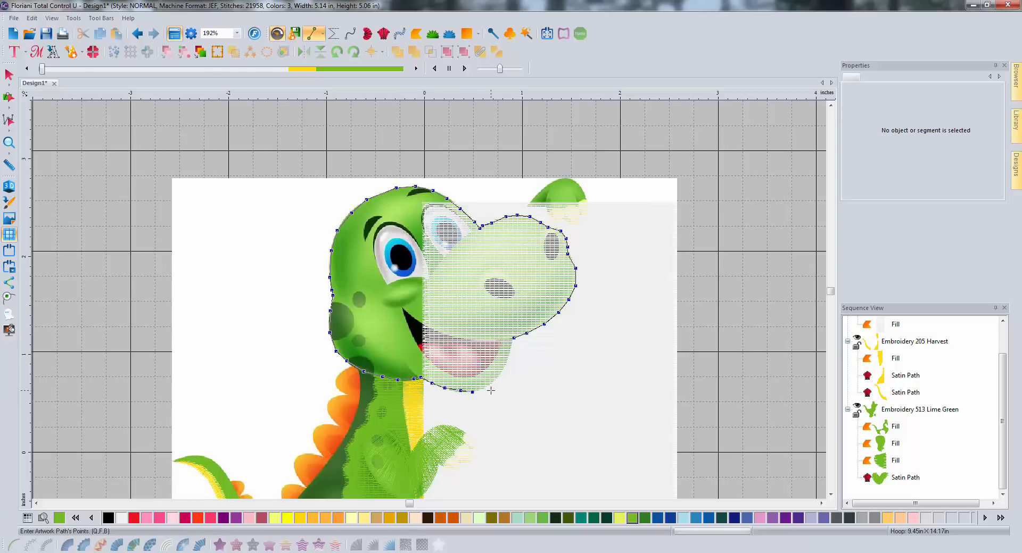
left_click(497, 377)
left_click(509, 359)
key("Return")
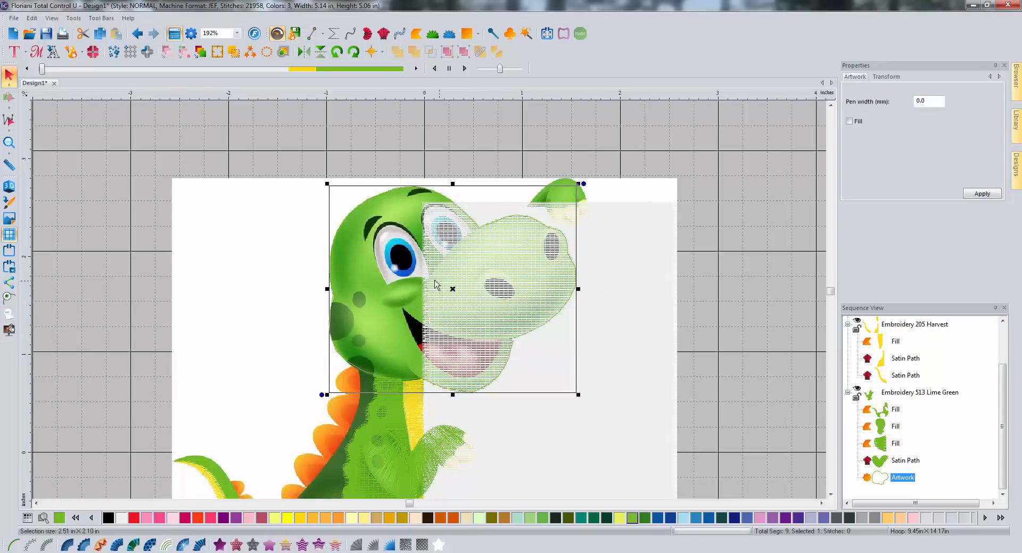
Convert the head outline to a standard fill with a diagonal stitch inclination, and check it in 3D view.
left_click(218, 546)
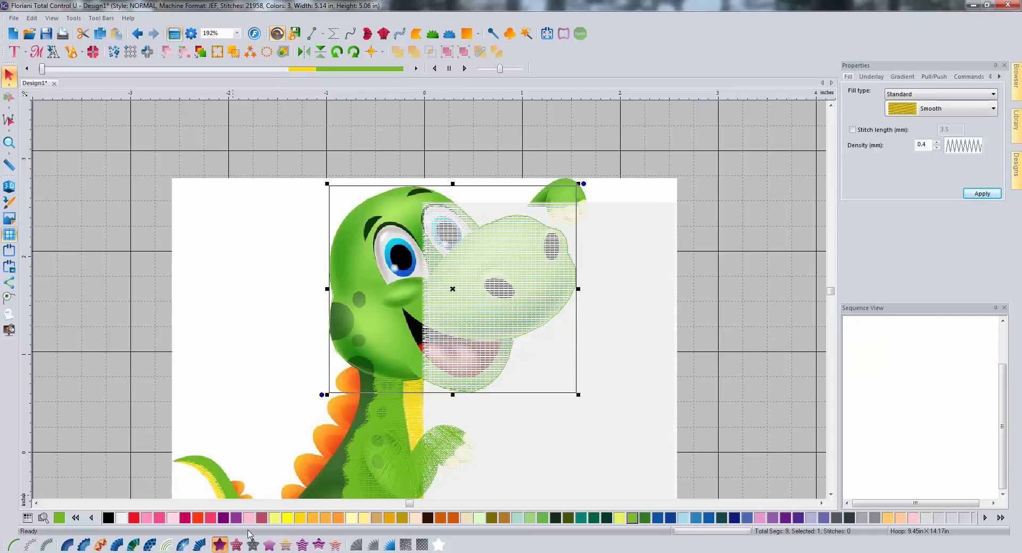
left_click(11, 109)
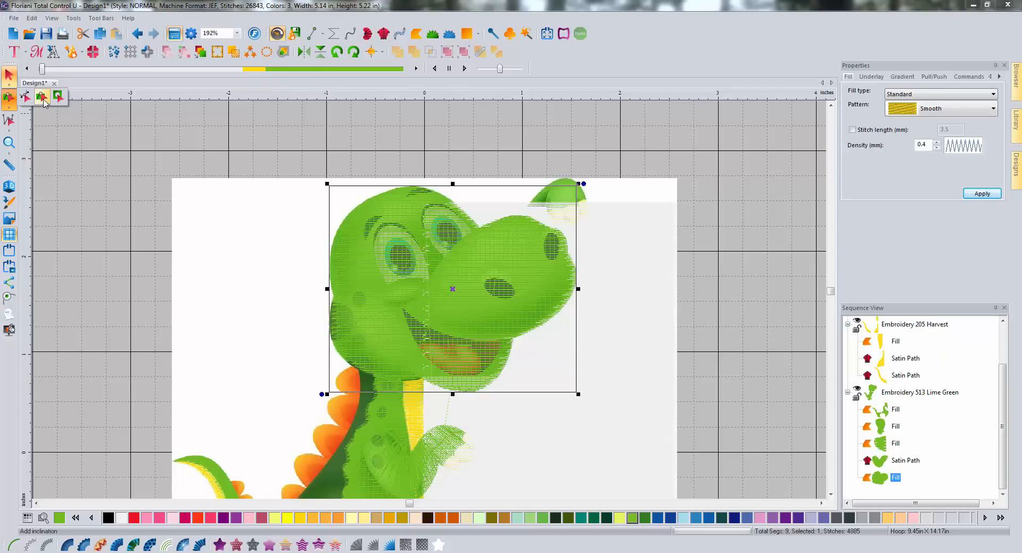
left_click(42, 97)
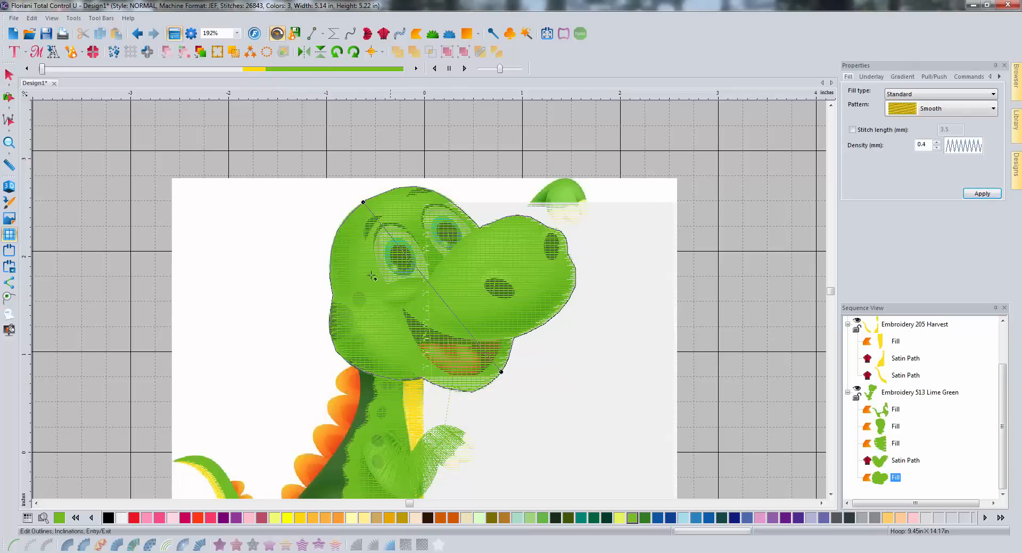
left_click(8, 74)
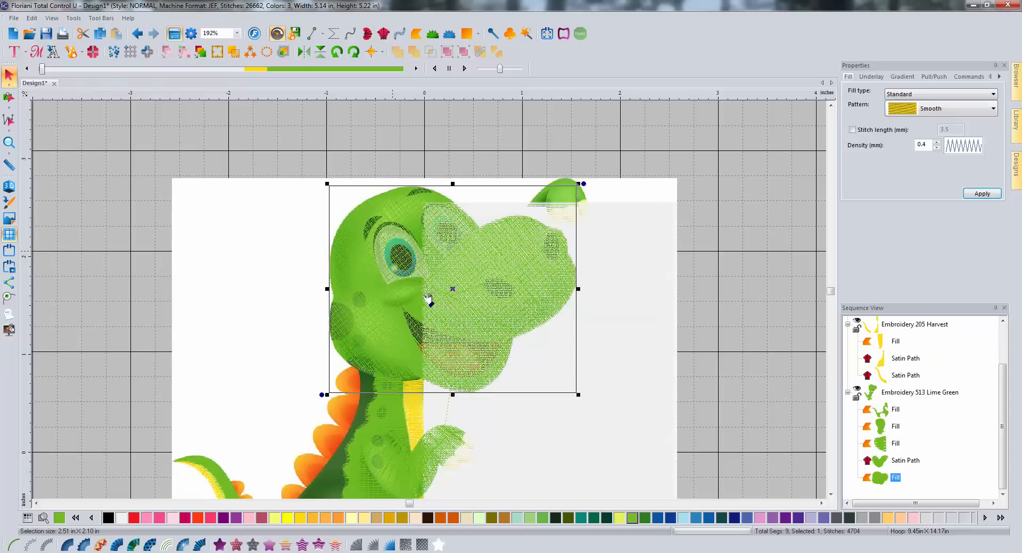
left_click(9, 186)
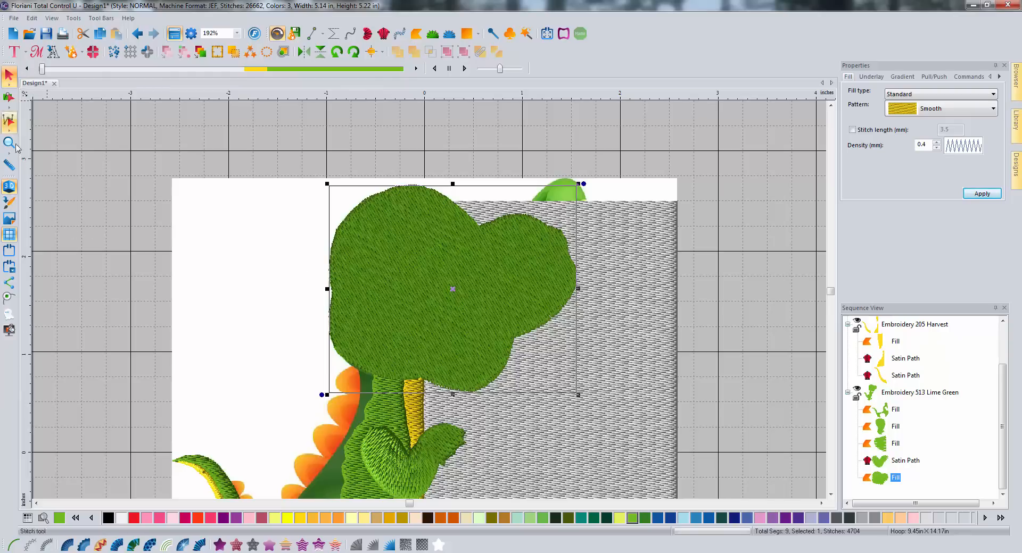
left_click(9, 187)
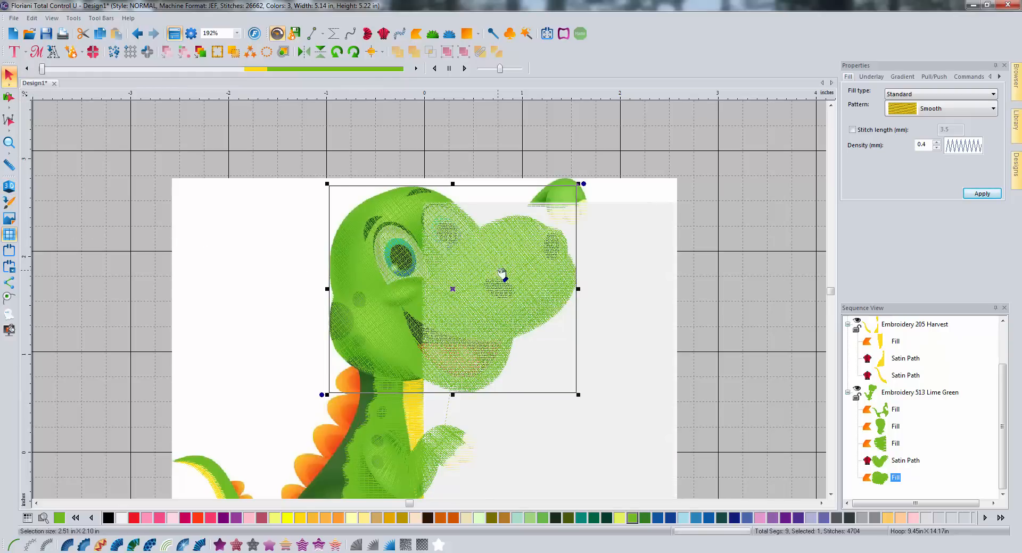
Trace the green part of the raised hand above the snout as artwork, leaving out the claws, and convert it to a fill.
scroll(500, 290, "up", 1)
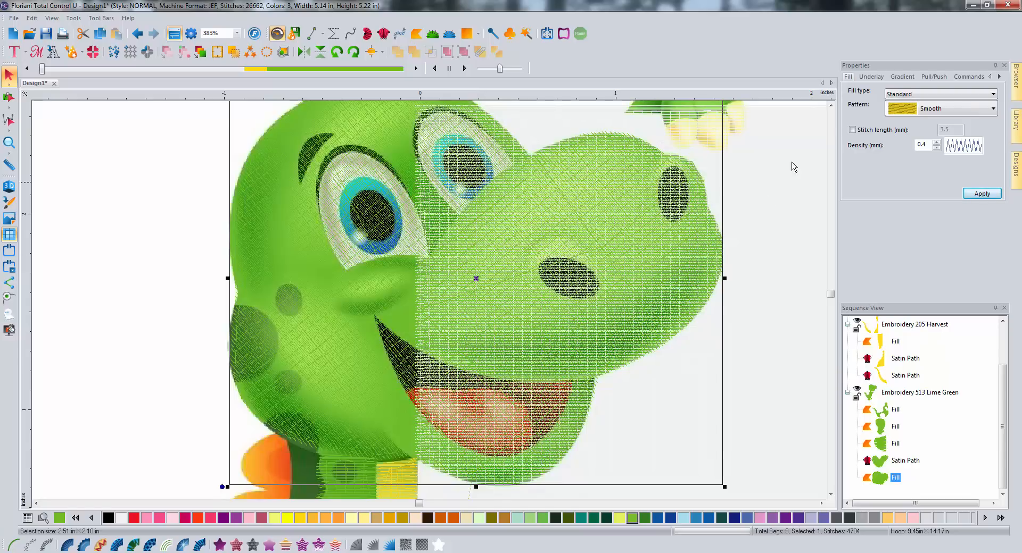
scroll(831, 116, "up", 3)
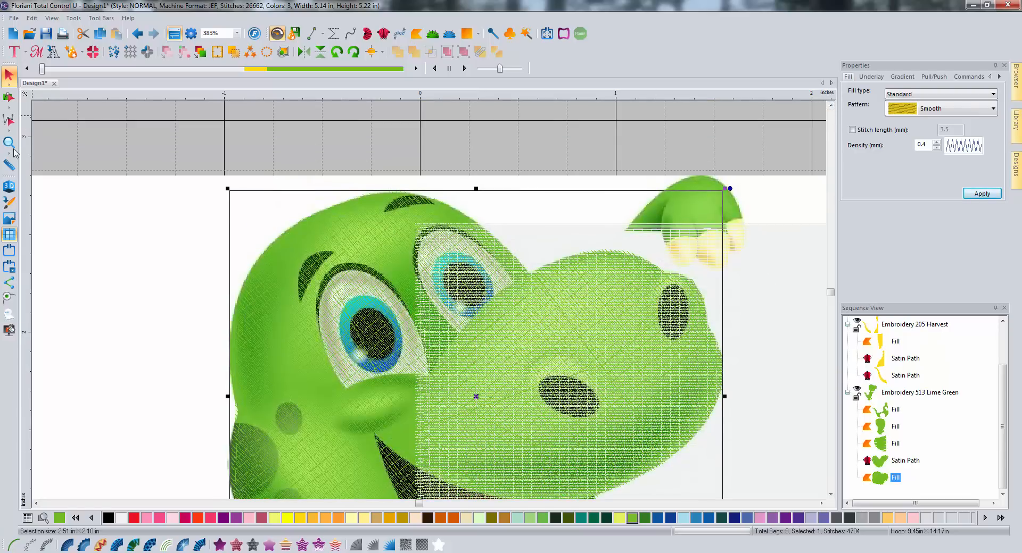
left_click(318, 36)
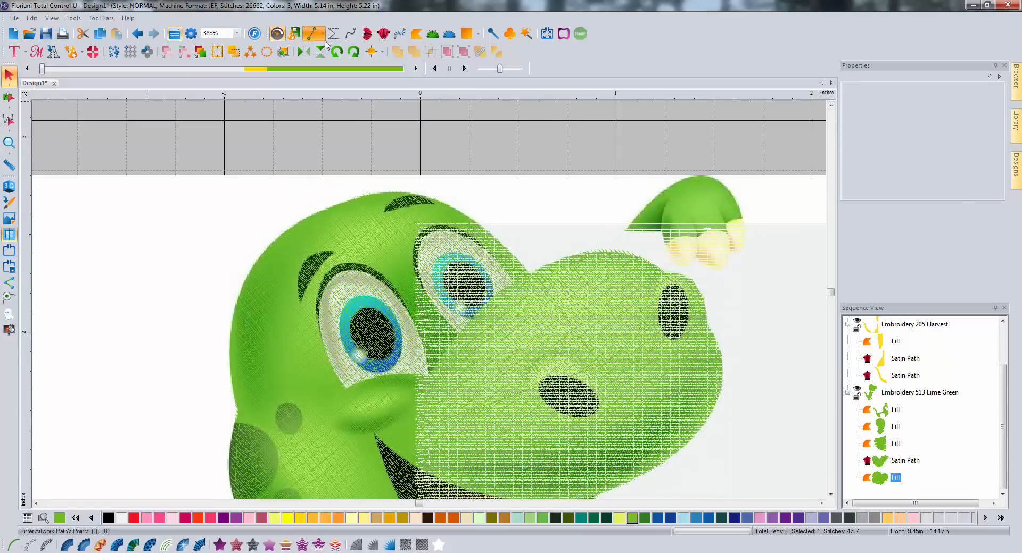
left_click(625, 230)
left_click(638, 216)
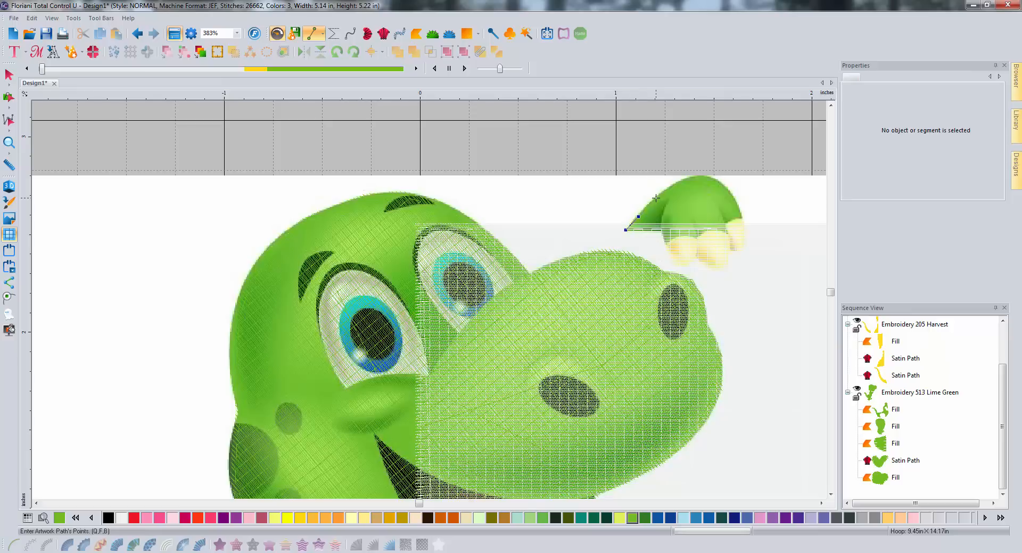
left_click(676, 184)
left_click(712, 178)
left_click(729, 192)
left_click(738, 208)
left_click(725, 224)
left_click(727, 231)
left_click(713, 231)
left_click(706, 231)
left_click(698, 236)
left_click(694, 237)
left_click(680, 238)
left_click(669, 240)
left_click(664, 243)
left_click(661, 237)
left_click(661, 223)
left_click(663, 217)
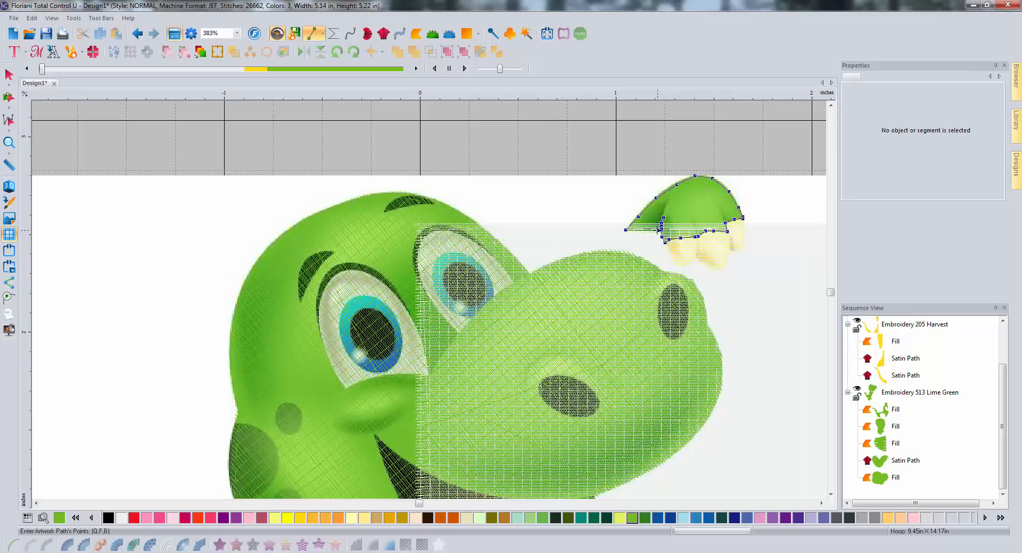
key("Return")
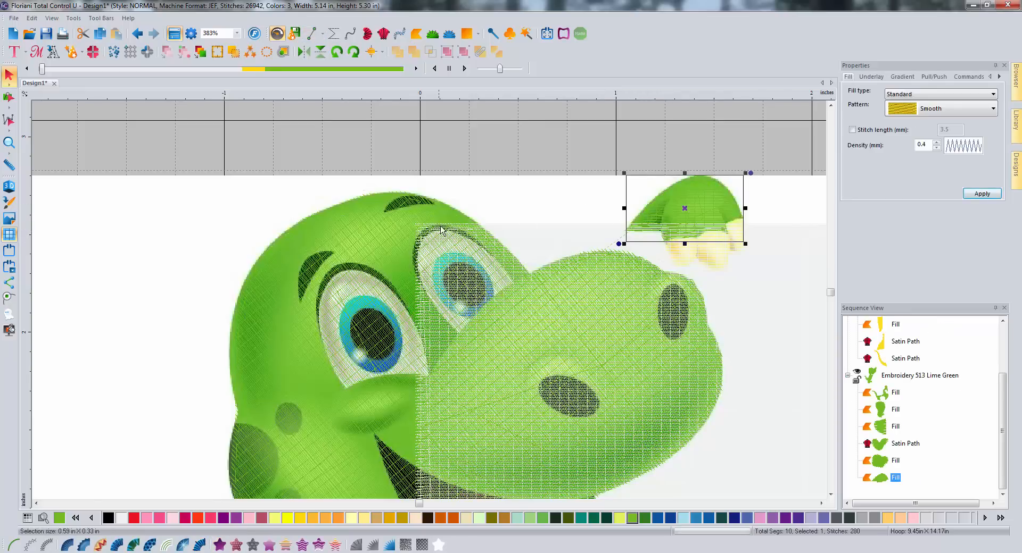
Examine the whole dinosaur with its stitched head and raised hand in 3D, and return to the normal stitch view.
left_click(16, 190)
scroll(378, 332, "down", 1)
scroll(378, 332, "down", 1)
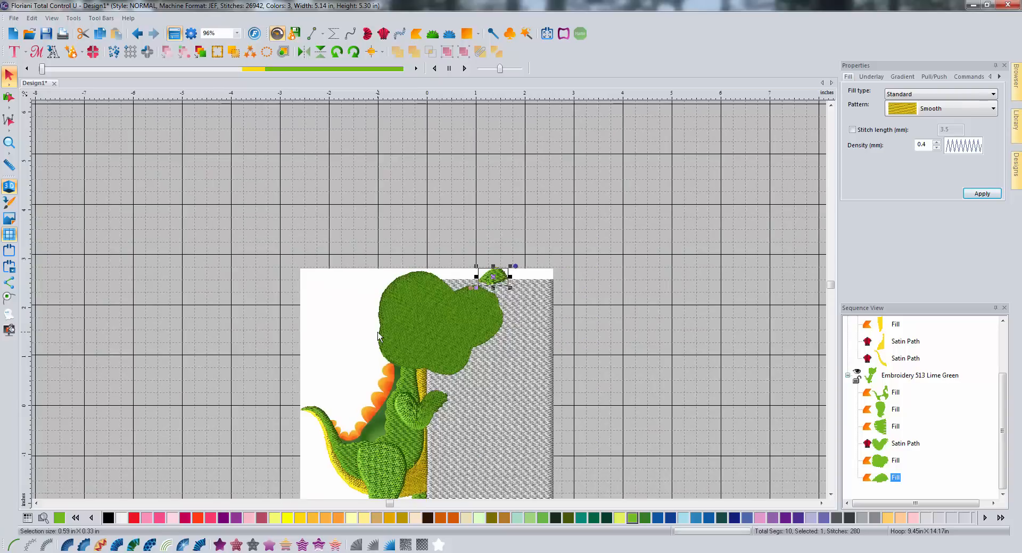
left_click(830, 494)
left_click(830, 495)
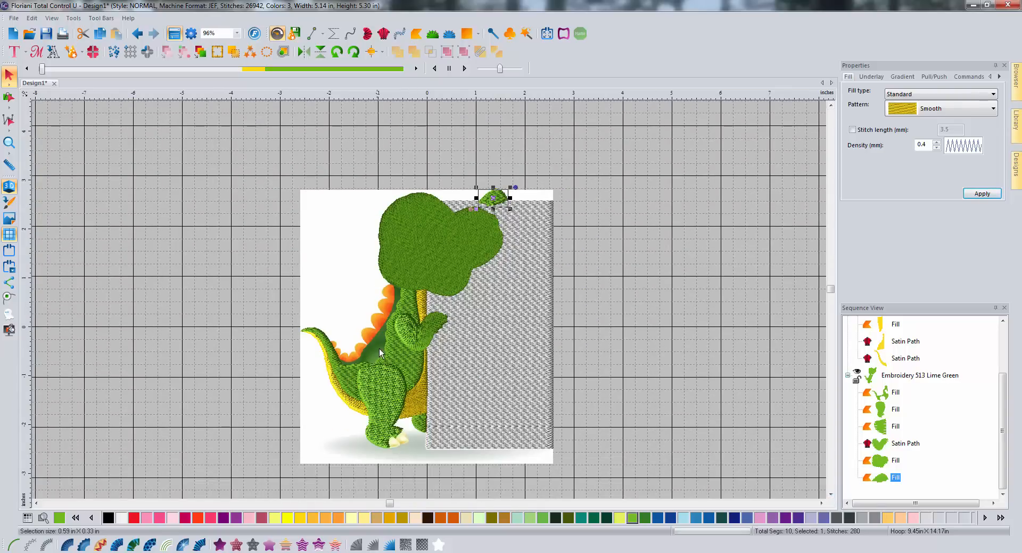
left_click(9, 186)
Apply the Embroidery 808 Deep Green thread color to the selected raised-hand fill.
scroll(378, 231, "up", 1)
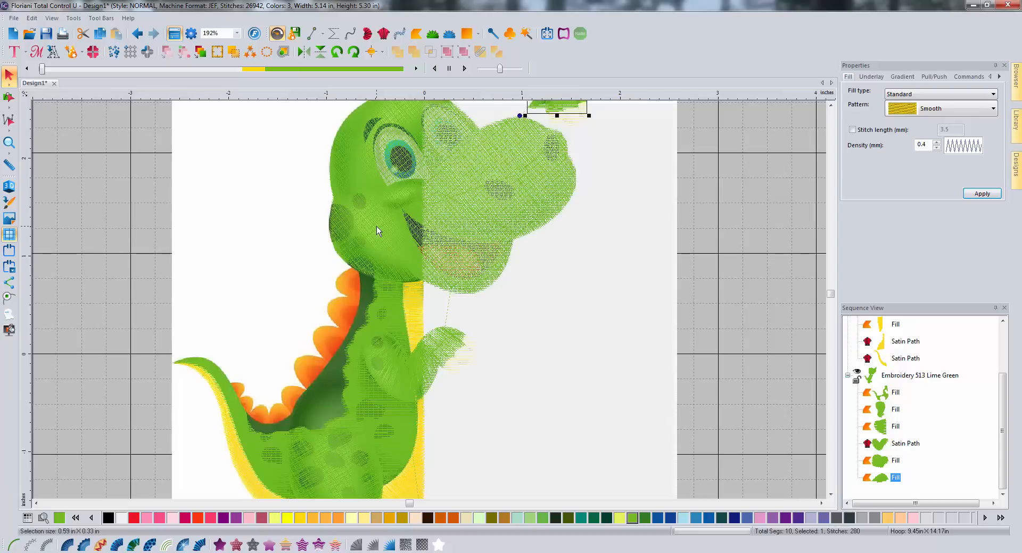
scroll(377, 231, "up", 1)
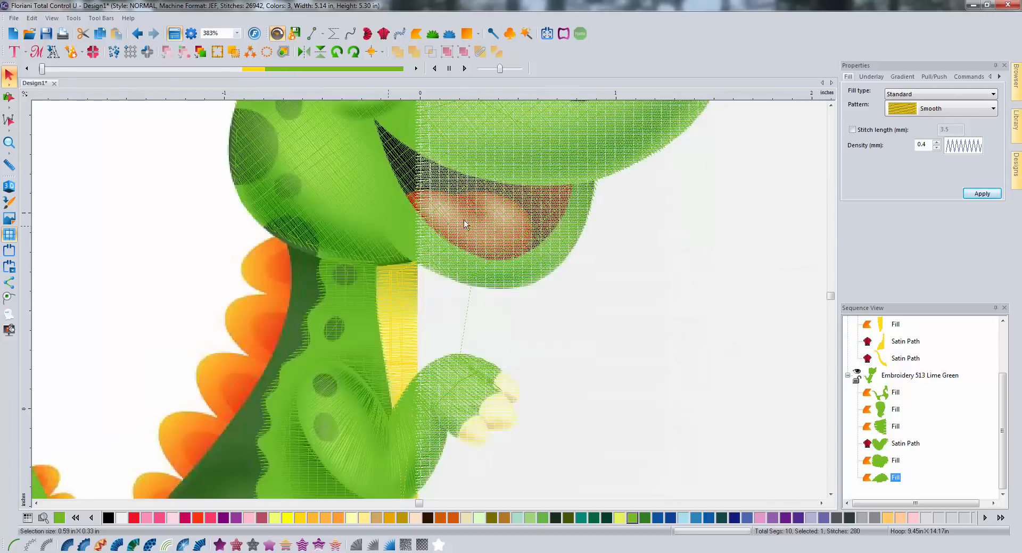
left_click(830, 105)
left_click(830, 105)
left_click(830, 105)
left_click(830, 105)
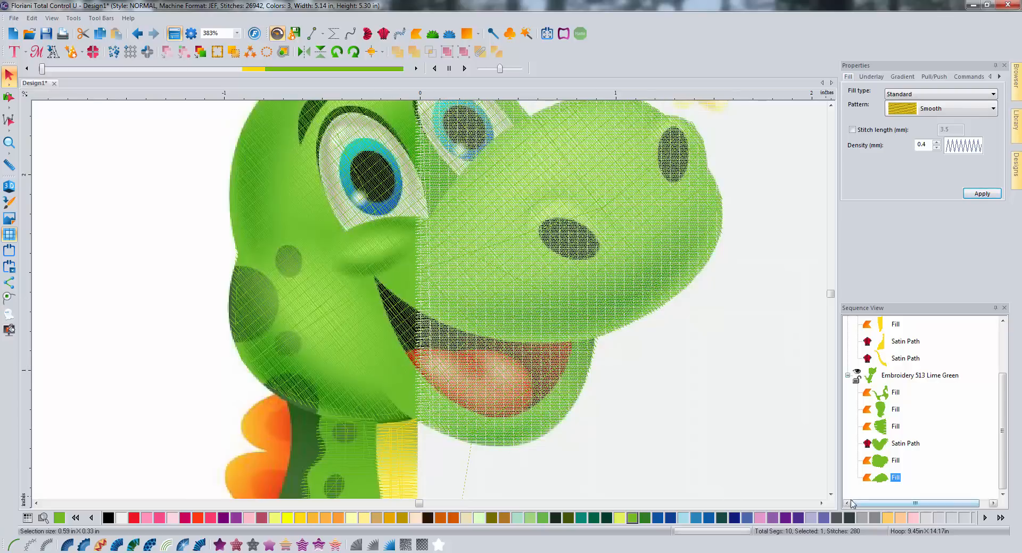
left_click(830, 494)
left_click(830, 495)
left_click(830, 494)
left_click(830, 494)
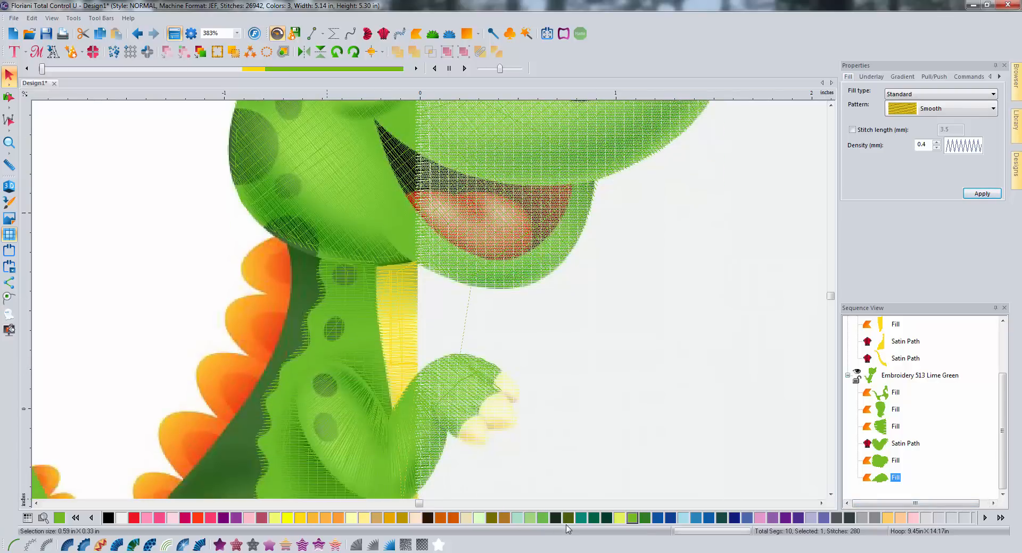
left_click(606, 517)
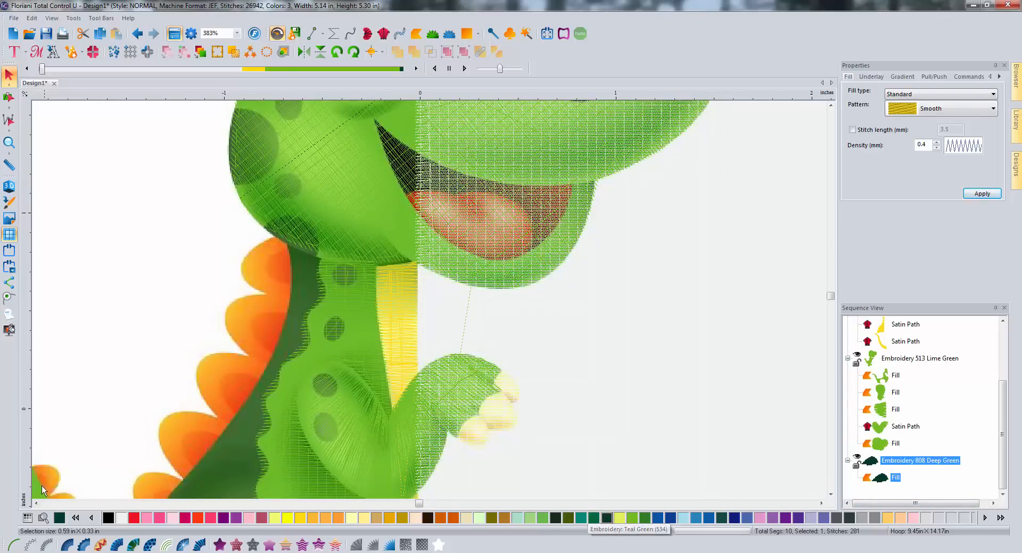
Trace an artwork outline for the dark green back strip, starting under the head and following the wavy inner edge down the neck.
left_click(37, 504)
left_click(36, 503)
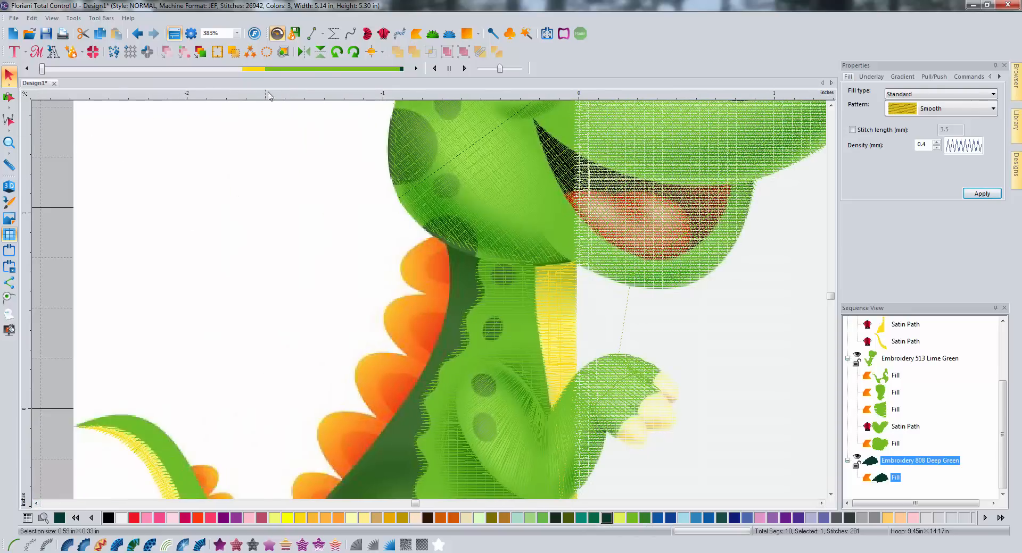
left_click(310, 35)
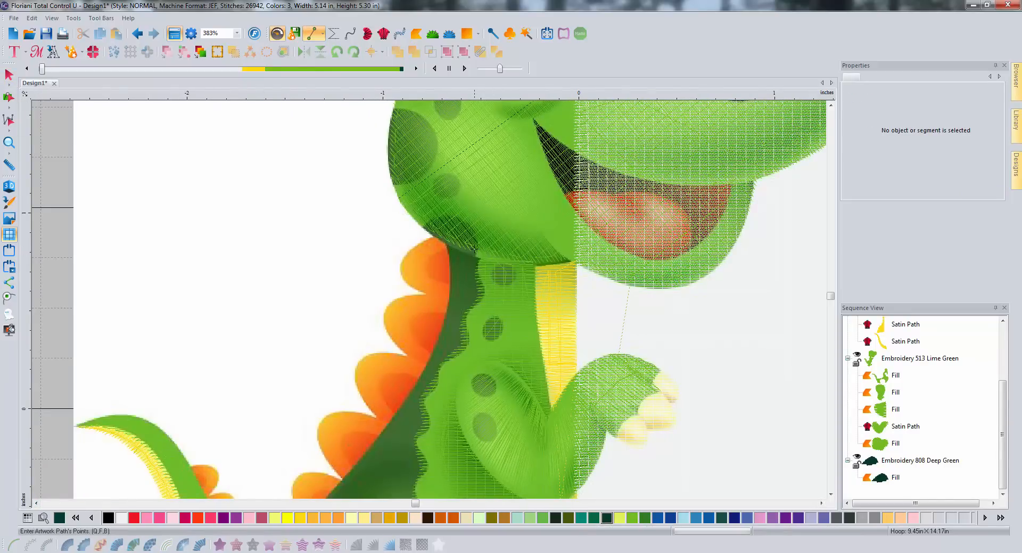
scroll(474, 249, "up", 1)
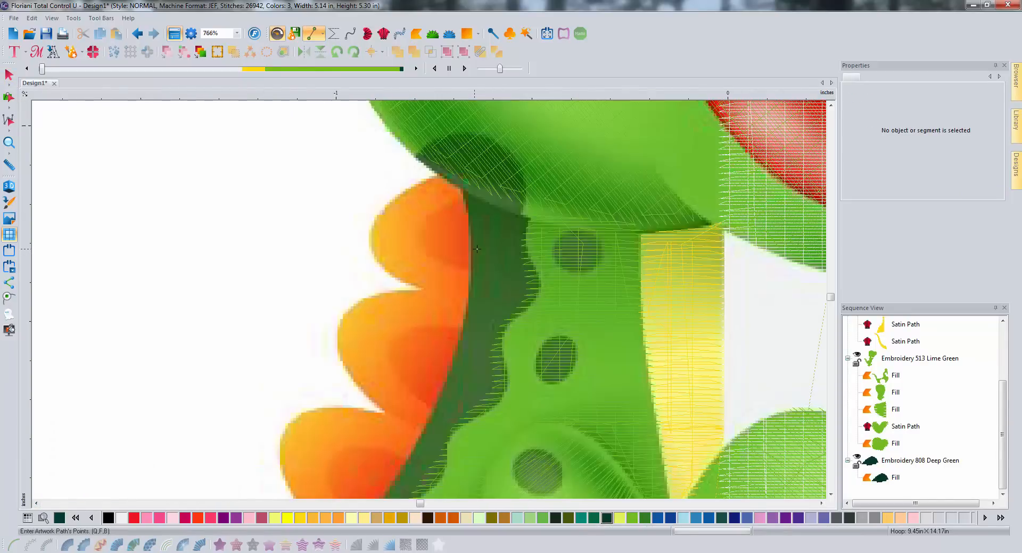
left_click(830, 106)
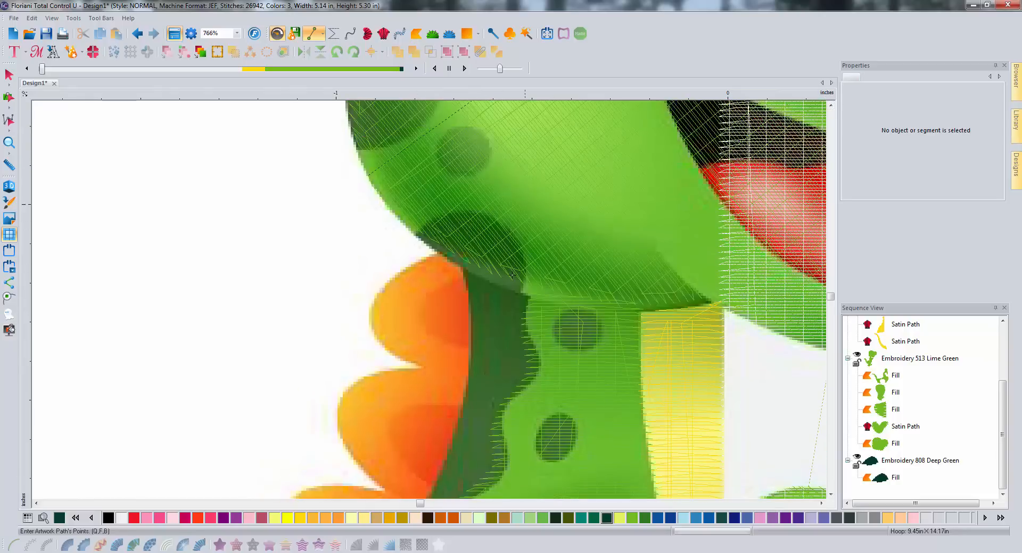
left_click(486, 267)
left_click(524, 280)
left_click(536, 284)
left_click(545, 288)
left_click(542, 294)
left_click(533, 299)
left_click(526, 314)
left_click(527, 327)
left_click(529, 334)
left_click(534, 347)
left_click(538, 361)
scroll(530, 282, "up", 1)
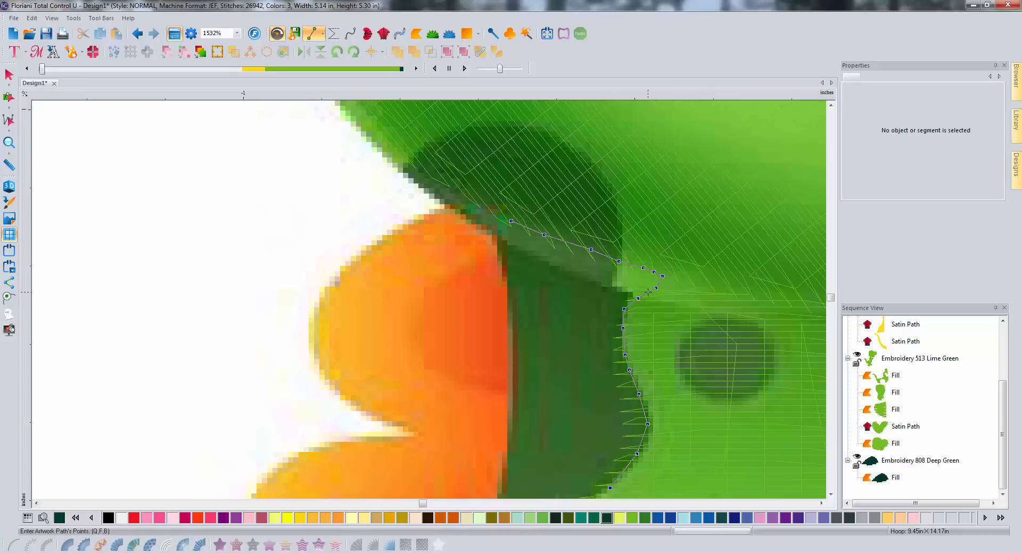
scroll(664, 371, "down", 1)
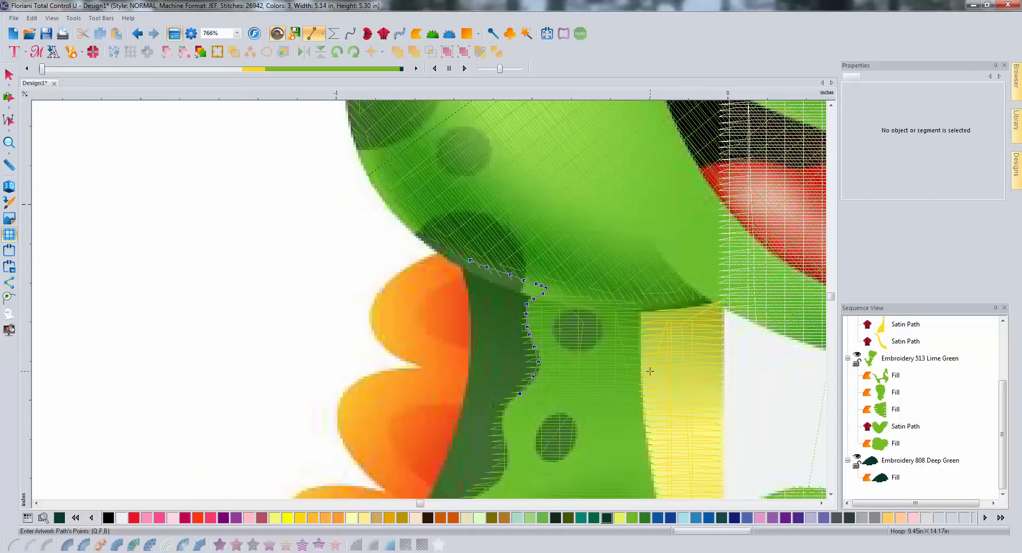
Continue the artwork outline down the wavy inner edge of the dark green back stripe, from the neck to beside the arm.
left_click(831, 495)
left_click(831, 494)
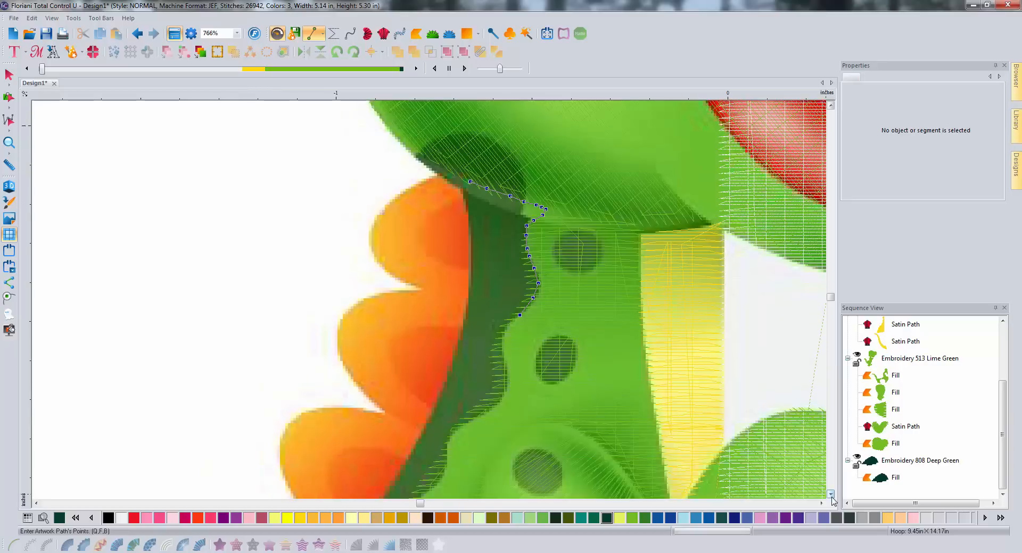
left_click(831, 495)
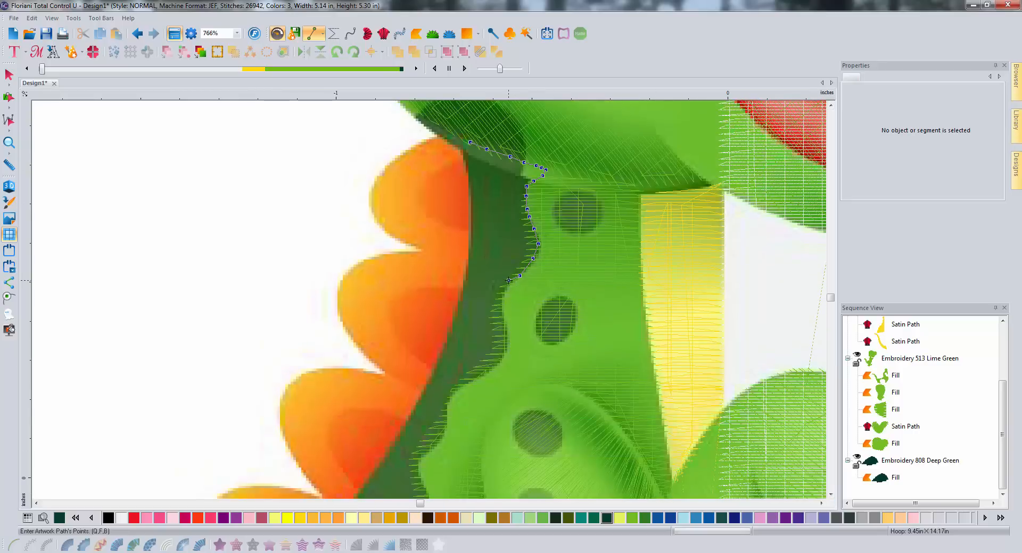
key("BackSpace")
left_click(502, 298)
left_click(500, 312)
left_click(502, 326)
left_click(508, 335)
left_click(506, 346)
left_click(451, 394)
left_click(448, 410)
left_click(445, 426)
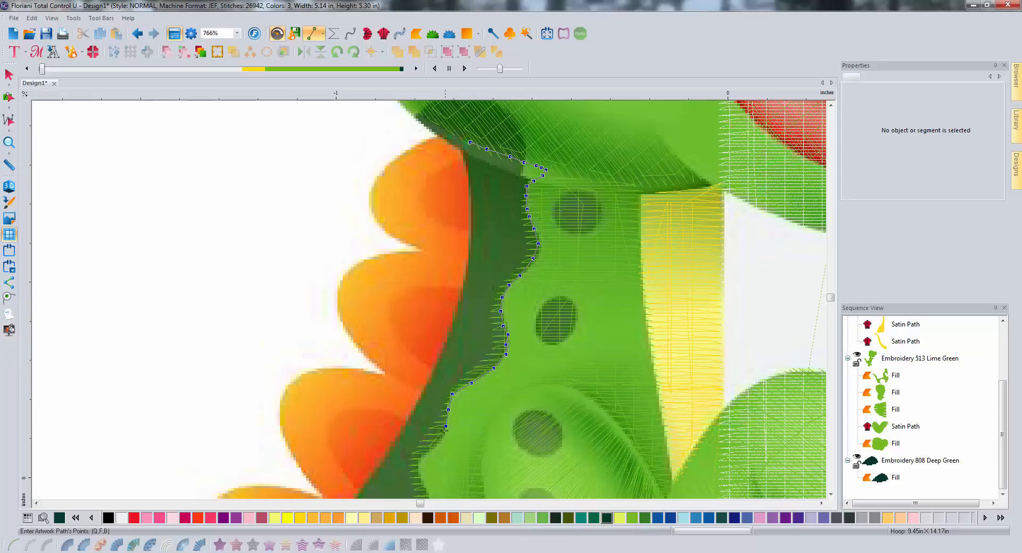
left_click(426, 452)
left_click(419, 459)
Outline the stripe's wavy edge from beside the arm down to the inward curve above the belly spots.
scroll(837, 499, "down", 3)
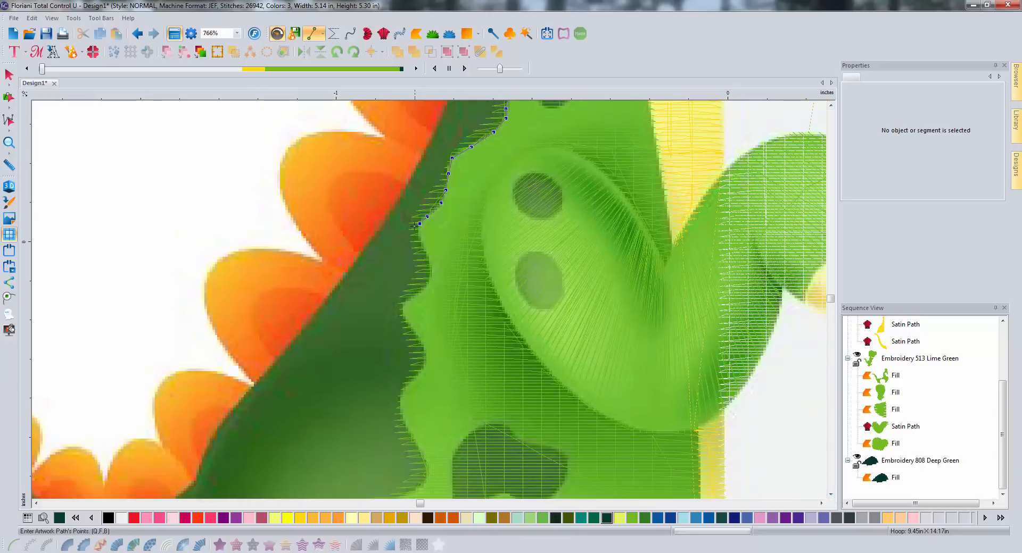
left_click(417, 231)
left_click(419, 241)
left_click(429, 266)
left_click(404, 302)
left_click(409, 326)
left_click(414, 334)
left_click(424, 356)
left_click(424, 365)
left_click(417, 375)
left_click(407, 382)
left_click(401, 391)
left_click(399, 402)
left_click(402, 428)
left_click(413, 446)
left_click(421, 461)
Trace the stripe's lower wavy edge across the thigh toward the tail, including the pointed dip over the dark spot.
scroll(370, 266, "down", 3)
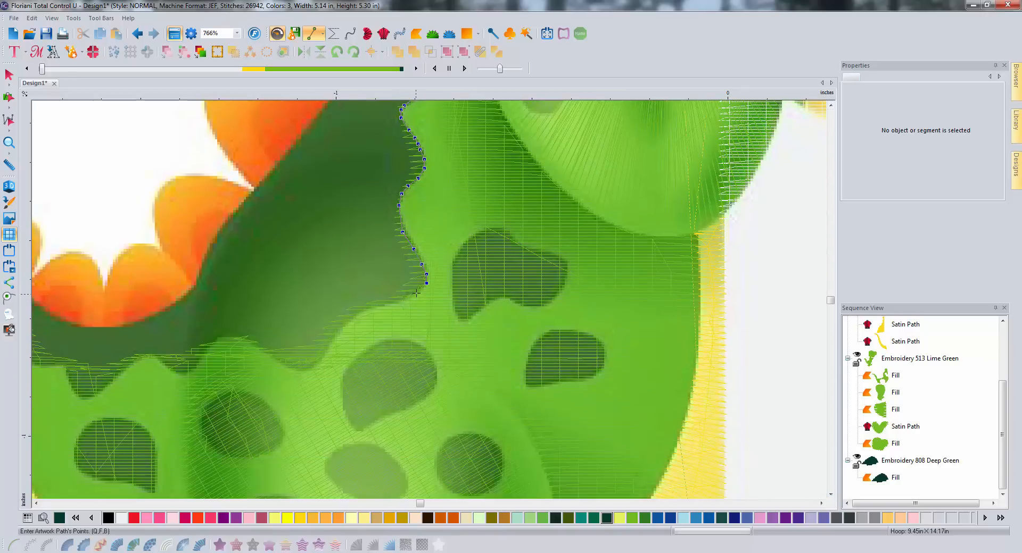
left_click(367, 308)
left_click(320, 362)
left_click(309, 369)
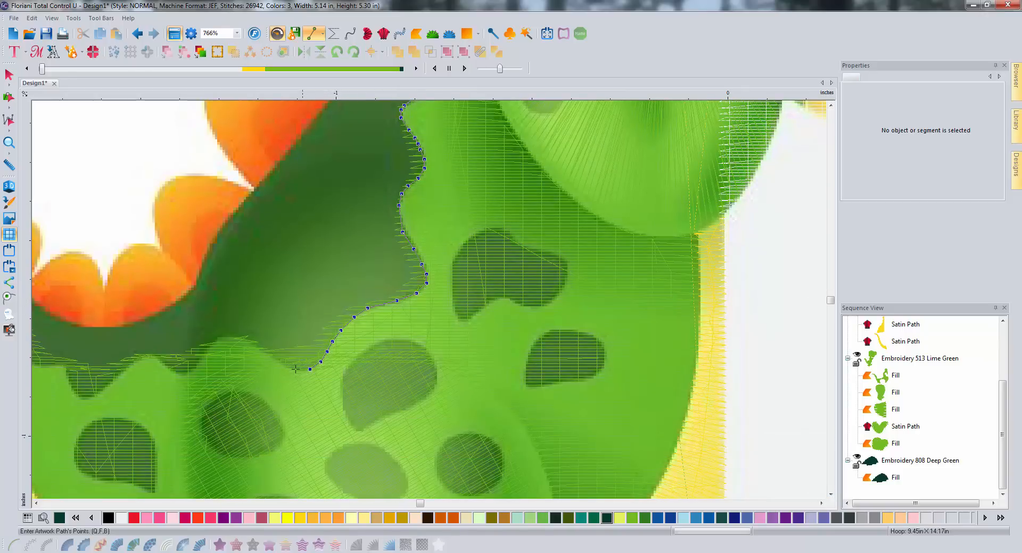
left_click(249, 341)
left_click(235, 337)
left_click(202, 359)
left_click(194, 366)
left_click(187, 372)
left_click(178, 369)
left_click(146, 355)
left_click(140, 357)
left_click(131, 366)
left_click(125, 373)
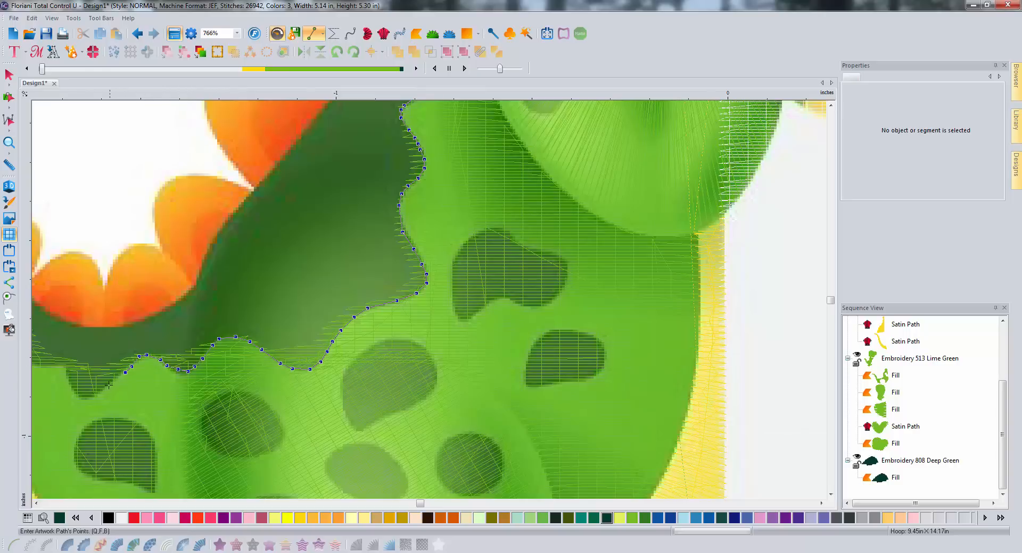
left_click(84, 397)
left_click(75, 392)
left_click(65, 371)
Plot the stripe's corner near the tail base and delete the last misplaced points.
left_click(36, 503)
left_click(36, 503)
left_click(36, 504)
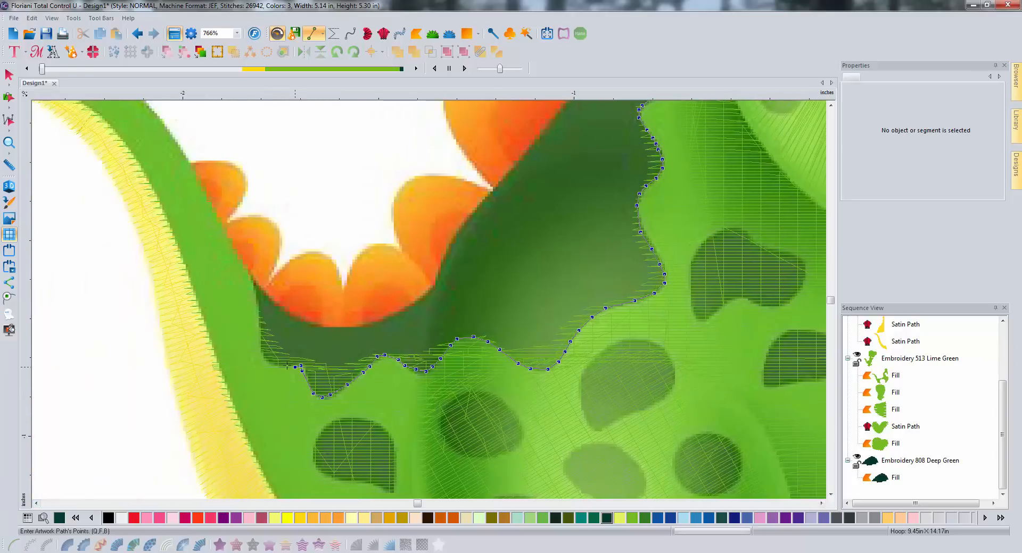
left_click(264, 356)
left_click(259, 346)
left_click(260, 321)
left_click(257, 301)
left_click(255, 276)
left_click(259, 286)
key("BackSpace")
key("BackSpace")
key("BackSpace")
Retrace the stripe's narrow end from its lower corner up to the tip at the tail.
scroll(295, 286, "up", 1)
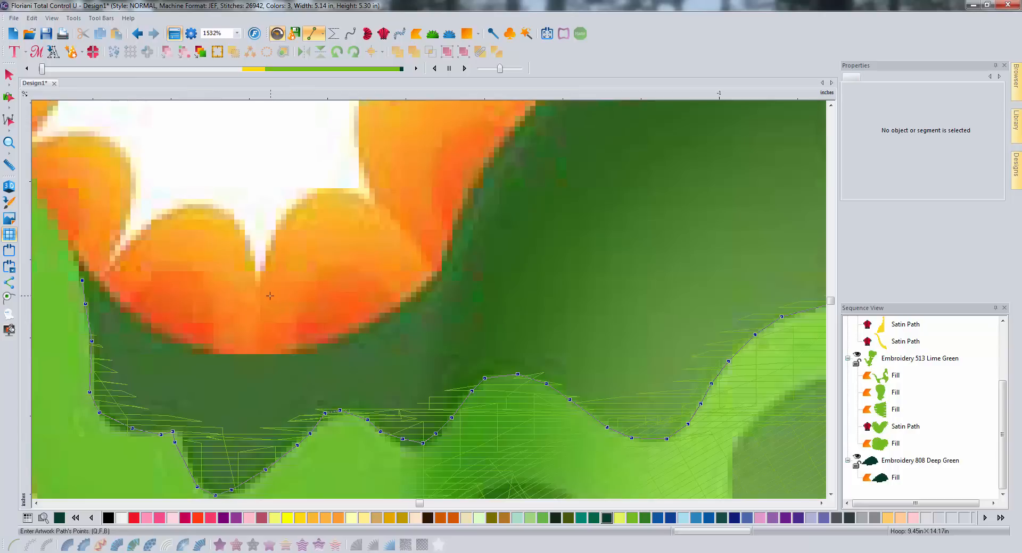
left_click(36, 504)
left_click(36, 504)
left_click(37, 504)
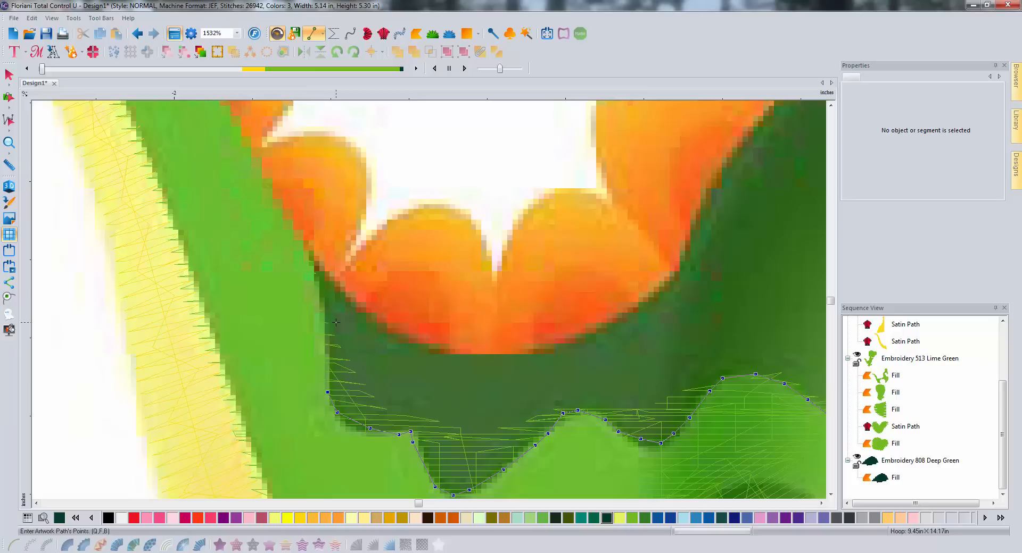
left_click(322, 330)
left_click(322, 320)
left_click(313, 297)
left_click(312, 279)
Outline the stripe's concave edge under the orange spikes from the tail tip to the start of the back.
left_click(345, 294)
left_click(413, 340)
left_click(438, 350)
left_click(468, 354)
left_click(506, 355)
left_click(535, 351)
left_click(578, 342)
left_click(608, 320)
scroll(691, 285, "down", 3)
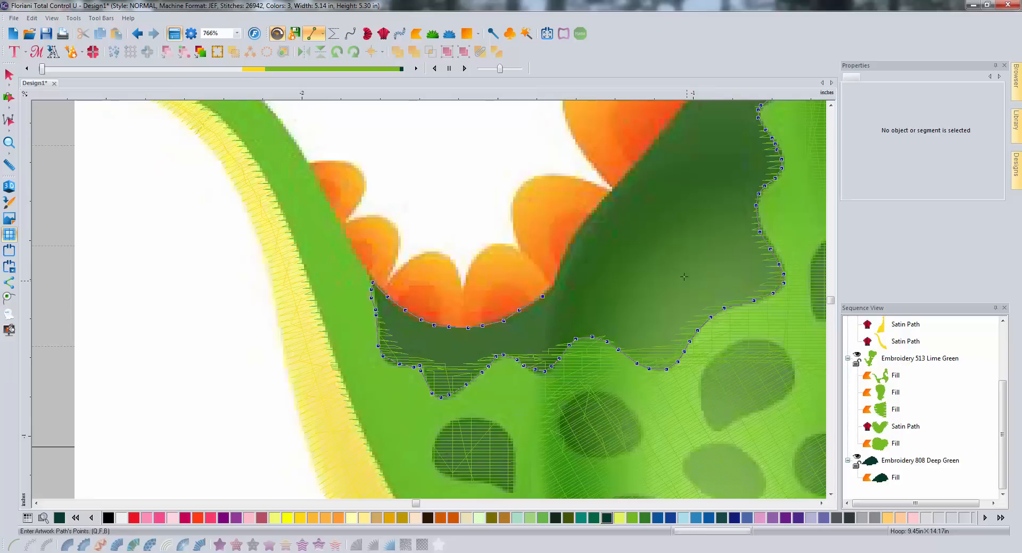
left_click(557, 281)
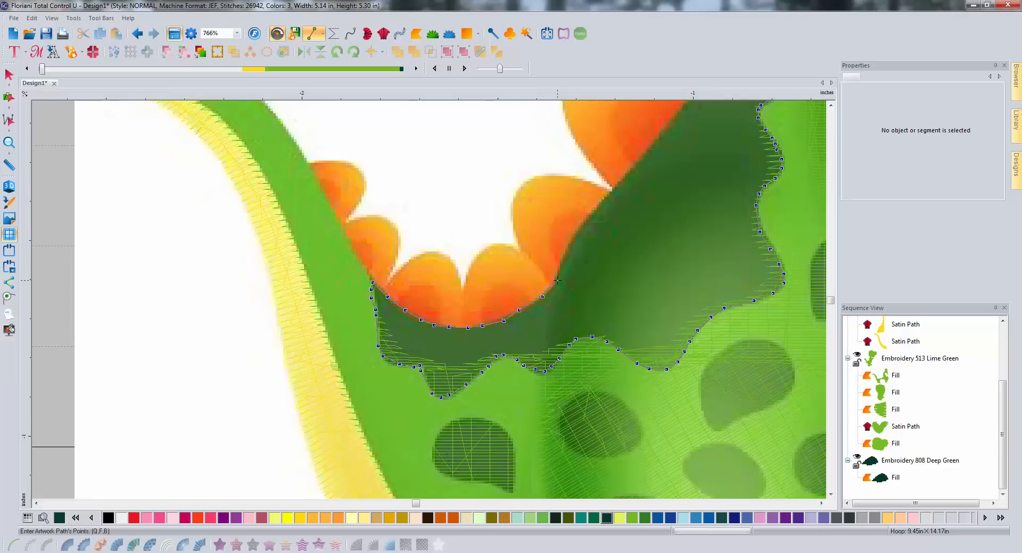
Extend the outline up the dinosaur's back along the base of the middle orange spikes.
left_click(567, 247)
left_click(664, 133)
left_click(830, 105)
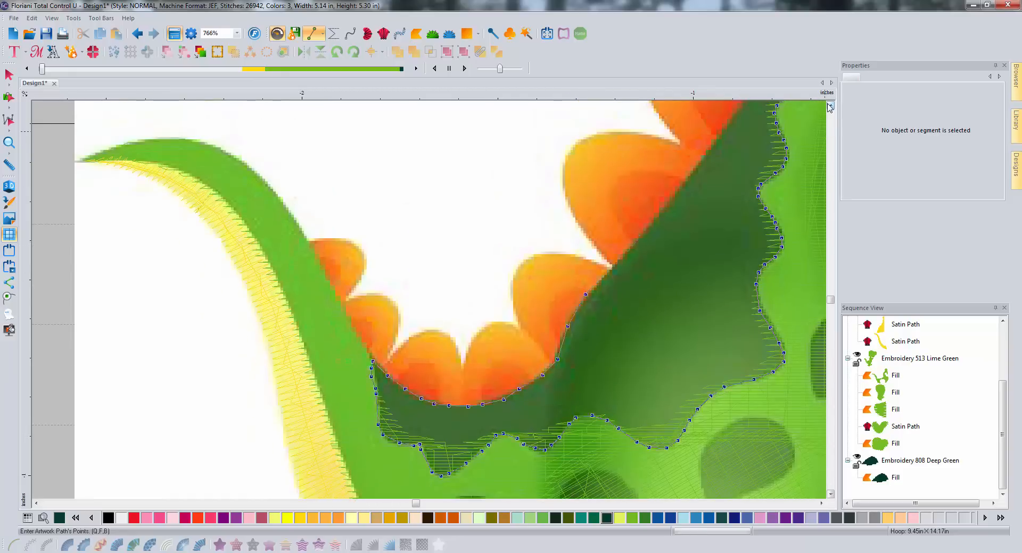
left_click(718, 256)
left_click(757, 196)
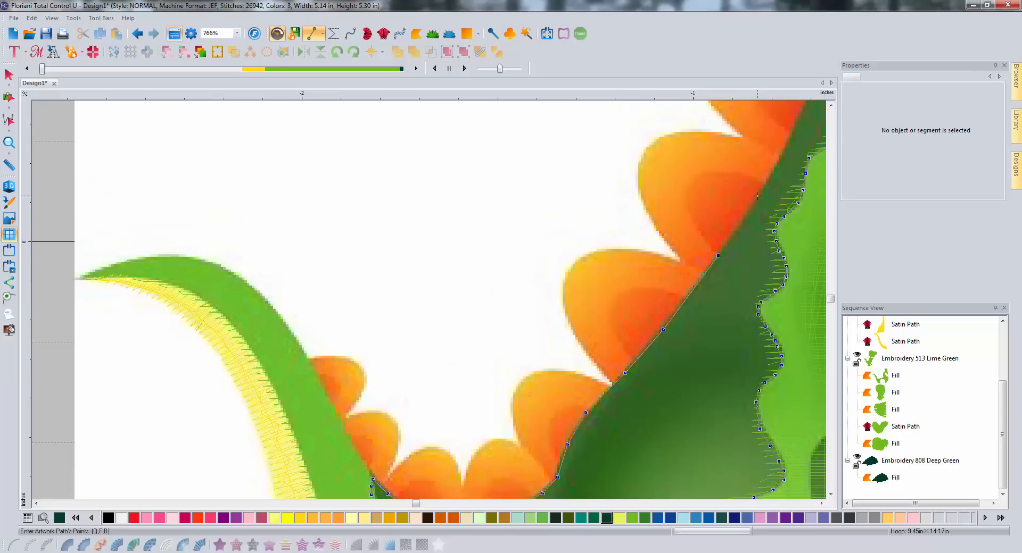
left_click(781, 153)
Trace the stripe's outer edge beside the upper orange spikes to the neck and close the outline.
left_click(822, 503)
left_click(821, 503)
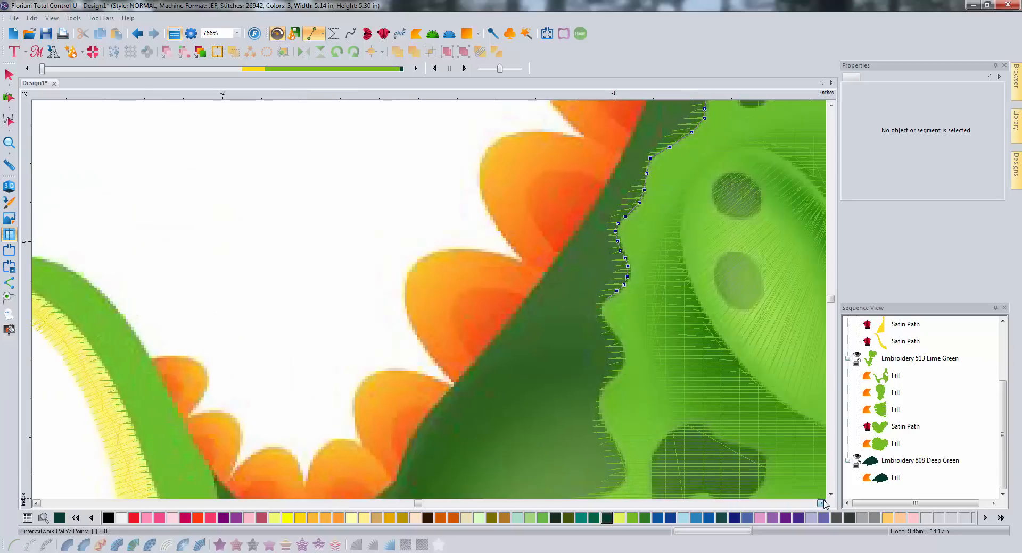
left_click(821, 503)
left_click(830, 106)
left_click(830, 105)
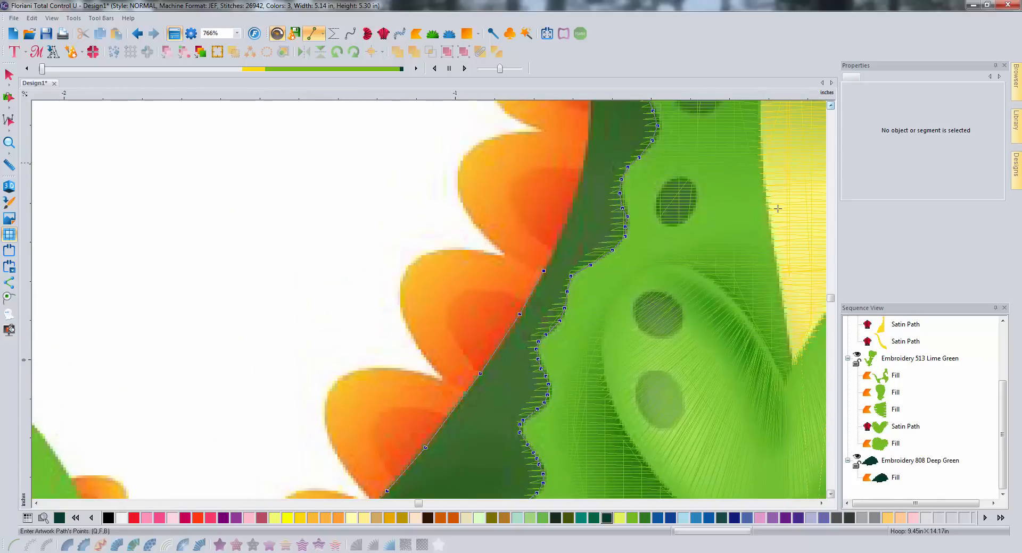
left_click(565, 227)
left_click(578, 190)
left_click(590, 148)
left_click(830, 106)
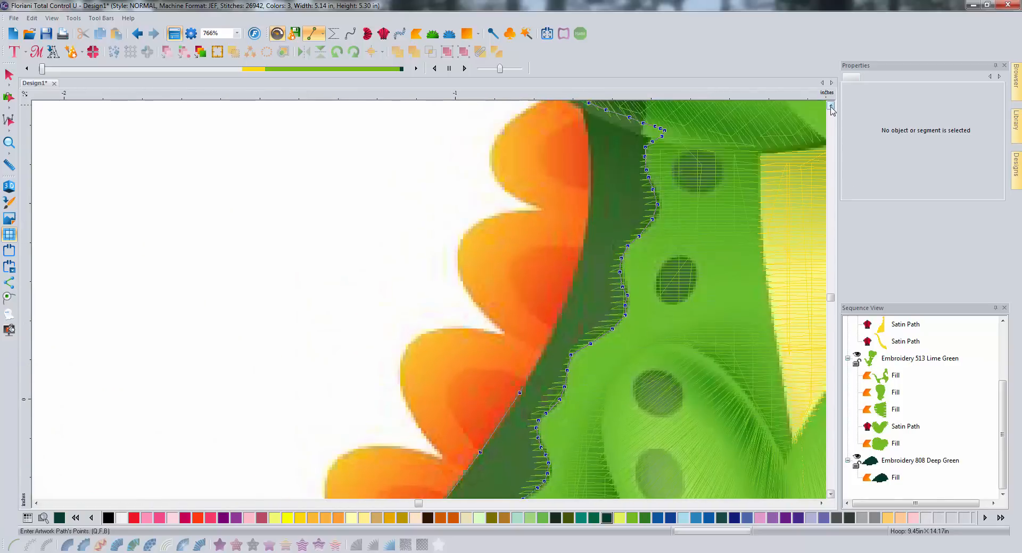
left_click(830, 106)
left_click(830, 105)
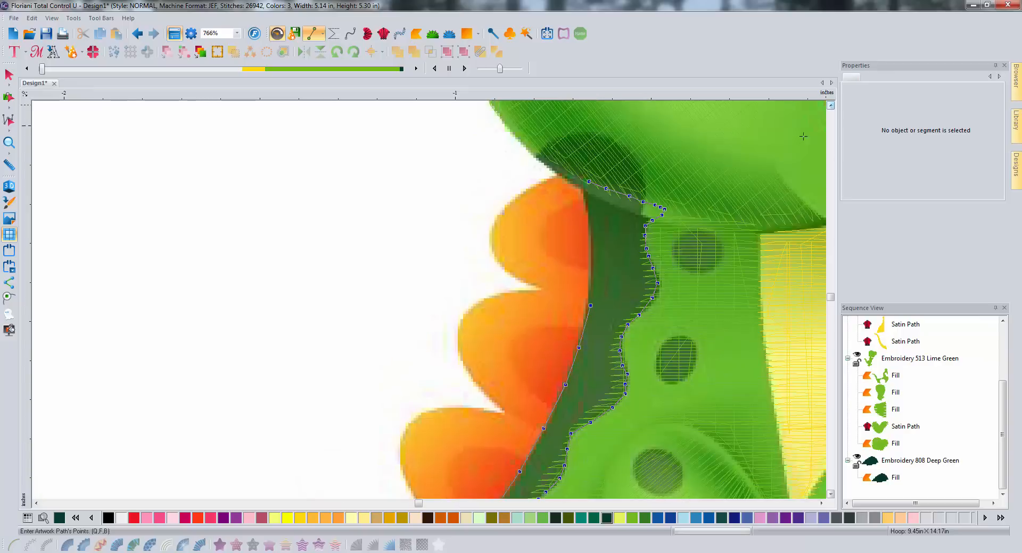
left_click(590, 237)
left_click(585, 188)
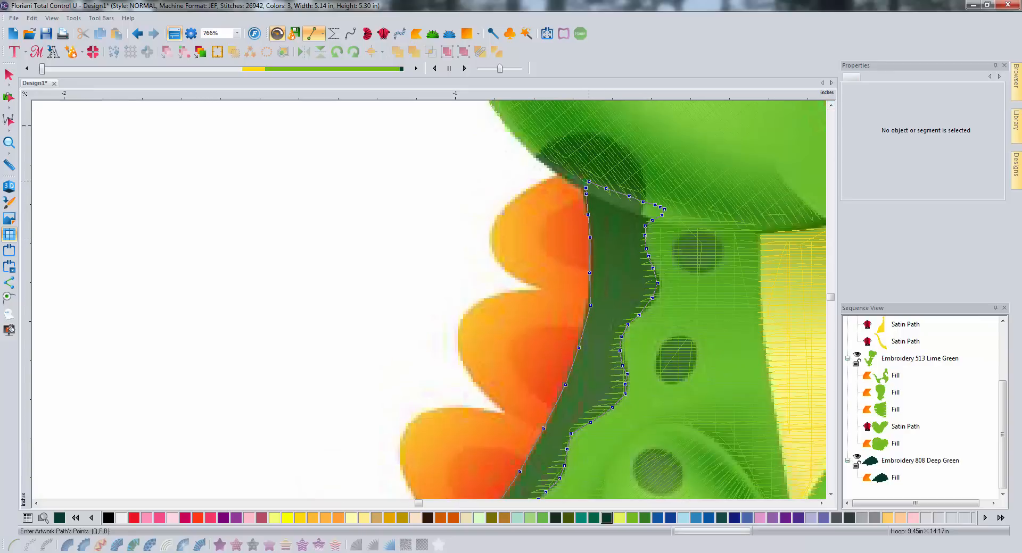
left_click(661, 213)
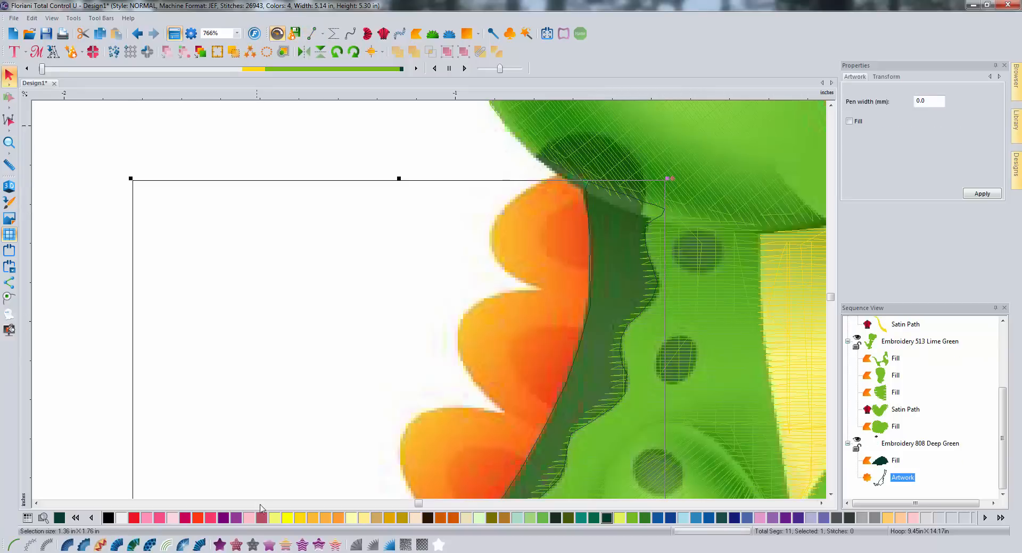
Convert the back stripe outline into a fill and recolor it to Embroidery 515 Moss Green.
left_click(219, 545)
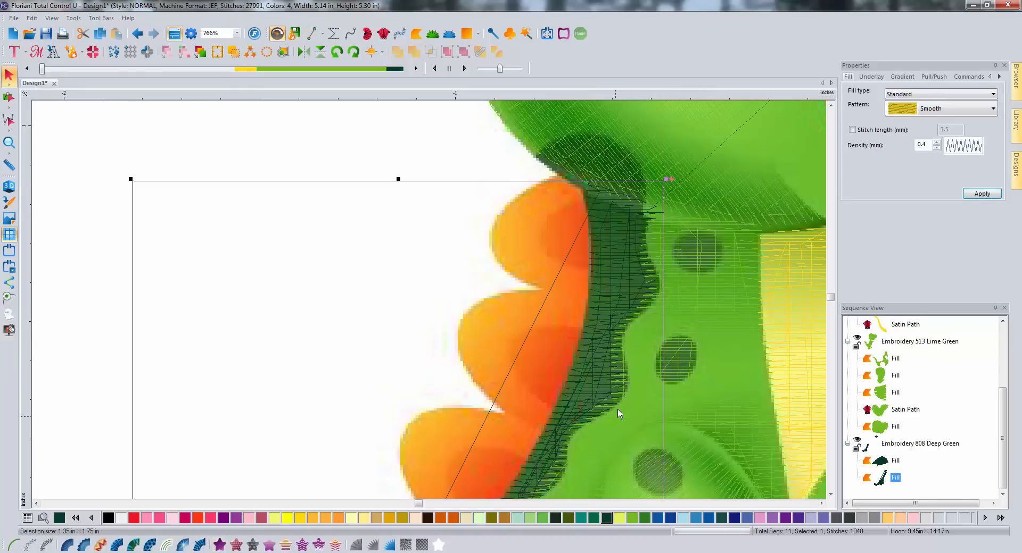
key("minus")
key("minus")
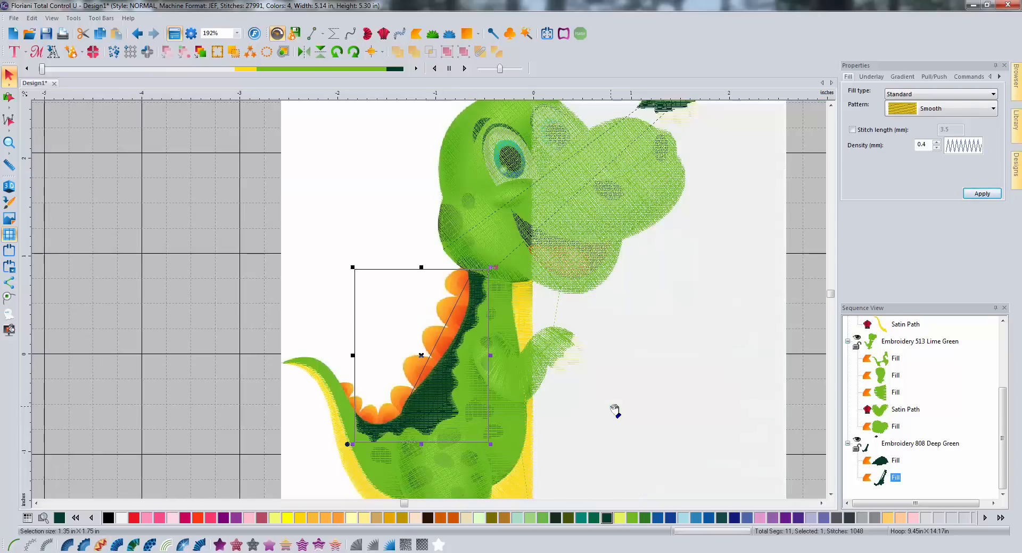
key("plus")
left_click(18, 198)
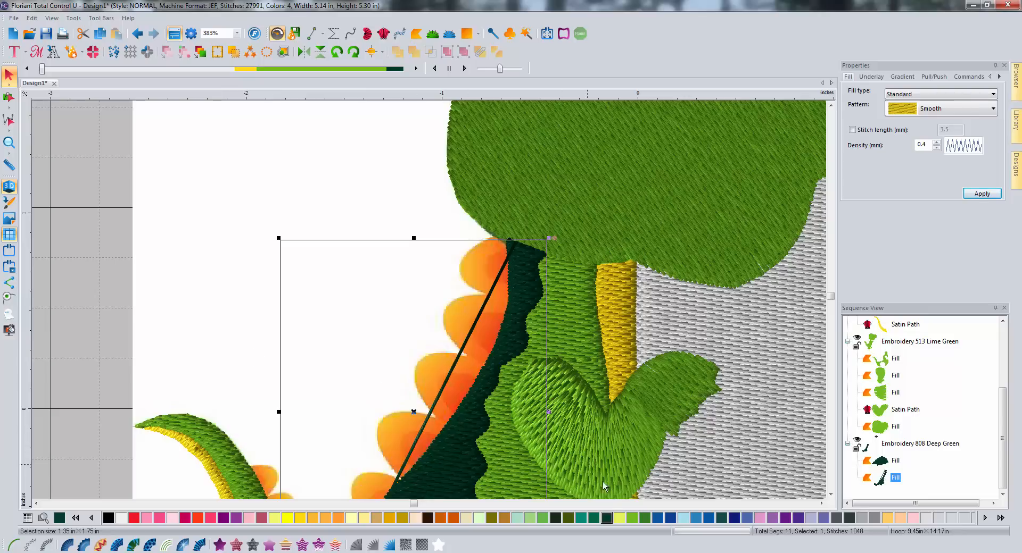
left_click(645, 518)
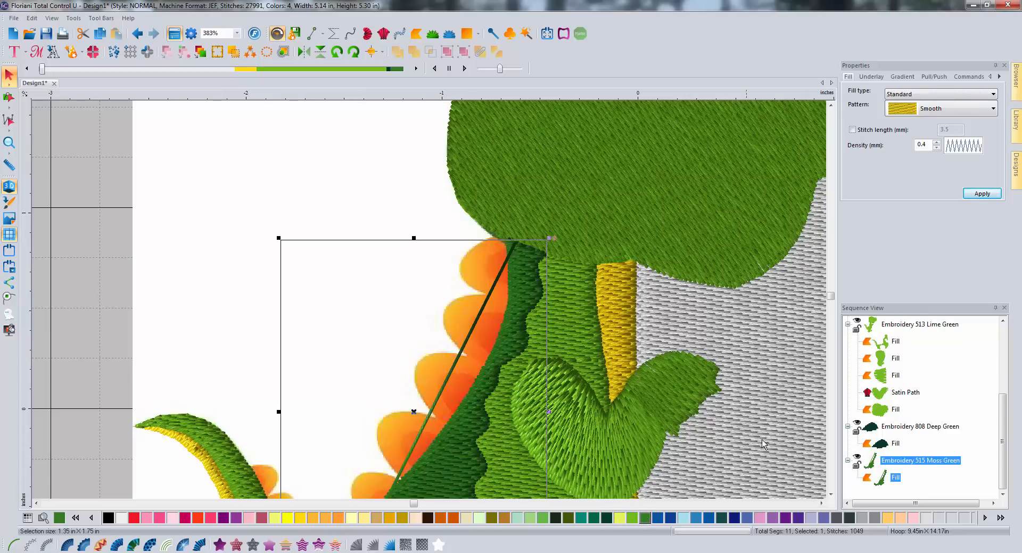
Reposition the entry and exit points of the Moss Green fill to eliminate the long connecting stitch across the orange spikes.
left_click(831, 494)
double_click(831, 495)
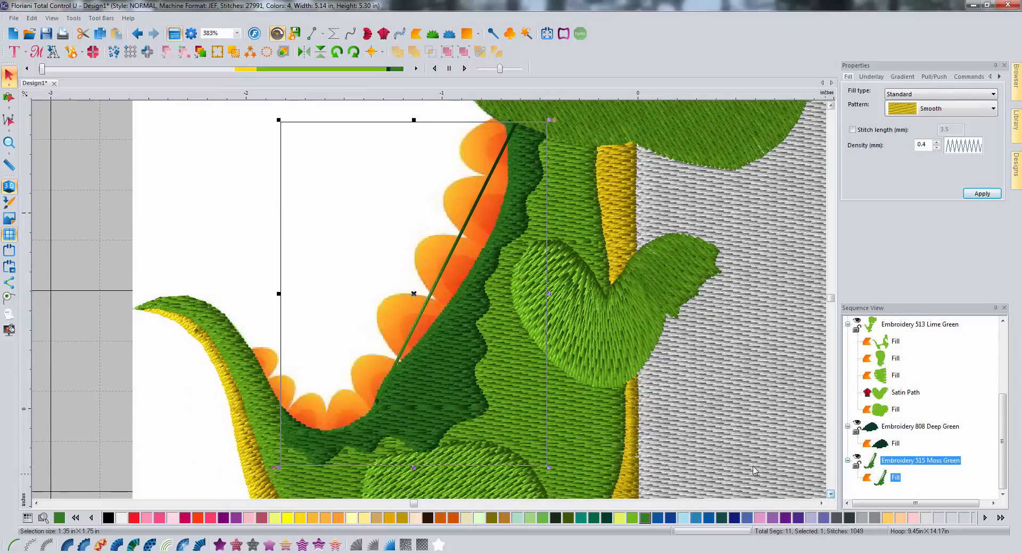
left_click(831, 494)
scroll(449, 240, "down", 1)
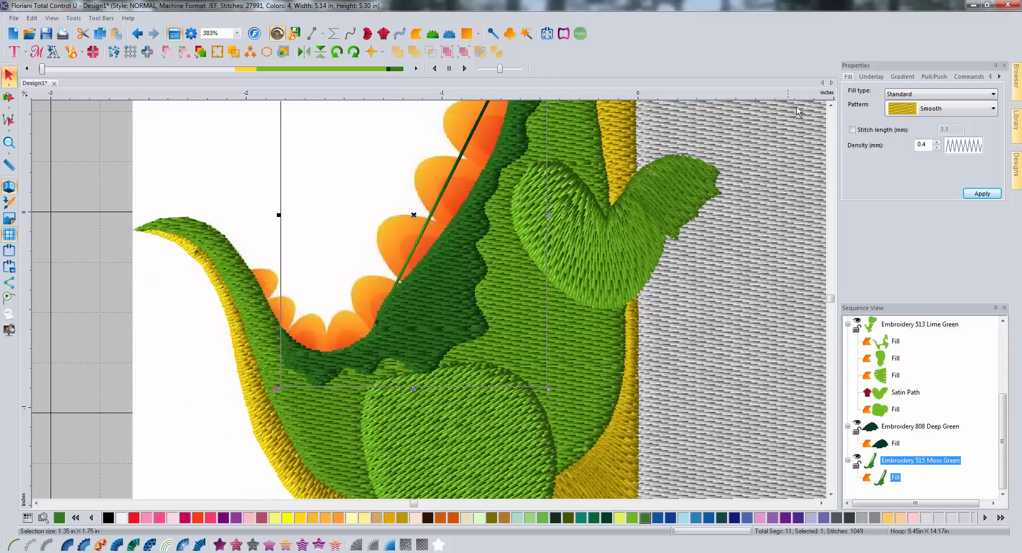
left_click(831, 105)
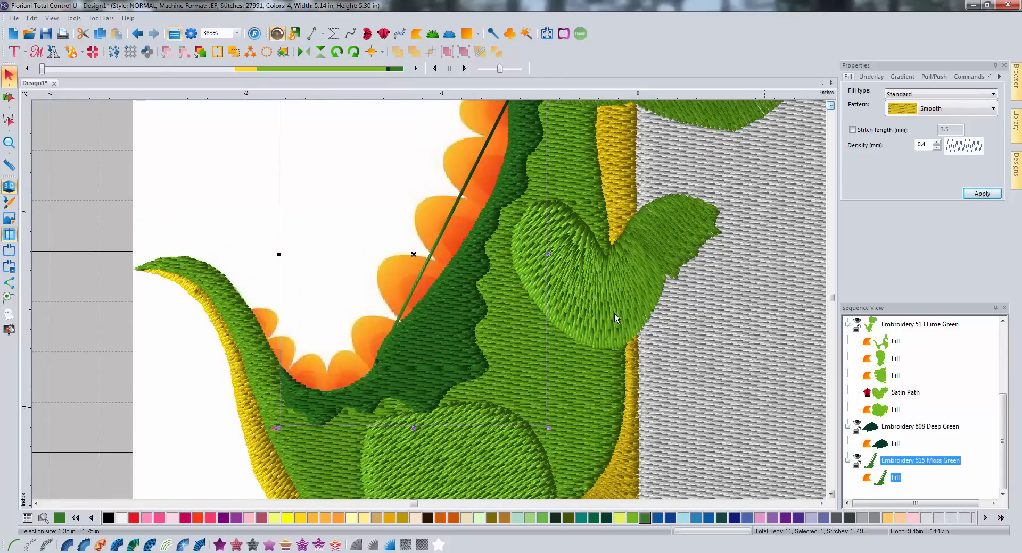
scroll(564, 321, "up", 1)
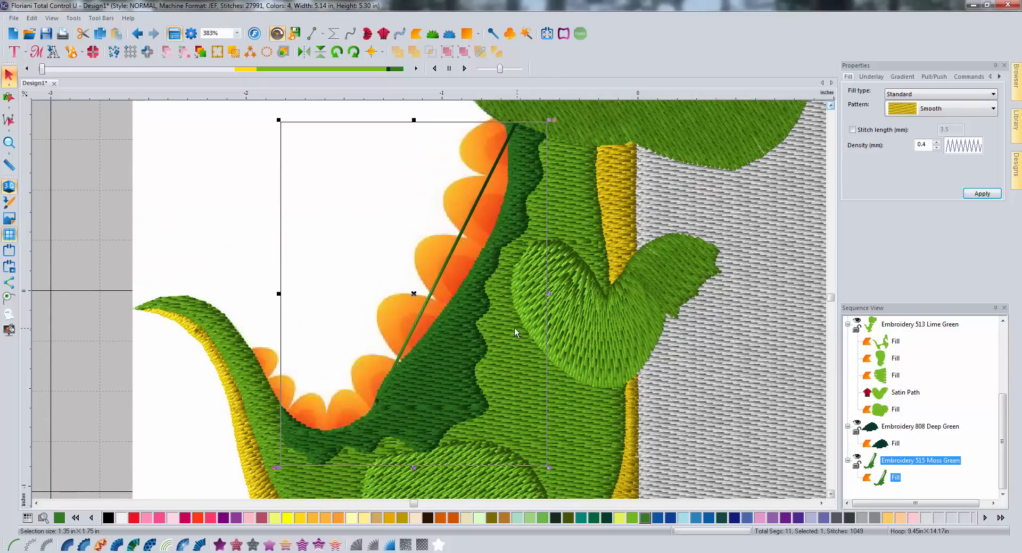
left_click(9, 100)
left_click(9, 104)
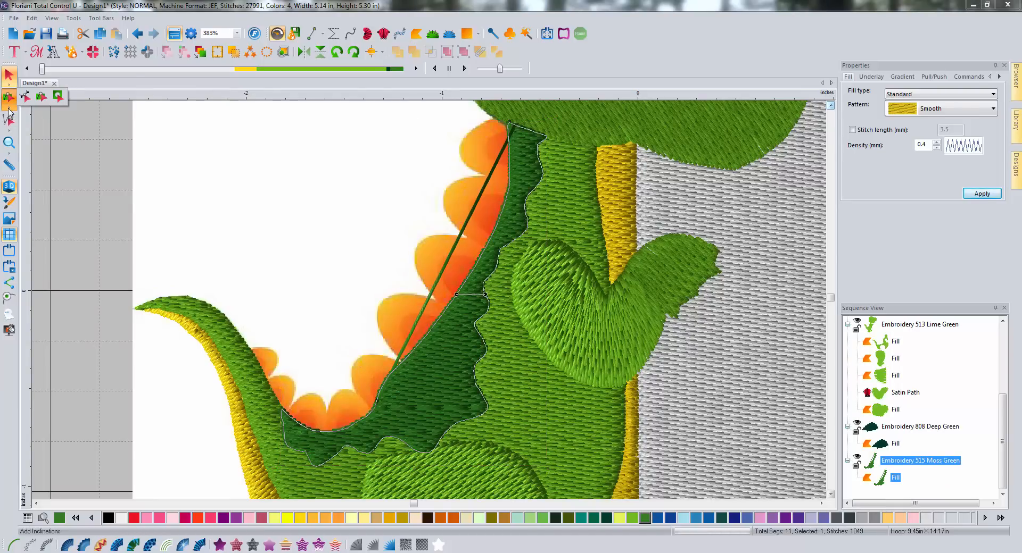
left_click(25, 97)
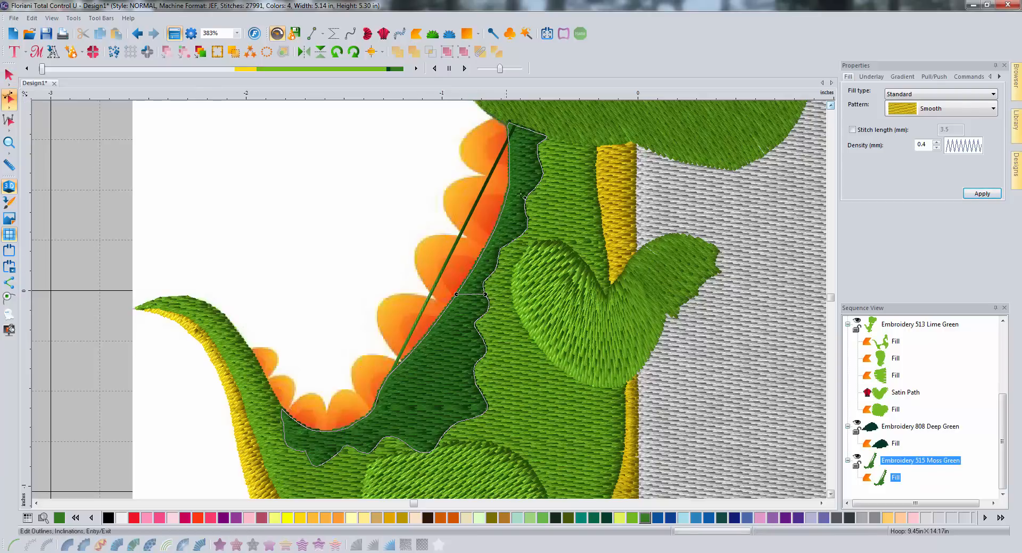
left_click(10, 108)
left_click(9, 76)
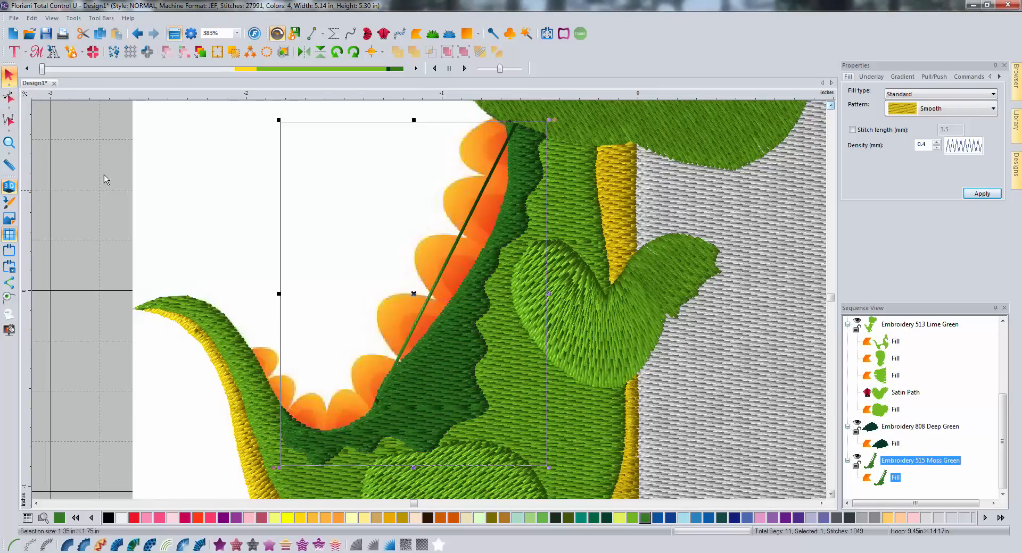
left_click(9, 97)
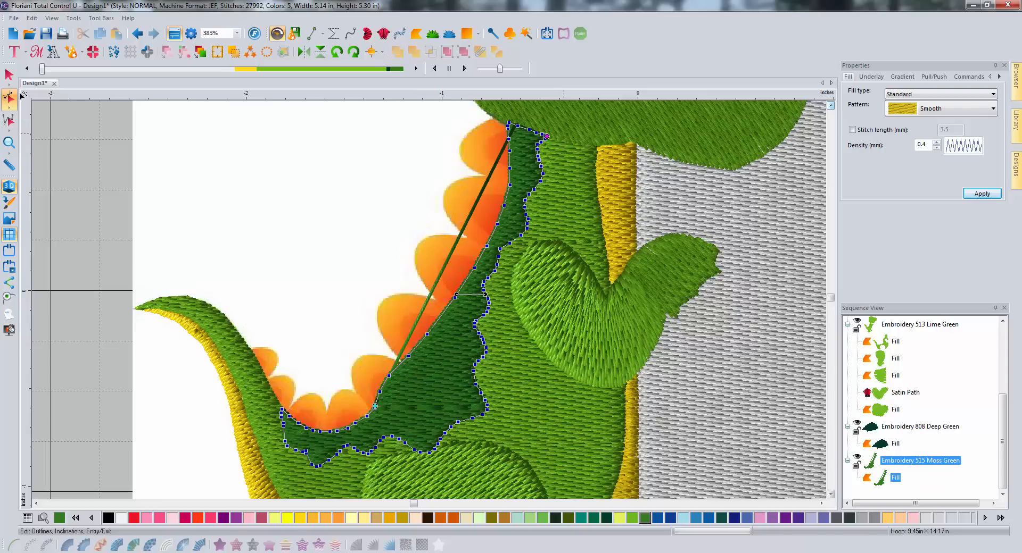
left_click(8, 75)
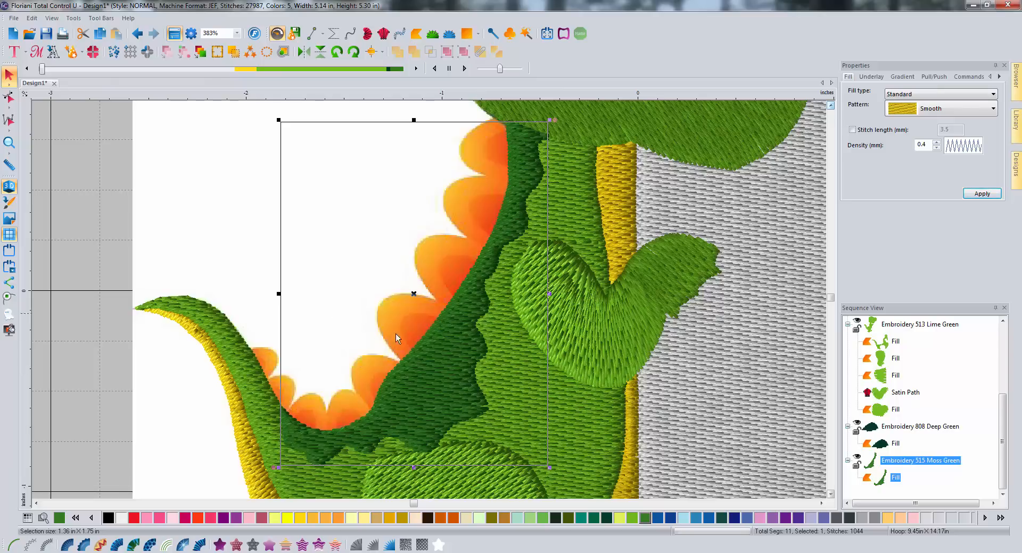
Turn off the 3D stitch preview, trace the uppermost dark spot on the dinosaur's neck, and convert the outline to a standard fill.
left_click(10, 187)
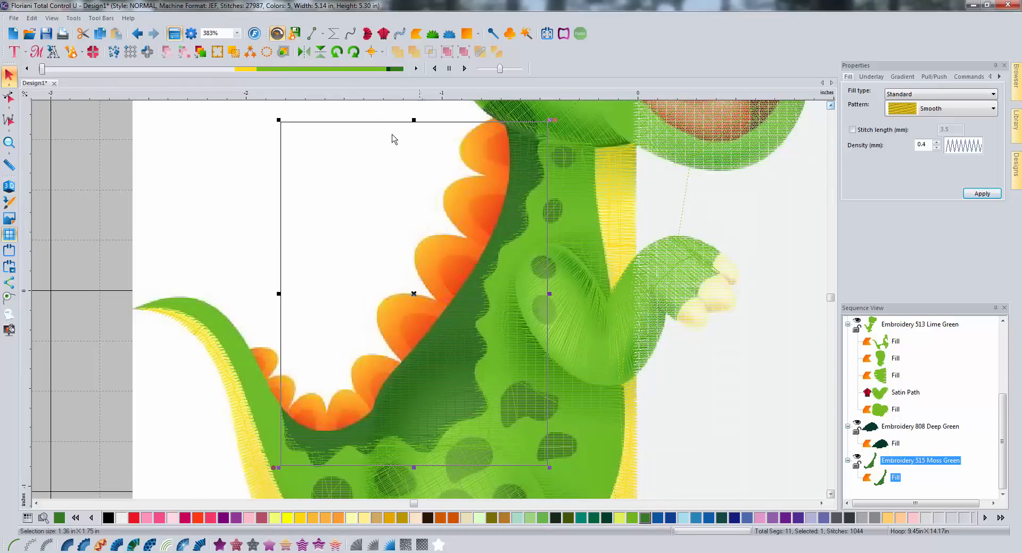
left_click(312, 33)
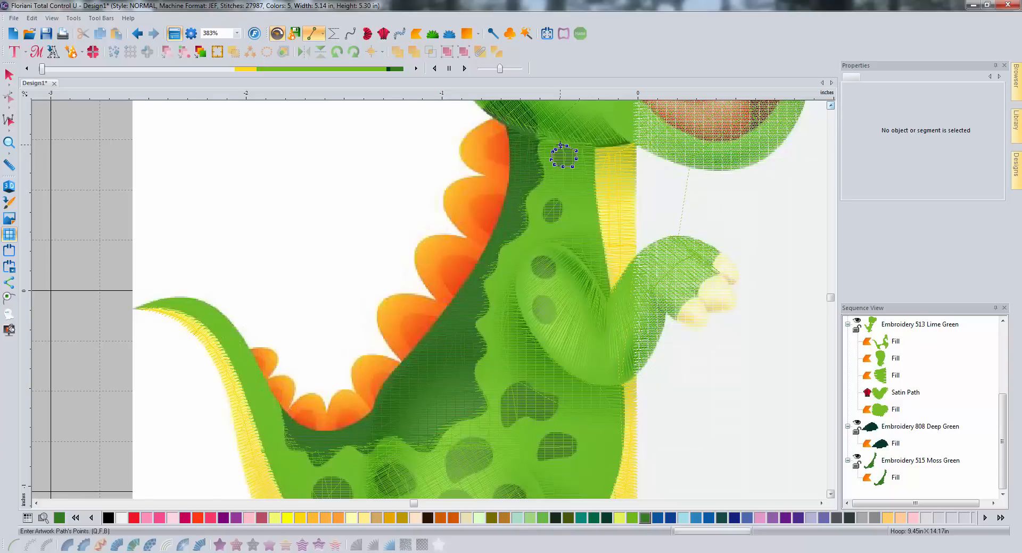
key("Return")
left_click(220, 545)
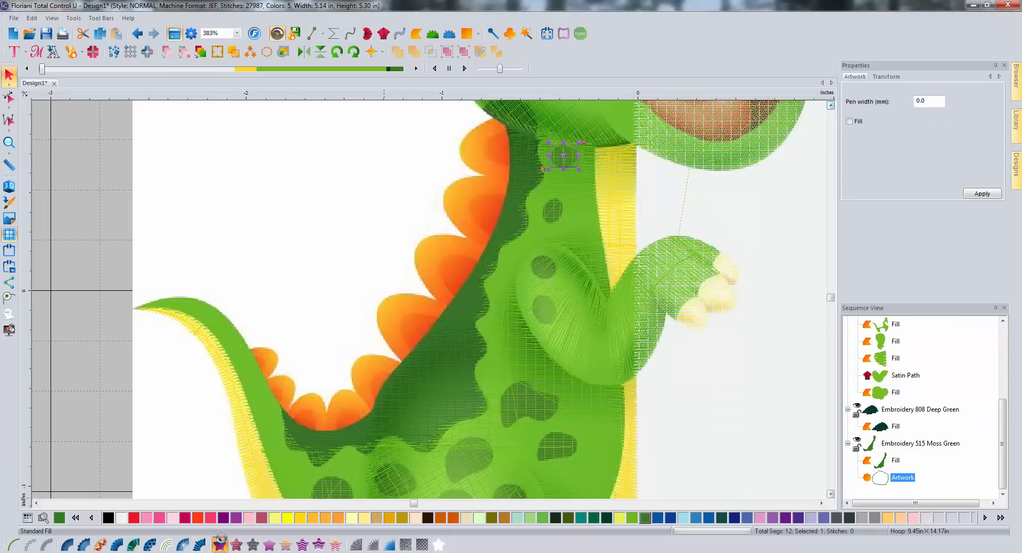
right_click(561, 155)
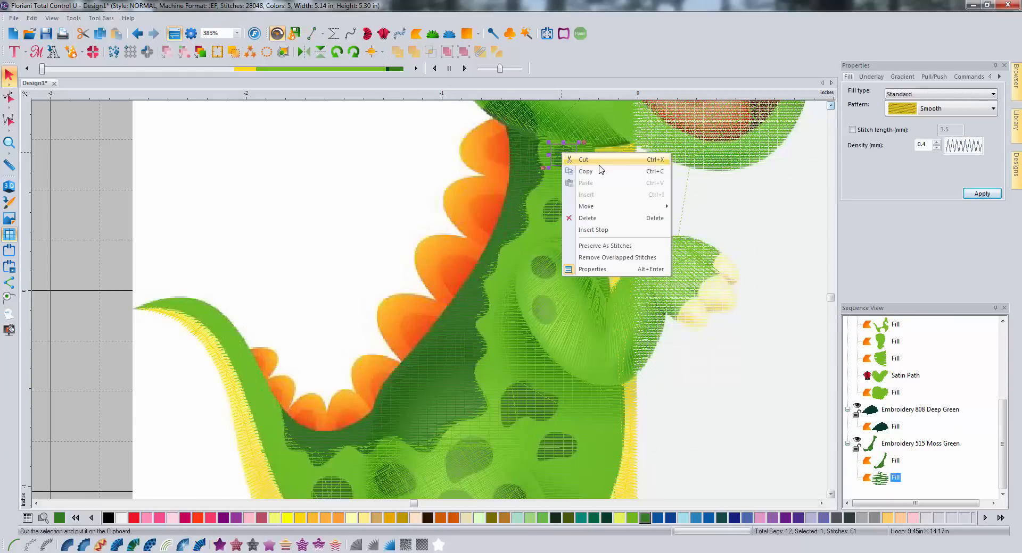
left_click(590, 161)
key("ctrl+z")
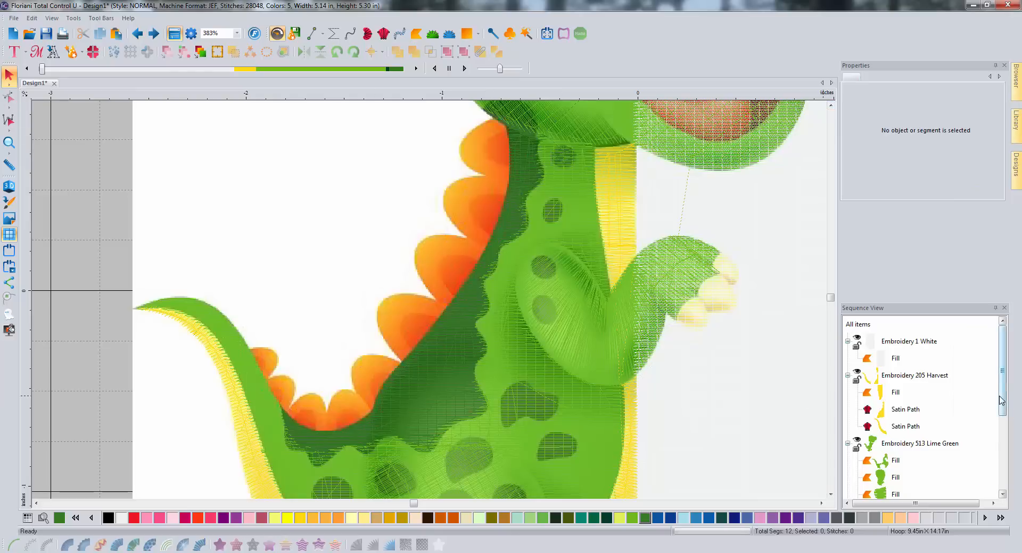
left_click_drag(1001, 407, 1002, 482)
left_click(895, 478)
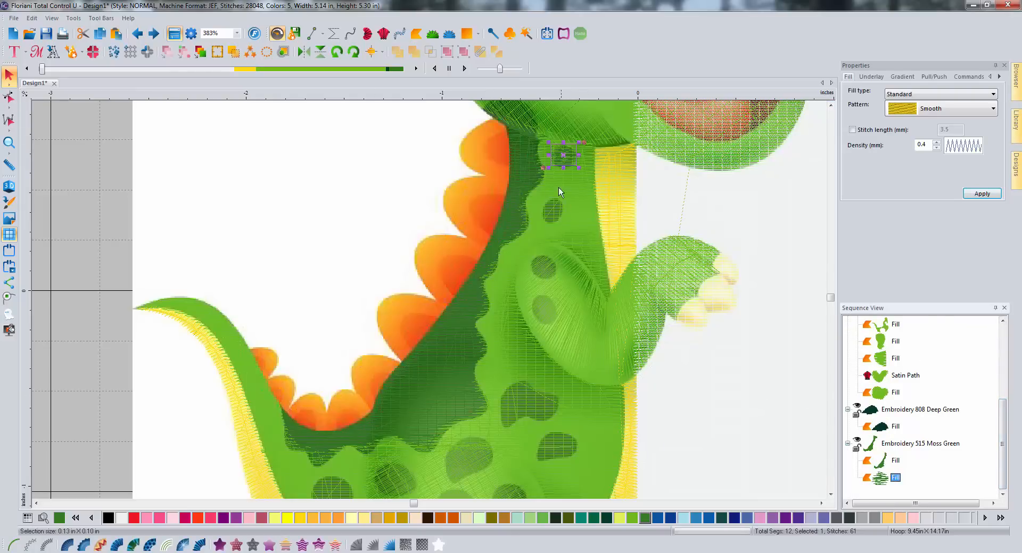
Duplicate the neck spot fill and place the copy over the second neck spot, rotated to match its shape.
right_click(565, 153)
left_click(608, 173)
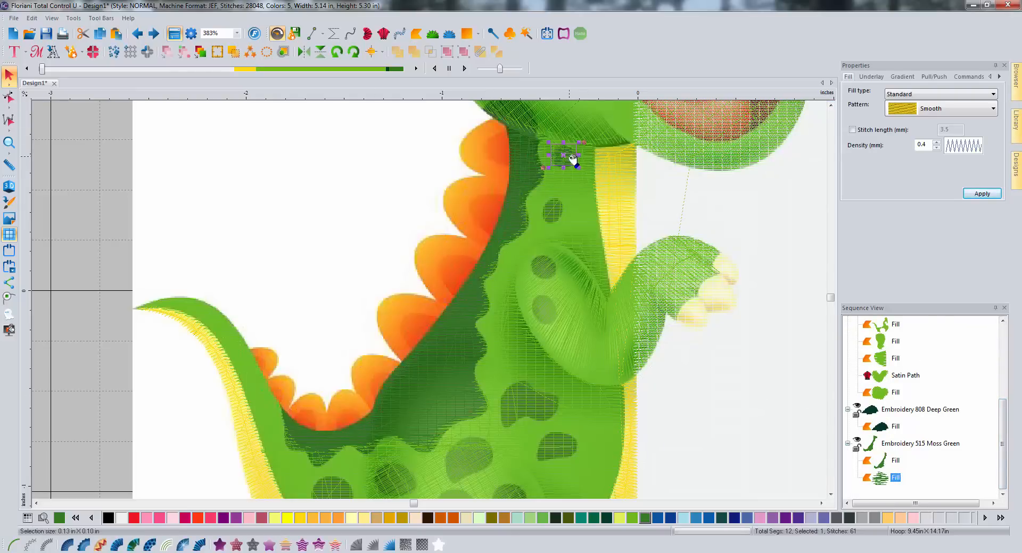
right_click(569, 157)
left_click(593, 188)
left_click_drag(571, 164, 578, 204)
left_click(563, 211)
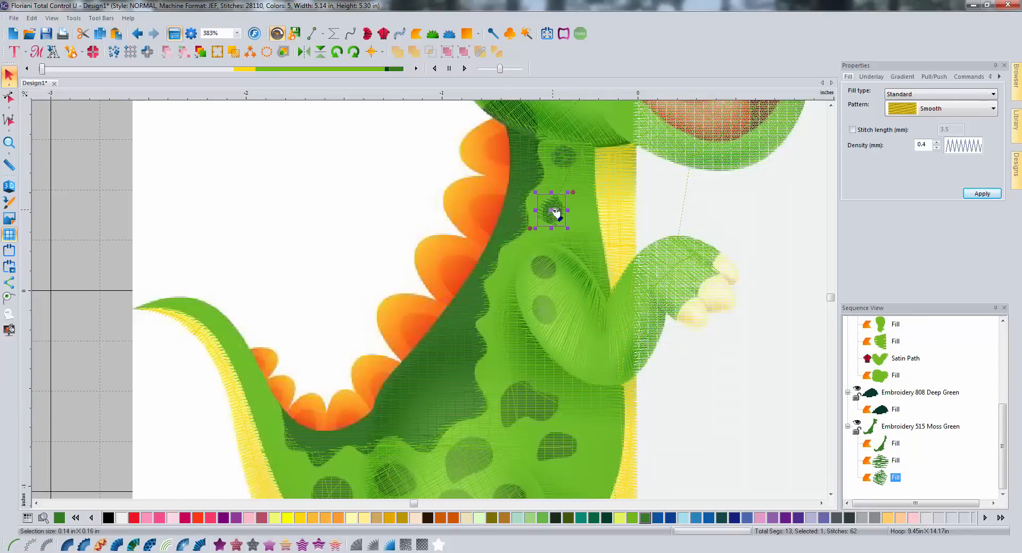
Duplicate the second neck spot fill and fit the copy over the upper spot on the dinosaur's upper arm.
right_click(553, 209)
left_click(575, 229)
right_click(555, 217)
left_click(579, 247)
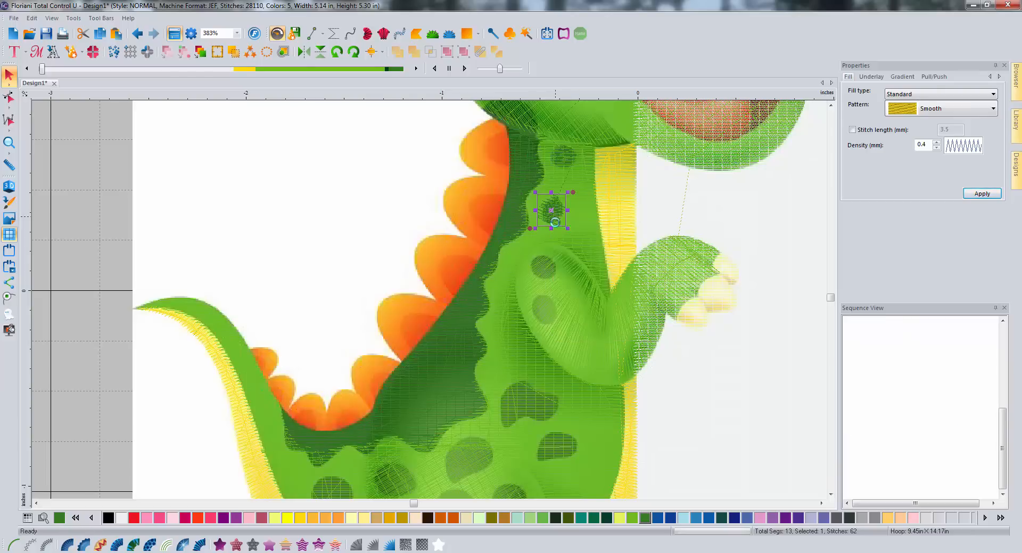
left_click_drag(555, 222, 549, 274)
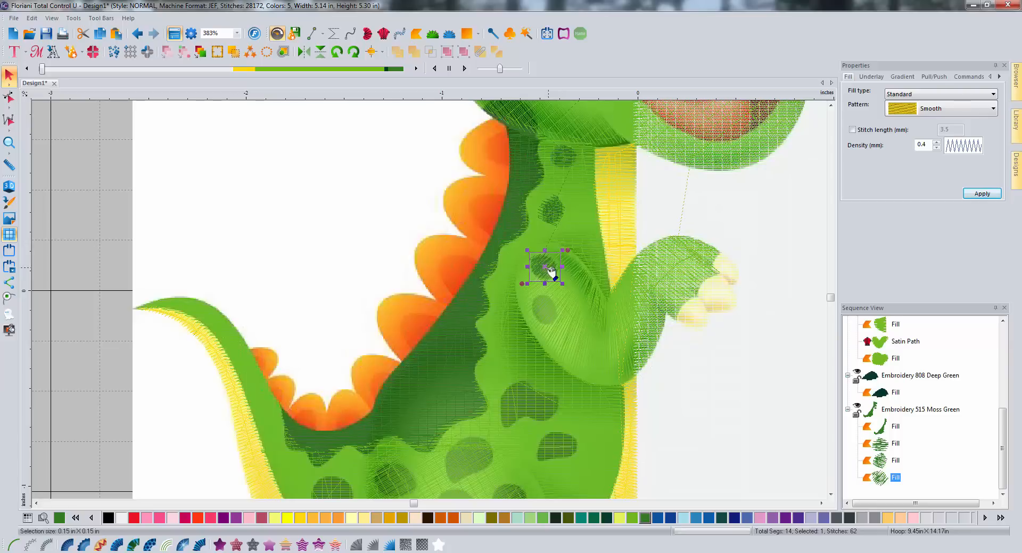
Draw an ellipse about 0.13 by 0.14 in over the lower arm spot and convert it to a standard fill.
left_click(478, 34)
left_click(480, 53)
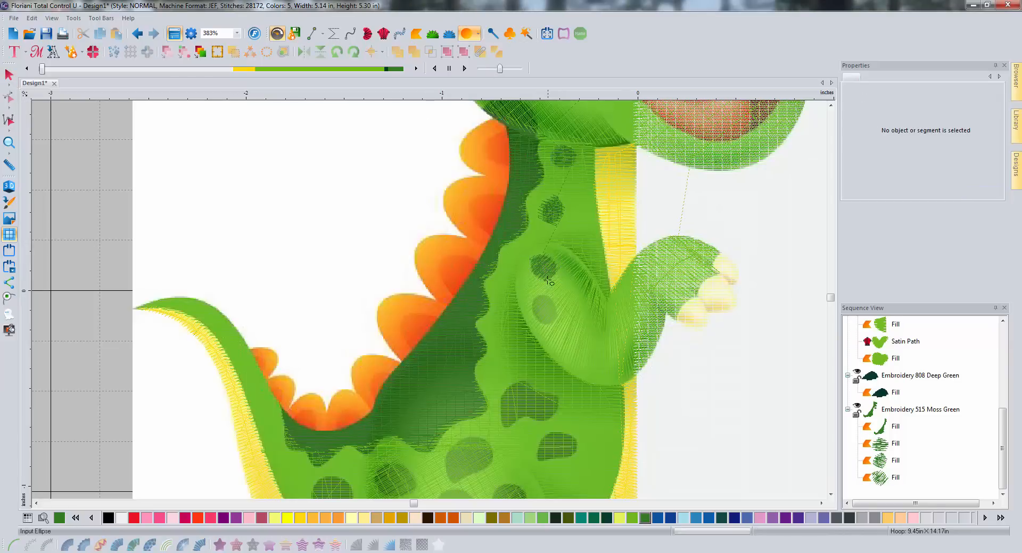
mouse_move(558, 326)
left_mouse_down()
mouse_move(565, 294)
mouse_move(552, 291)
mouse_move(554, 309)
left_mouse_up()
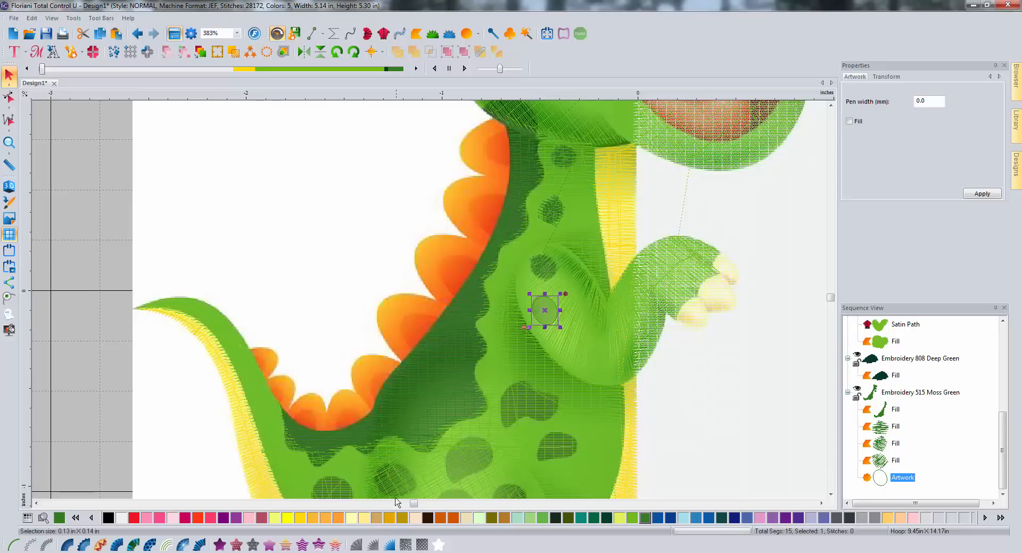
left_click(217, 546)
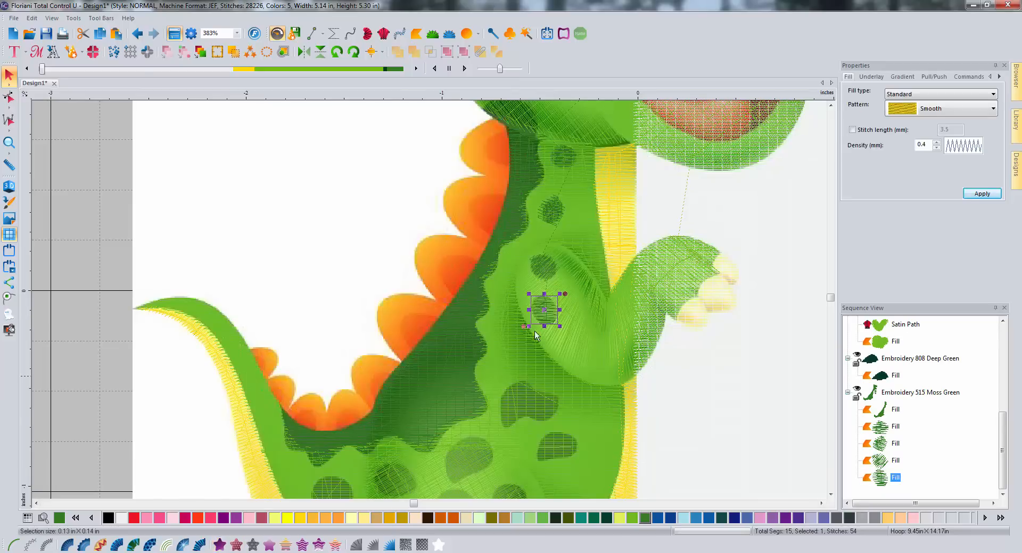
Draw an ellipse about 0.17 by 0.15 in over the round spot near the thigh's front edge and convert it to a standard fill.
scroll(585, 306, "down", 3)
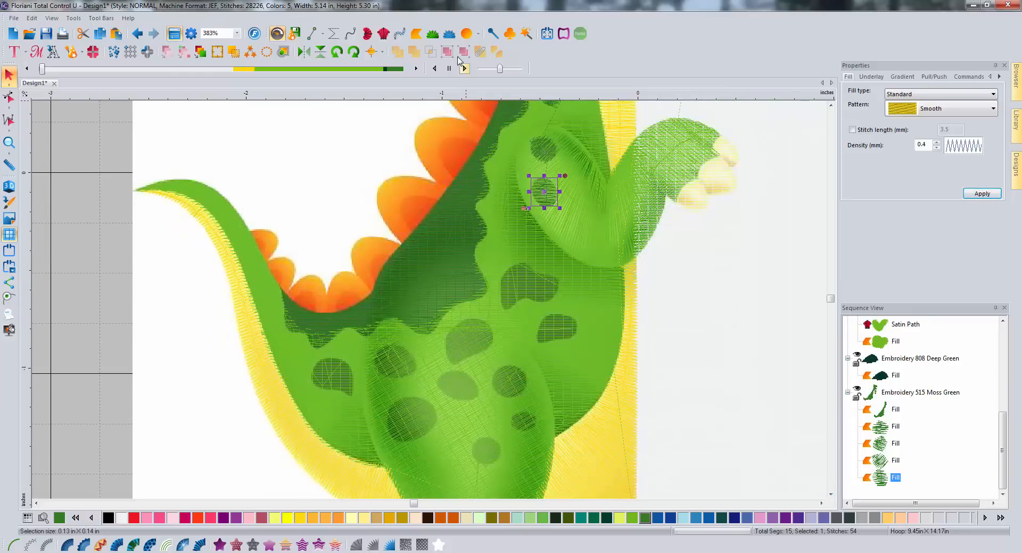
left_click(466, 33)
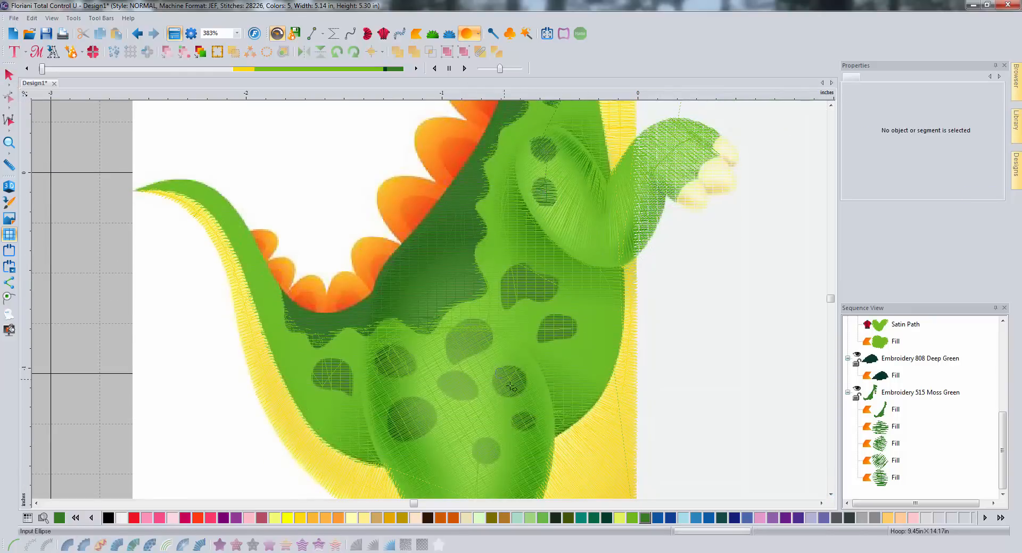
left_click_drag(510, 387, 528, 398)
left_click_drag(527, 398, 525, 397)
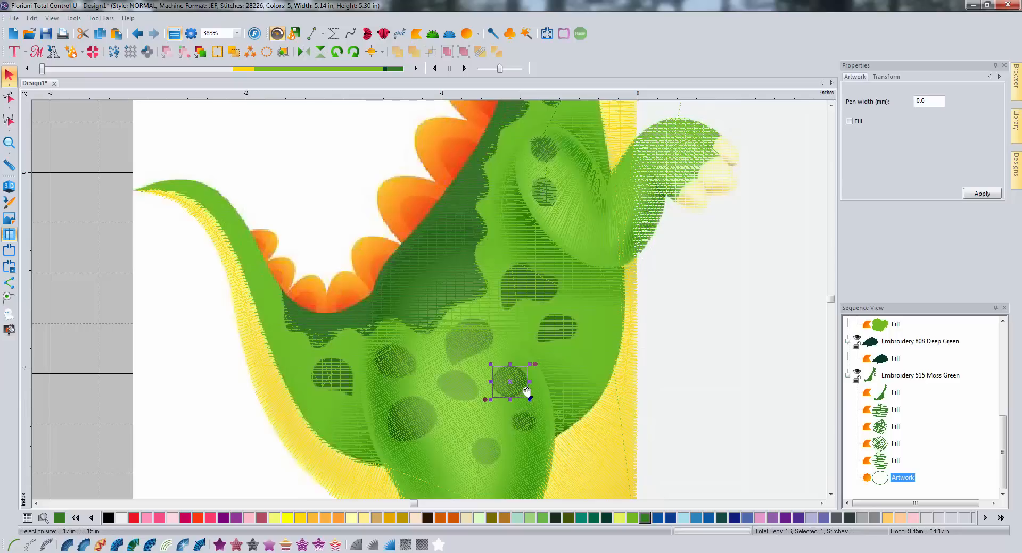
left_click(219, 545)
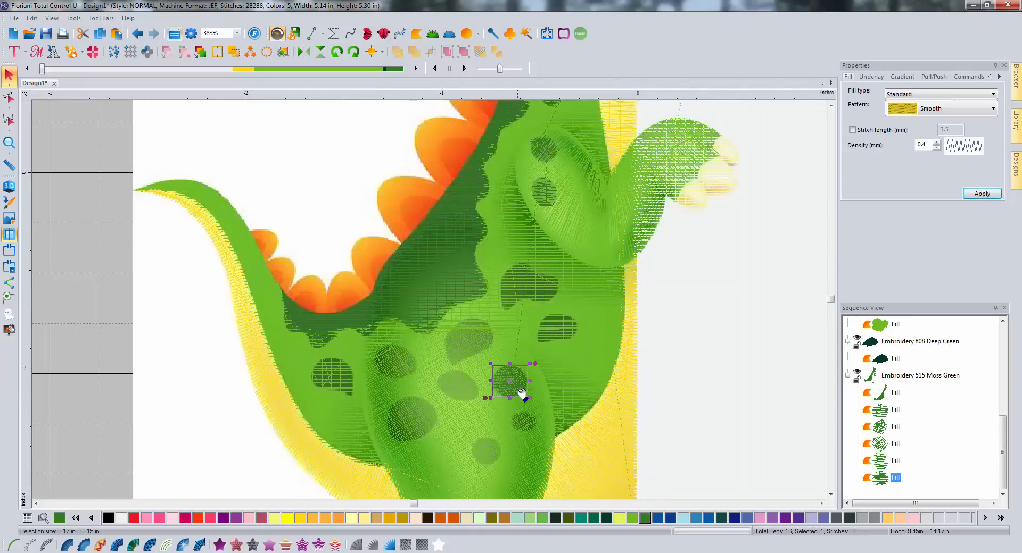
Trace the large irregular spot on the body below the arm and convert the closed outline to a standard fill.
left_click(311, 33)
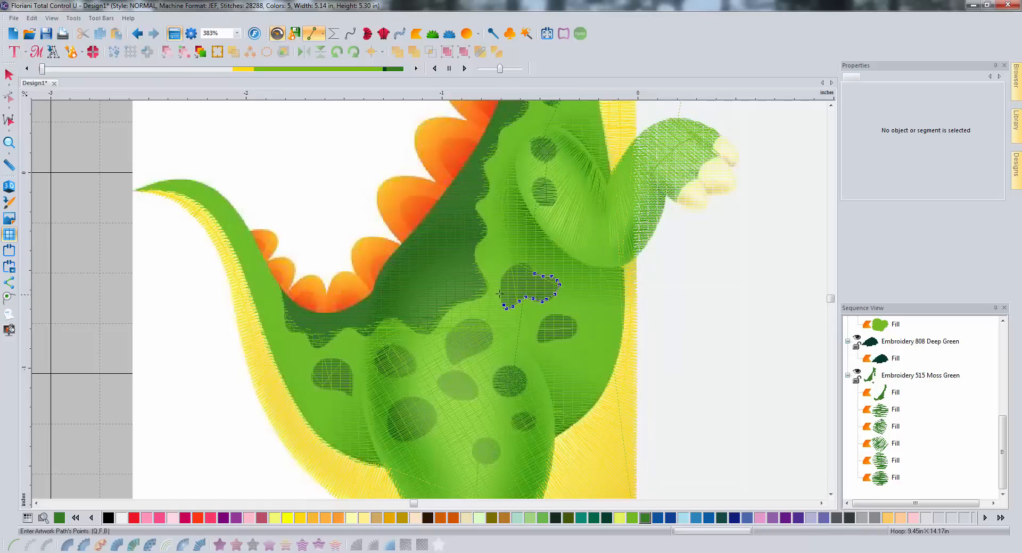
left_click(533, 276)
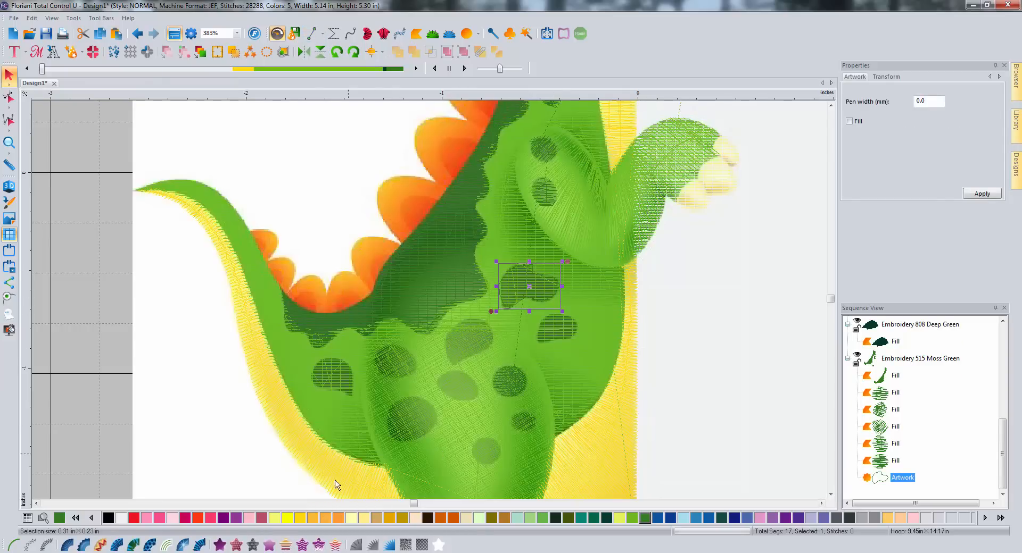
left_click(219, 545)
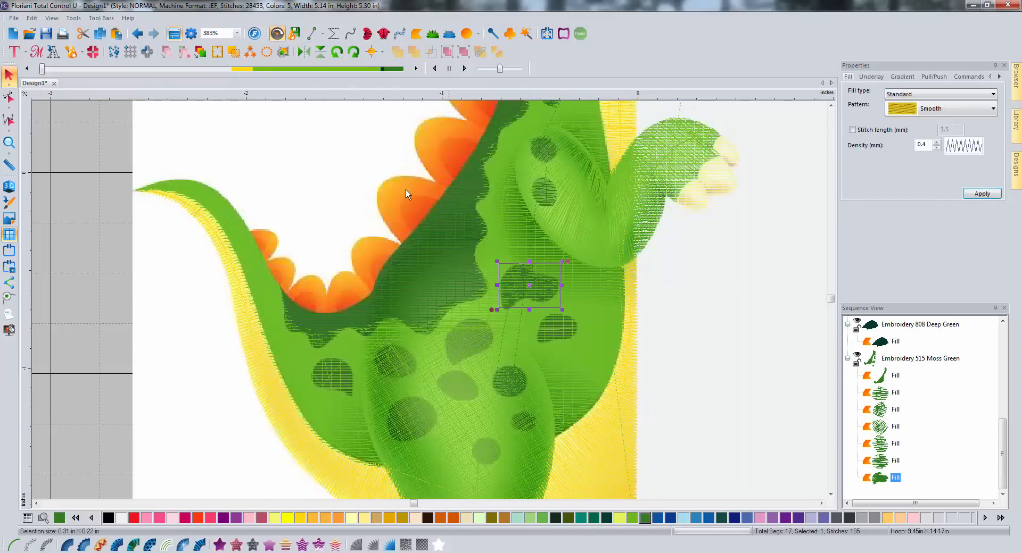
Trace the smaller body spot just below the large irregular one and convert the outline to a standard fill.
left_click(312, 34)
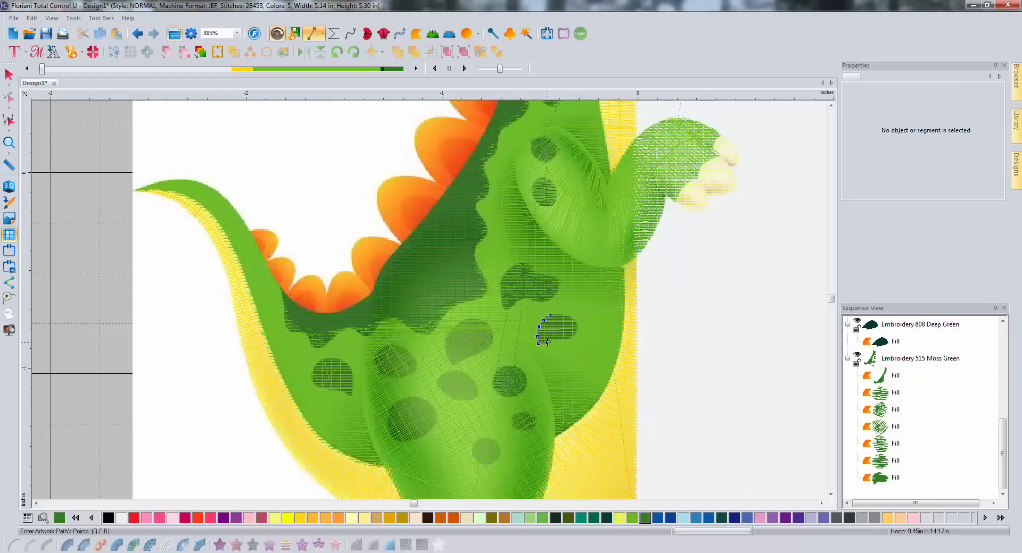
right_click(567, 309)
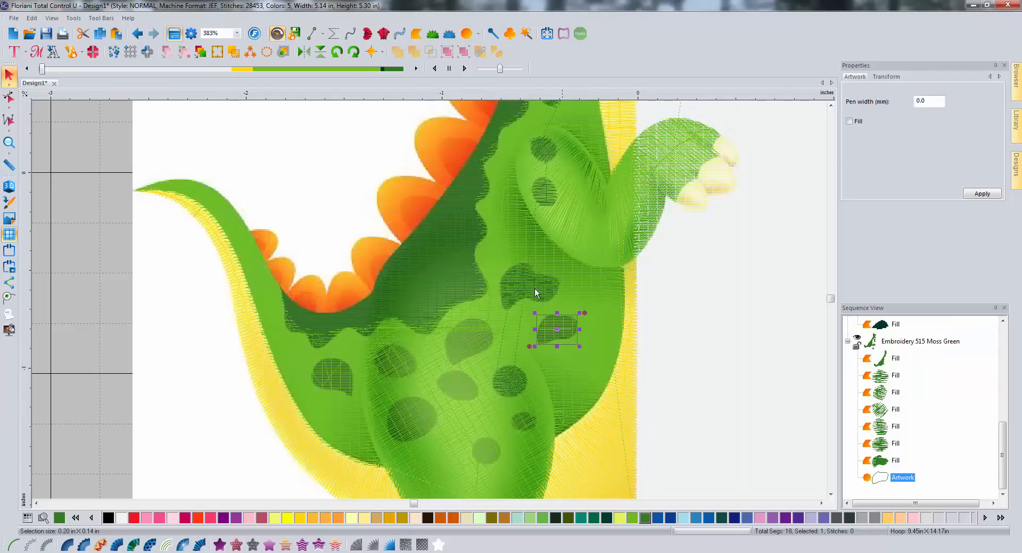
left_click(220, 545)
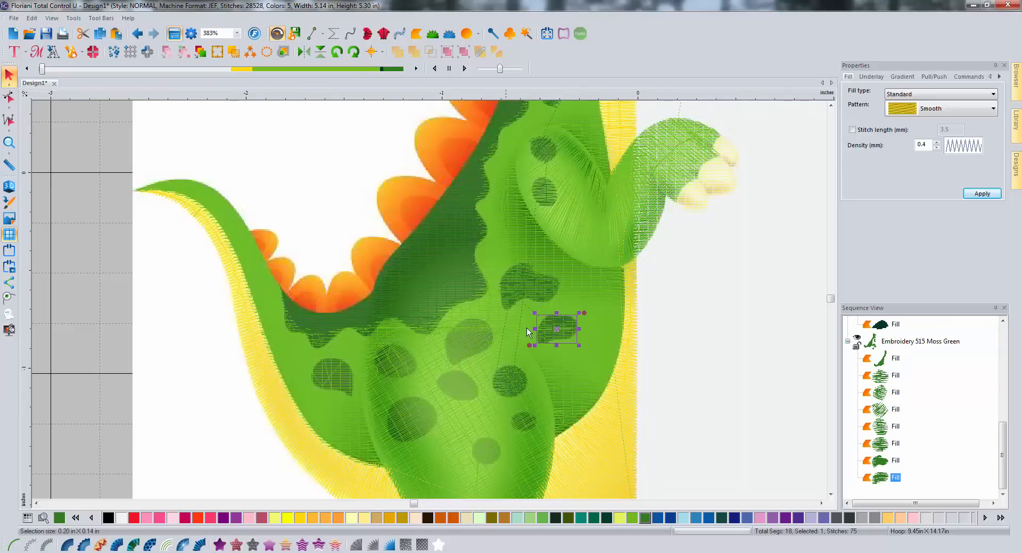
left_click(681, 317)
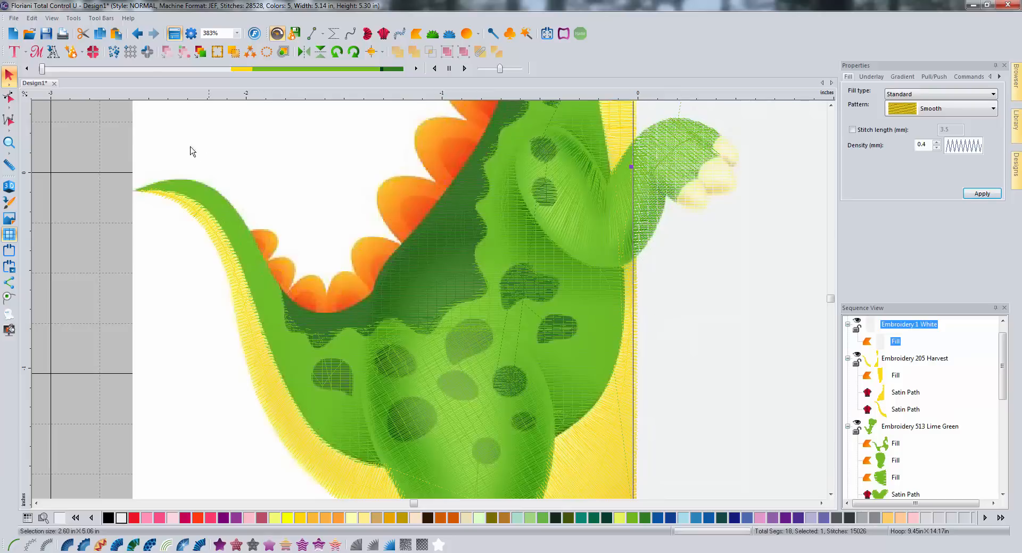
Trace the large spot at the top of the thigh and convert the closed outline to a standard fill.
left_click(312, 33)
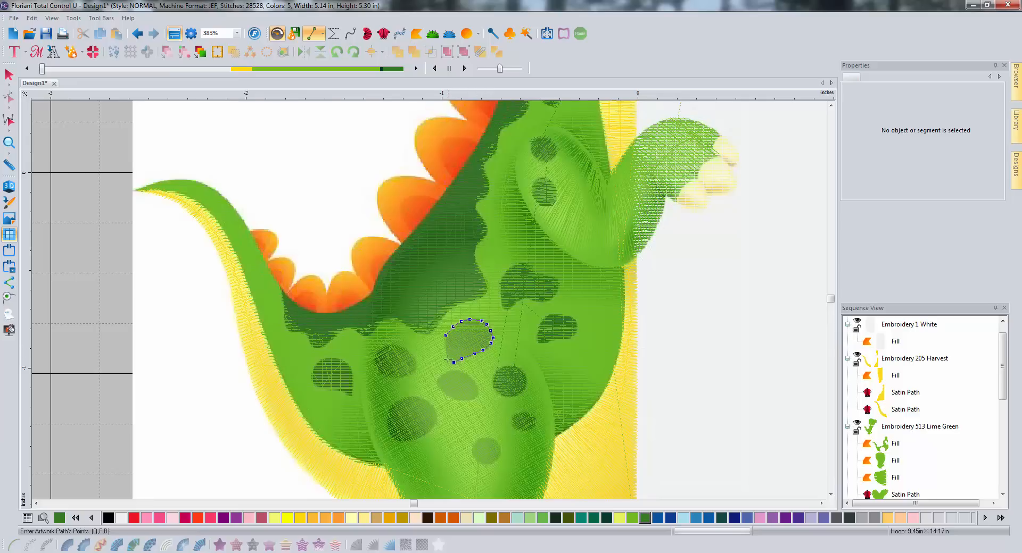
left_click(445, 336)
right_click(444, 337)
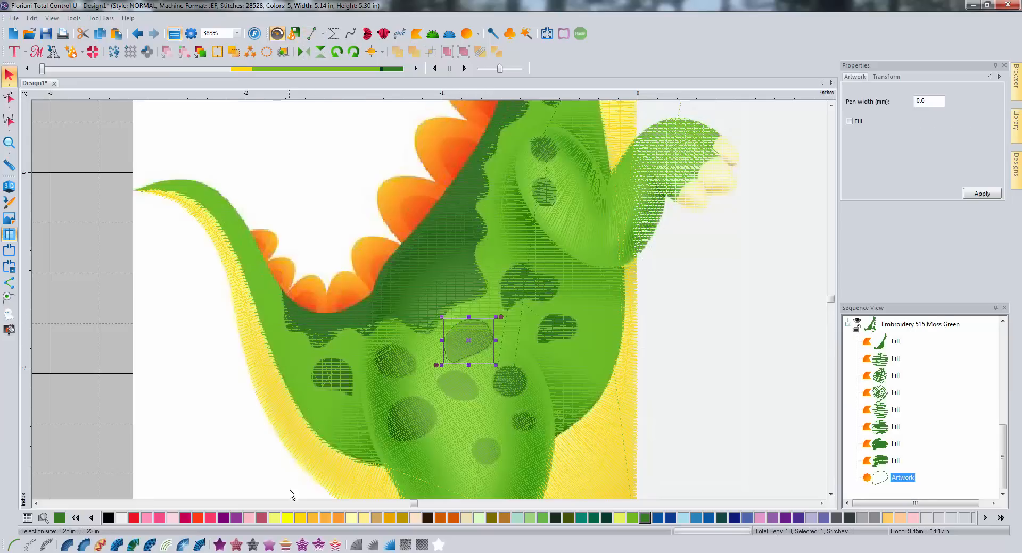
left_click(220, 545)
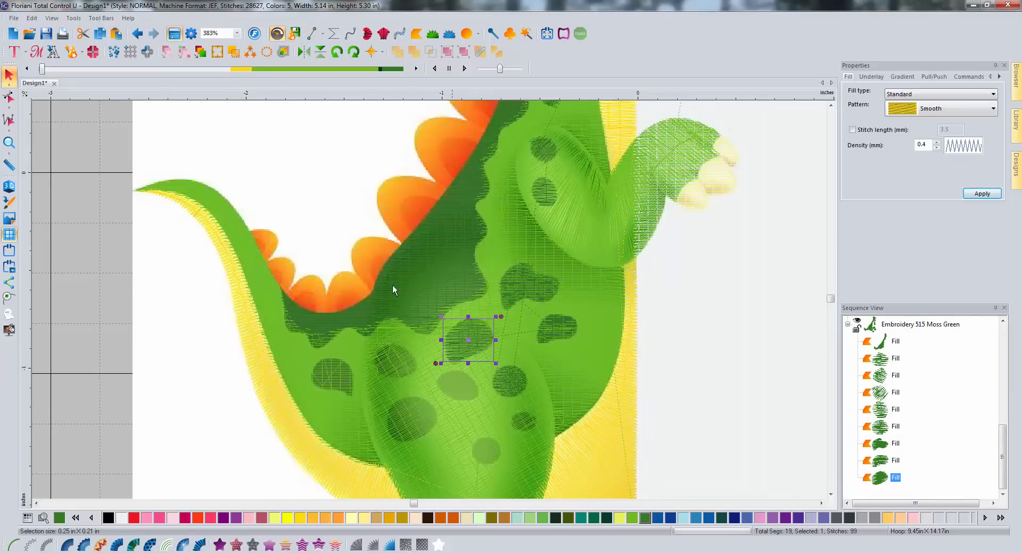
Trace the oval spot in the middle of the thigh and the small spot near its front edge, converting both to standard fills.
left_click(314, 33)
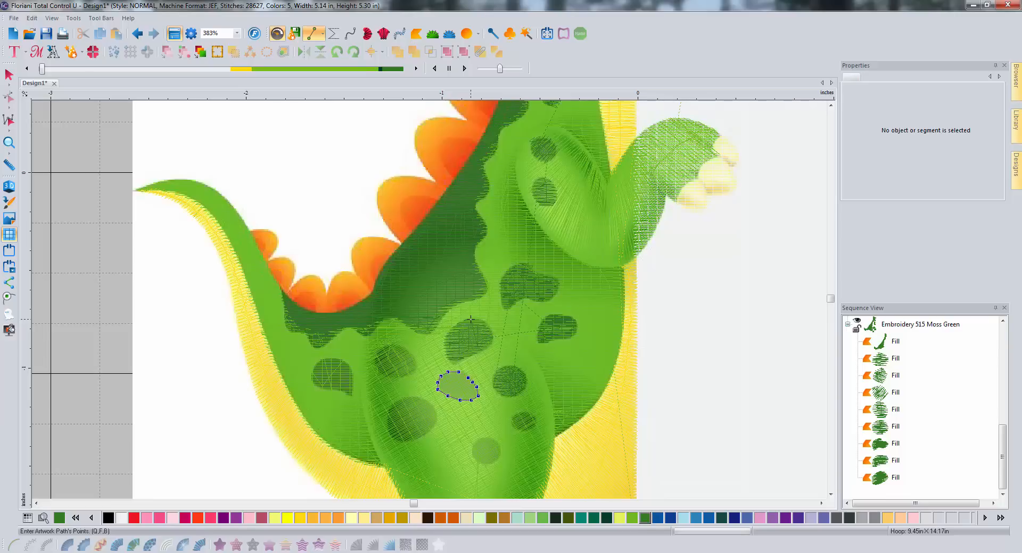
left_click(458, 373)
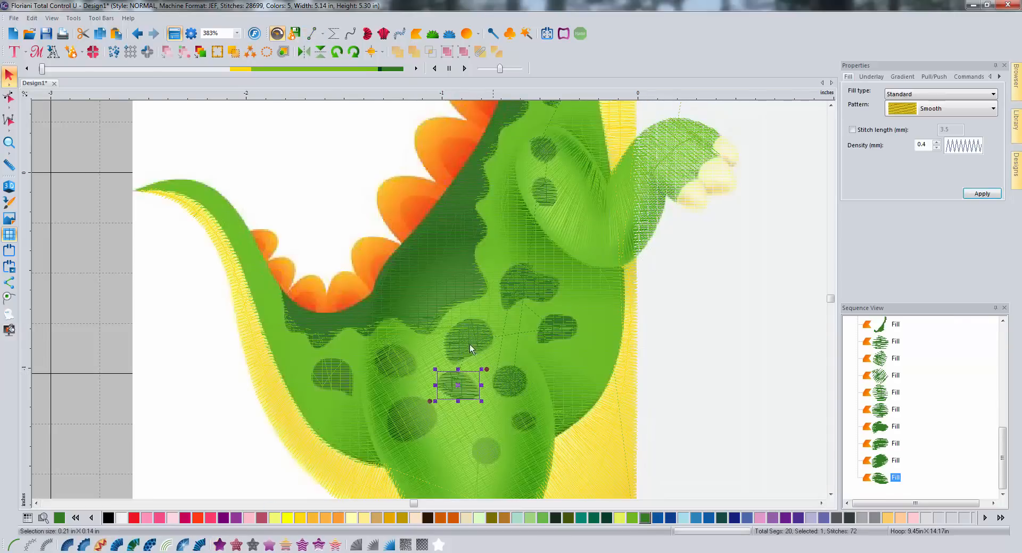
left_click(313, 34)
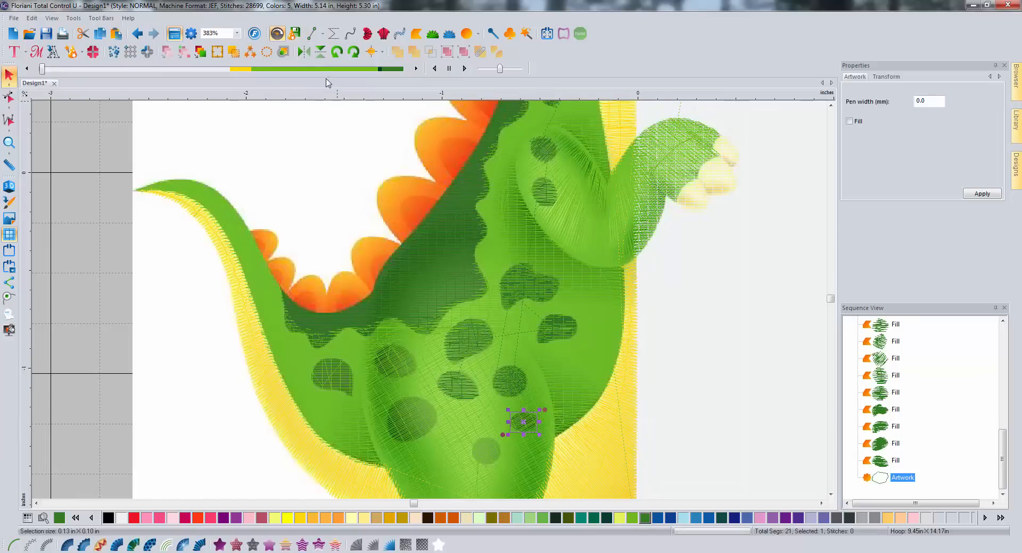
left_click(219, 545)
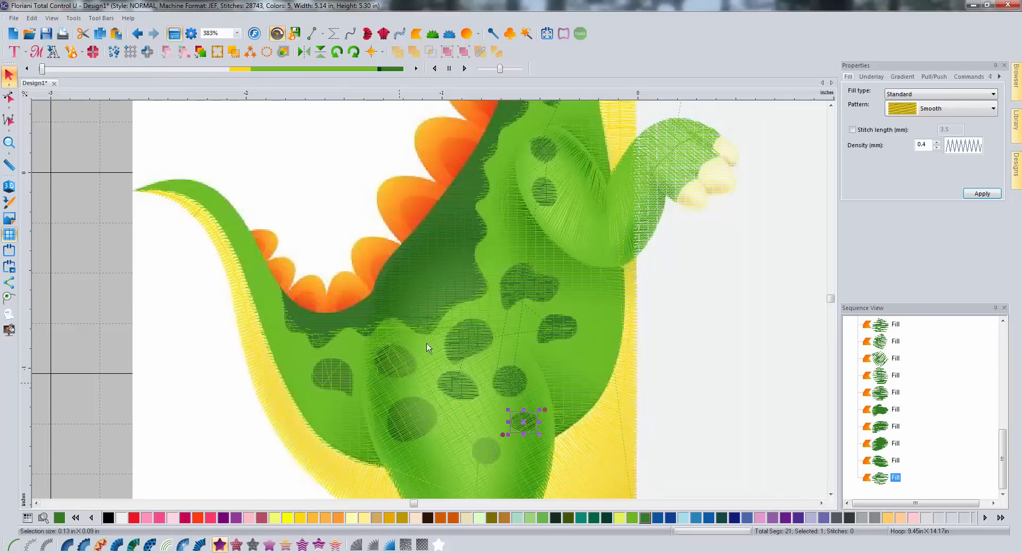
Trace the spot at the thigh's upper rear edge and convert the closed outline to a standard fill.
left_click(321, 34)
left_click(310, 51)
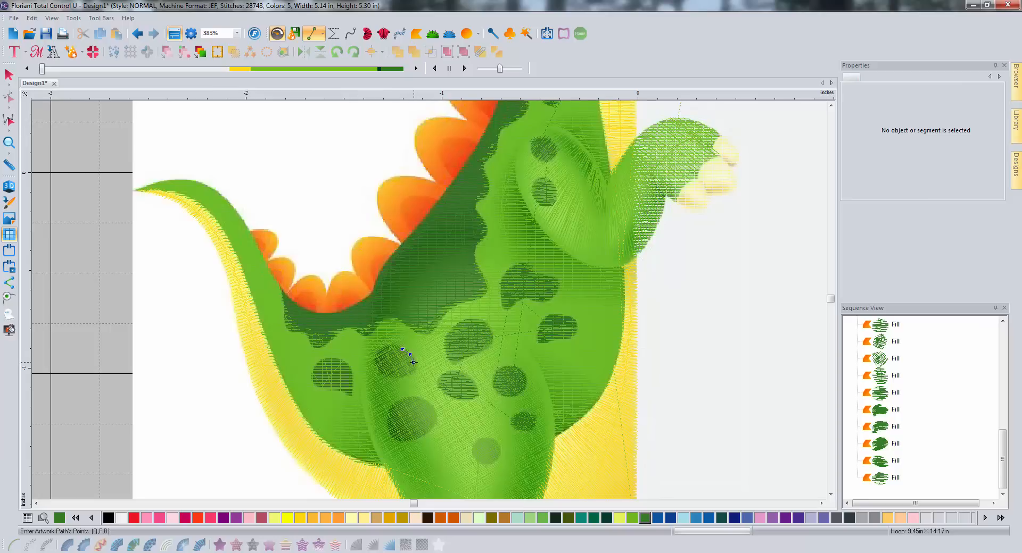
left_click(378, 369)
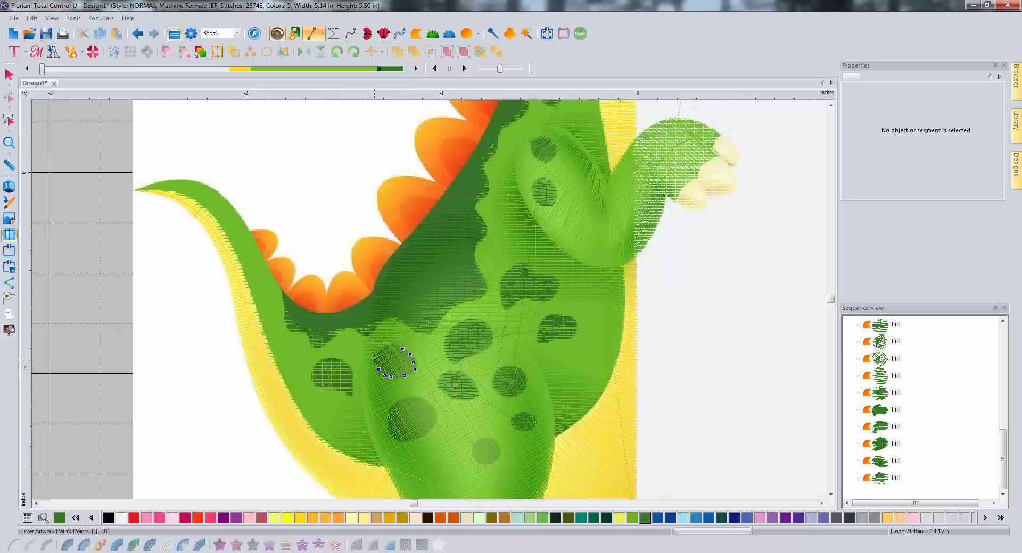
left_click(402, 349)
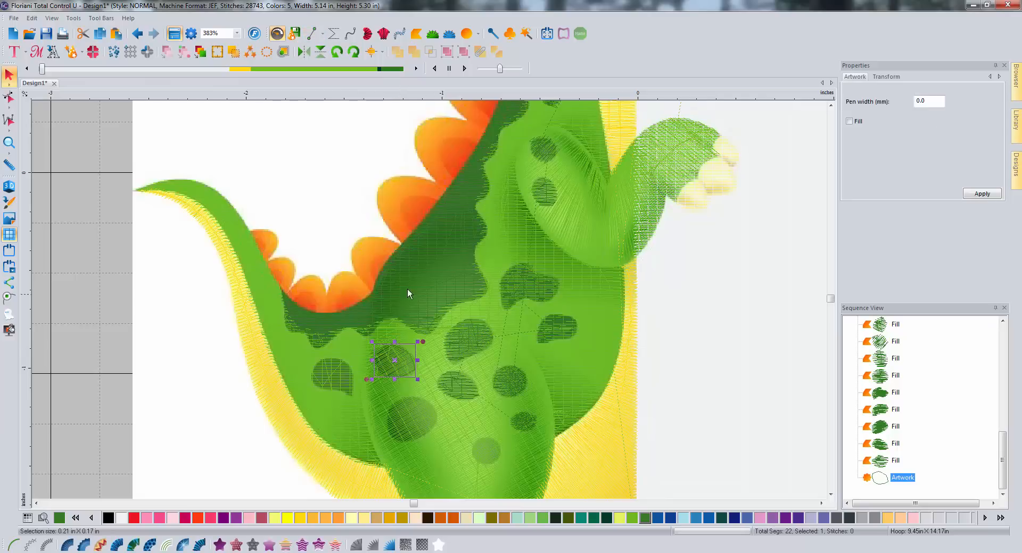
key("space")
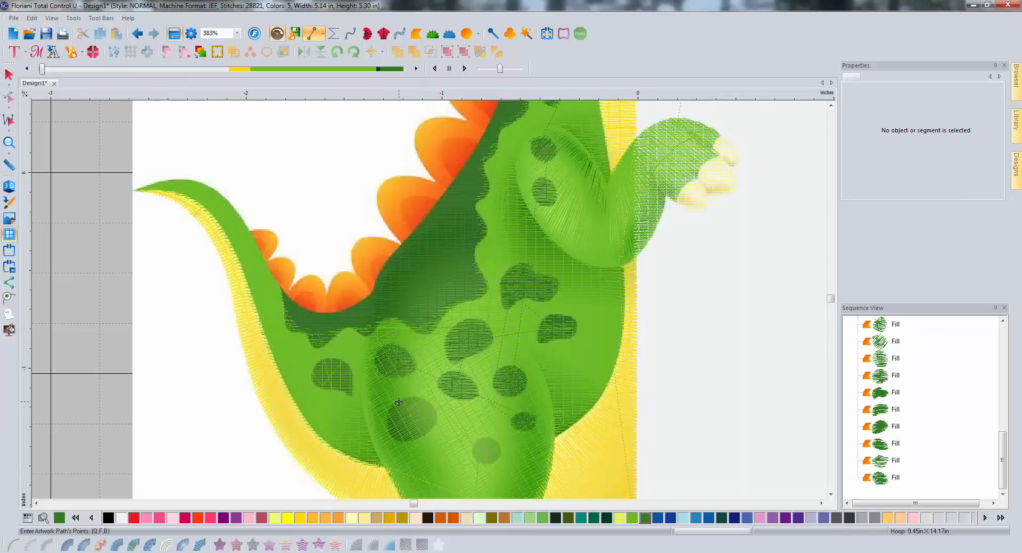
Trace the large spot low on the thigh's rear side, about 0.24 × 0.23 in, and convert it to a standard fill.
left_click(389, 420)
left_click(390, 435)
left_click(397, 440)
left_click(432, 427)
key("Return")
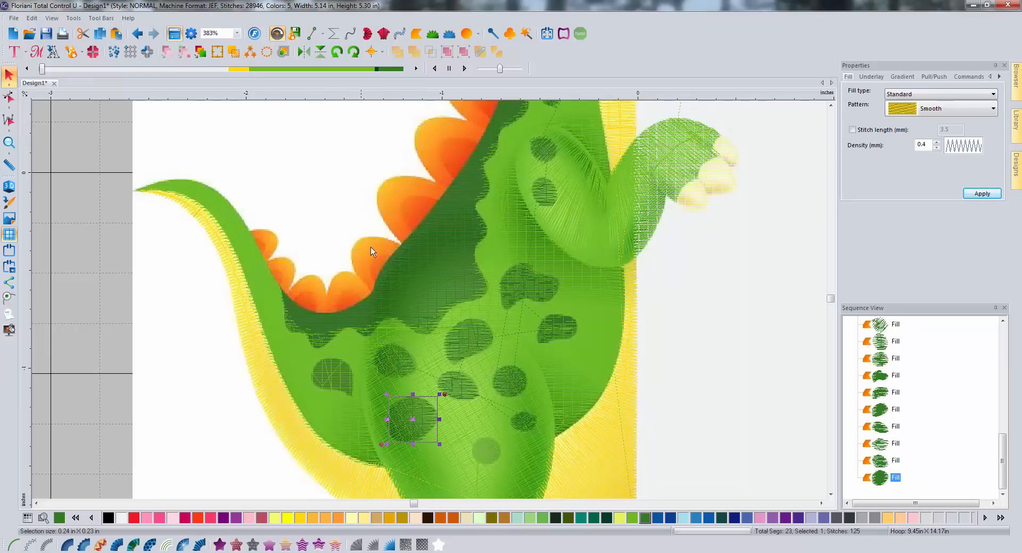
Trace the spot at the base of the tail, about 0.20 × 0.18 in, and convert the outline to a standard fill.
left_click(312, 34)
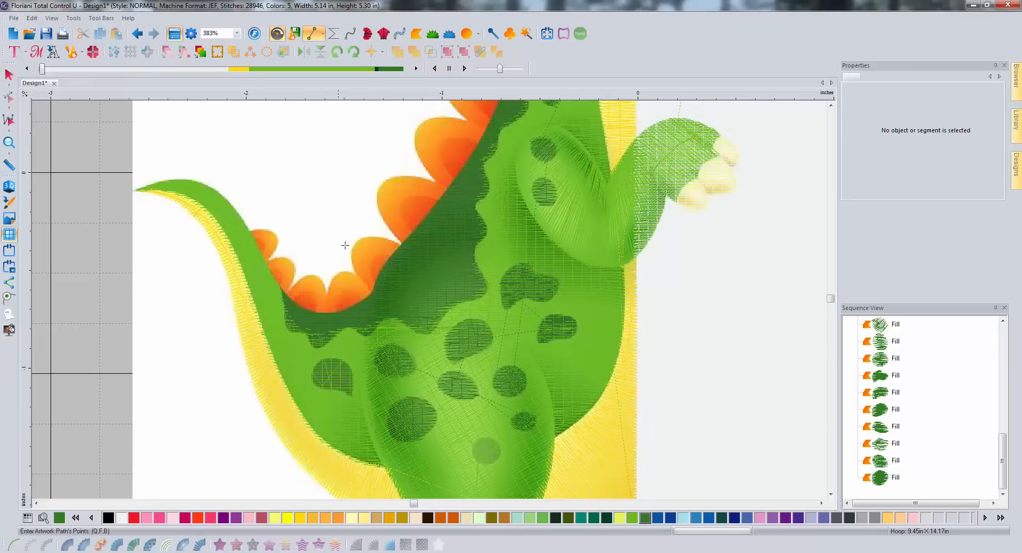
left_click(315, 364)
left_click(313, 374)
left_click(319, 384)
left_click(330, 361)
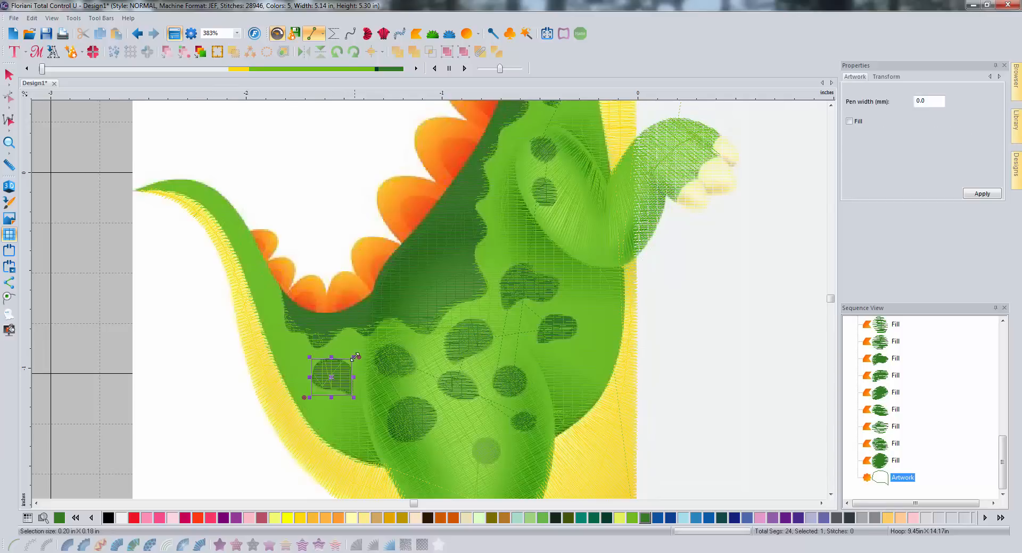
left_click(219, 545)
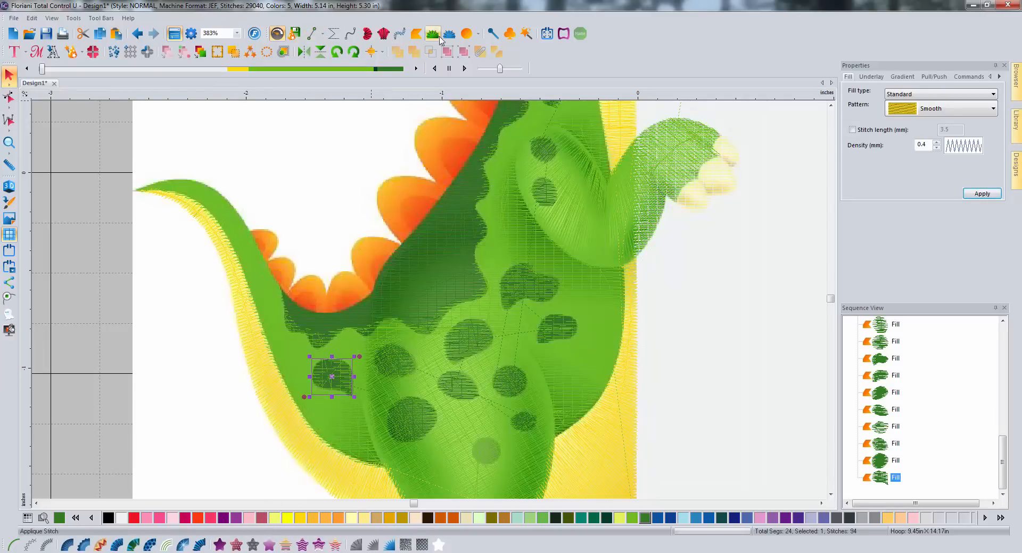
Draw an ellipse over the small round spot low in the middle of the thigh and convert it to a standard fill.
left_click(476, 34)
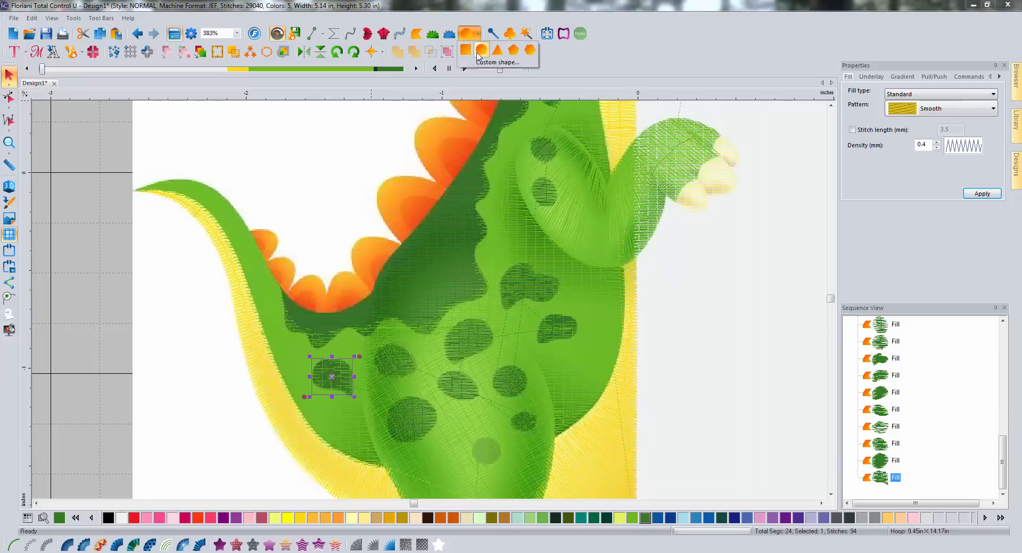
left_click(481, 50)
left_click_drag(475, 437, 499, 464)
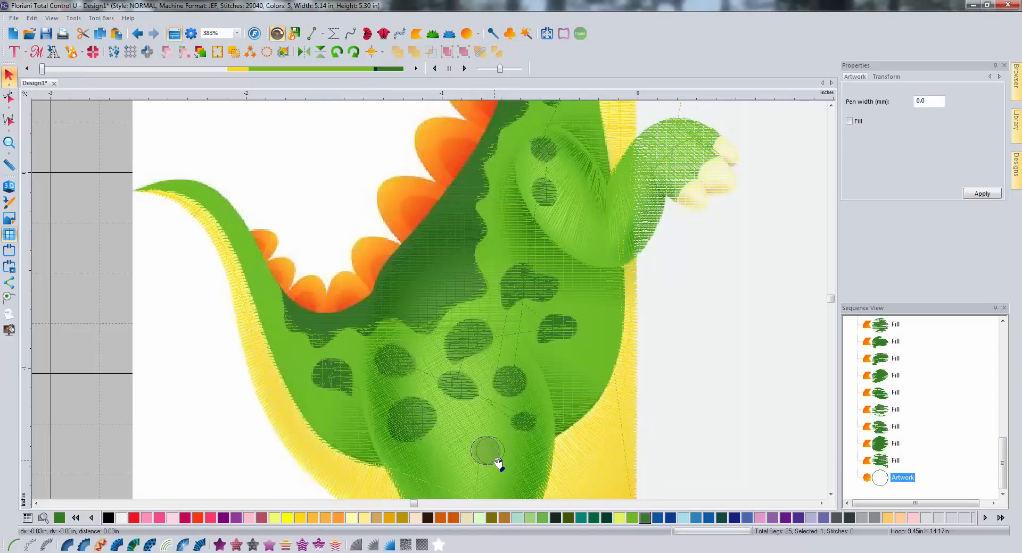
left_click(219, 545)
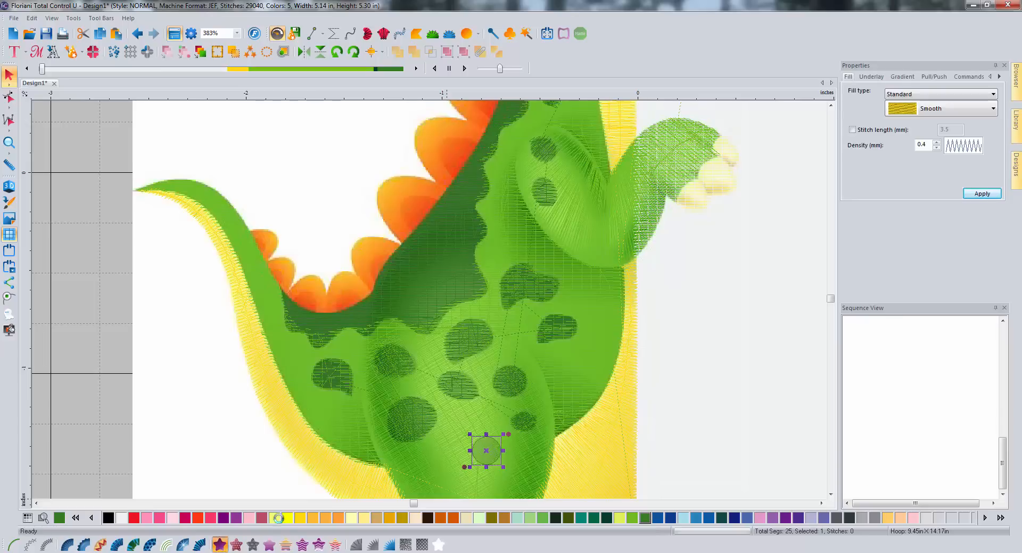
left_click(755, 337)
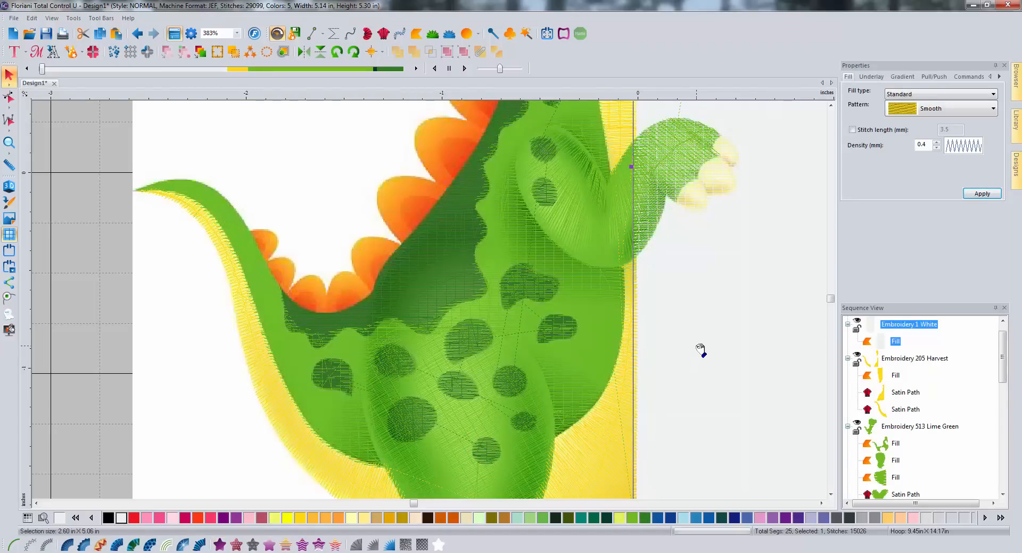
left_click(235, 394)
Recolor the Deep Green fill above the snout to 513 Lime Green.
scroll(385, 363, "down", 2)
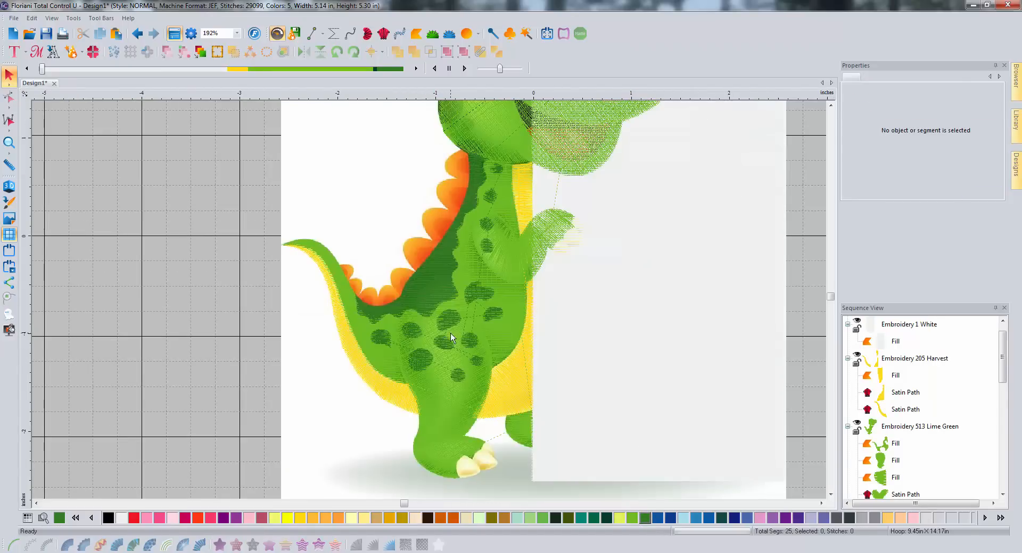
scroll(836, 107, "up", 2)
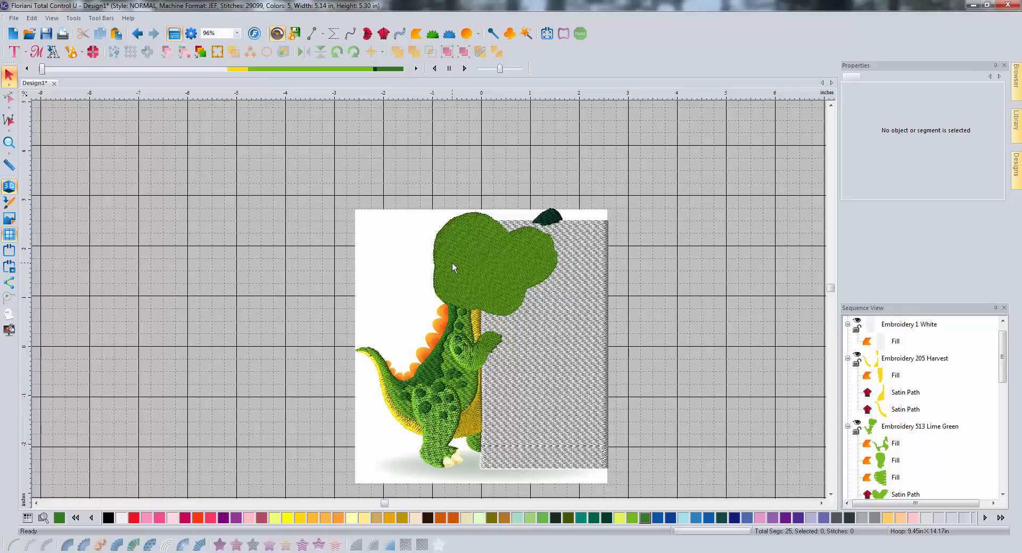
left_click(552, 213)
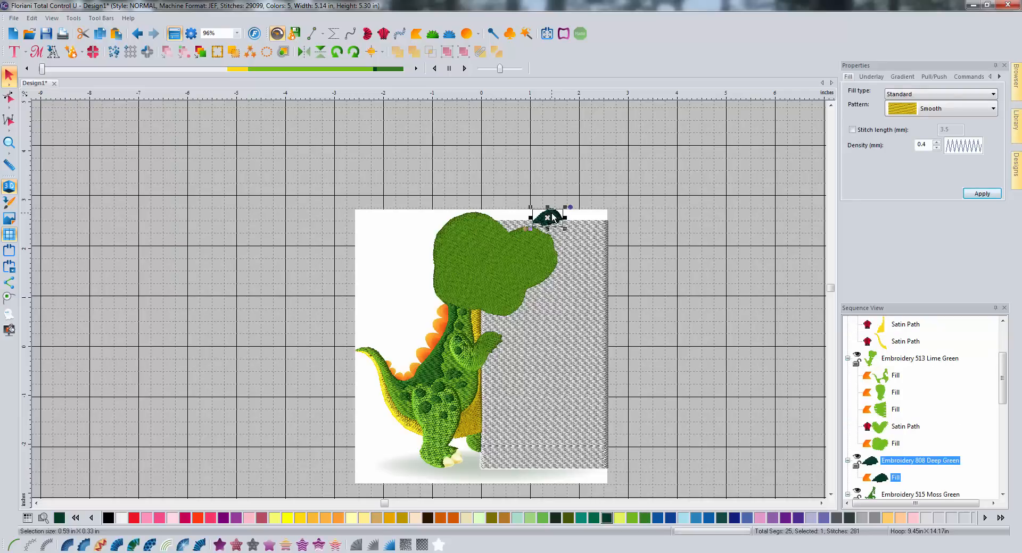
left_click(644, 521)
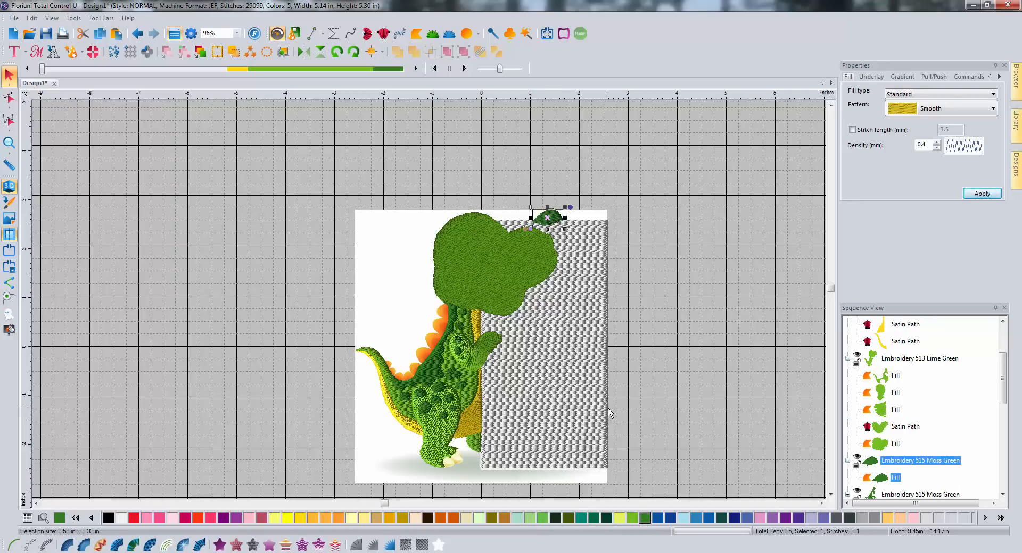
left_click(632, 521)
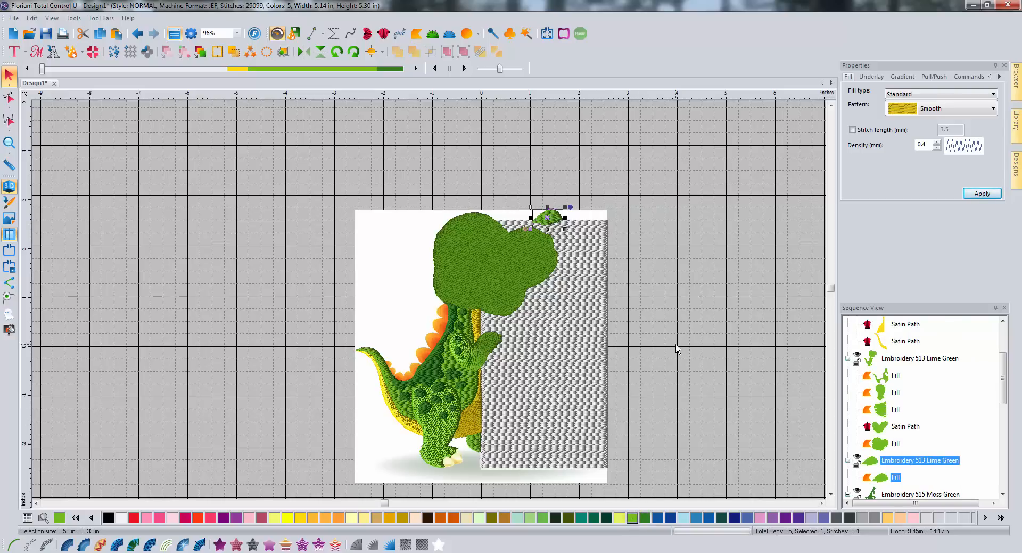
left_click(656, 286)
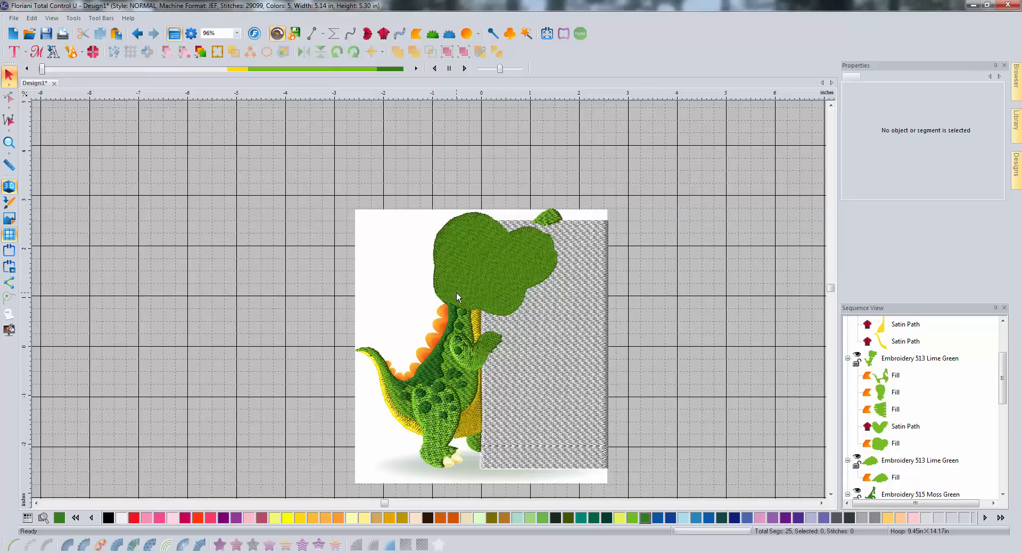
Trace the dark spot where the head meets the neck, about 0.29 × 0.19 in, and convert it to a standard fill.
scroll(457, 298, "up", 1)
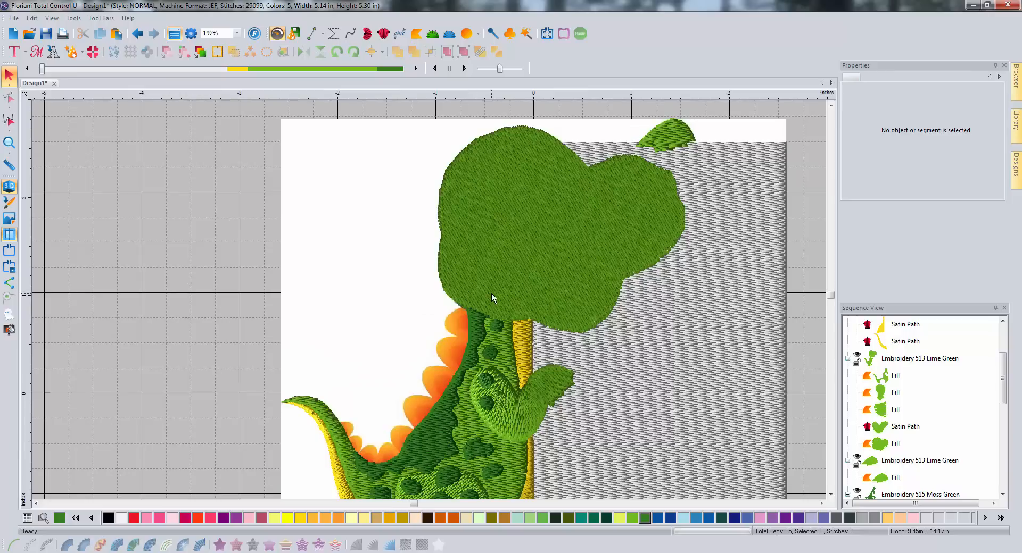
scroll(490, 300, "up", 1)
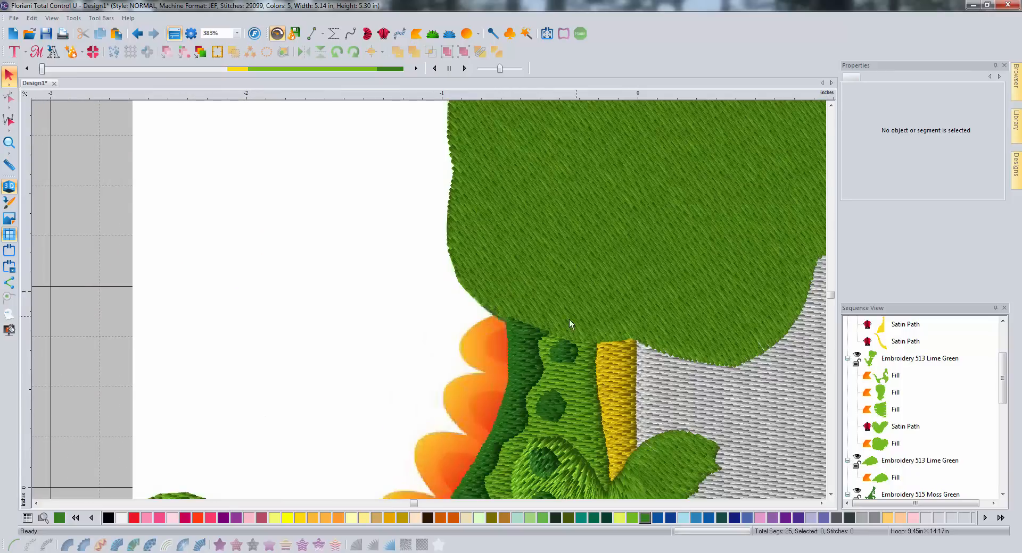
left_click(9, 187)
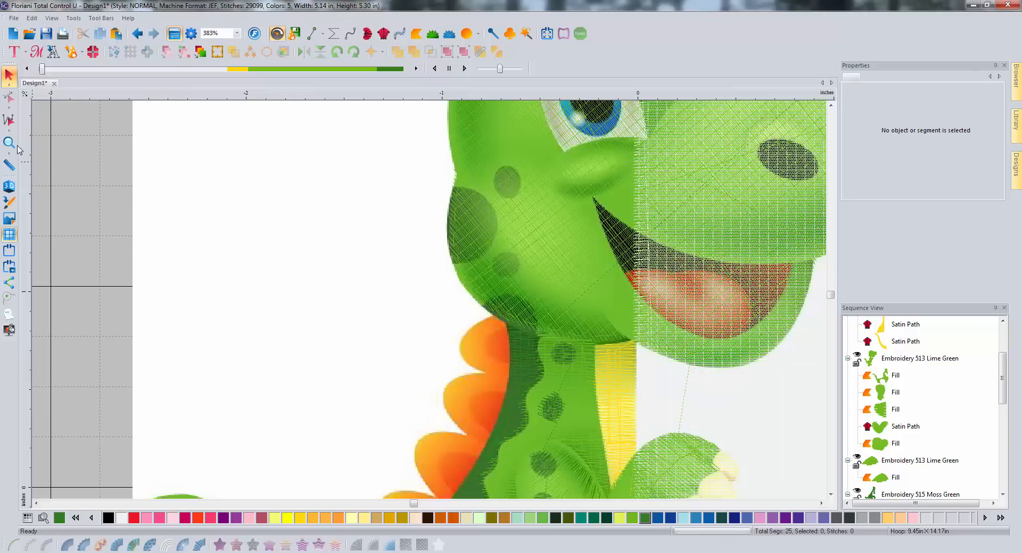
left_click(312, 33)
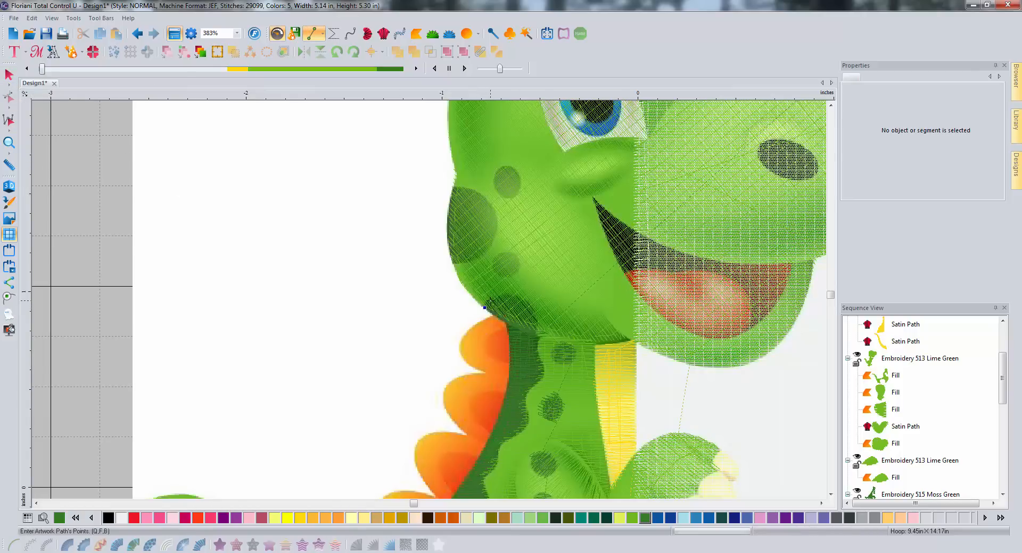
left_click(514, 295)
left_click(526, 301)
left_click(535, 311)
left_click(539, 331)
scroll(532, 327, "up", 1)
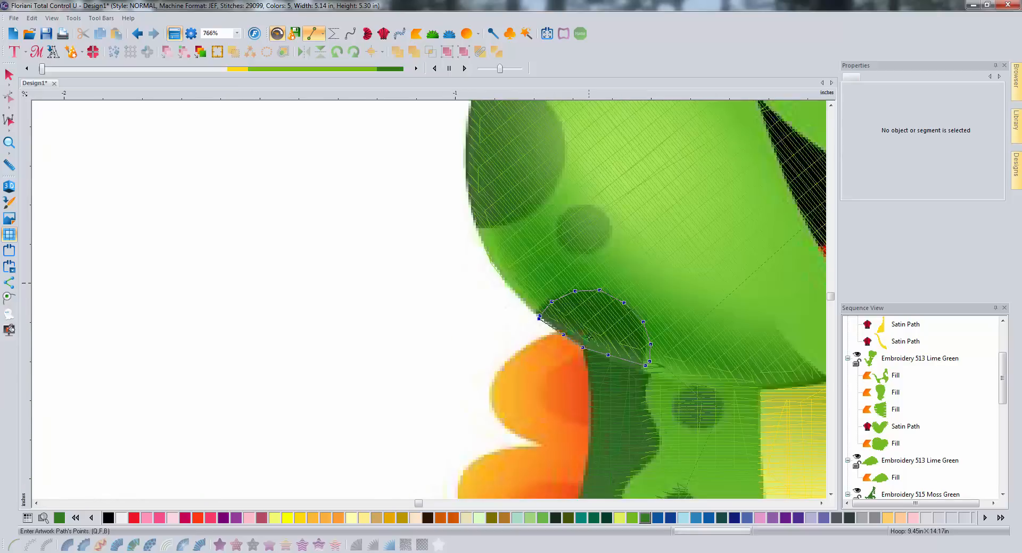
key("Return")
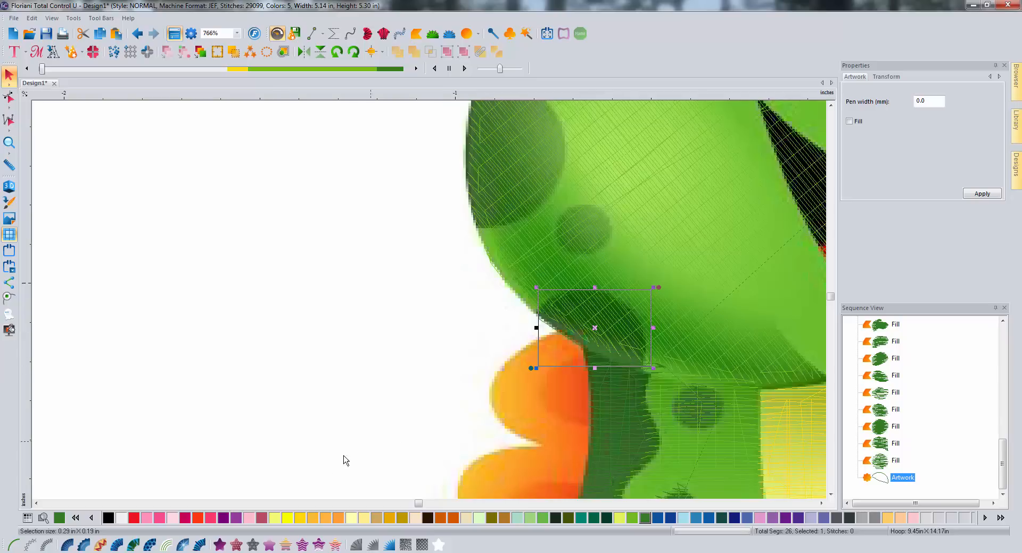
left_click(219, 546)
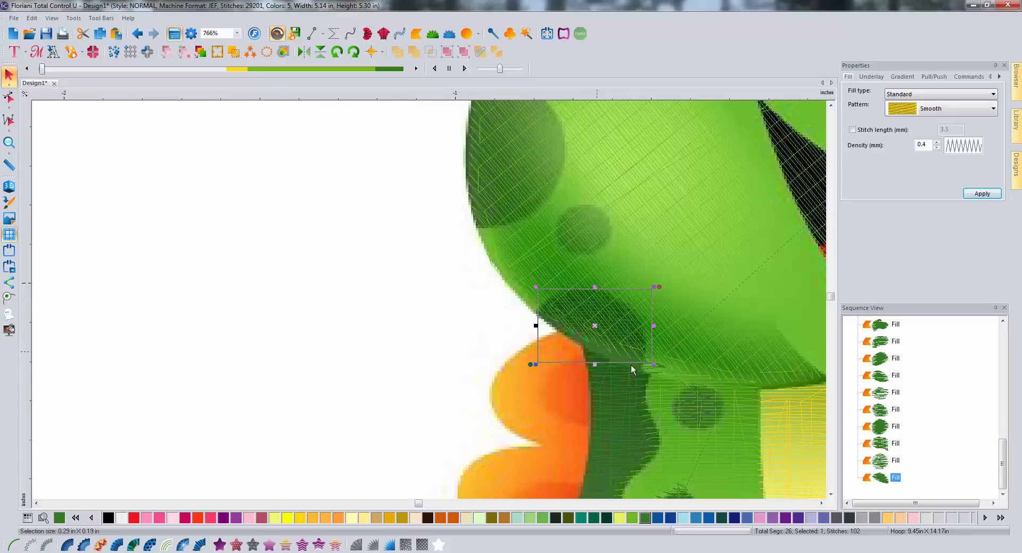
left_click(476, 340)
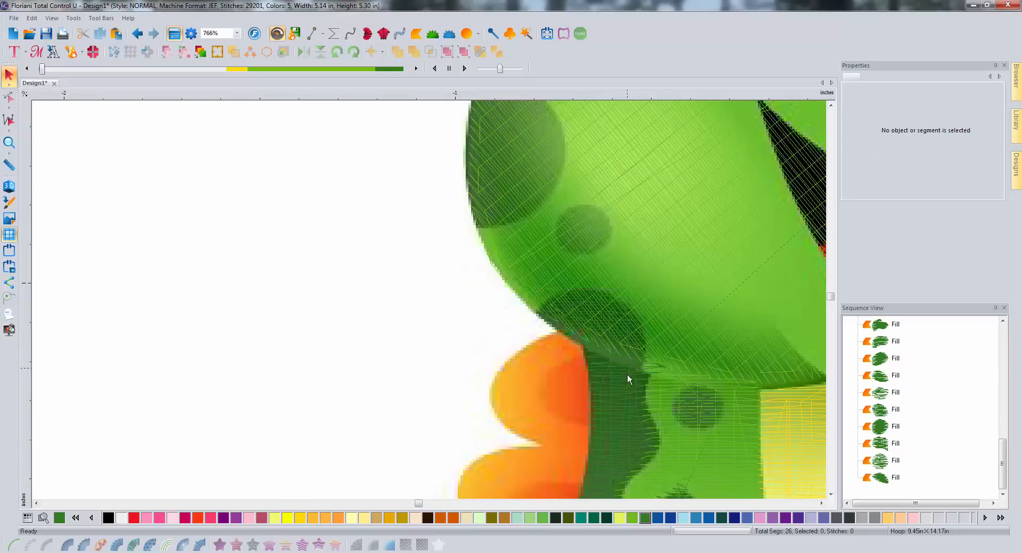
Reshape the lime green head fill by shifting two outline points along the lower edge beside the neck spot.
left_click_drag(1002, 459, 1009, 381)
left_click(896, 426)
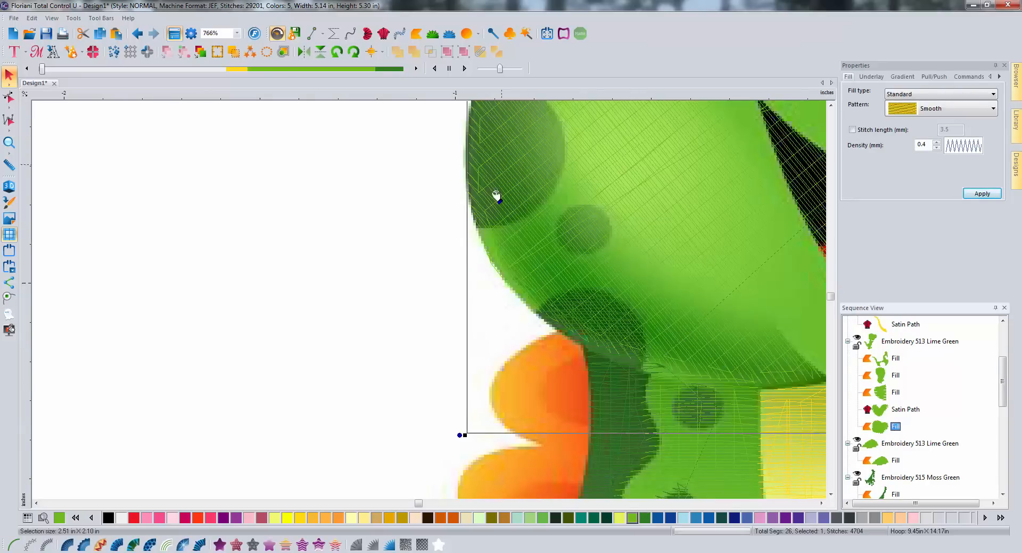
left_click(9, 98)
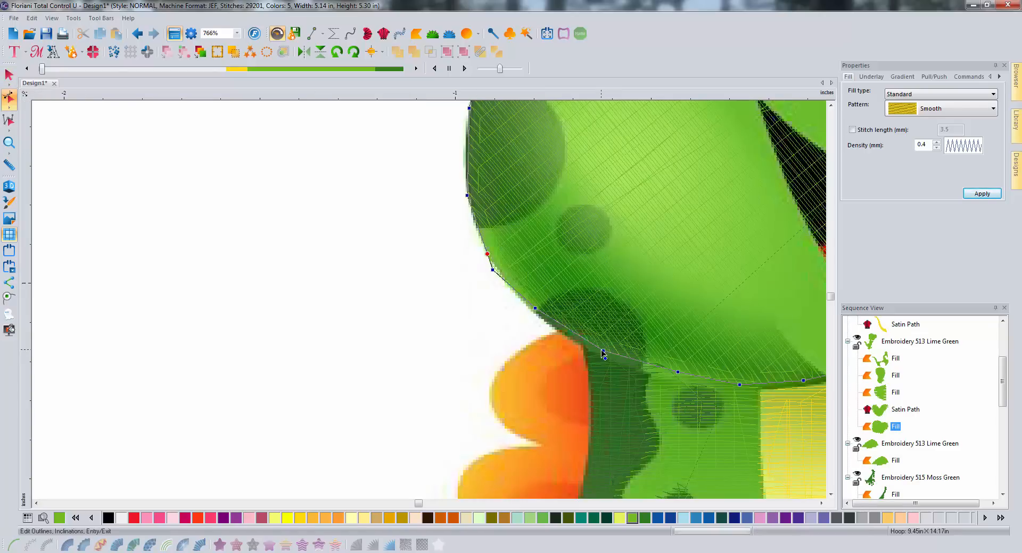
left_click_drag(602, 351, 596, 353)
left_click_drag(535, 315, 529, 310)
key("Escape")
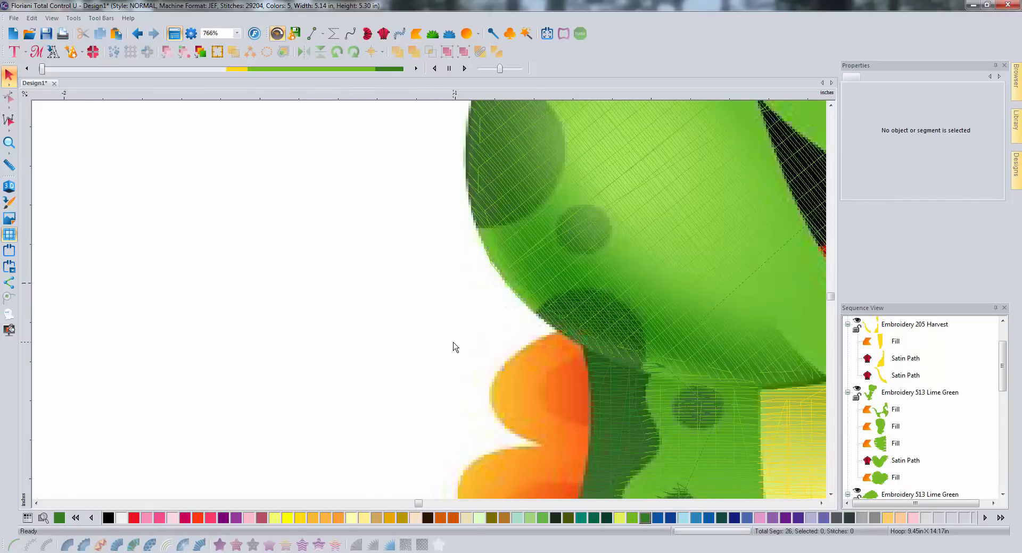
Trace the large spot on the back edge of the head, about 0.25 × 0.38 in, and convert it to a standard fill.
scroll(455, 347, "down", 1)
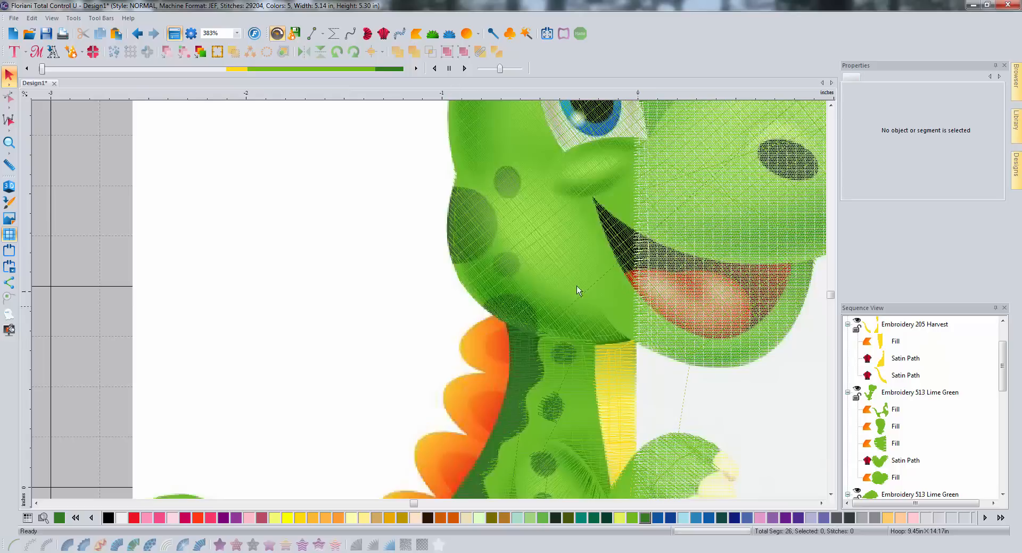
left_click(312, 34)
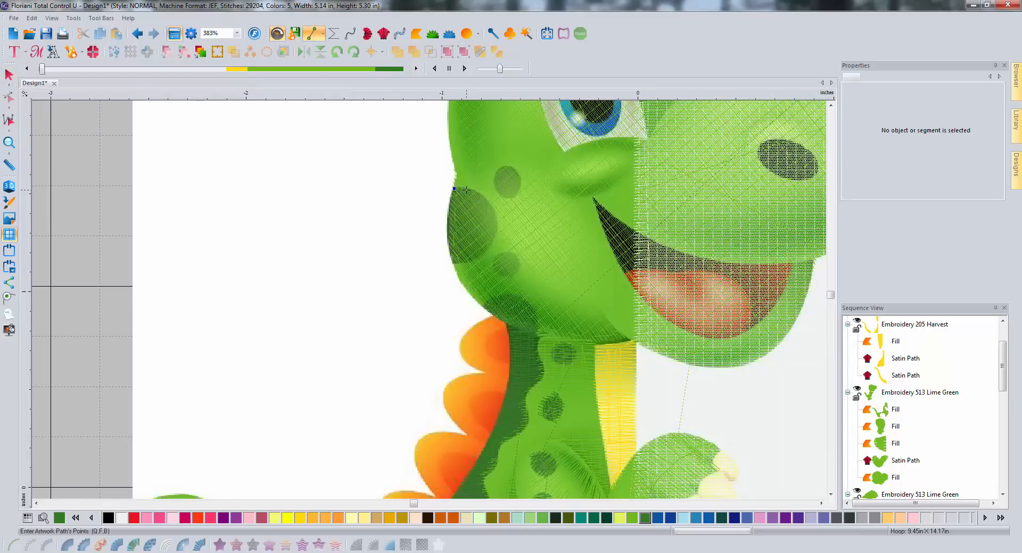
left_click(495, 225)
left_click(451, 262)
key("Return")
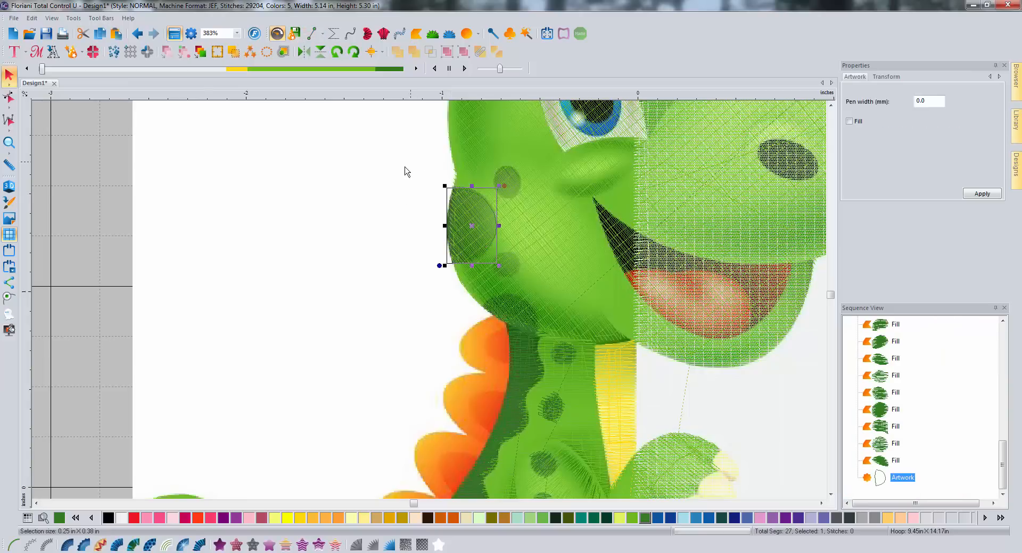
left_click(219, 546)
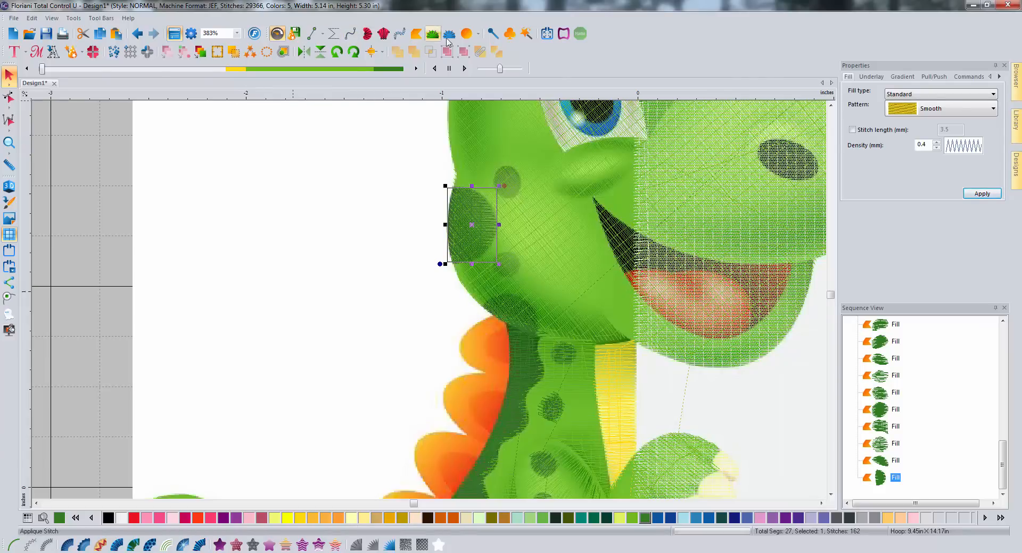
Draw ellipses over the two small head spots, about 0.13 × 0.16 in and 0.14 × 0.13 in, and convert both to standard fills.
left_click(467, 33)
left_click_drag(494, 166, 522, 199)
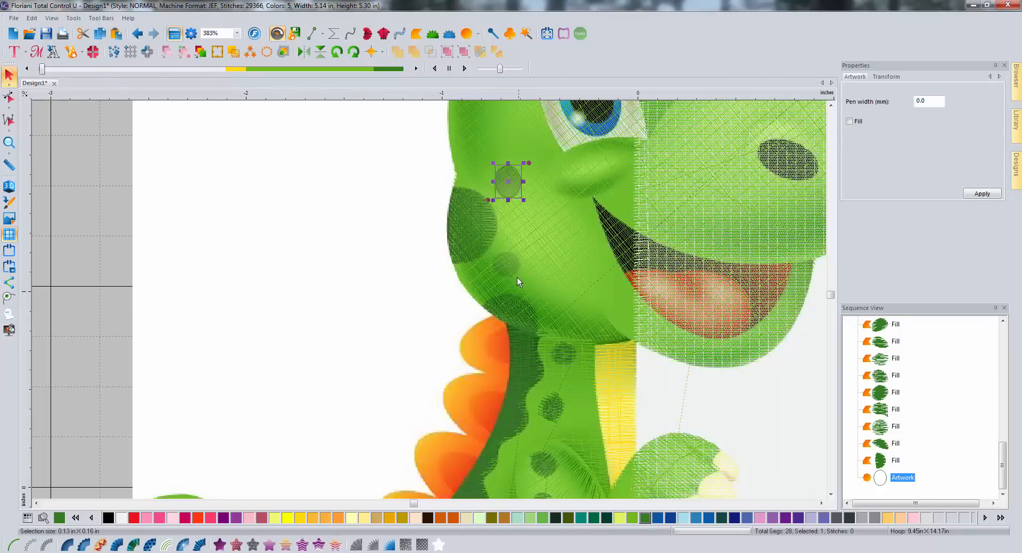
left_click(219, 545)
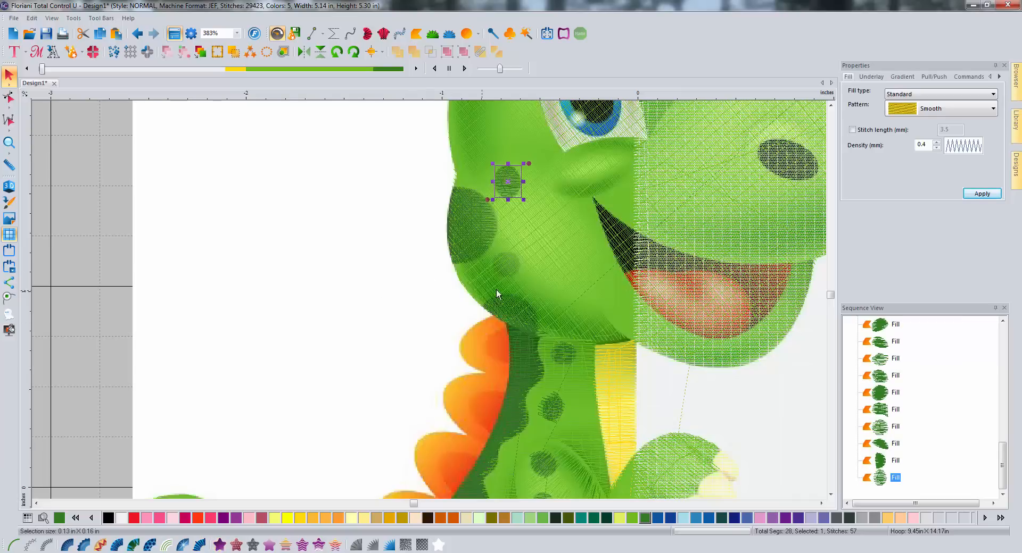
left_click(466, 33)
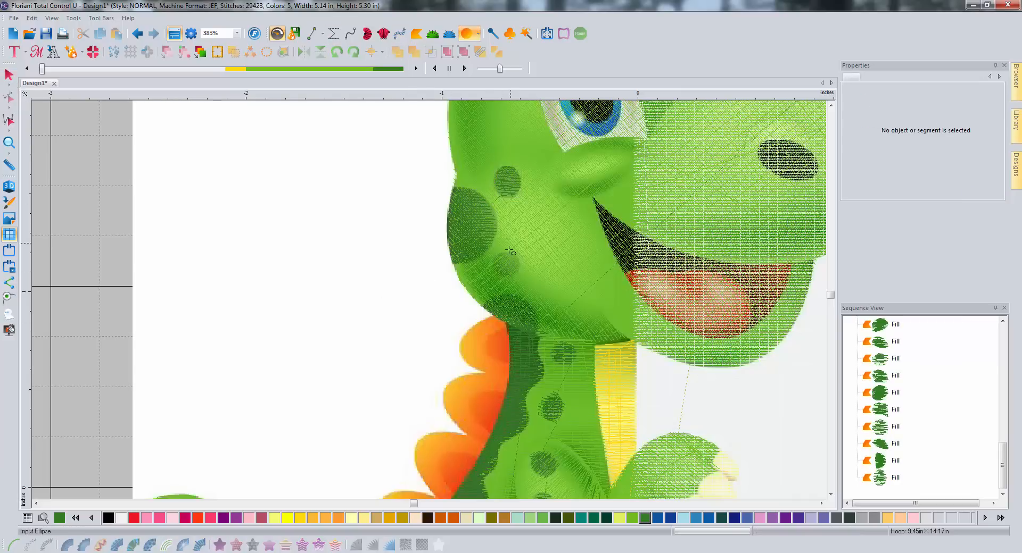
left_click_drag(497, 256, 525, 280)
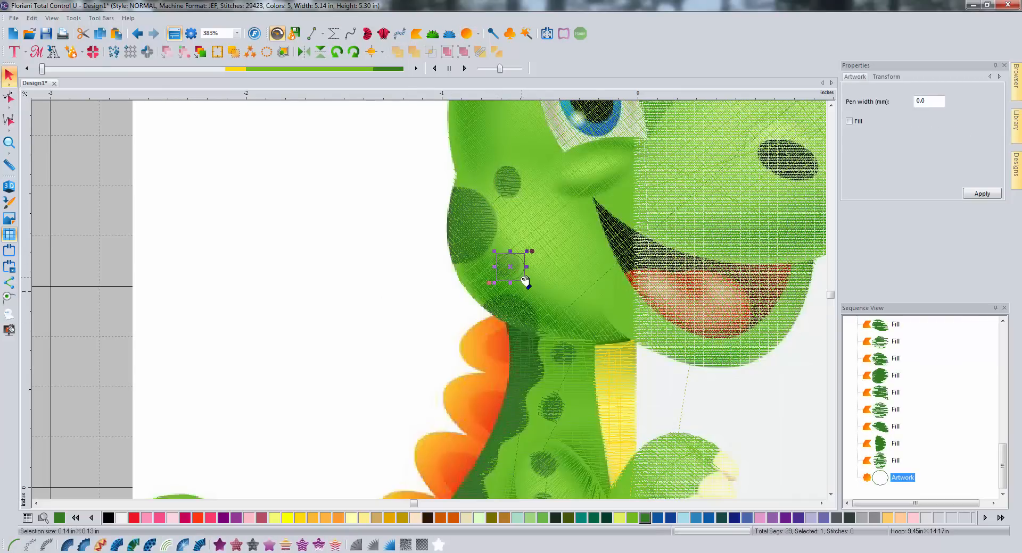
left_click(220, 545)
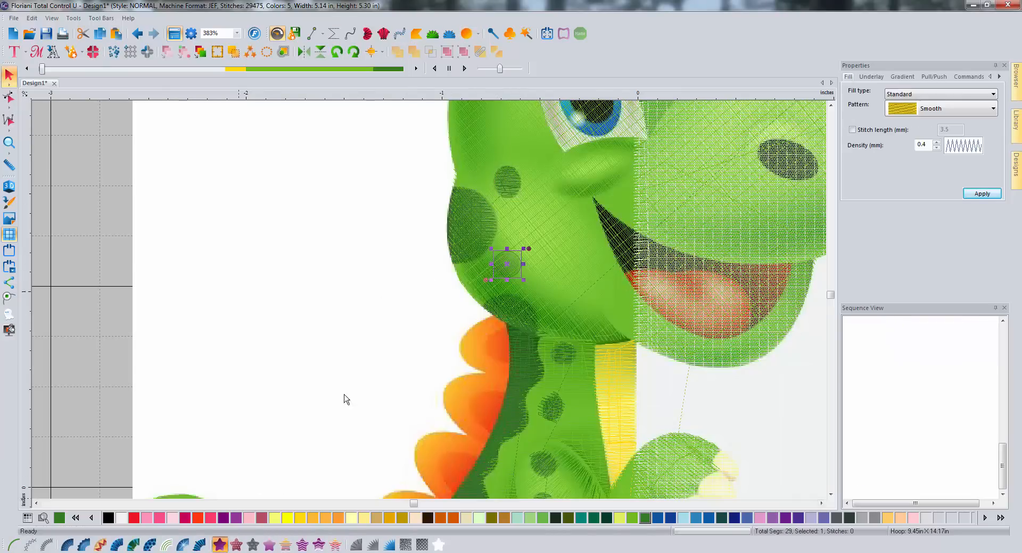
left_click(322, 307)
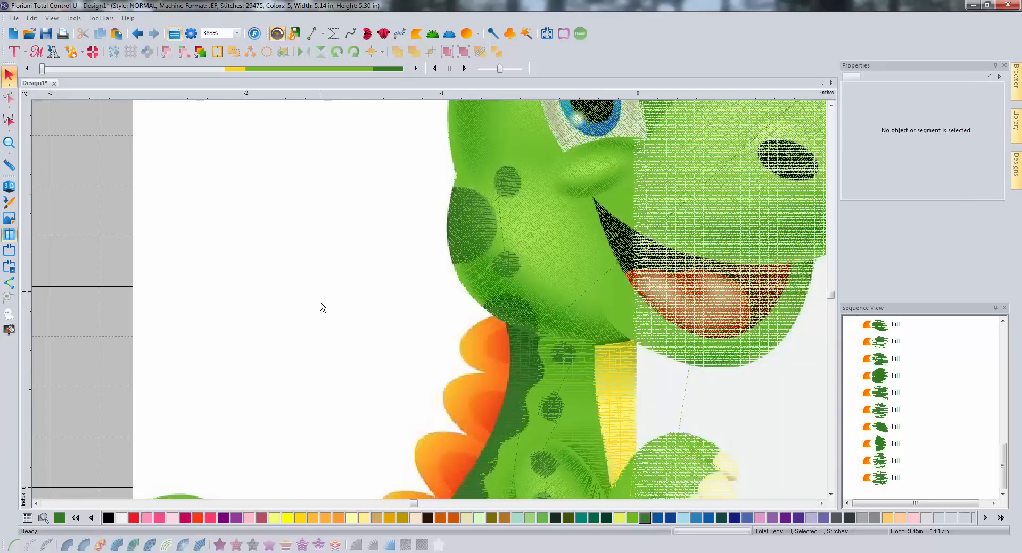
Trace the white of the larger eye in 1 White, about 0.56 × 0.61 in, and convert it to a standard fill.
left_click(821, 504)
left_click(821, 503)
left_click(830, 105)
left_click(830, 105)
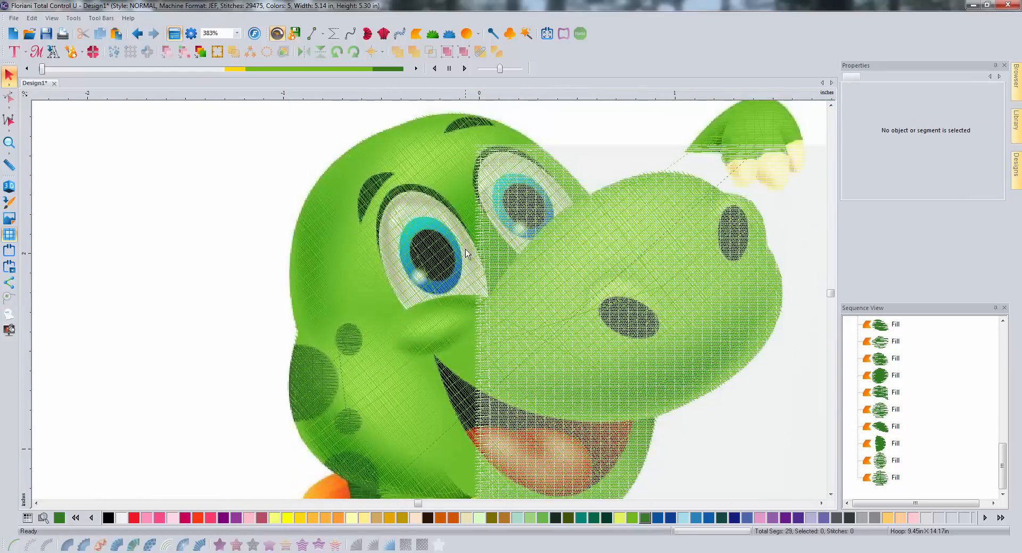
left_click(314, 34)
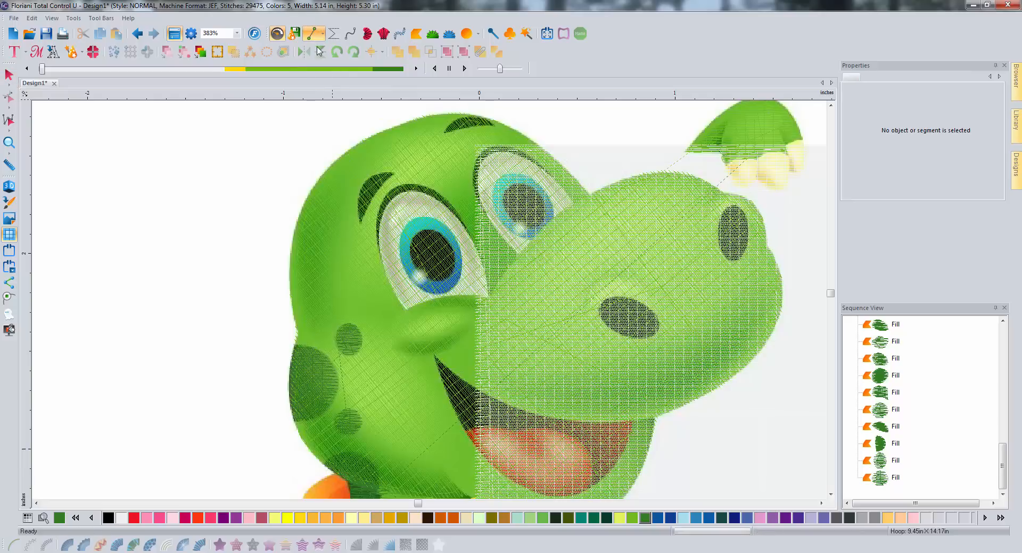
left_click(122, 518)
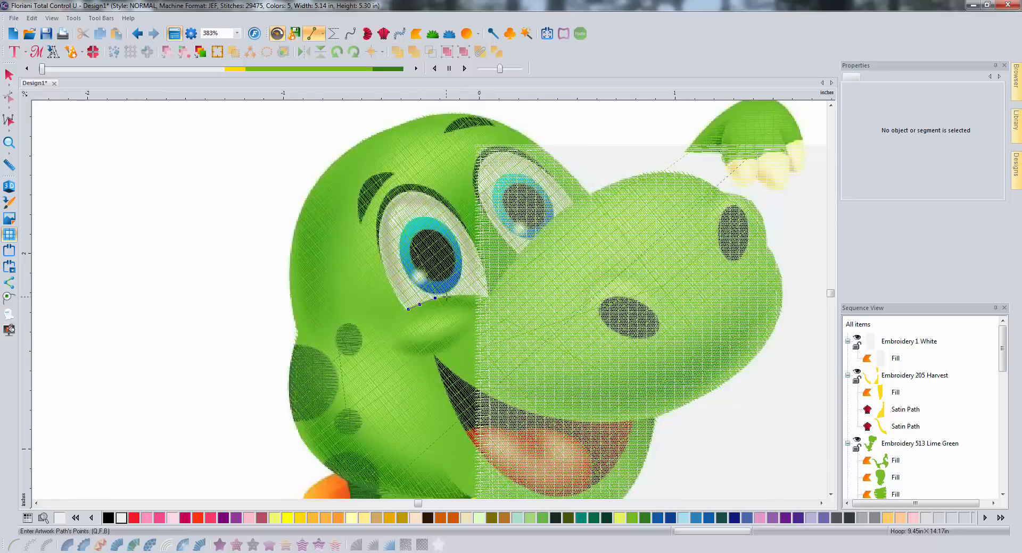
left_click(448, 297)
left_click(484, 264)
left_click(474, 246)
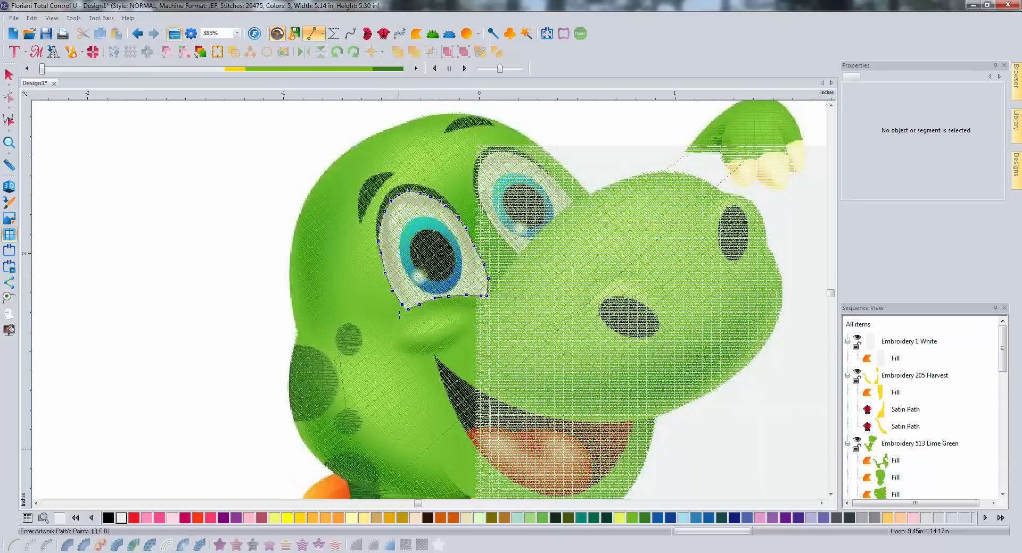
key("Return")
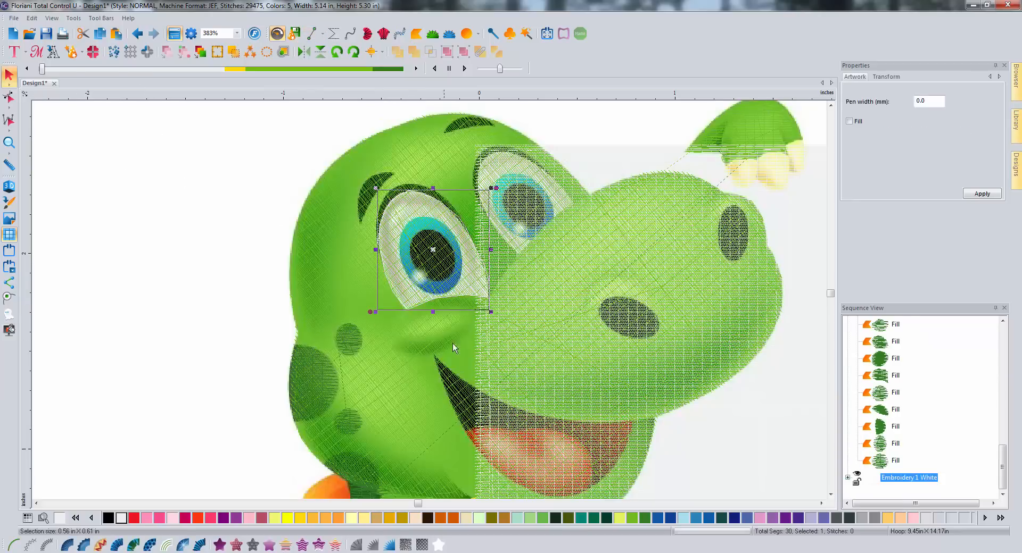
left_click(219, 545)
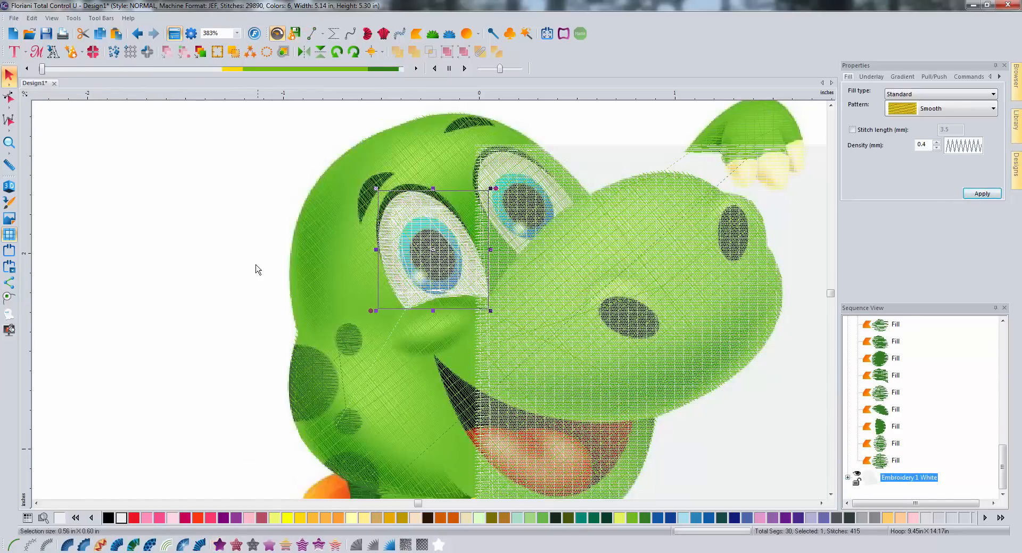
Trace the white of the smaller eye, about 0.49 × 0.52 in, and convert it to a standard fill.
left_click(308, 35)
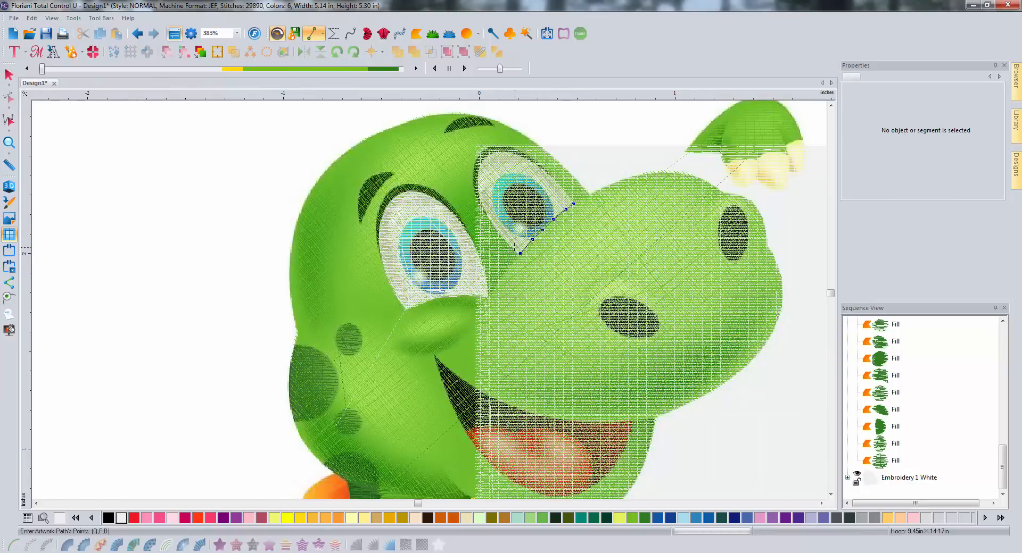
left_click(493, 226)
key("Return")
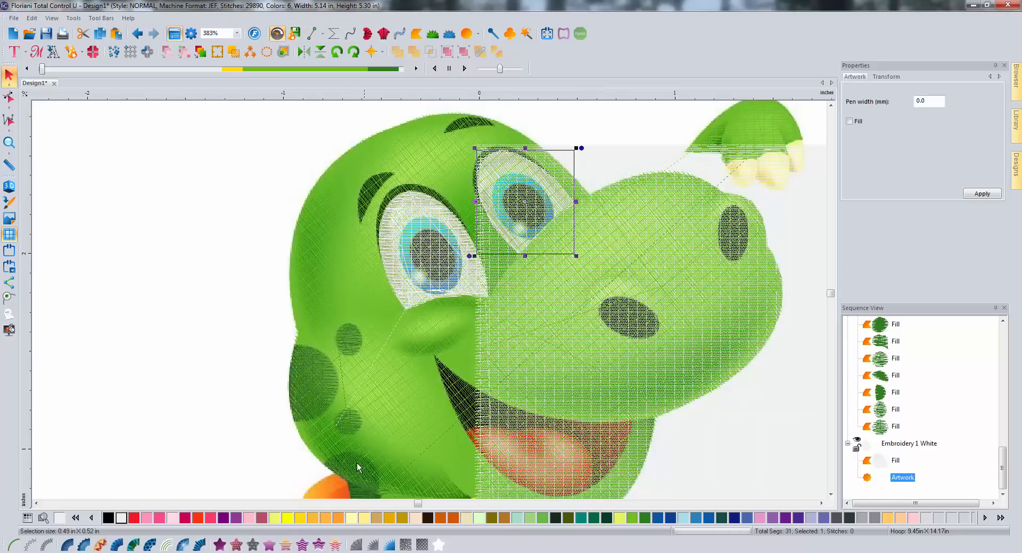
left_click(286, 544)
left_click(204, 304)
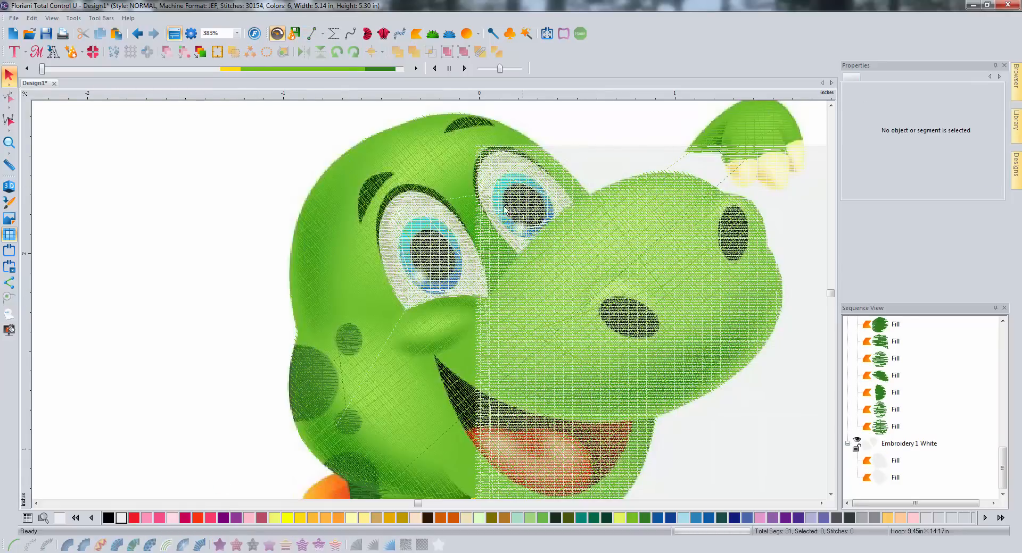
Adjust the stitch inclination of both white eye fills and check them in the 3D stitch preview.
left_click(895, 478)
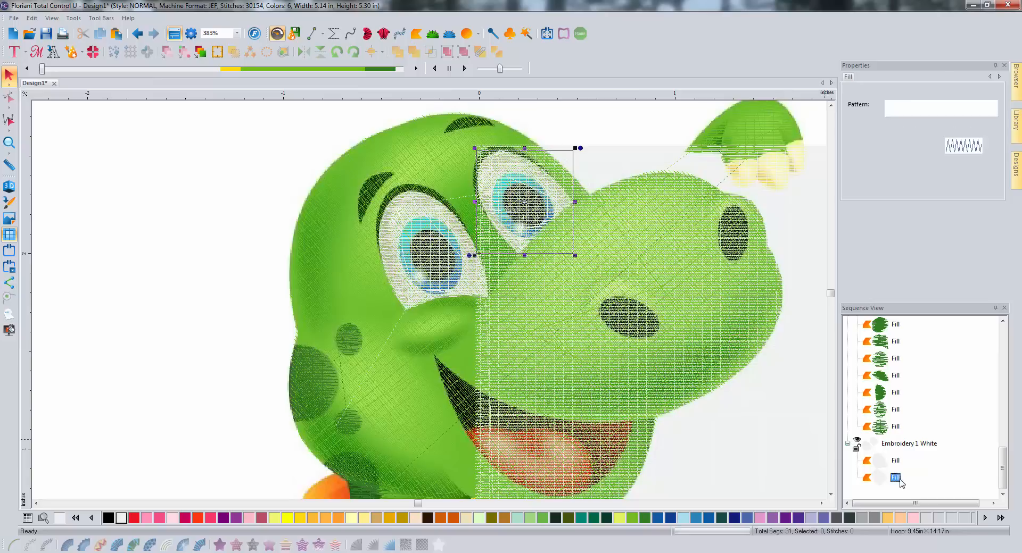
left_click(9, 97)
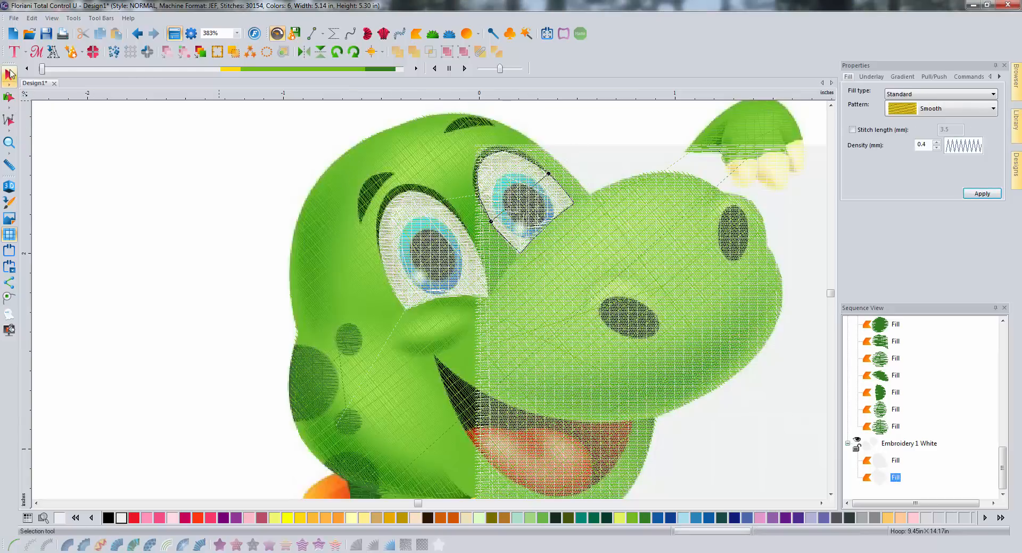
left_click(9, 75)
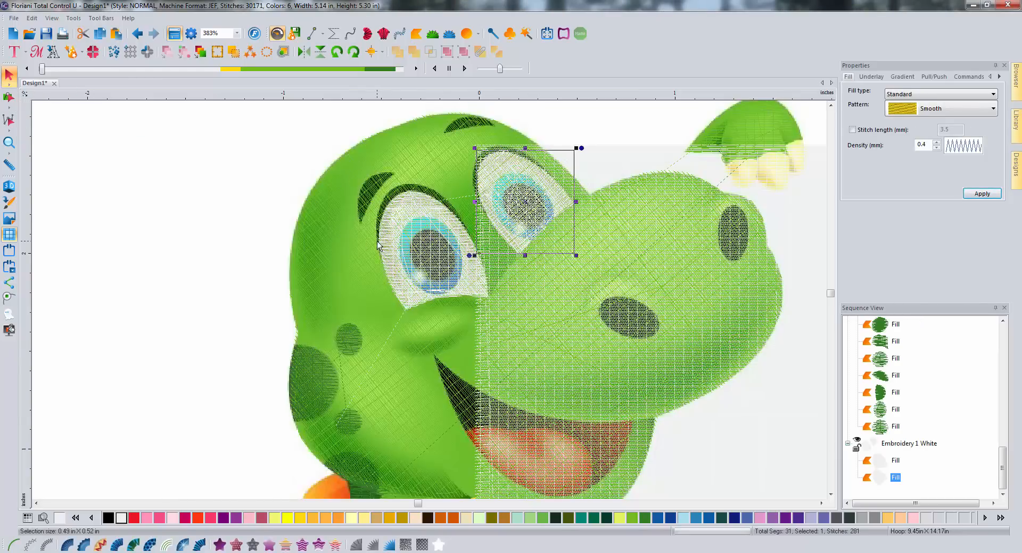
left_click(896, 461)
left_click(9, 97)
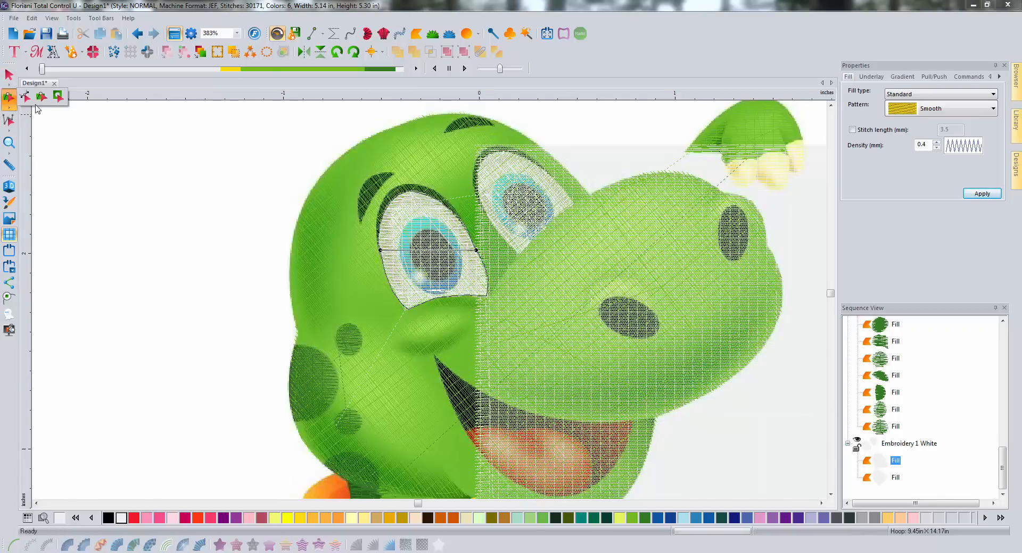
left_click_drag(377, 251, 384, 273)
left_click(14, 80)
left_click(96, 215)
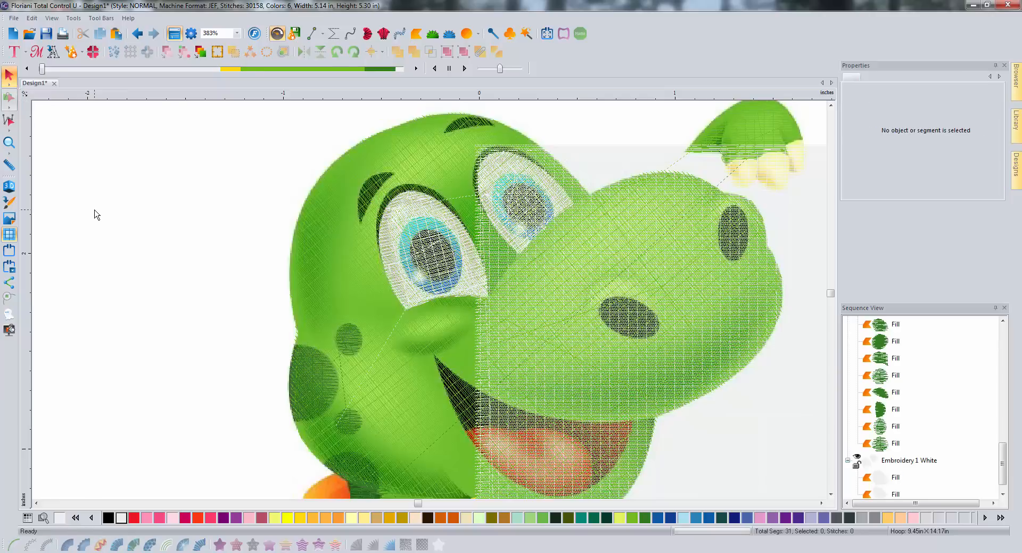
left_click(9, 186)
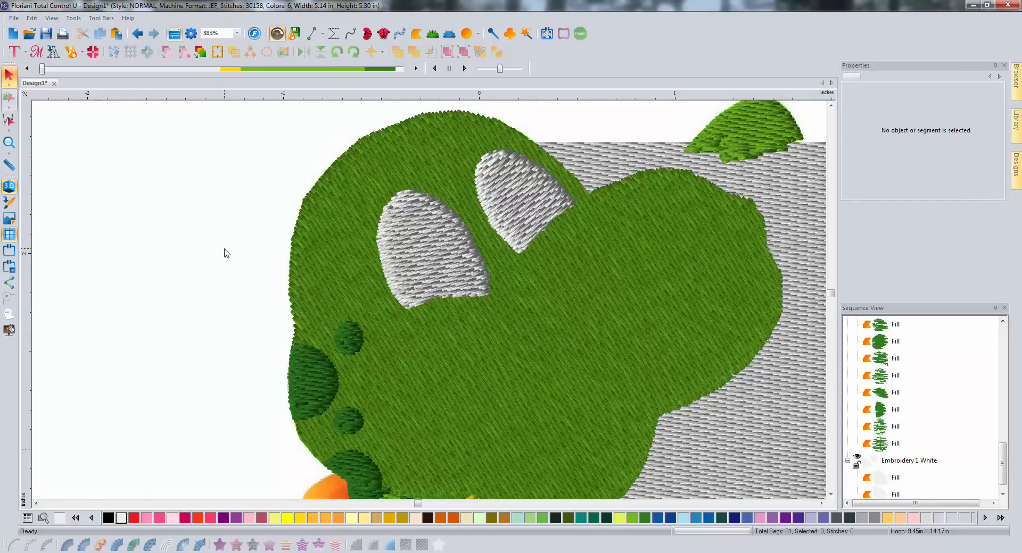
left_click(9, 186)
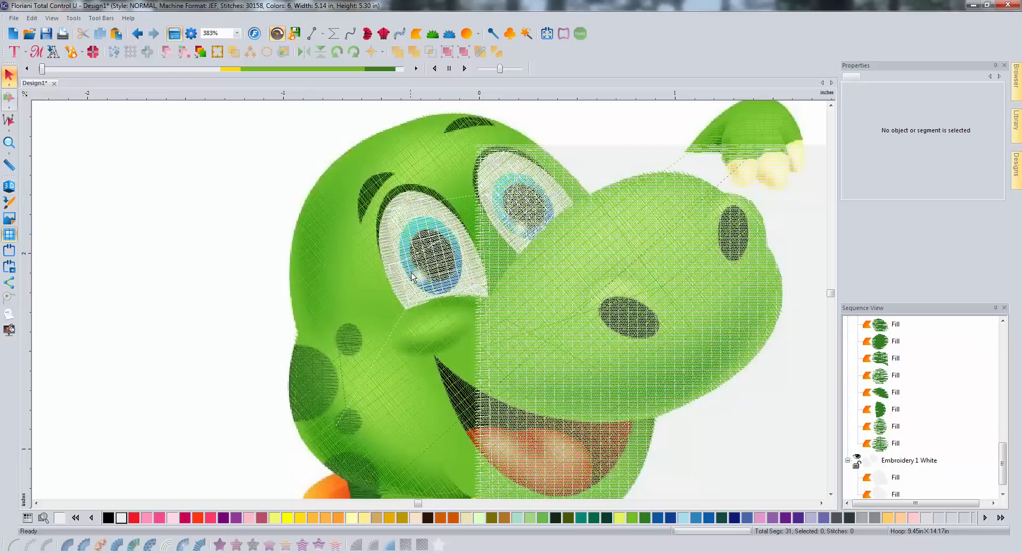
Draw a tilted ellipse over the larger eye's iris, about 0.34 × 0.39 in, and make it a 19 Sky Blue standard fill.
scroll(414, 277, "down", 2)
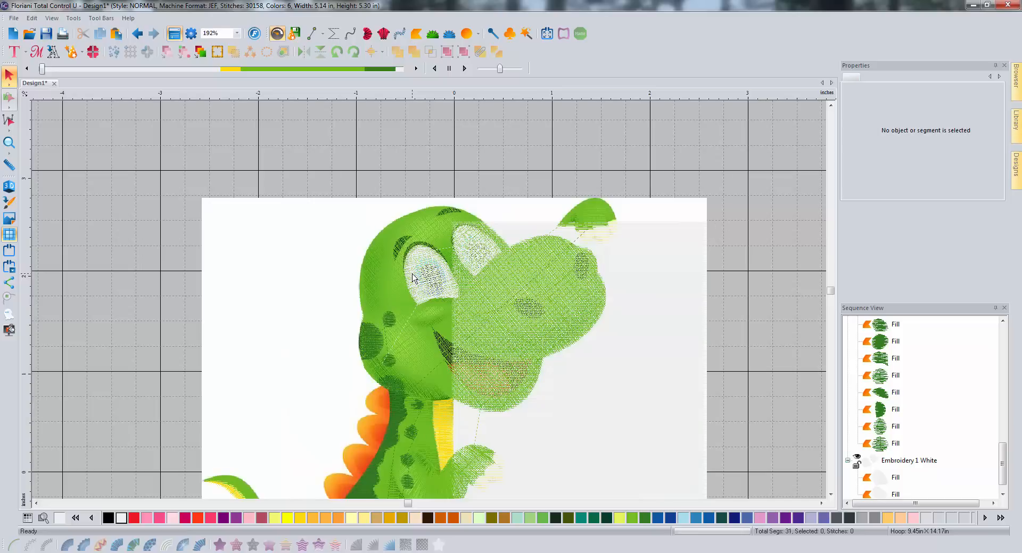
scroll(417, 282, "up", 4)
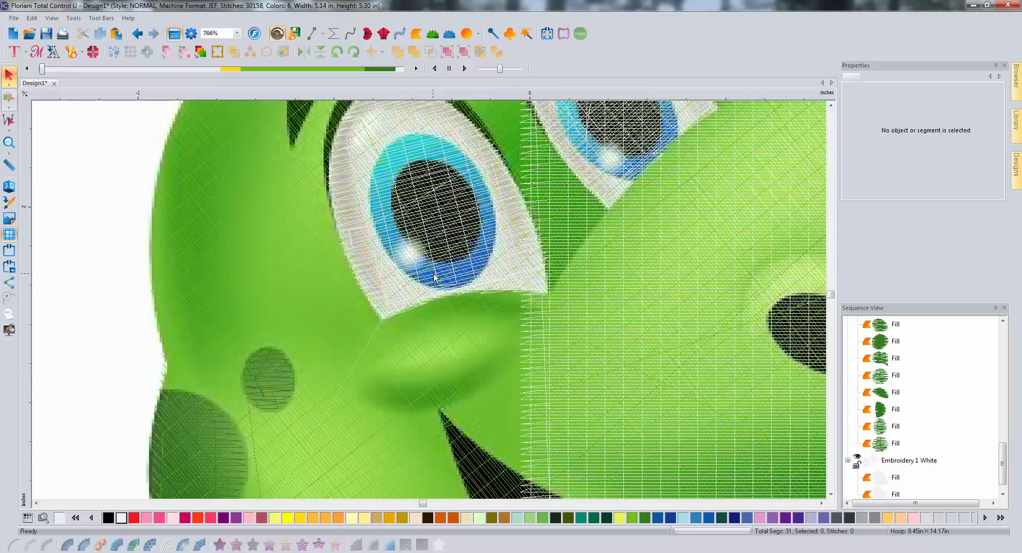
scroll(433, 277, "down", 2)
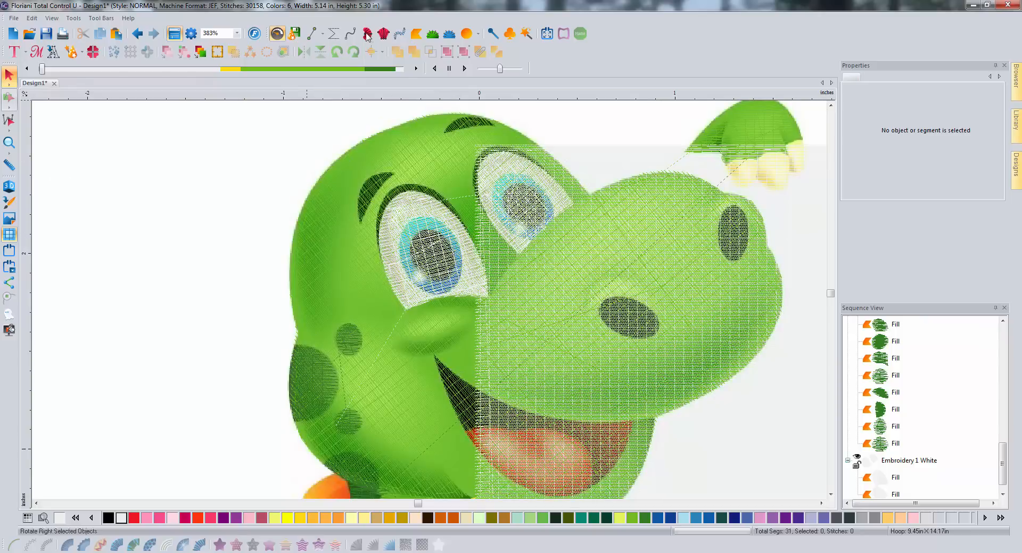
left_click(467, 33)
left_click_drag(402, 214, 465, 296)
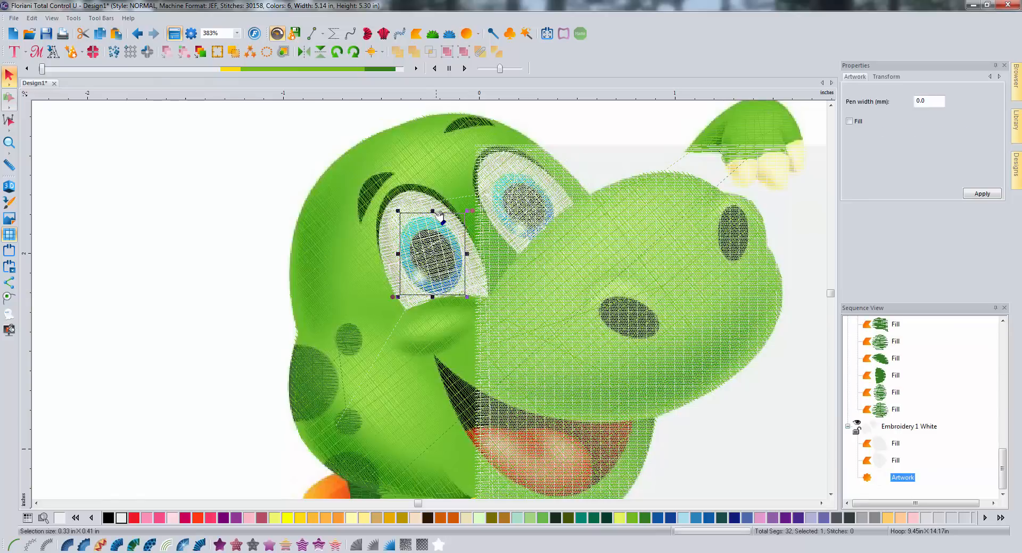
mouse_move(432, 214)
left_mouse_down()
mouse_move(470, 214)
mouse_move(452, 212)
mouse_move(447, 223)
left_mouse_up()
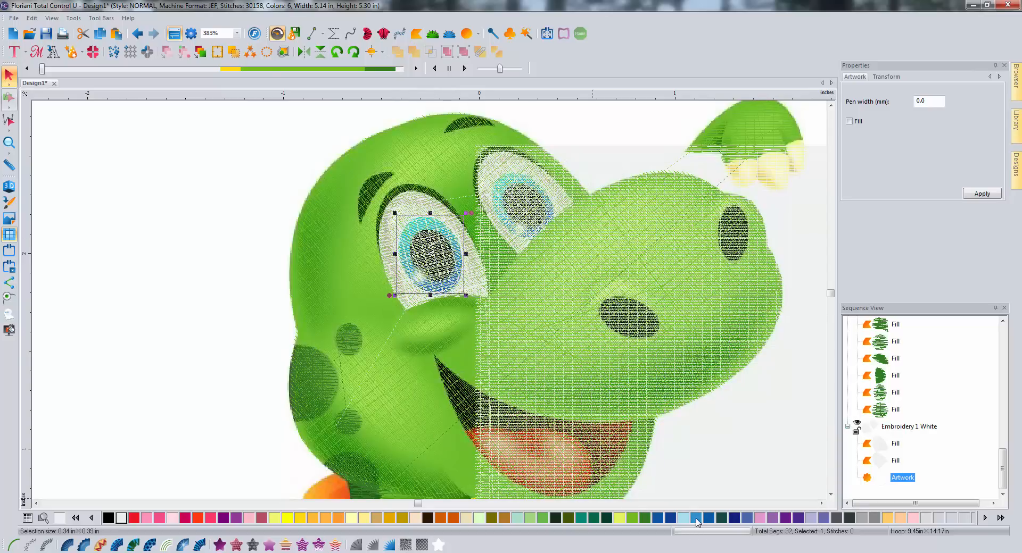
left_click(696, 519)
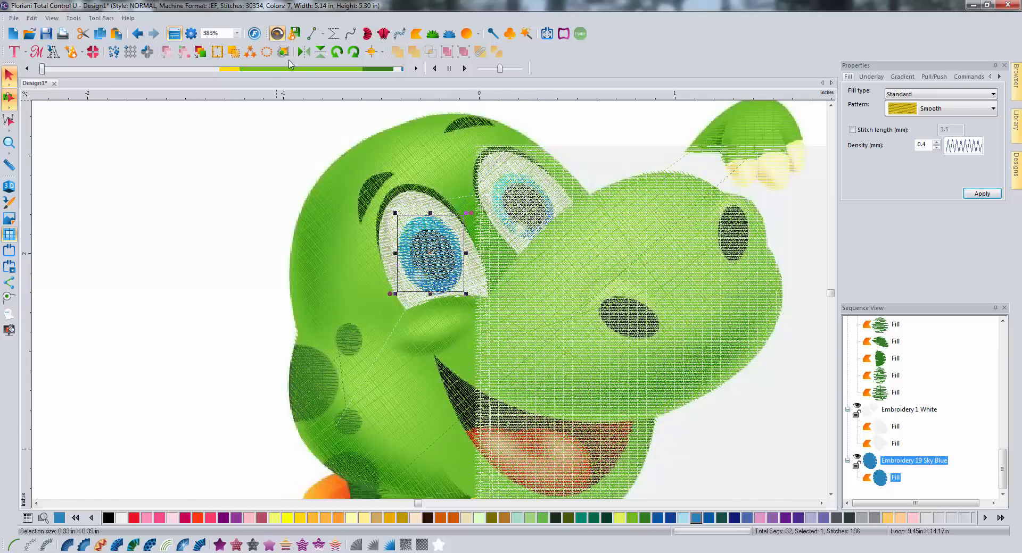
Draw an ellipse over the smaller eye's iris, rotate and reshape it to about 0.31 × 0.32 in, and convert it to a standard fill.
left_click(466, 34)
left_click_drag(500, 182, 560, 254)
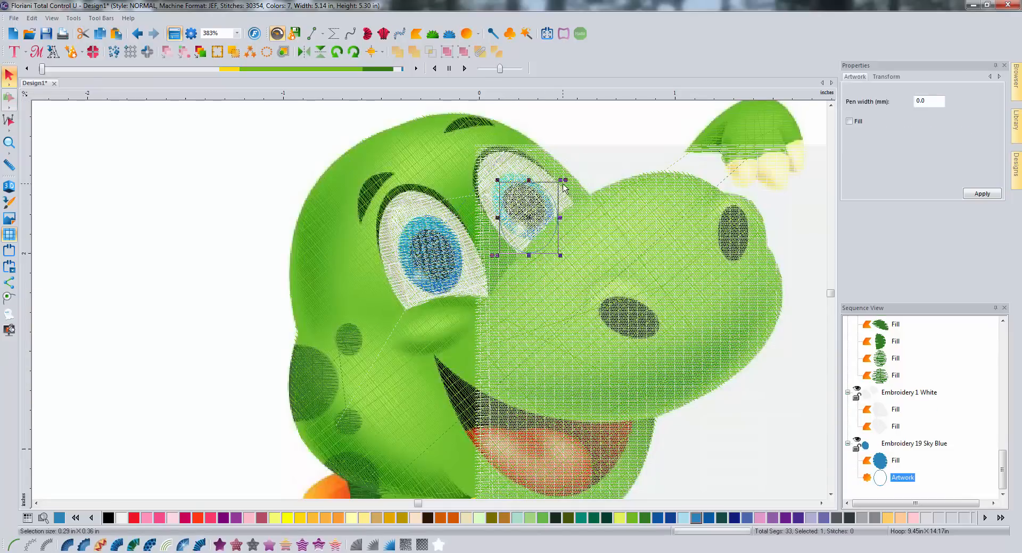
left_click_drag(565, 180, 526, 179)
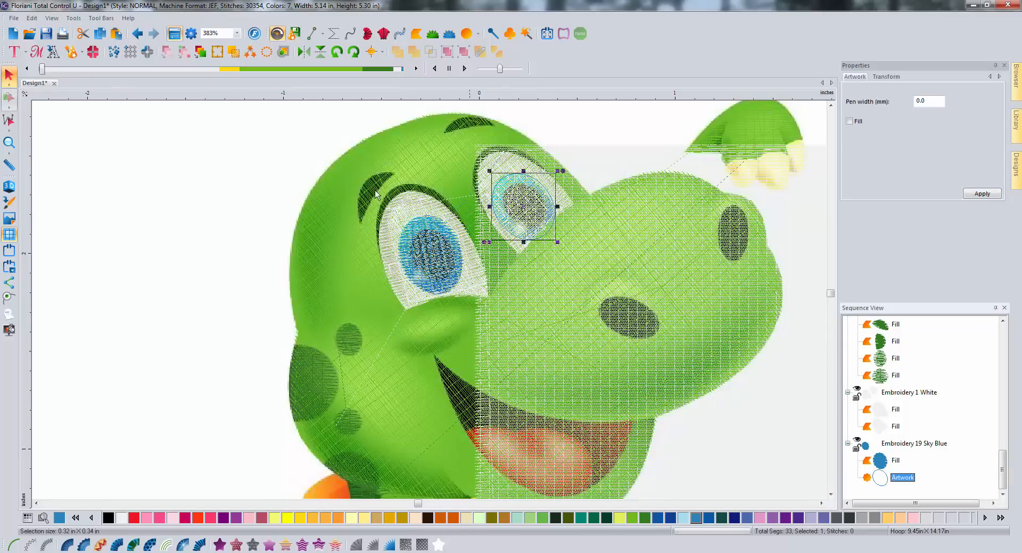
left_click(10, 100)
left_click(24, 98)
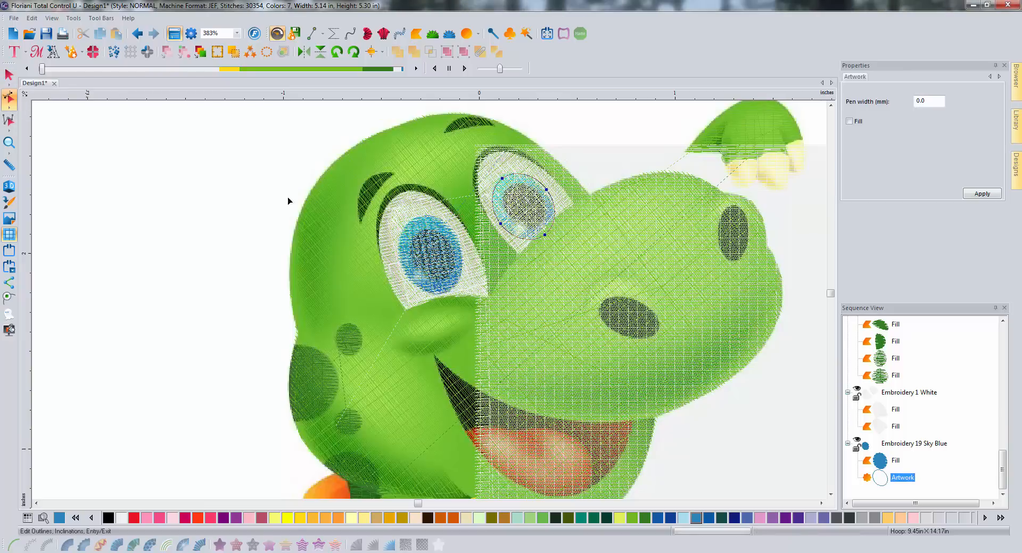
left_click_drag(544, 235, 543, 230)
left_click(9, 74)
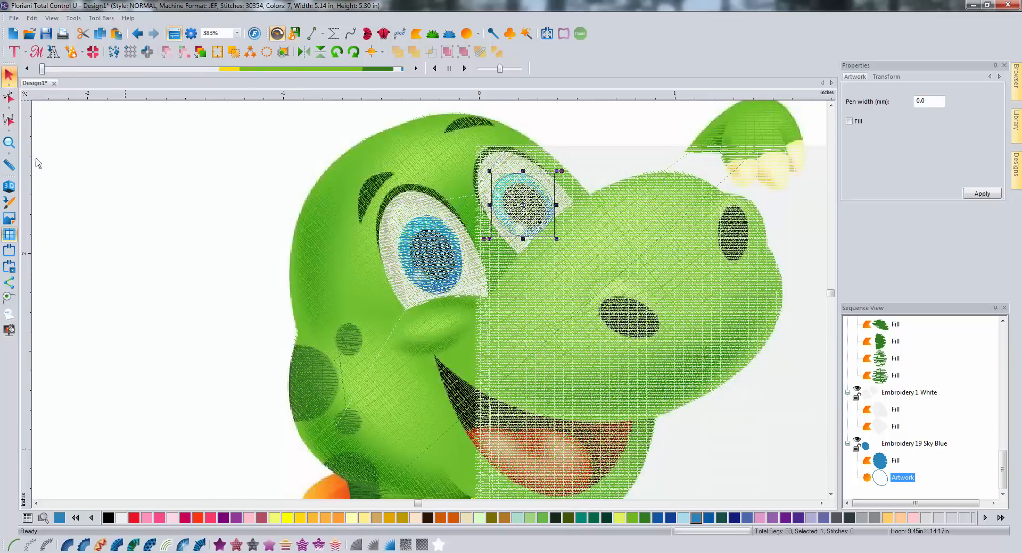
left_click(220, 544)
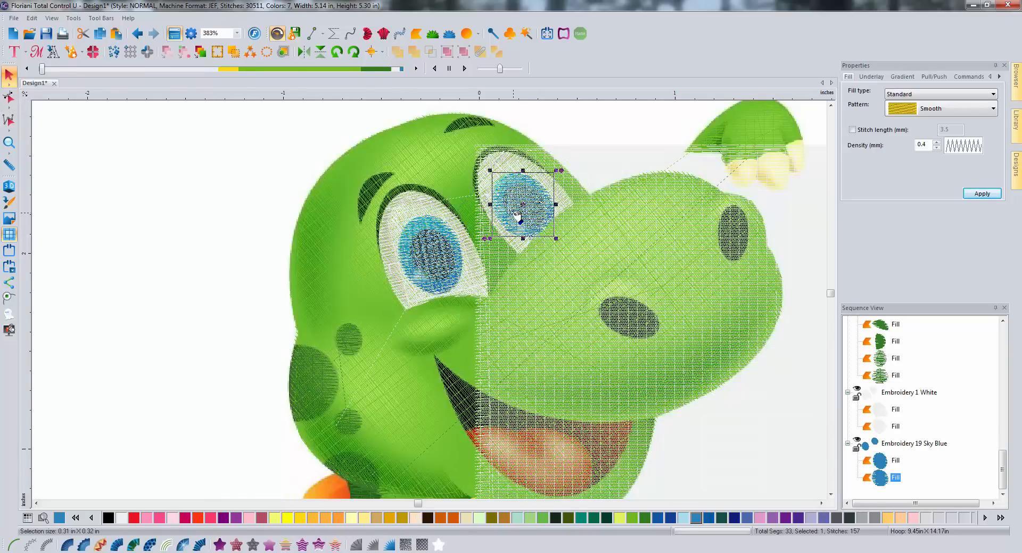
left_click(214, 193)
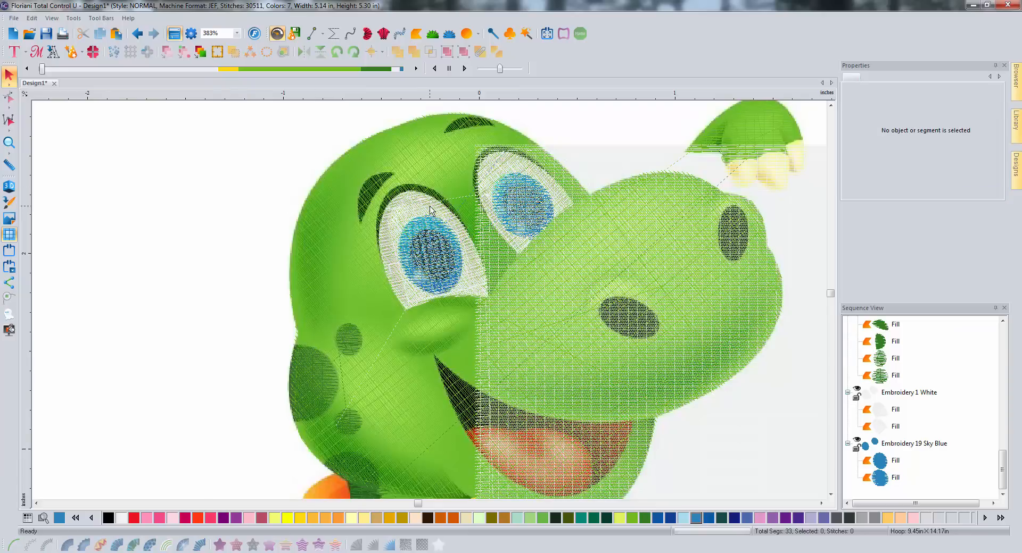
Draw a tilted ellipse over the larger eye's pupil, about 0.23 × 0.25 in, and make it a 900 Black standard fill.
scroll(435, 220, "up", 1)
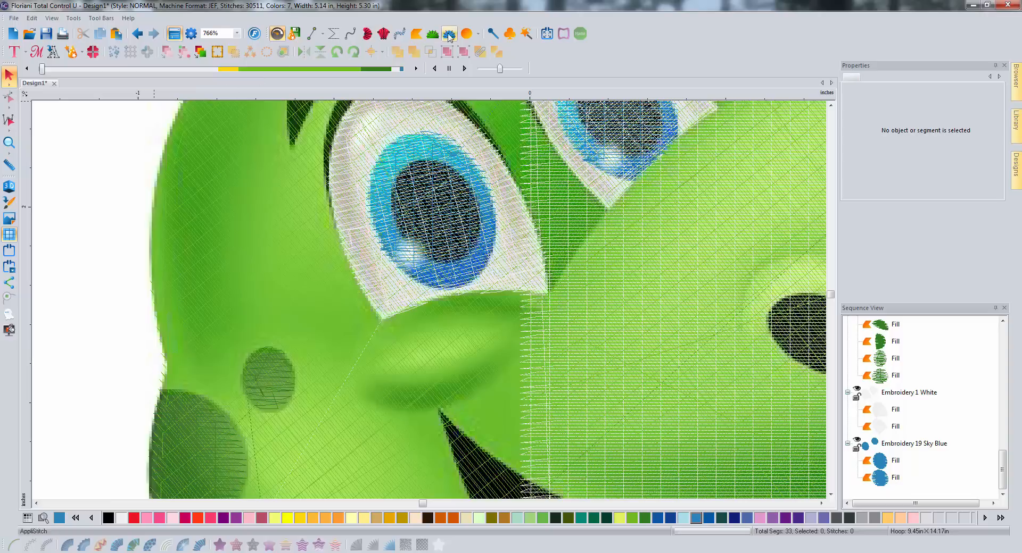
left_click(466, 33)
left_click_drag(399, 163, 483, 262)
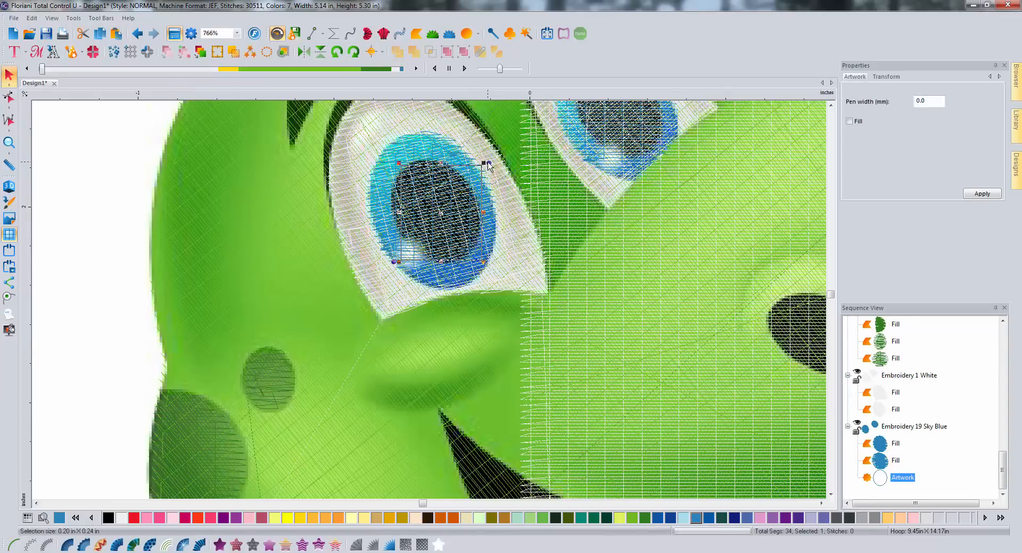
left_click(461, 182)
left_click_drag(461, 182, 453, 179)
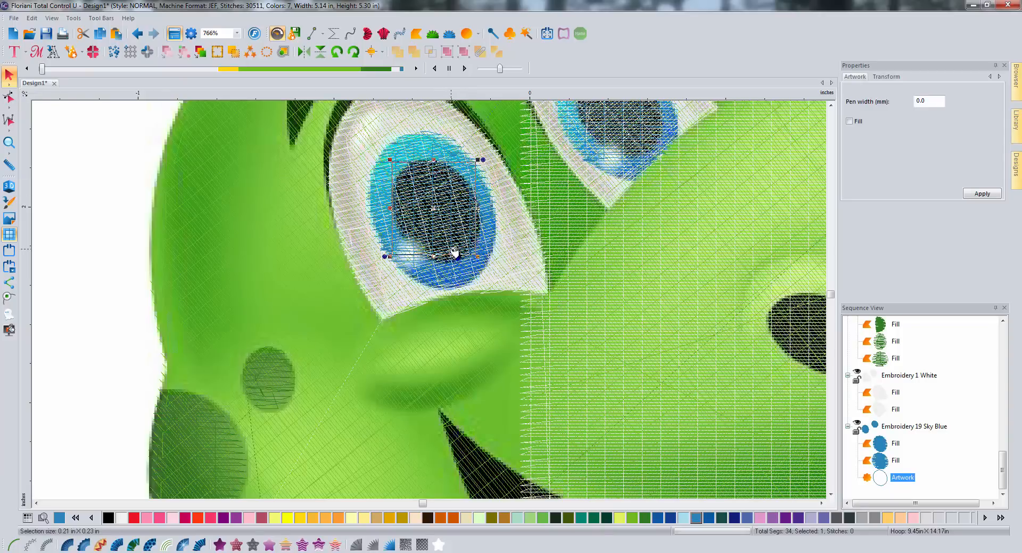
left_click_drag(478, 257, 479, 222)
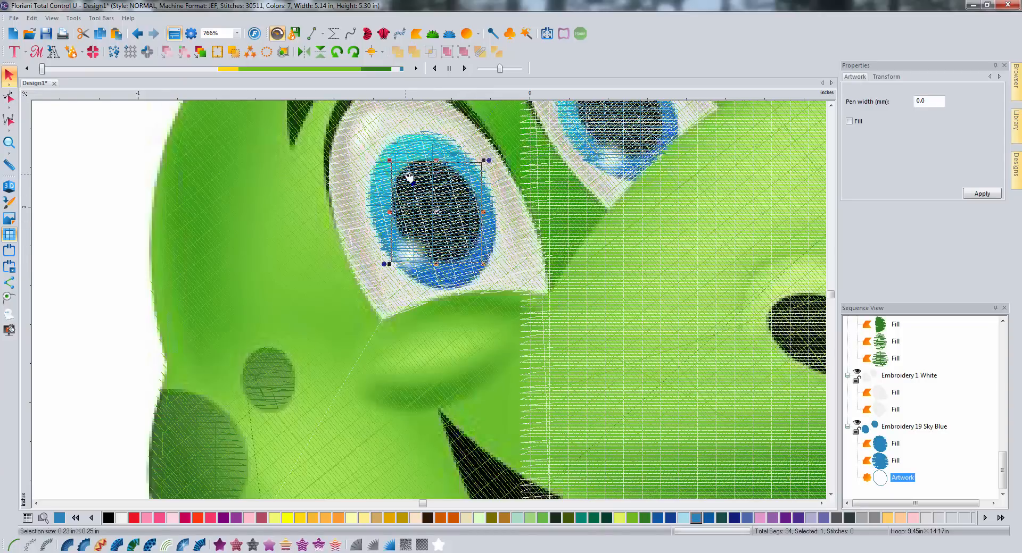
left_click_drag(408, 172, 405, 170)
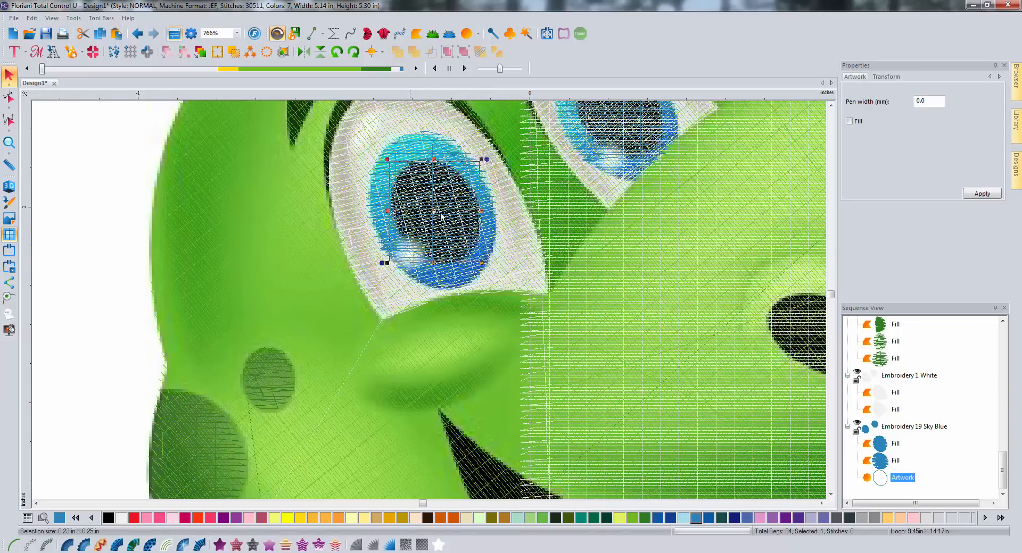
left_click(109, 517)
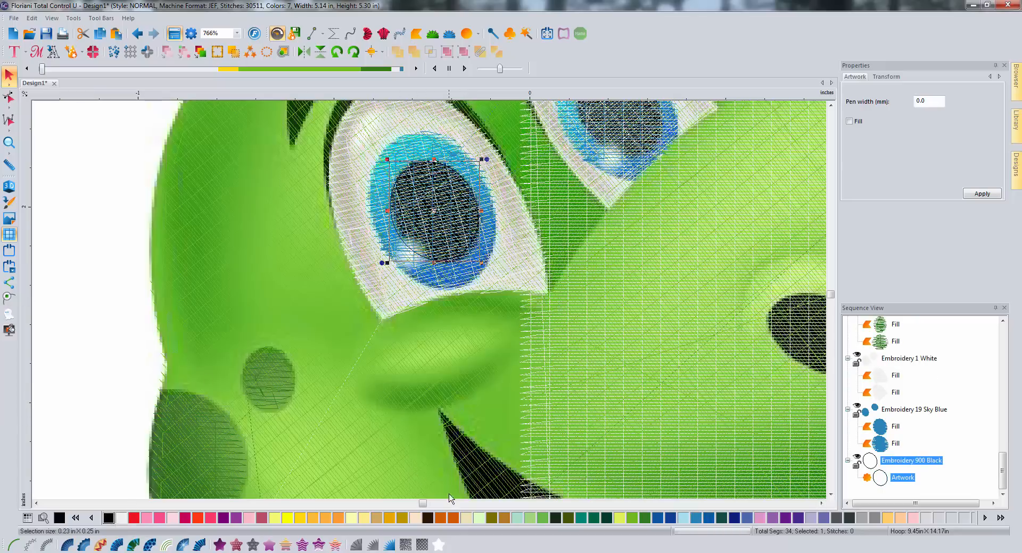
left_click(219, 545)
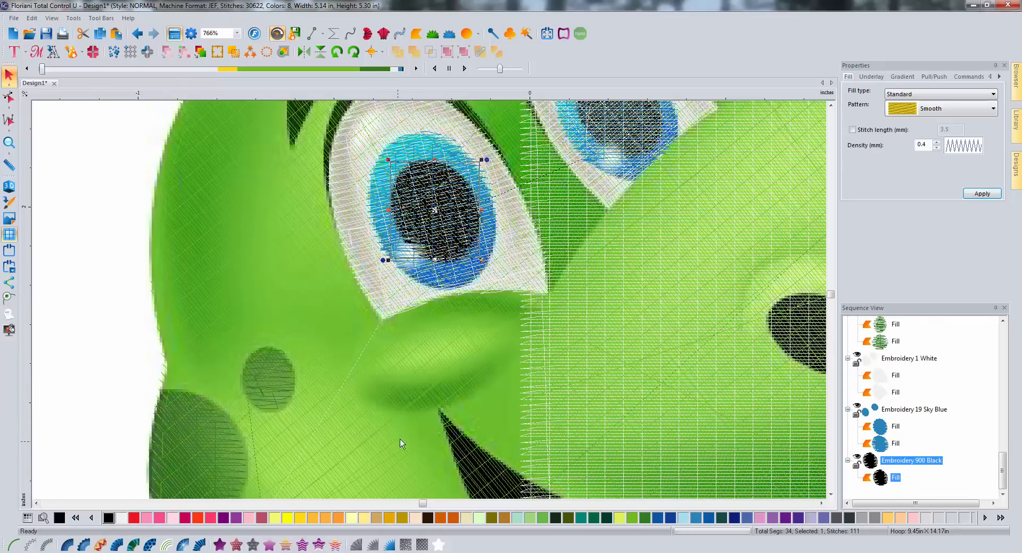
Draw a tilted ellipse over the smaller eye's pupil, about 0.19 × 0.21 in, and make it a 900 Black standard fill.
left_click(831, 105)
left_click(831, 105)
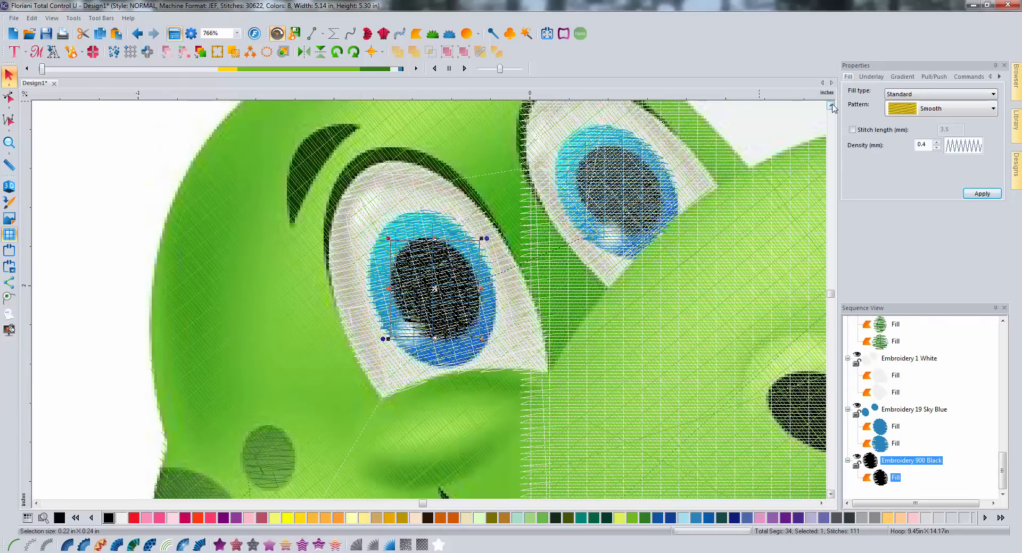
left_click(831, 105)
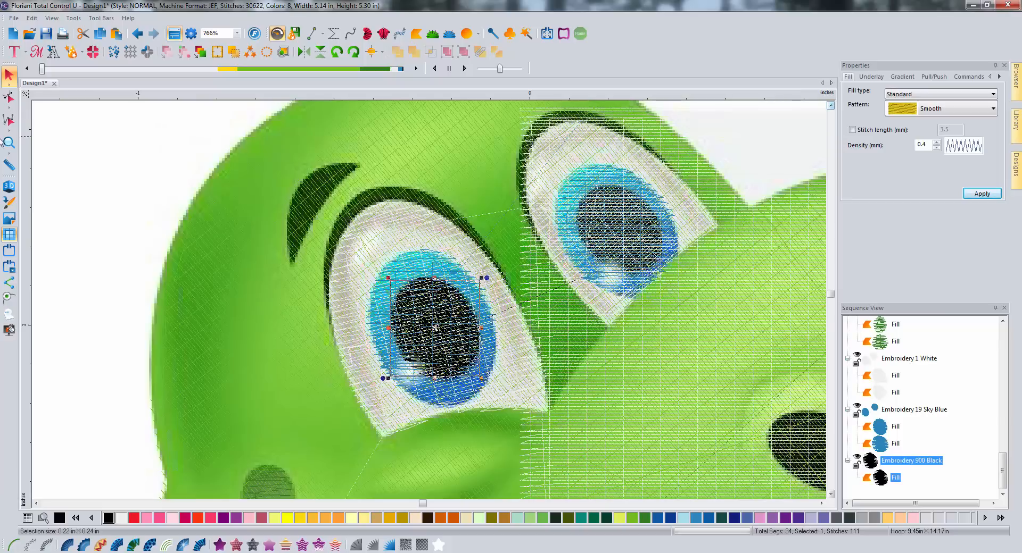
left_click(469, 33)
left_click_drag(584, 194, 648, 277)
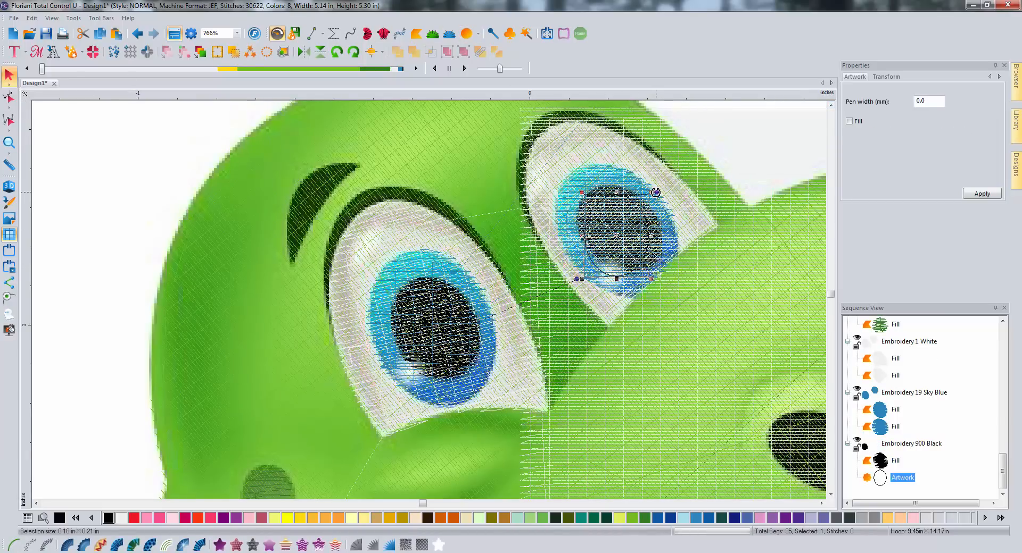
left_click_drag(656, 192, 637, 202)
left_click_drag(654, 266, 661, 274)
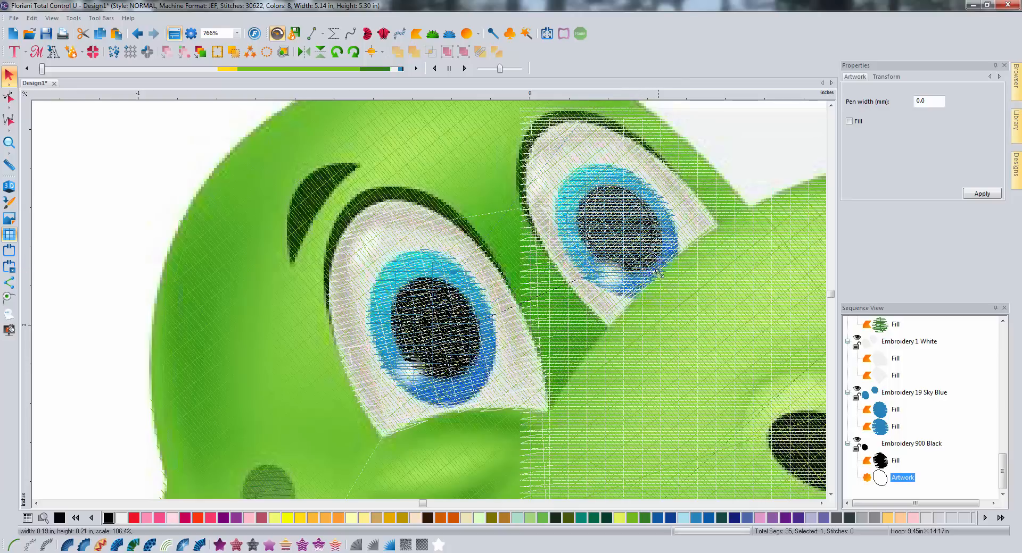
left_click_drag(649, 209, 647, 208)
left_click(220, 544)
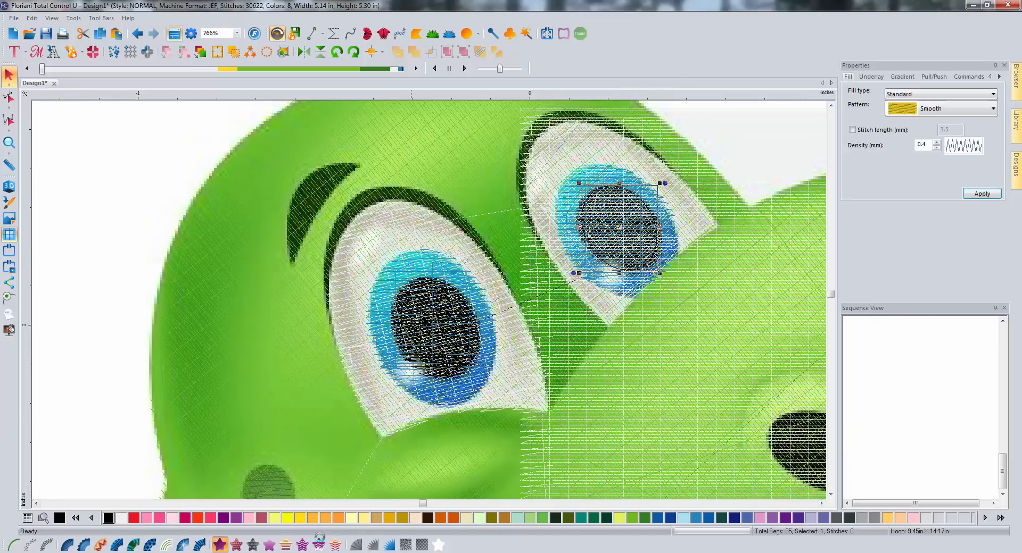
left_click(113, 244)
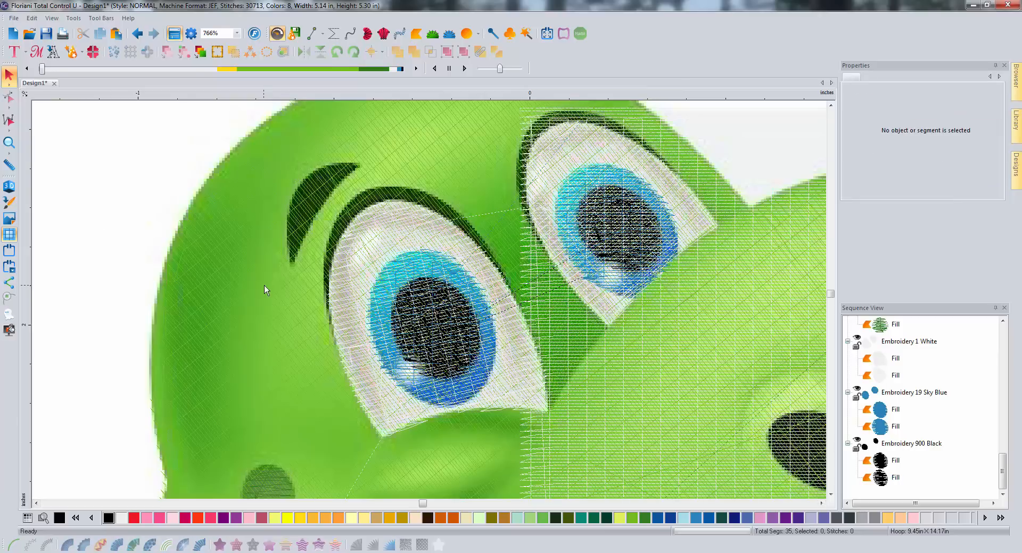
Examine the eyes and the whole dinosaur in the 3D stitch preview, and return to the flat stitch view.
scroll(265, 286, "down", 2)
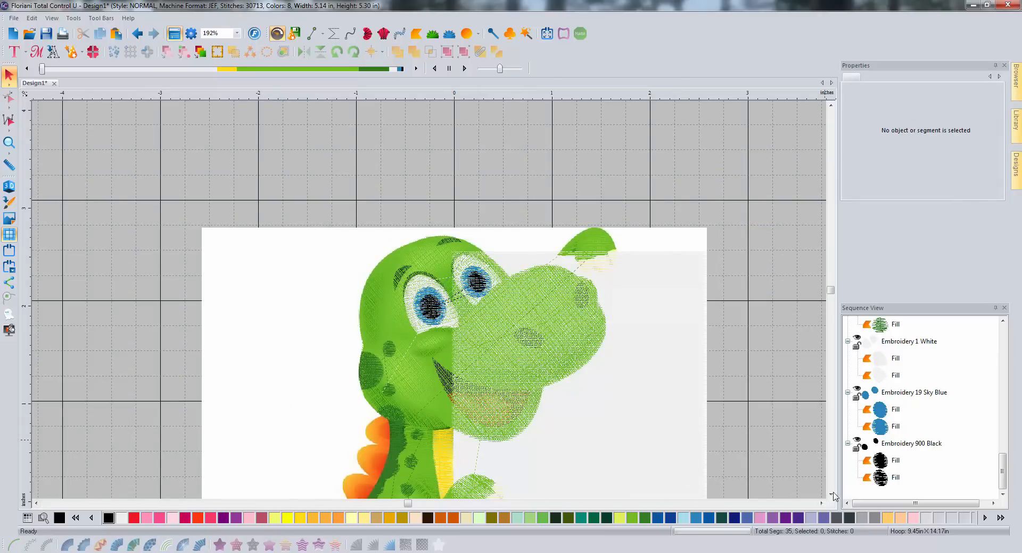
left_click(831, 494)
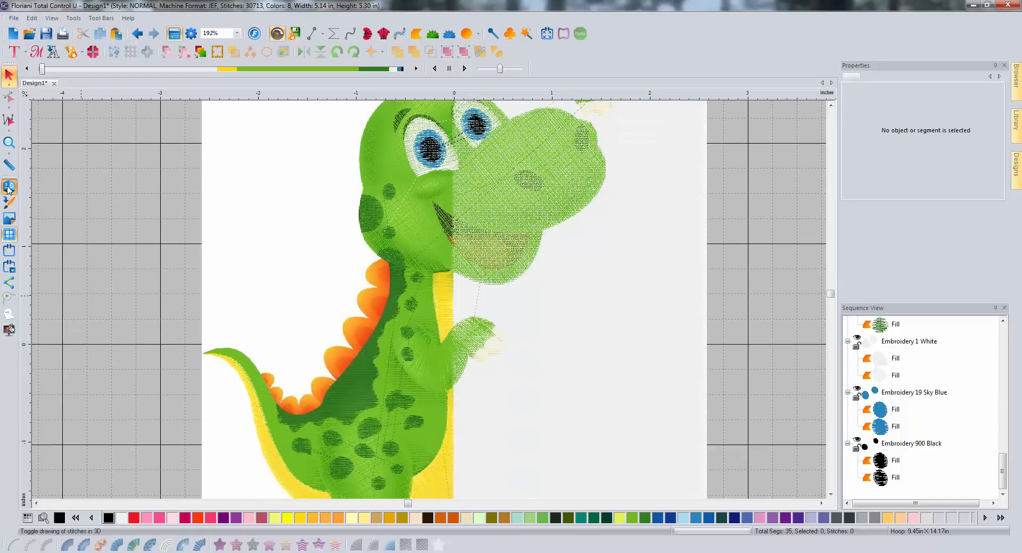
left_click(9, 188)
scroll(276, 250, "down", 1)
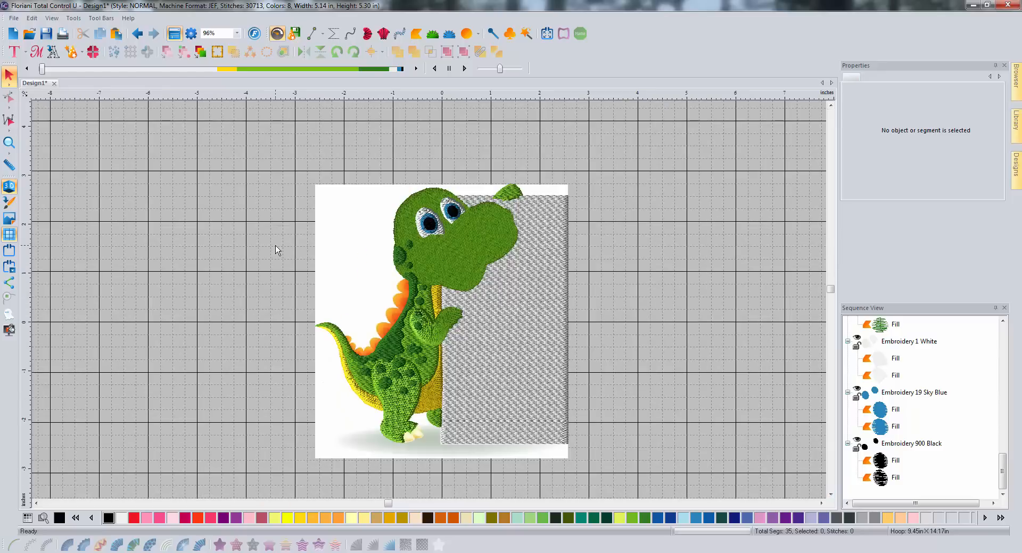
scroll(358, 277, "down", 1)
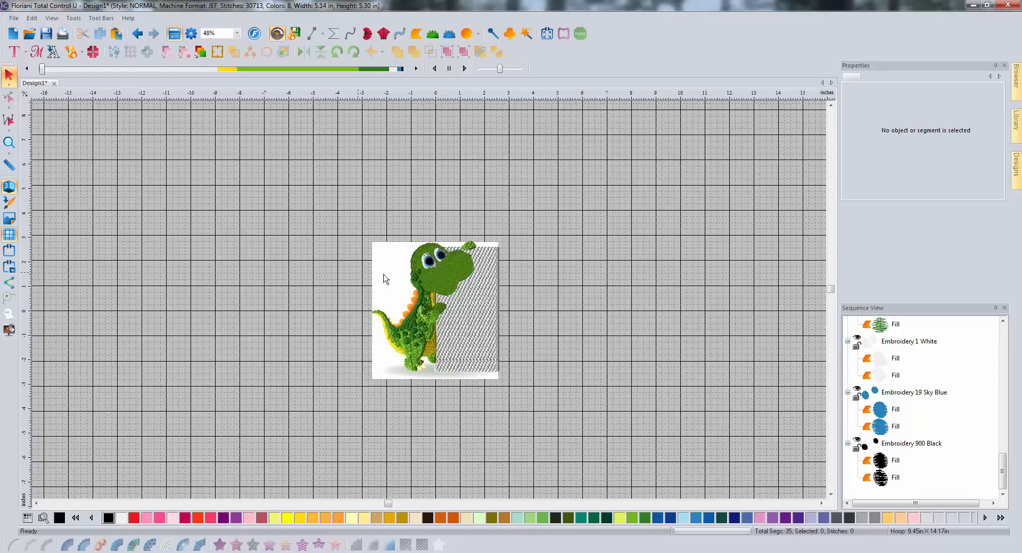
scroll(387, 278, "up", 1)
scroll(455, 257, "up", 1)
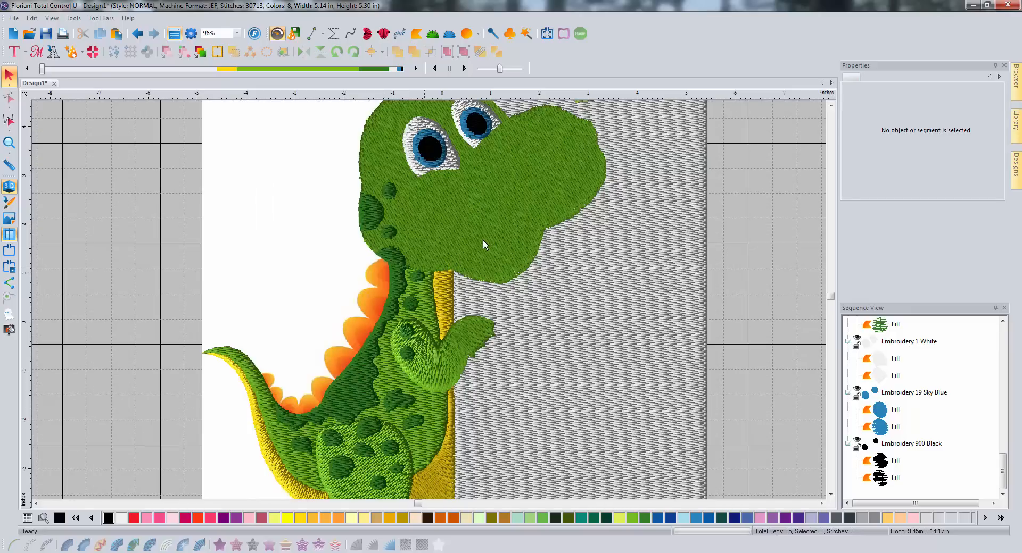
scroll(483, 241, "up", 1)
left_click(9, 186)
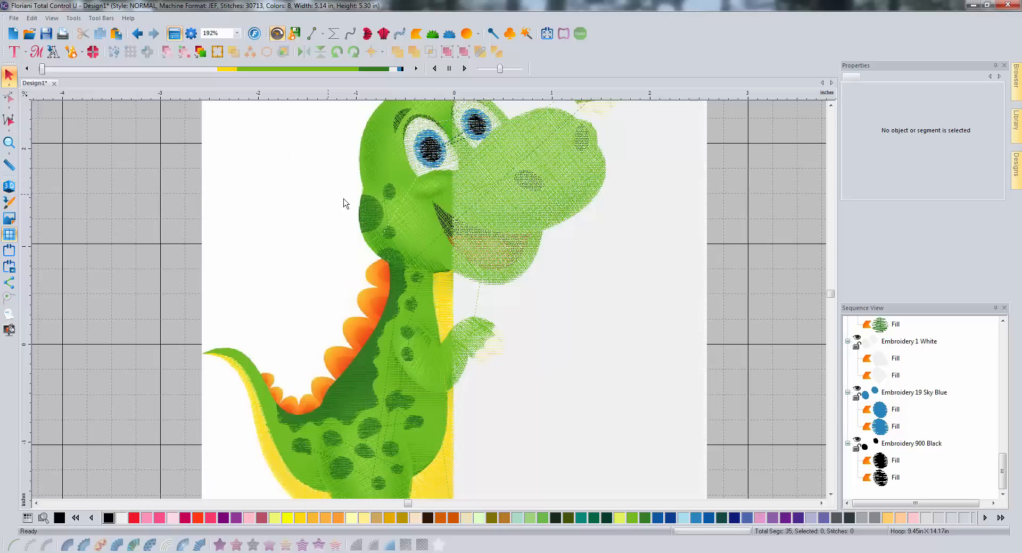
Trace the open mouth as a closed outline about 1.03 × 0.72 in and convert it to a 900 Black standard fill.
left_click(830, 105)
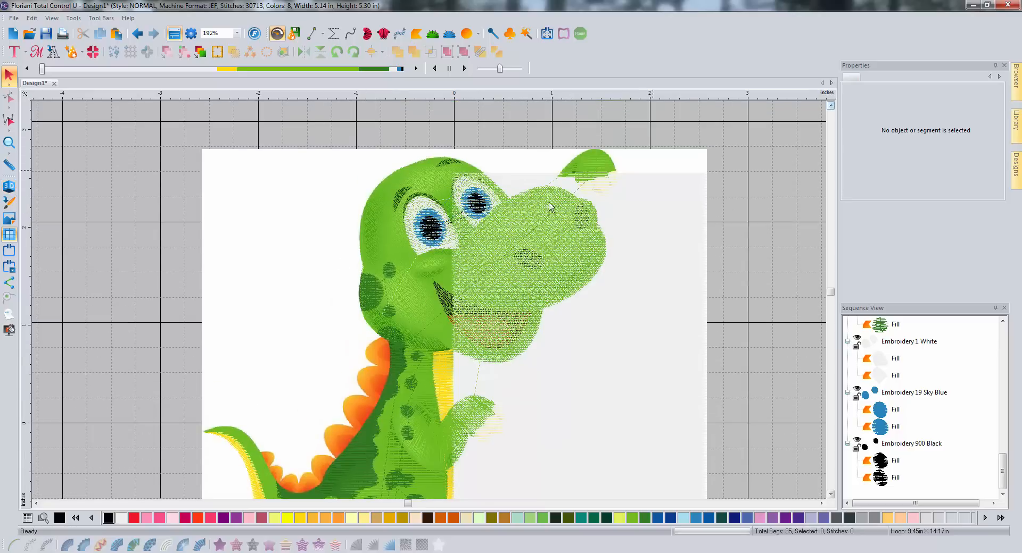
scroll(475, 306, "down", 1)
scroll(479, 319, "up", 2)
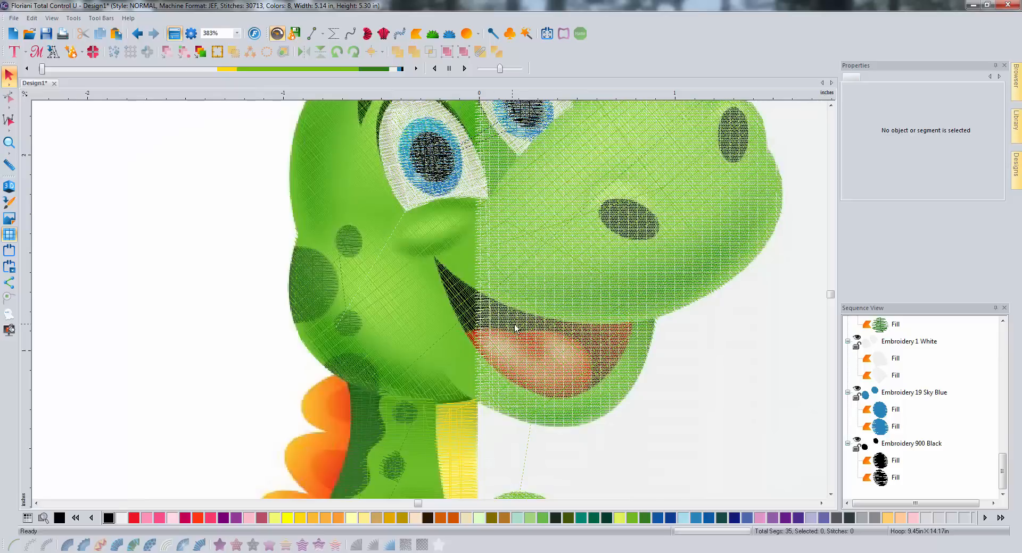
left_click(314, 34)
left_click(314, 34)
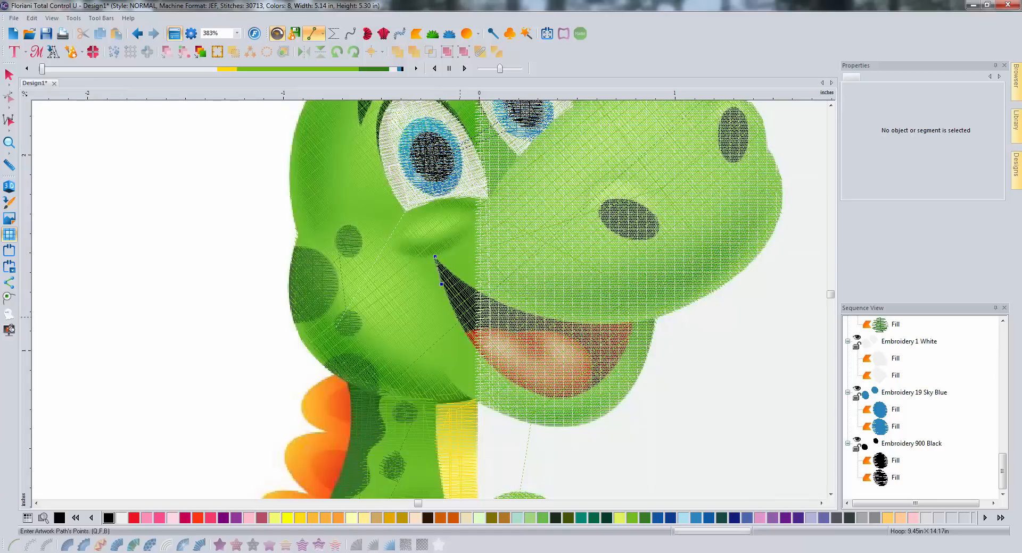
left_click(479, 350)
left_click(539, 395)
left_click(615, 365)
left_click(630, 334)
left_click(617, 324)
left_click(574, 322)
left_click(533, 315)
left_click(464, 282)
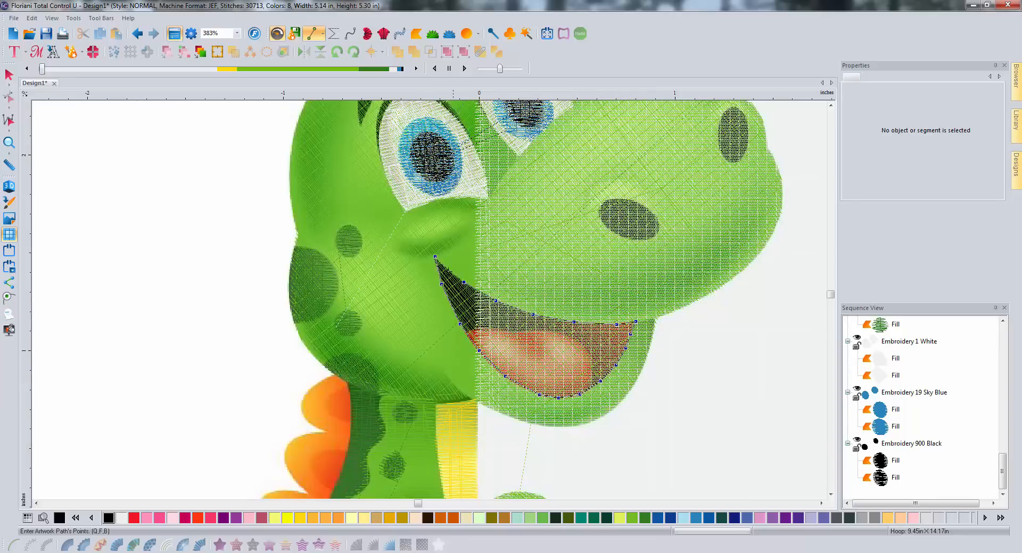
left_click(434, 256)
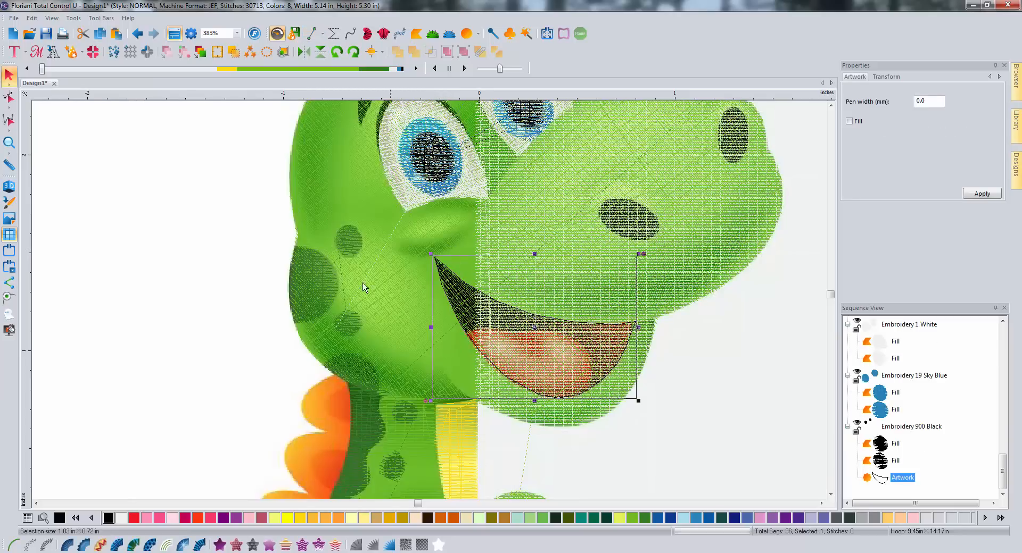
left_click(220, 544)
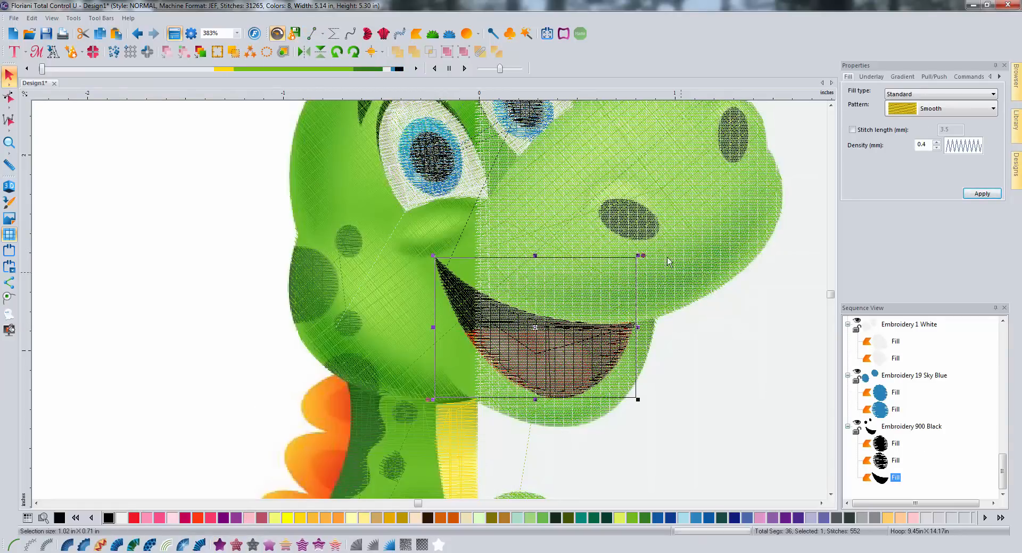
Draw an ellipse about 0.29 × 0.16 in for the lower nostril, tilt and position it over the image, and convert it to a standard fill.
left_click(830, 106)
left_click(830, 105)
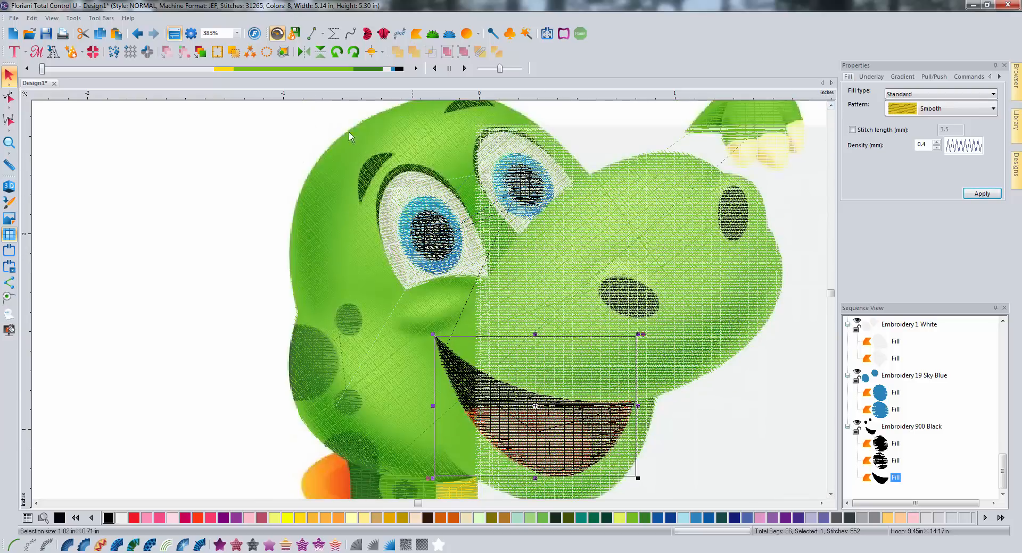
left_click(467, 35)
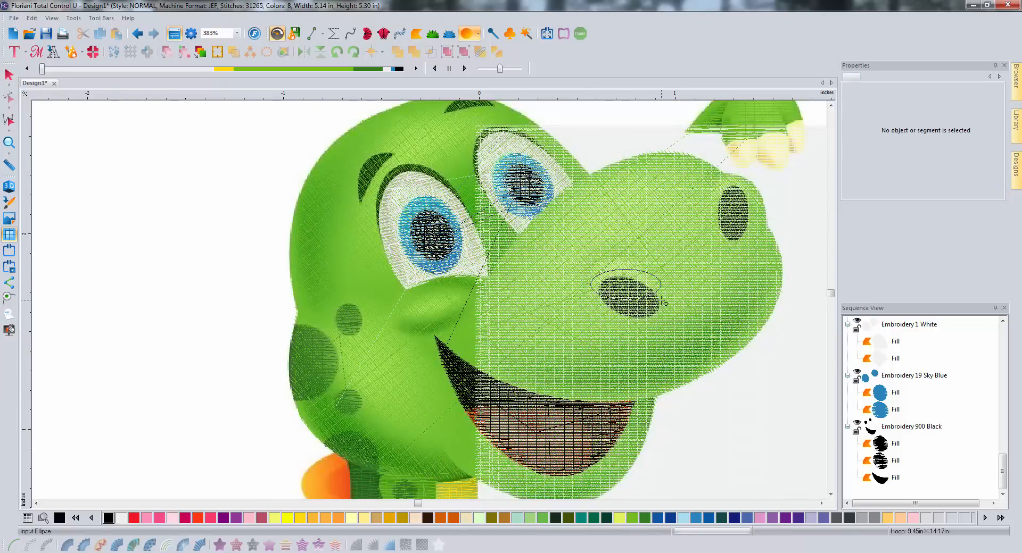
left_click_drag(647, 299, 587, 266)
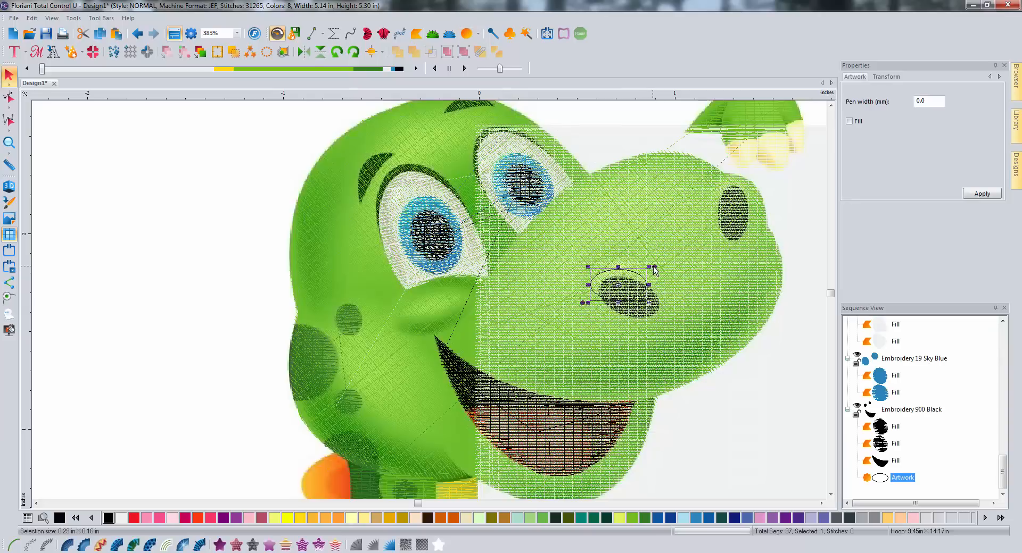
left_click_drag(654, 268, 643, 302)
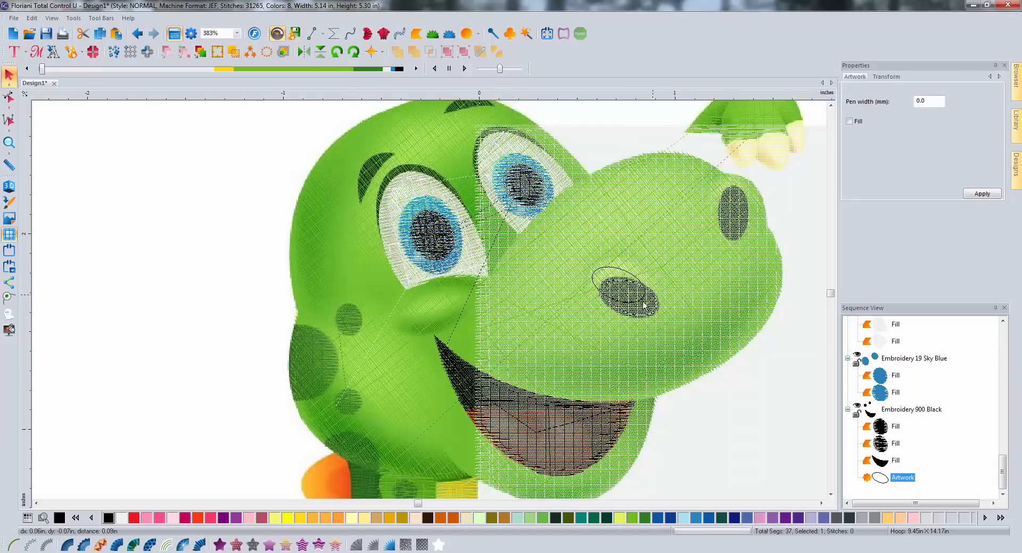
left_click(219, 545)
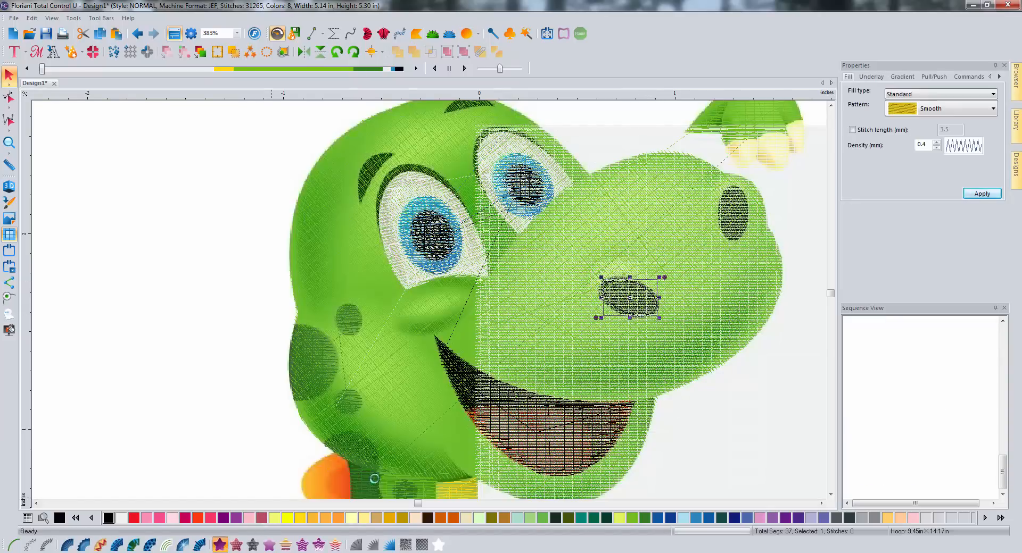
Duplicate the lower nostril's black fill and move the copy onto the nostril at the snout's tip.
right_click(637, 300)
left_click(676, 319)
right_click(628, 300)
left_click(678, 331)
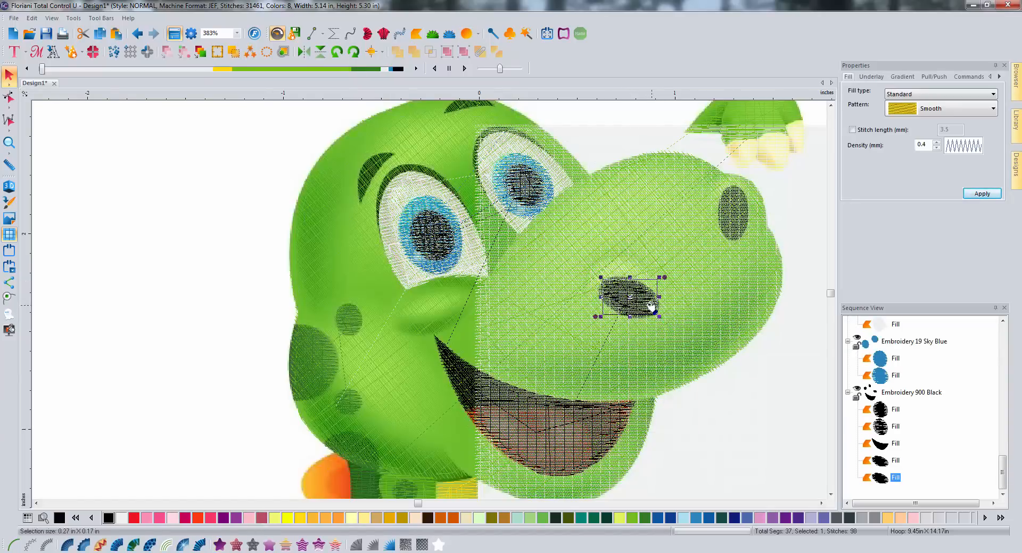
left_click_drag(651, 307, 751, 226)
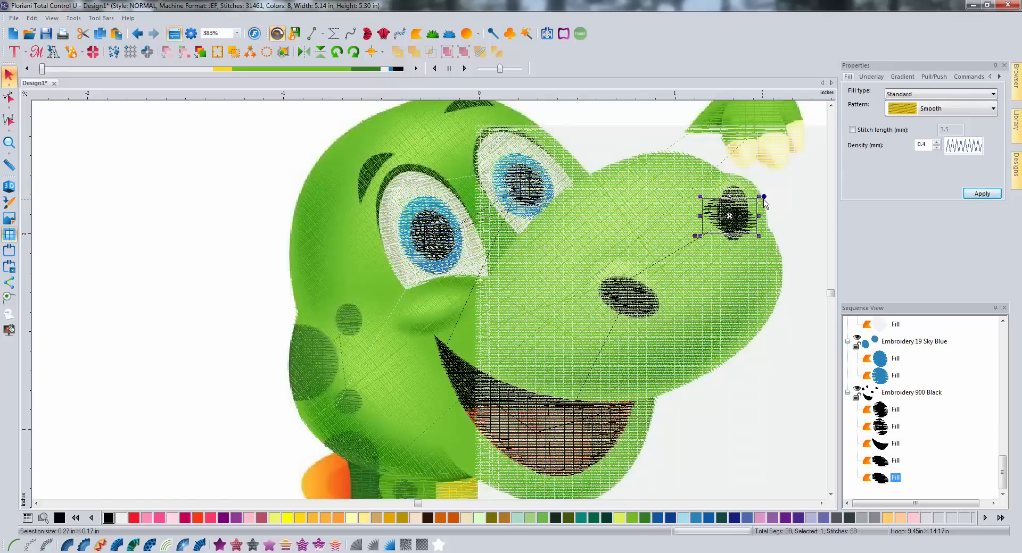
left_click(764, 202)
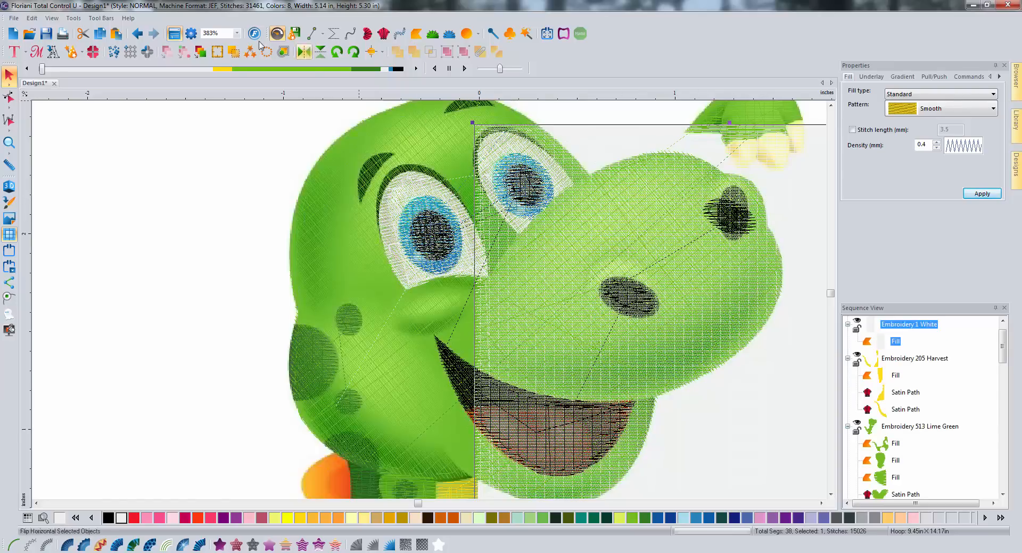
left_click(142, 36)
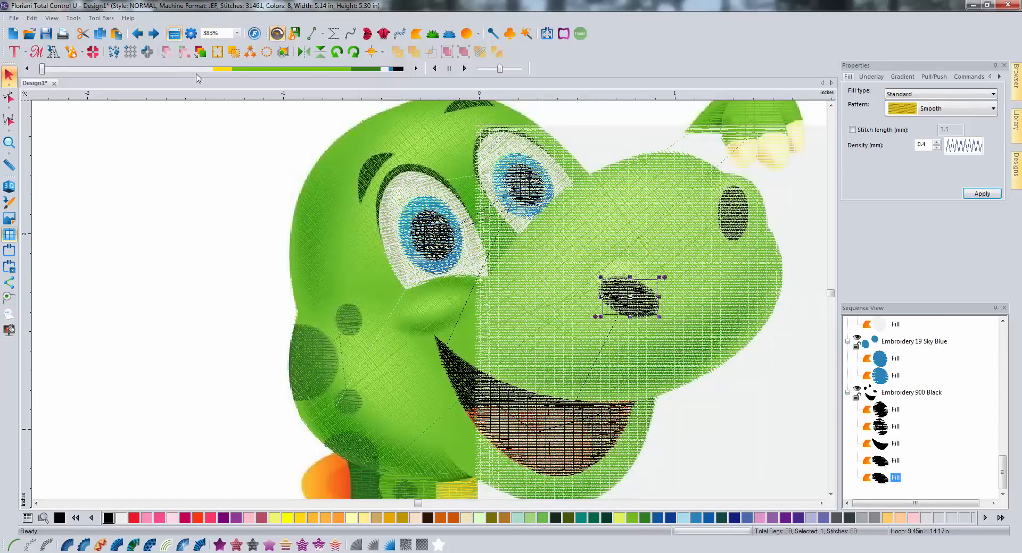
left_click(153, 34)
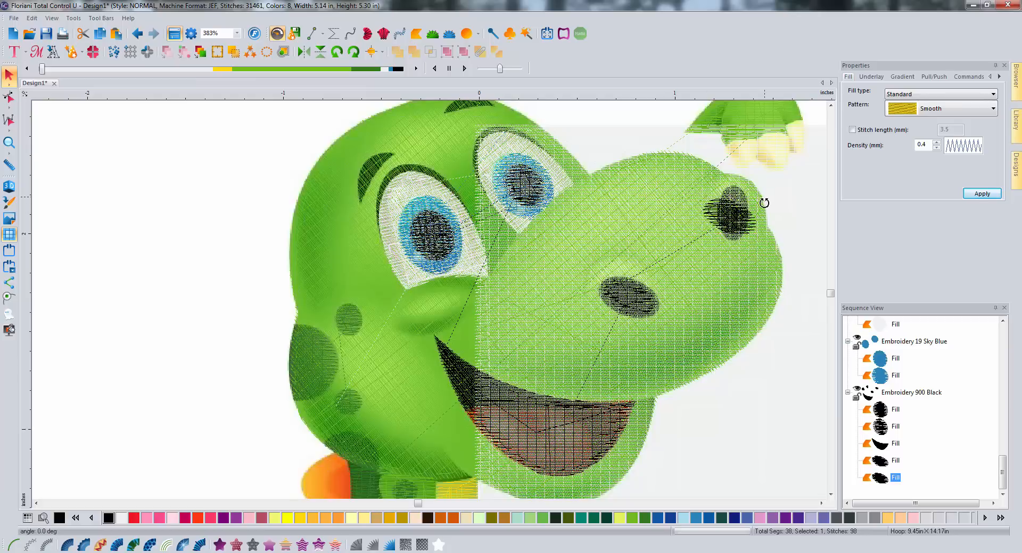
Rotate the copied nostril fill upright to match the nostril at the snout's tip.
left_click_drag(764, 203, 743, 226)
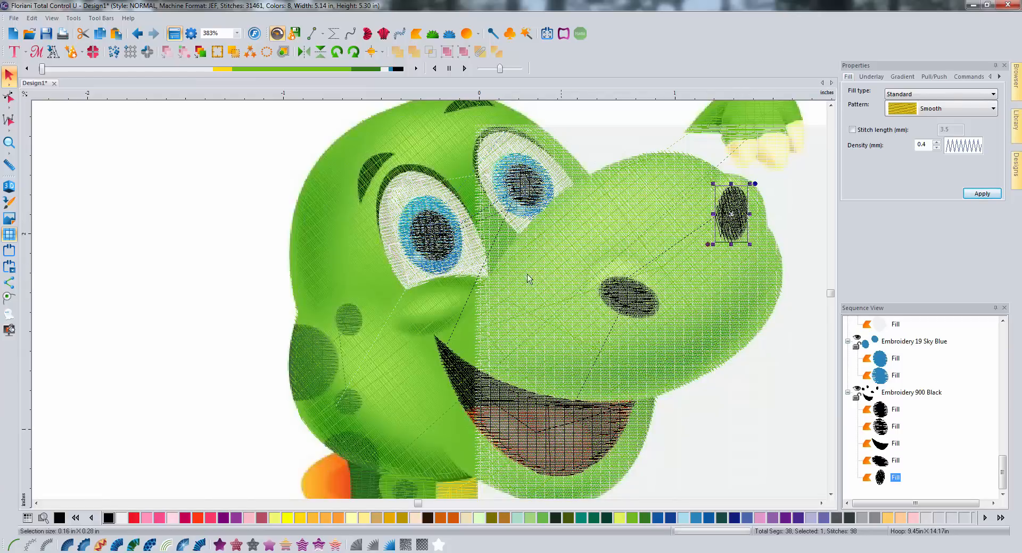
left_click(236, 231)
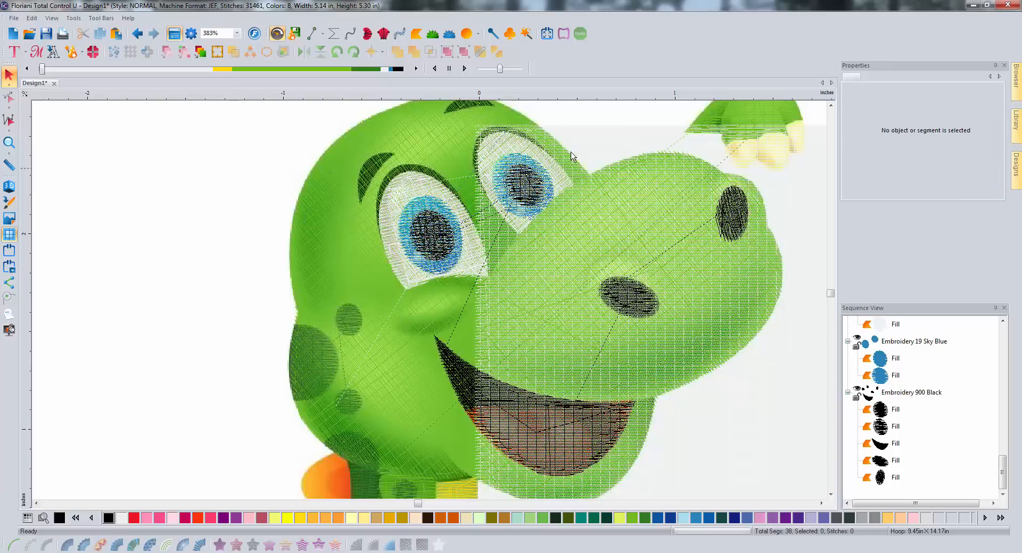
Trace the eyebrow above the larger eye, about 0.17 × 0.24 in, and convert it to a 900 Black satin path.
left_click(830, 105)
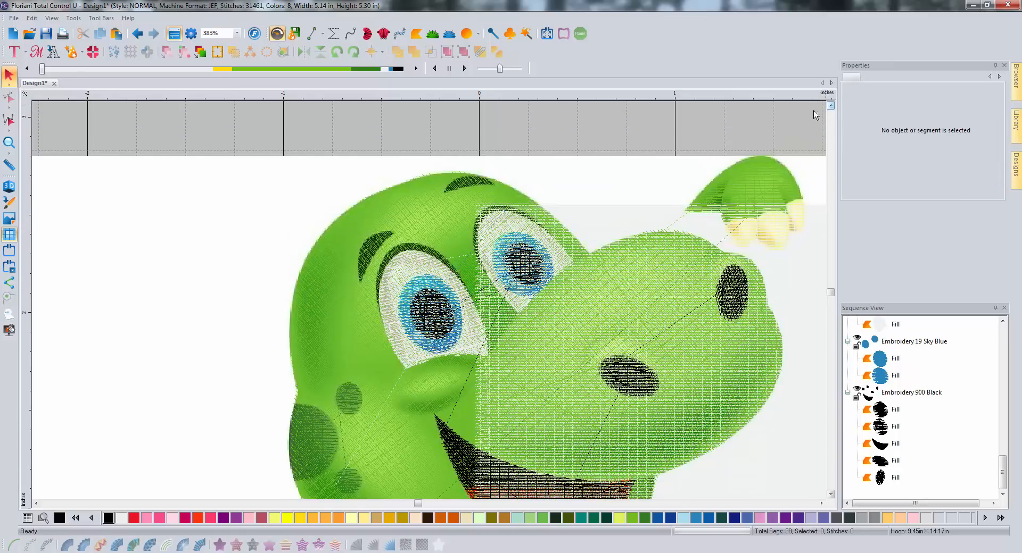
left_click(313, 34)
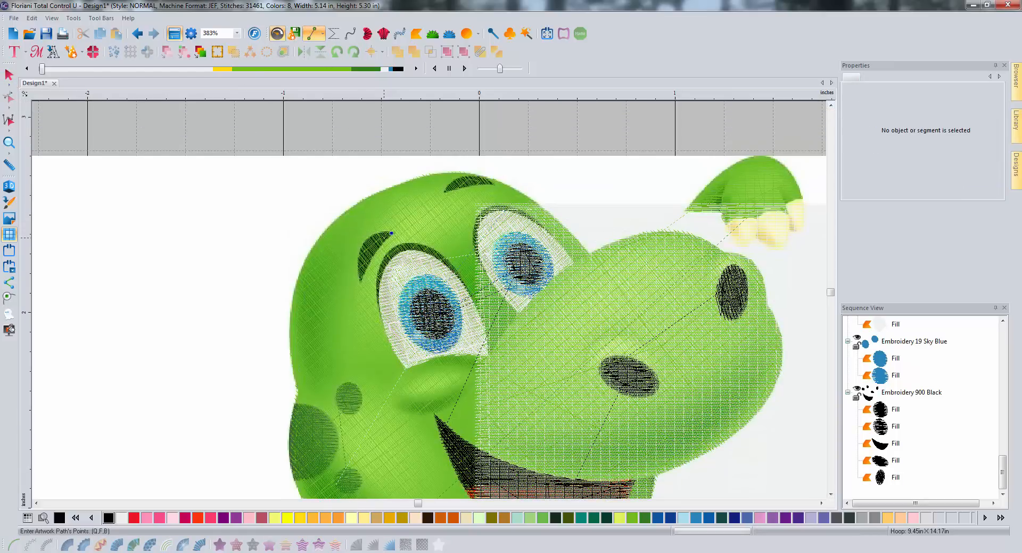
left_click(375, 251)
left_click(368, 263)
key("Return")
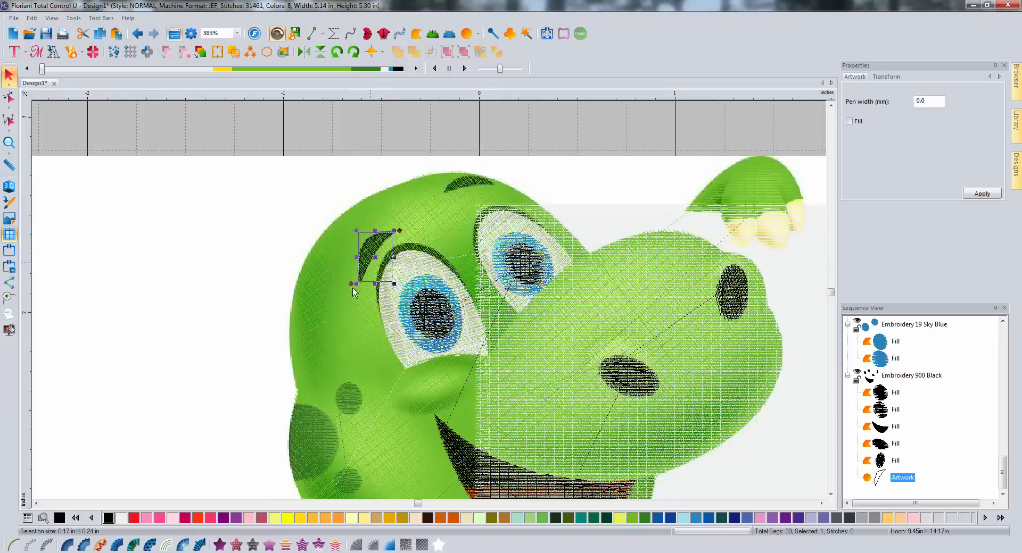
left_click(198, 546)
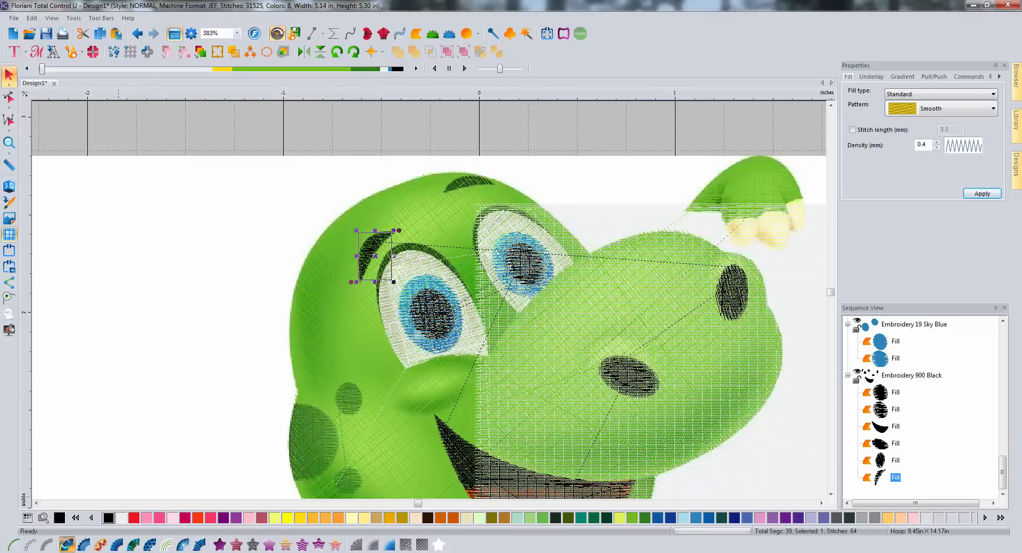
left_click(67, 545)
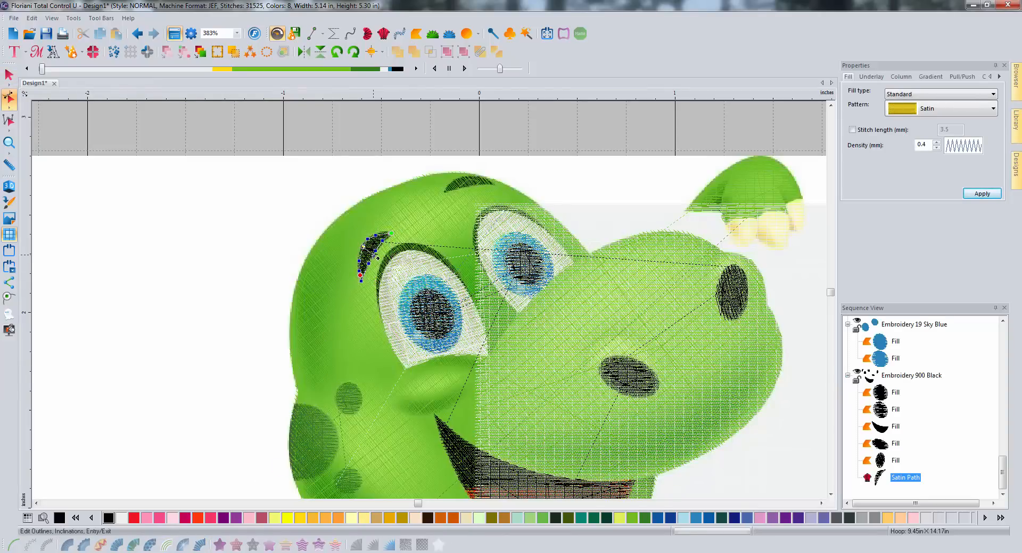
Trace the eyebrow at the top of the head, about 0.24 × 0.08 in, and convert it to a satin path.
left_click(10, 75)
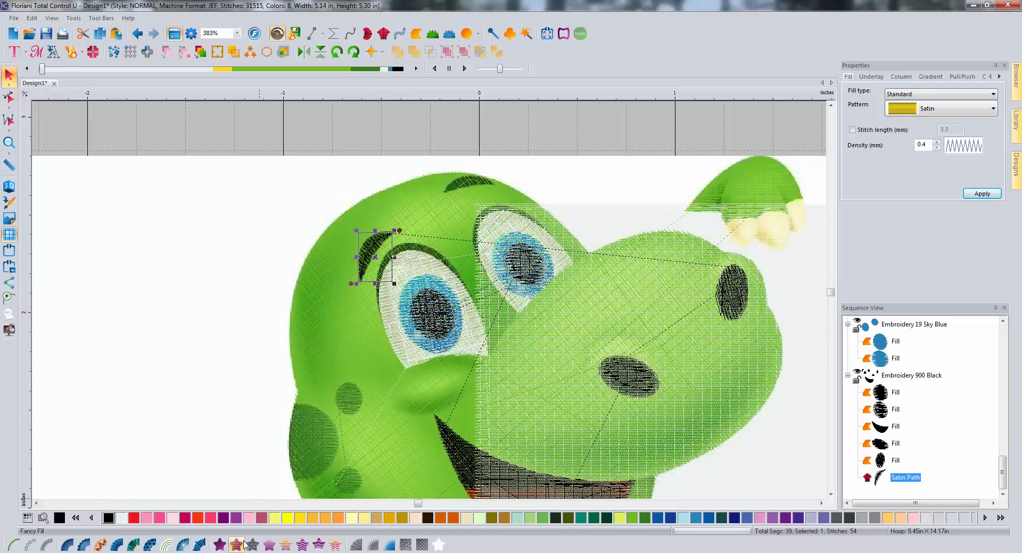
left_click(312, 34)
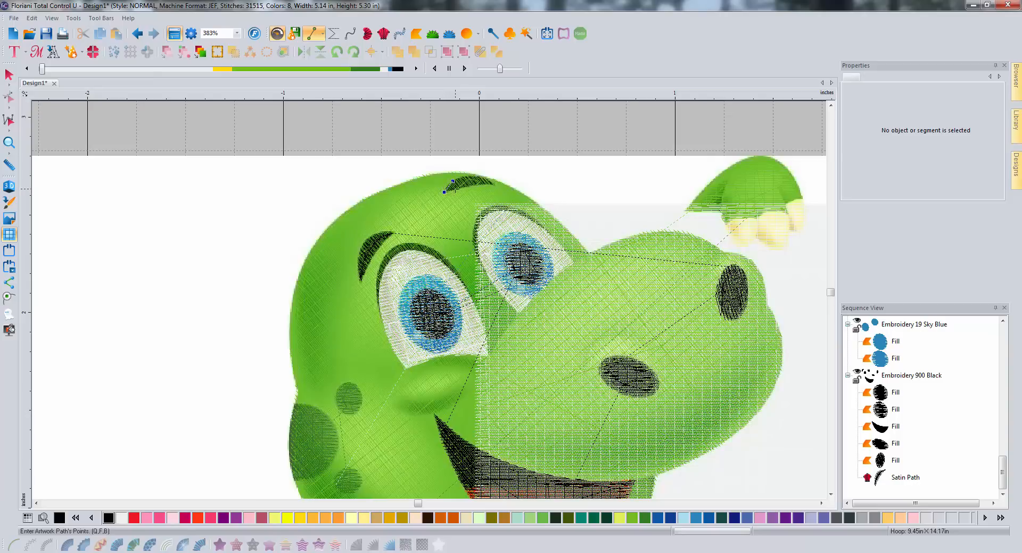
left_click(491, 183)
left_click(462, 175)
key("Return")
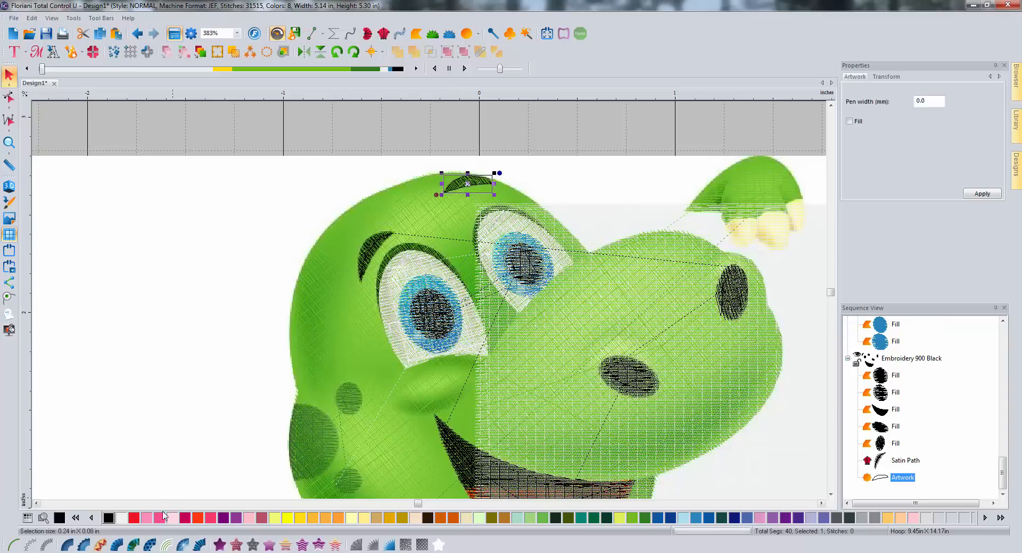
left_click(67, 545)
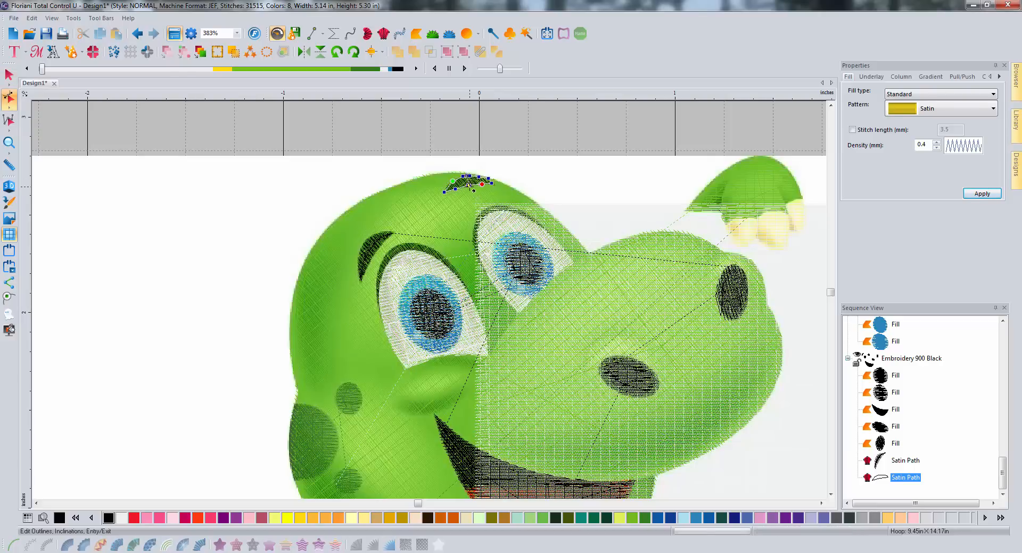
key("Escape")
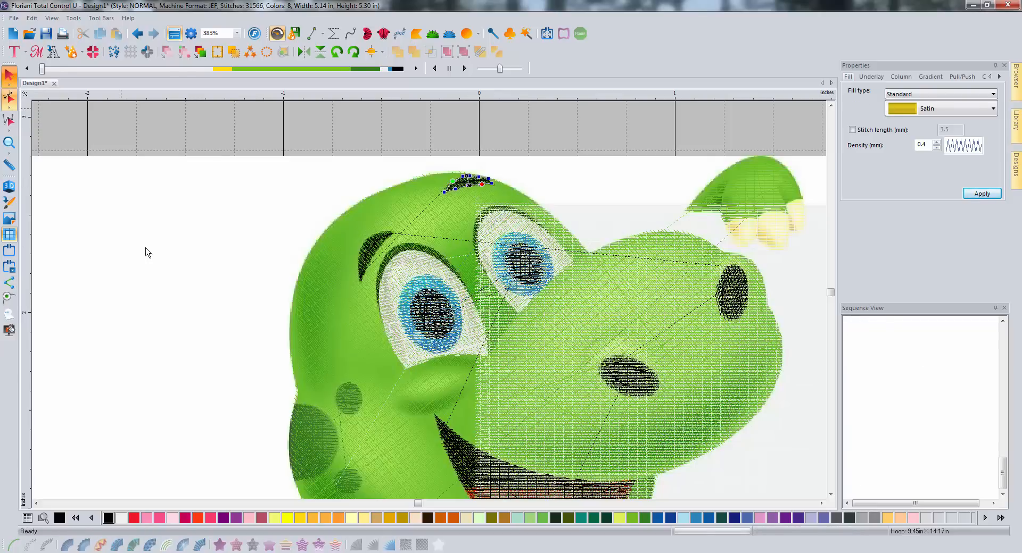
Examine the digitized dinosaur as a whole and in the 3D stitch rendering.
scroll(266, 338, "down", 1)
scroll(287, 343, "up", 1)
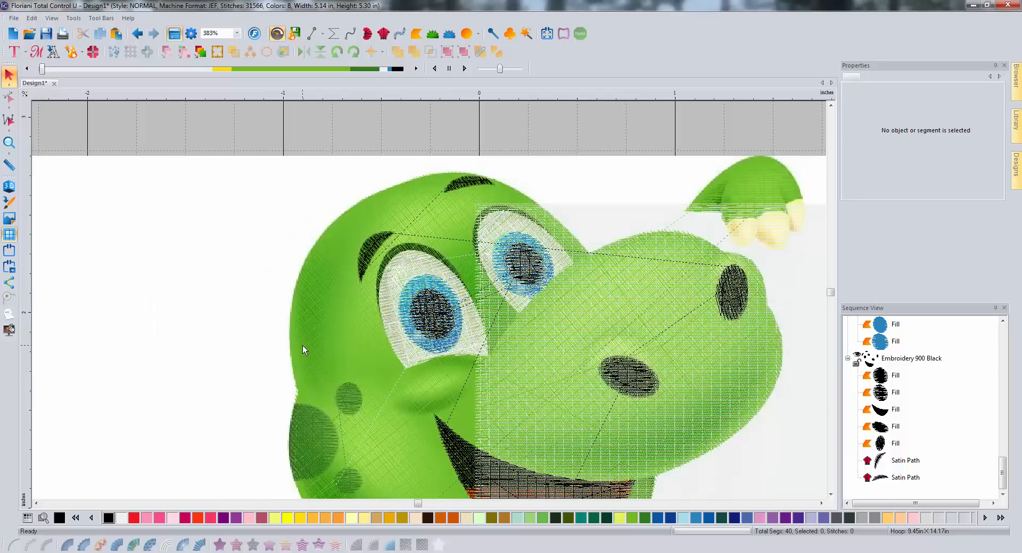
scroll(302, 346, "down", 1)
scroll(586, 393, "down", 4)
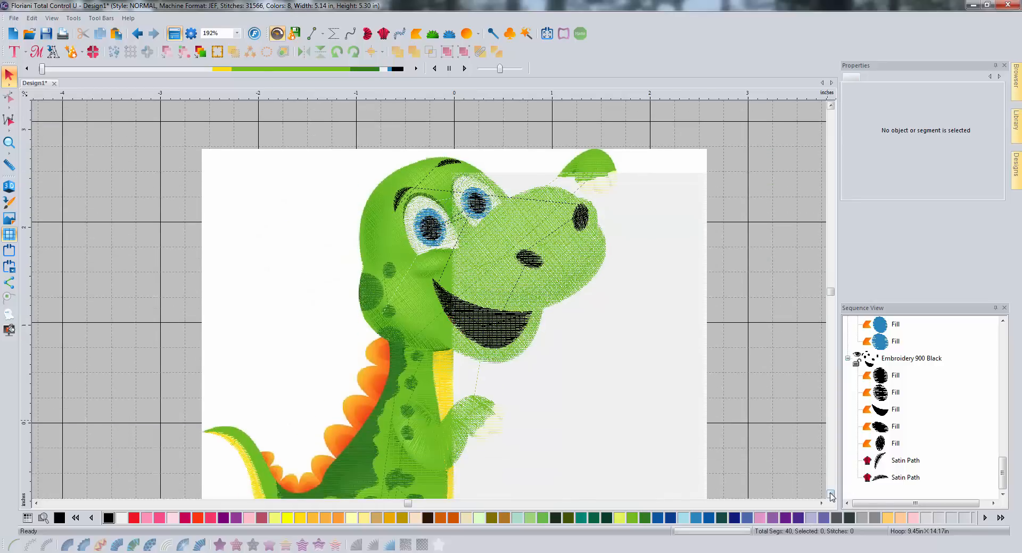
scroll(508, 373, "down", 1)
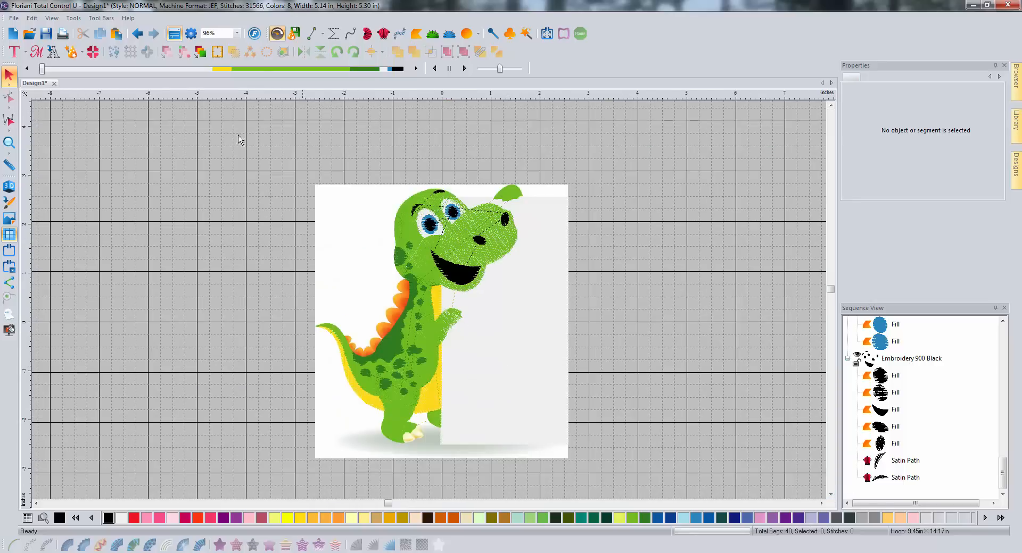
left_click(10, 186)
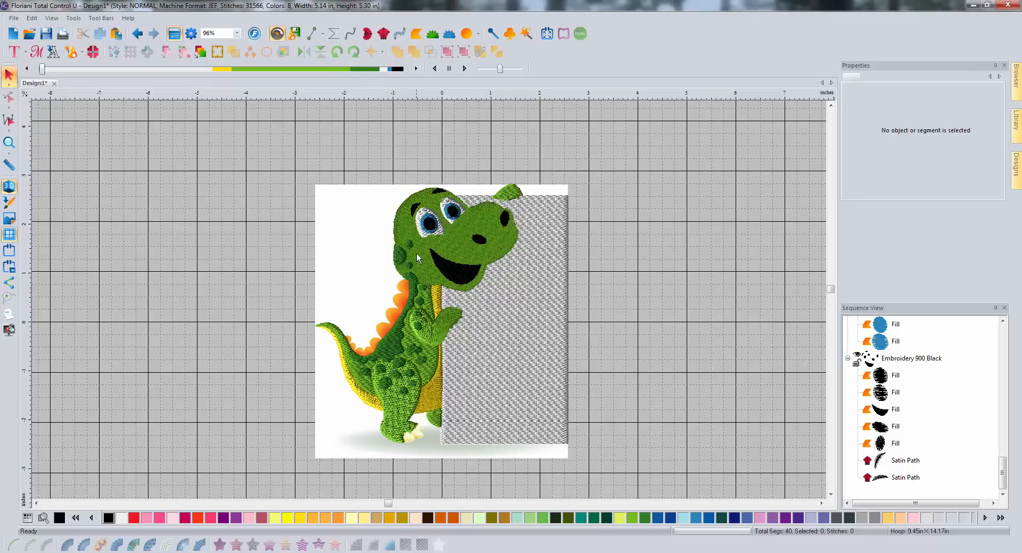
scroll(417, 247, "up", 2)
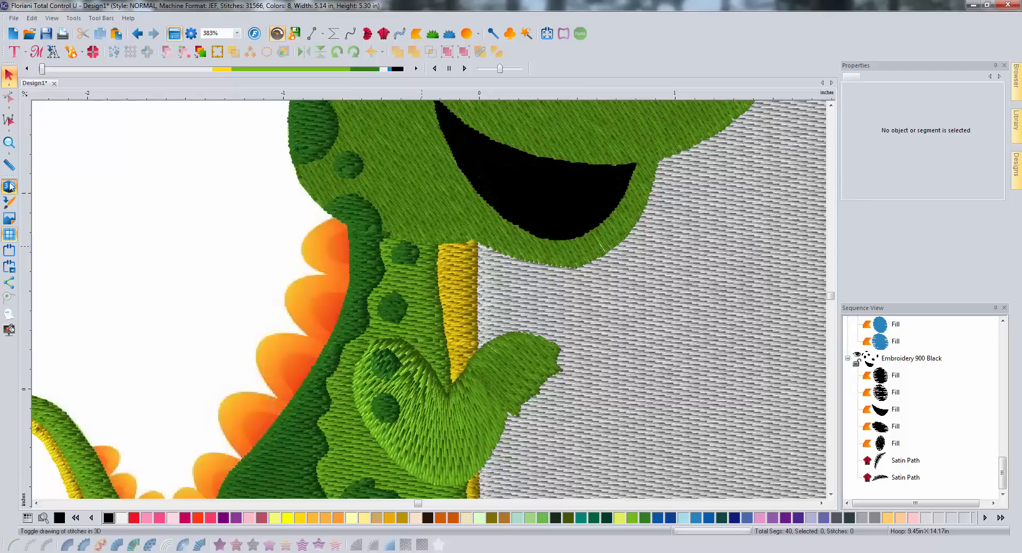
left_click(9, 186)
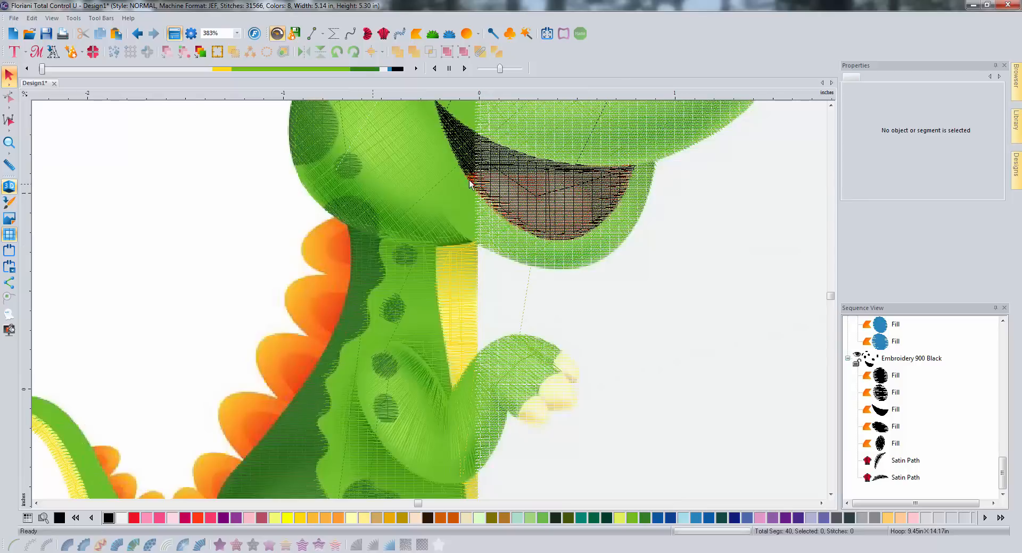
Trace the tongue inside the mouth, about 0.63 × 0.34 in, and convert it to an 800 Red standard fill.
left_click(830, 106)
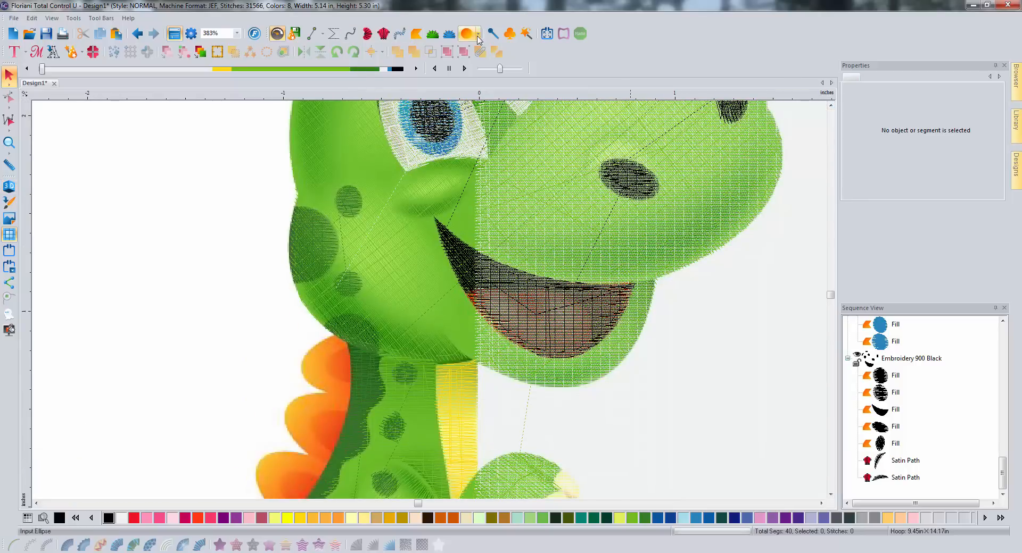
left_click(312, 33)
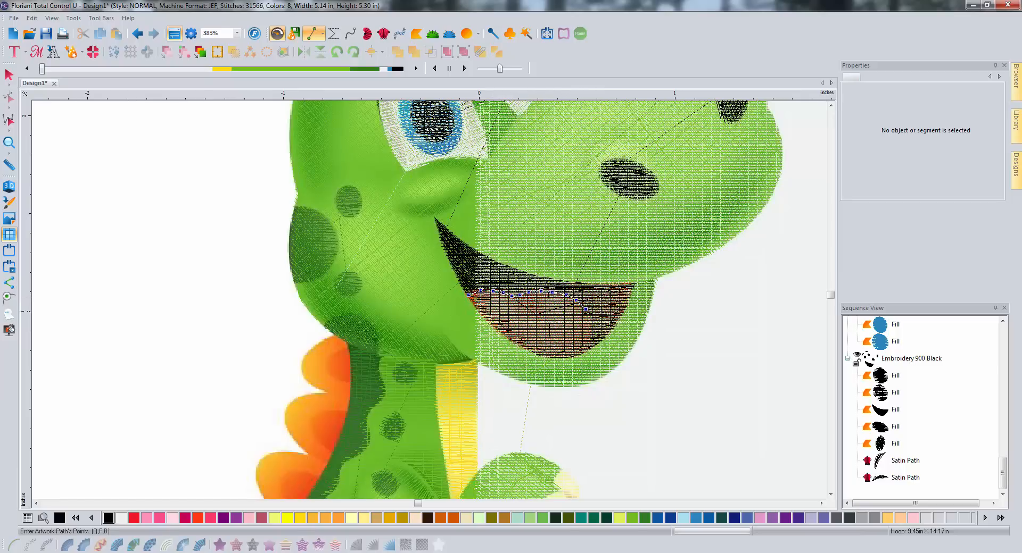
left_click(590, 319)
left_click(558, 358)
left_click(524, 346)
key("Return")
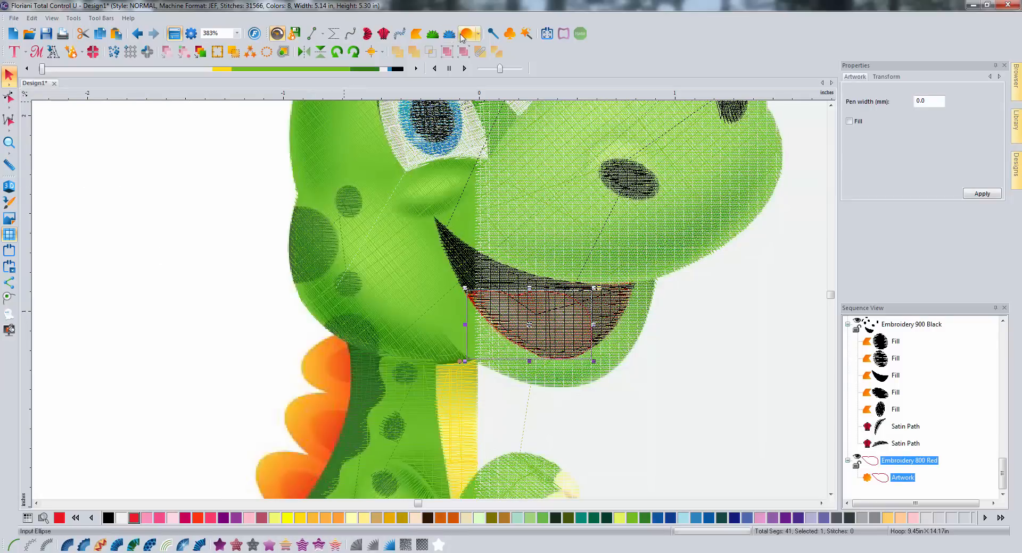
left_click(218, 545)
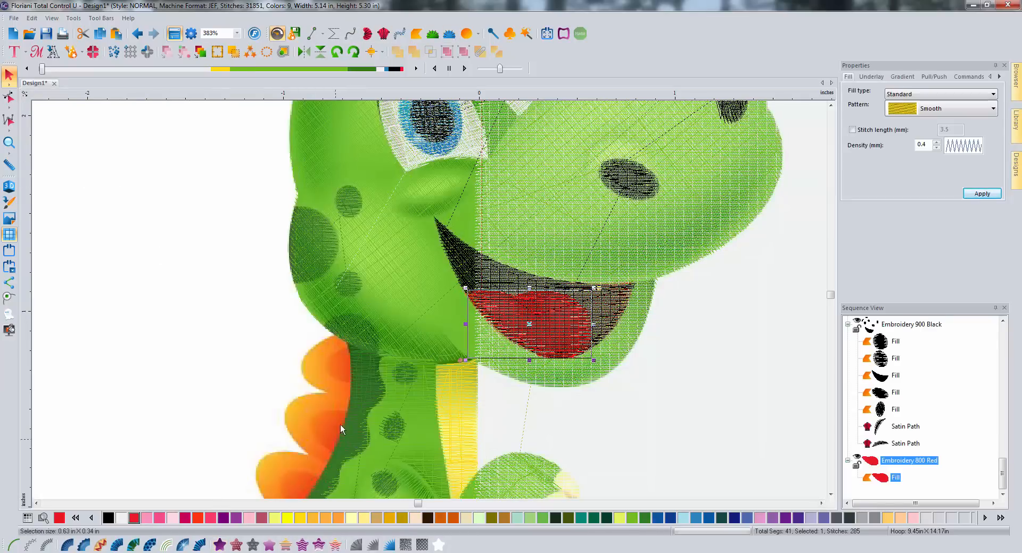
left_click(247, 307)
Trace the scalloped spikes along the dinosaur's back and tail, about 1.32 × 1.57 in, and convert the outline to a standard fill.
scroll(341, 314, "down", 1)
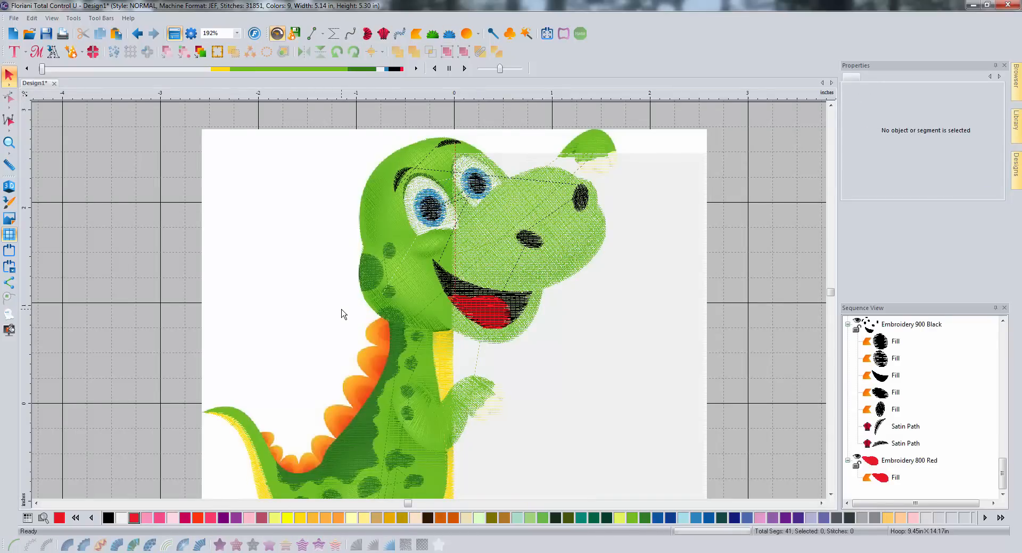
left_click(831, 495)
left_click(832, 495)
left_click(36, 503)
left_click(36, 503)
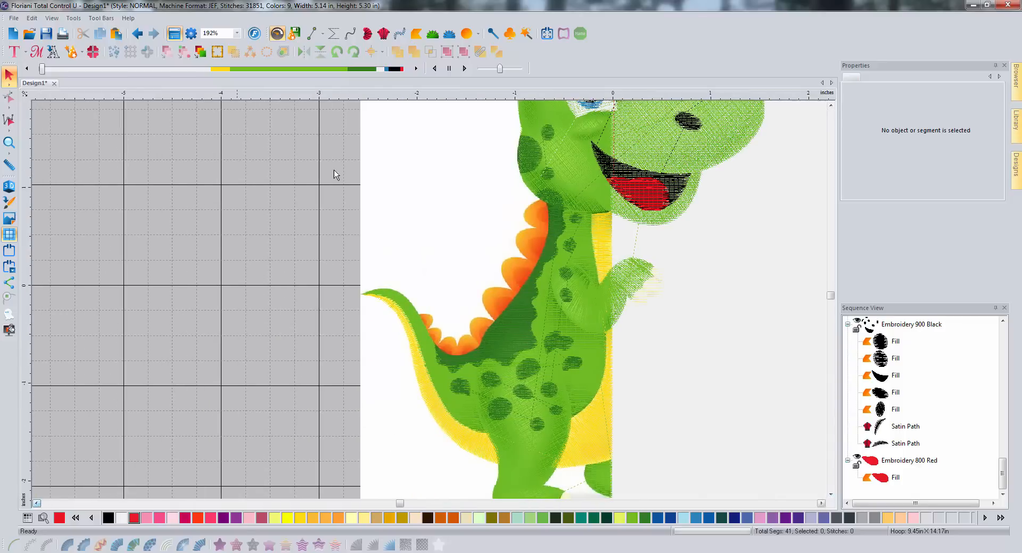
left_click(312, 33)
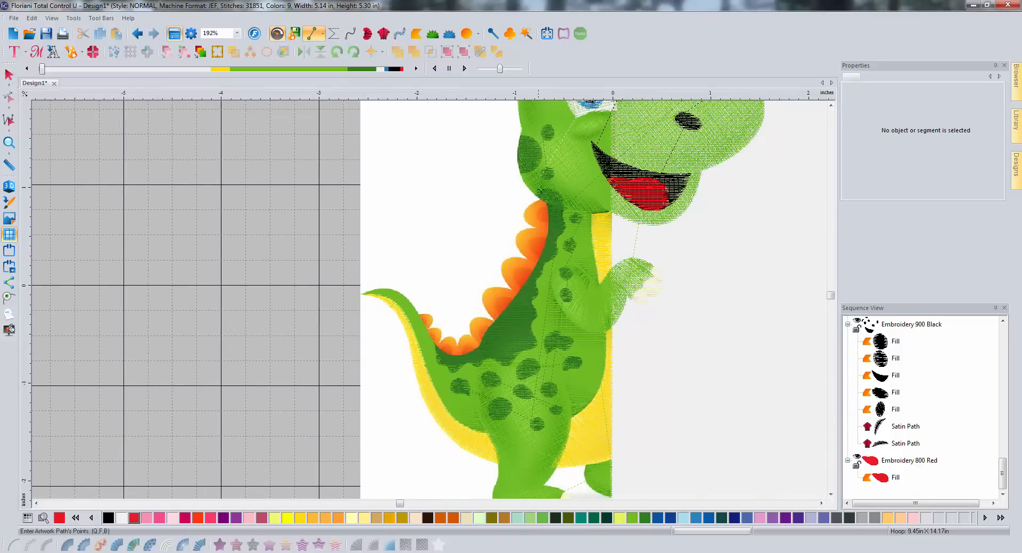
left_click(524, 214)
left_click(525, 220)
left_click(528, 223)
left_click(517, 245)
left_click(523, 255)
left_click(510, 257)
left_click(504, 259)
left_click(502, 267)
left_click(487, 289)
left_click(484, 307)
left_click(486, 313)
left_click(488, 317)
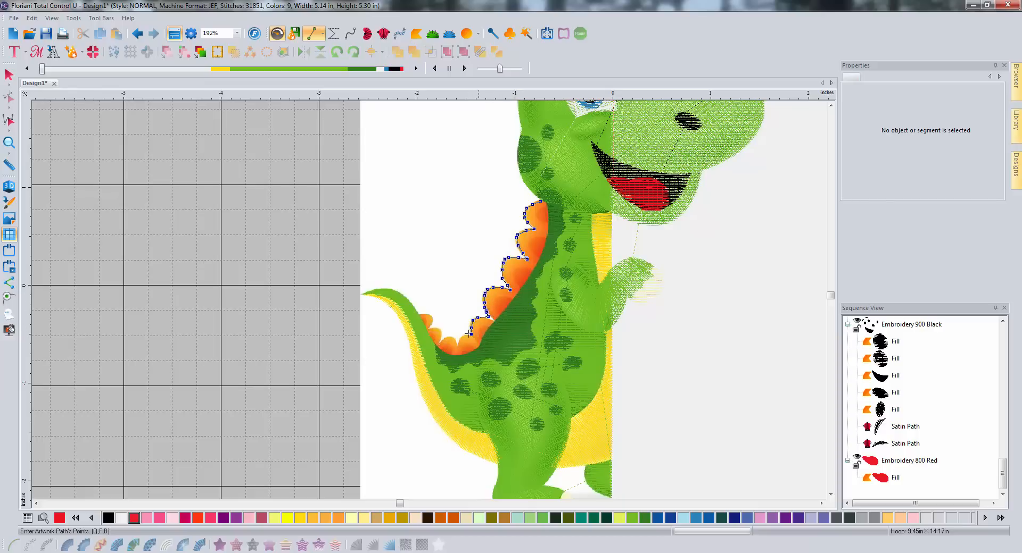
left_click(458, 344)
left_click(432, 316)
left_click(424, 316)
left_click(420, 317)
left_click(422, 325)
left_click(427, 330)
left_click(434, 340)
left_click(548, 207)
key("Return")
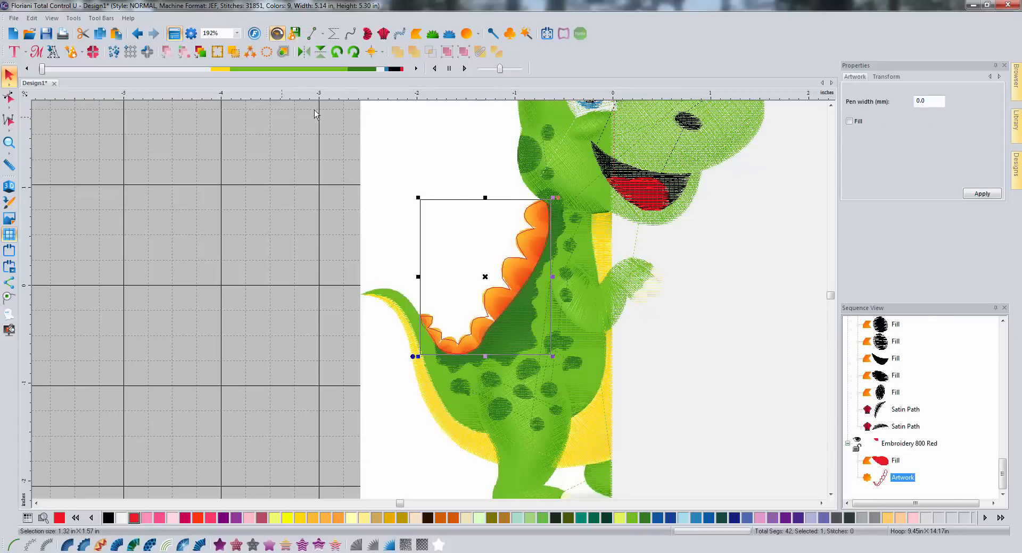
left_click(219, 546)
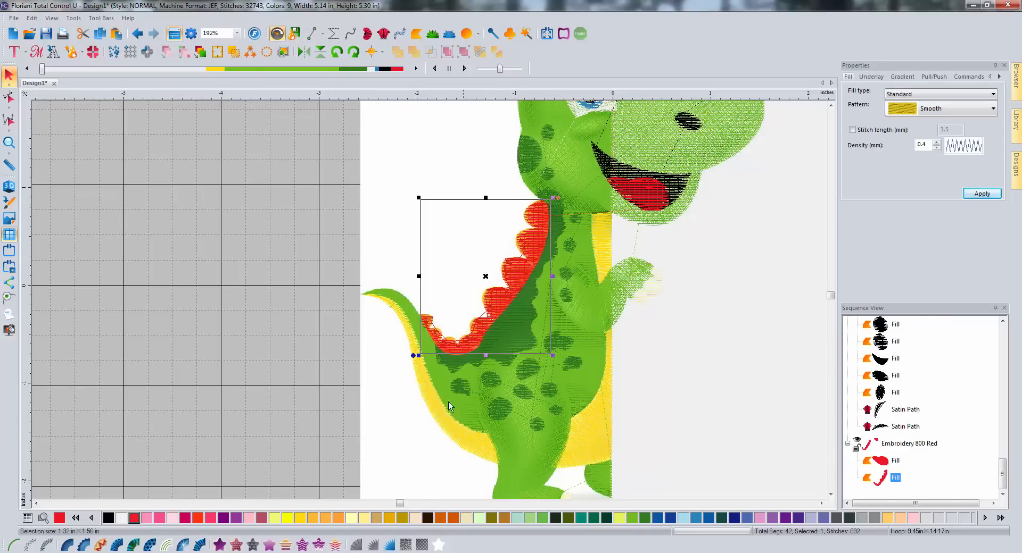
Recolor the back spikes' fill to Embroidery 337 Reddish Brown.
left_click(197, 518)
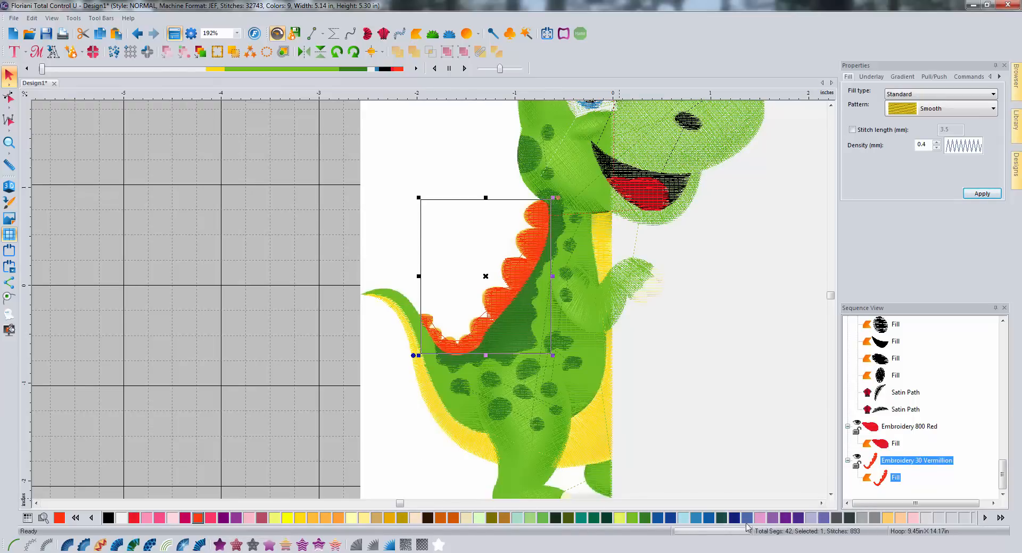
left_click(440, 518)
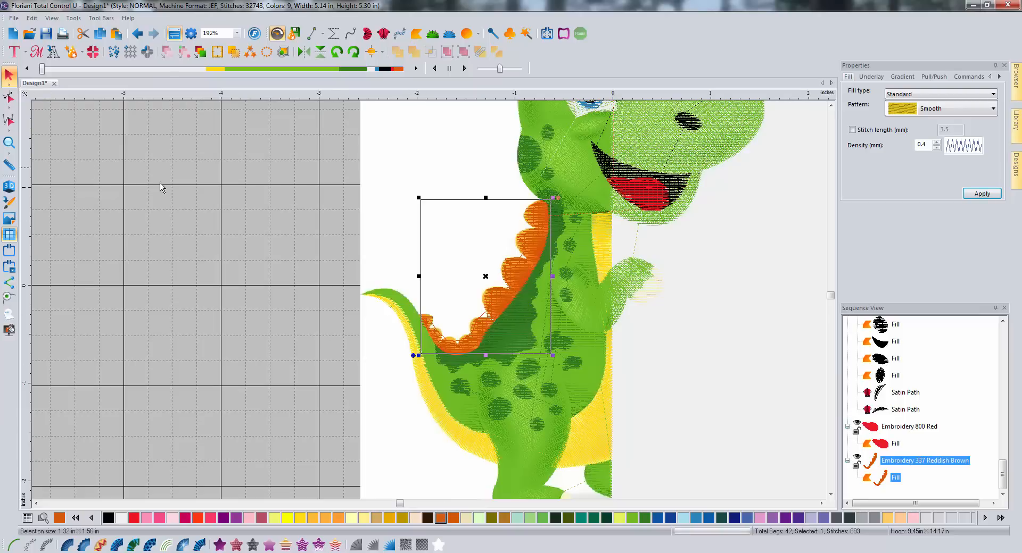
left_click(280, 244)
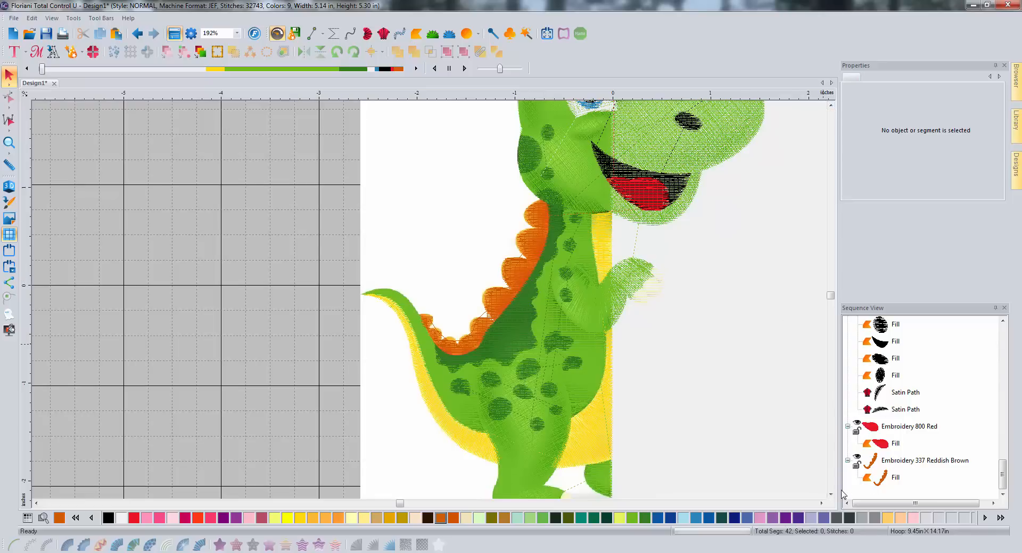
Trace the rearmost toenail of the front foot, about 0.15 × 0.15 in, and make it a 205 Harvest standard fill.
scroll(830, 494, "down", 3)
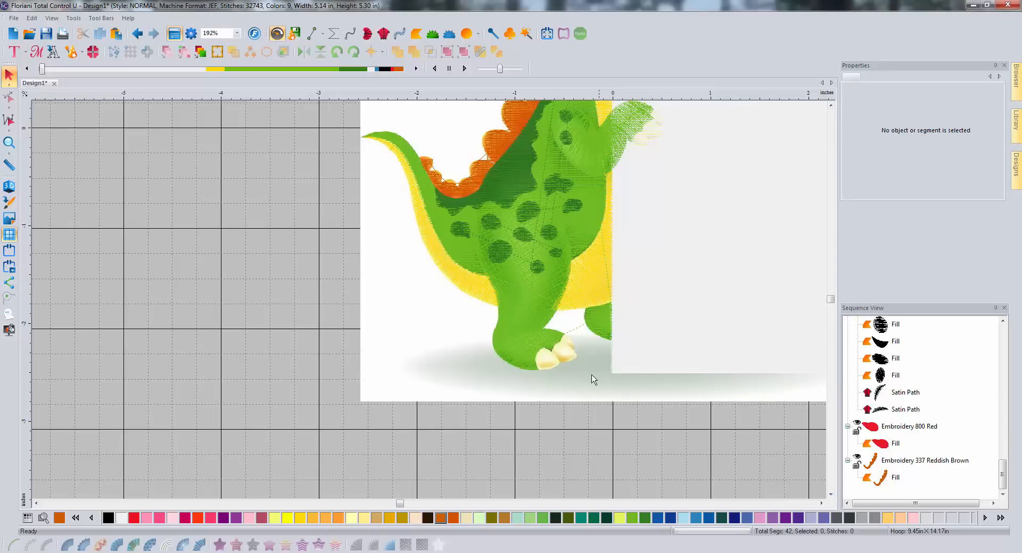
key("plus")
left_click(821, 504)
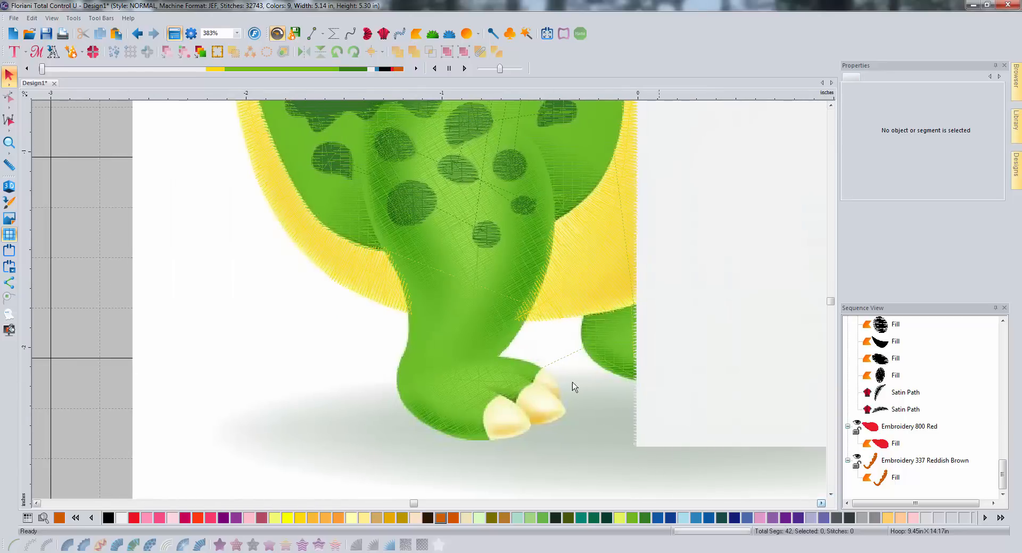
left_click(312, 34)
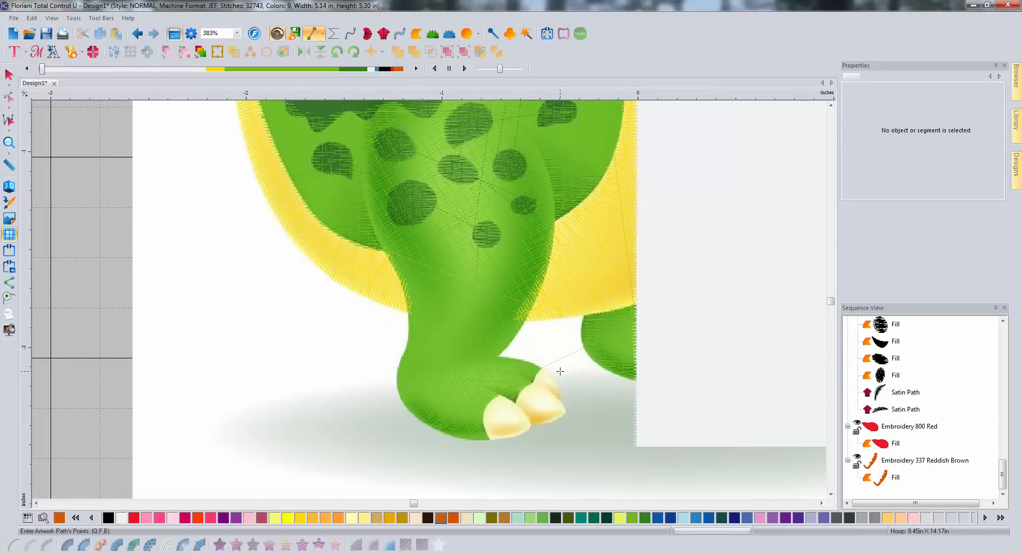
key("plus")
scroll(657, 392, "down", 3)
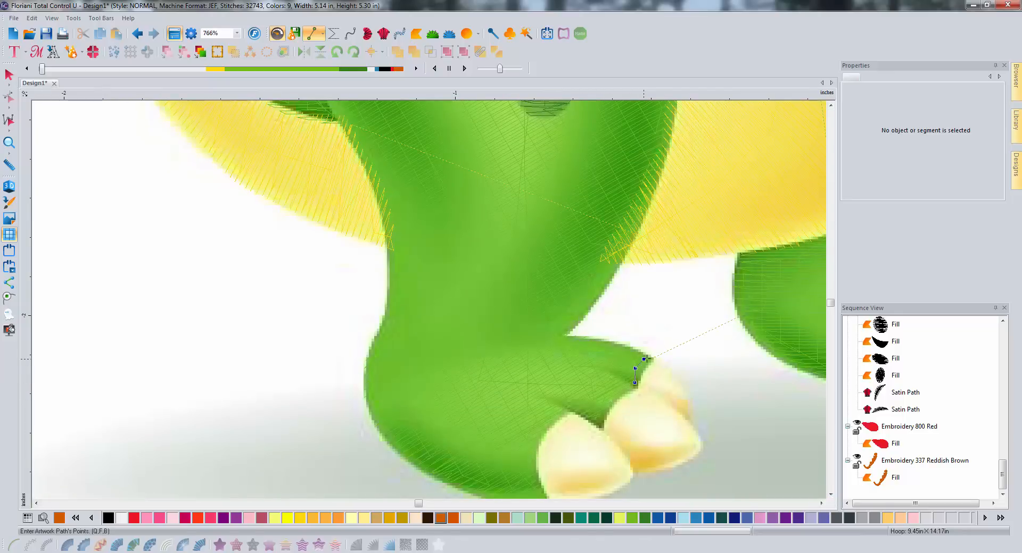
left_click(675, 379)
left_click(684, 392)
left_click(669, 399)
key("Return")
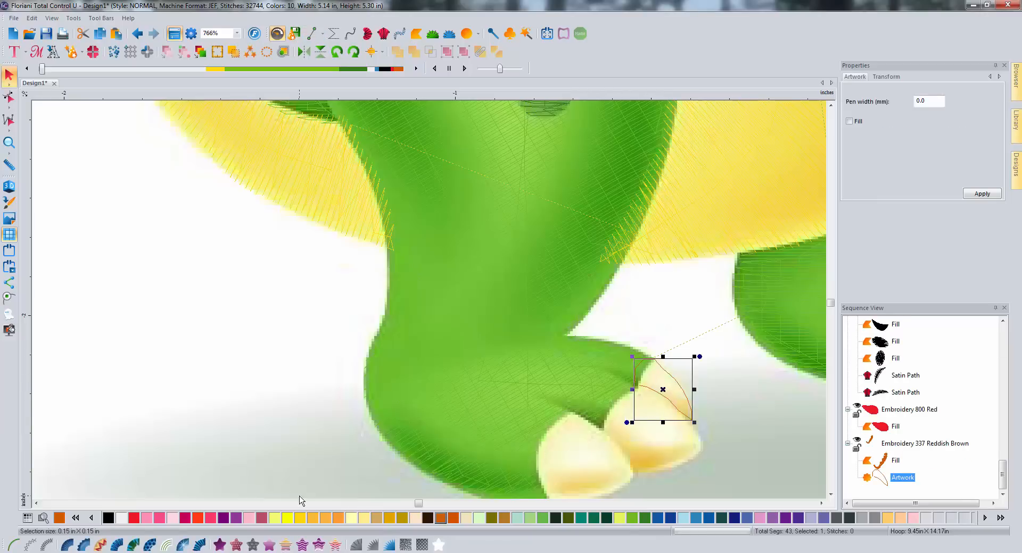
left_click(299, 519)
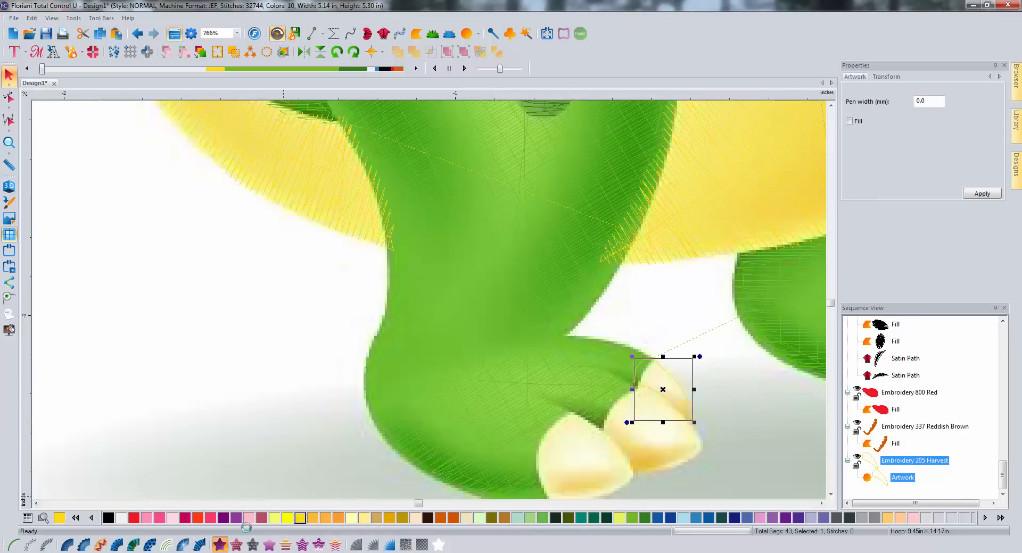
left_click(219, 544)
Trace the middle toenail of the front foot, about 0.25 × 0.21 in, and convert it to a standard fill.
left_click(313, 33)
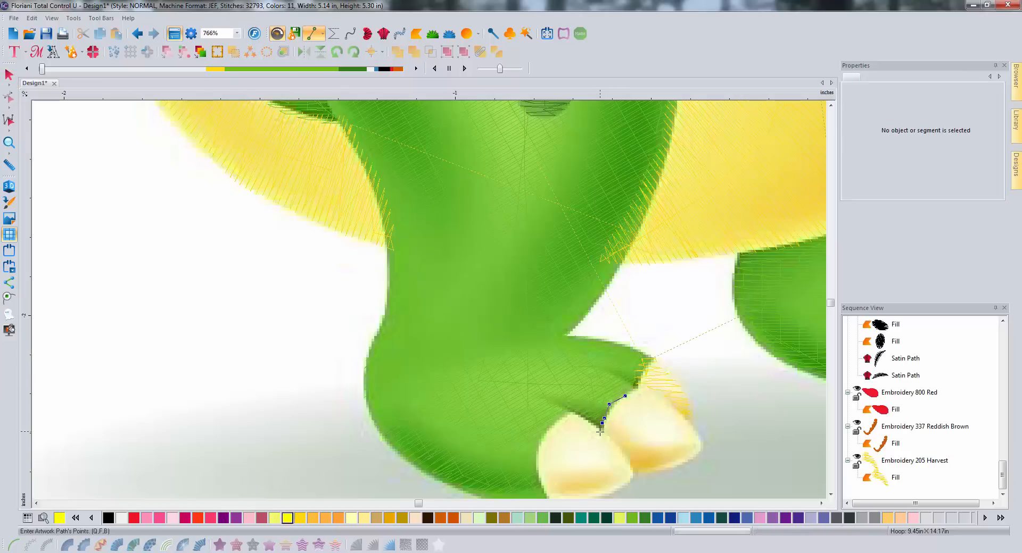
left_click(610, 439)
left_click(619, 447)
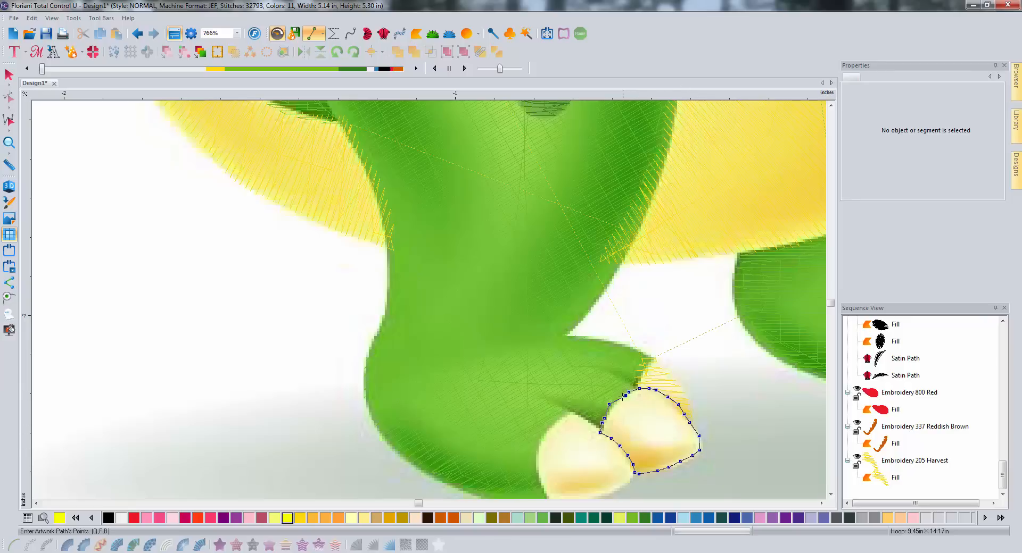
left_click(617, 399)
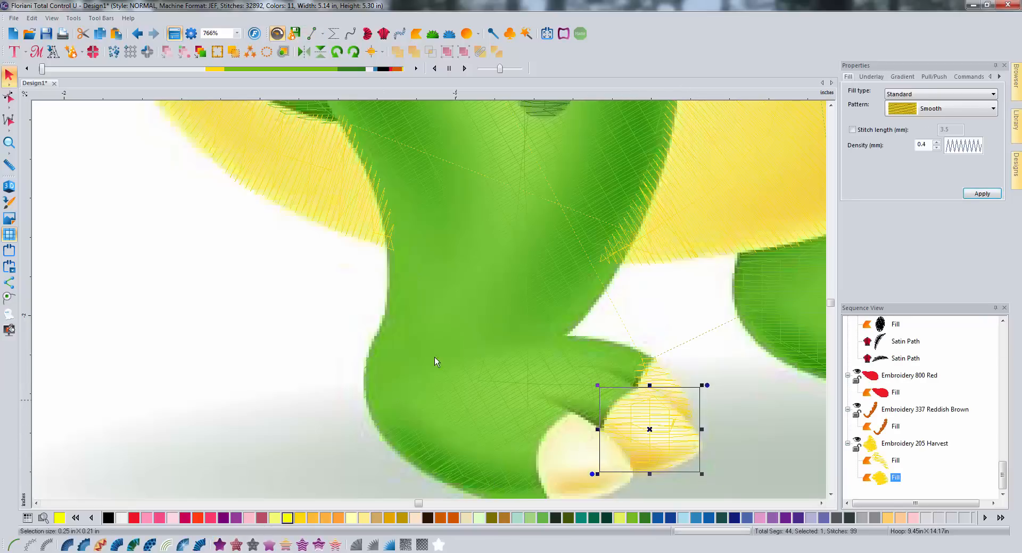
Trace the frontmost toenail of the front foot and convert the closed outline to a standard fill.
left_click(350, 35)
left_click(600, 428)
left_click(615, 439)
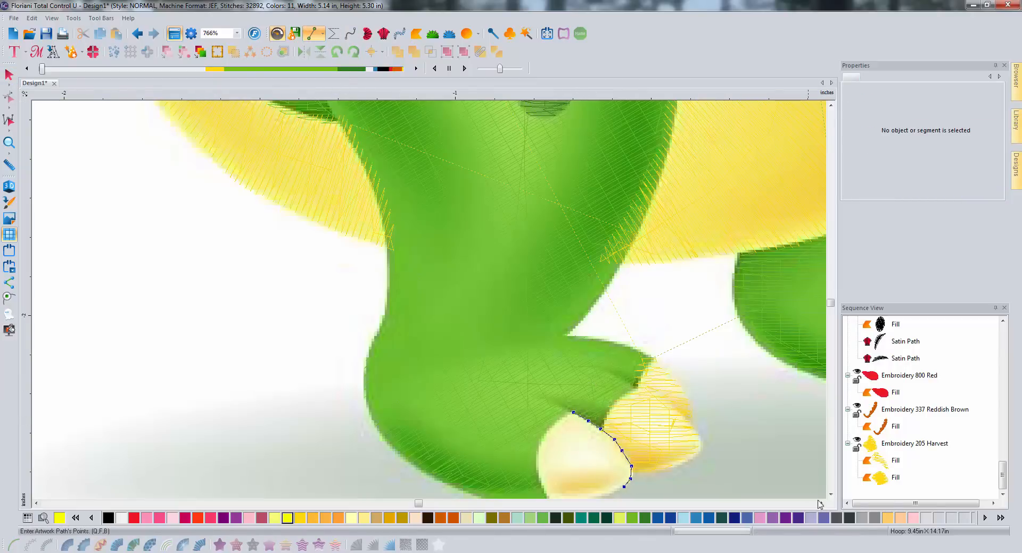
scroll(818, 504, "down", 3)
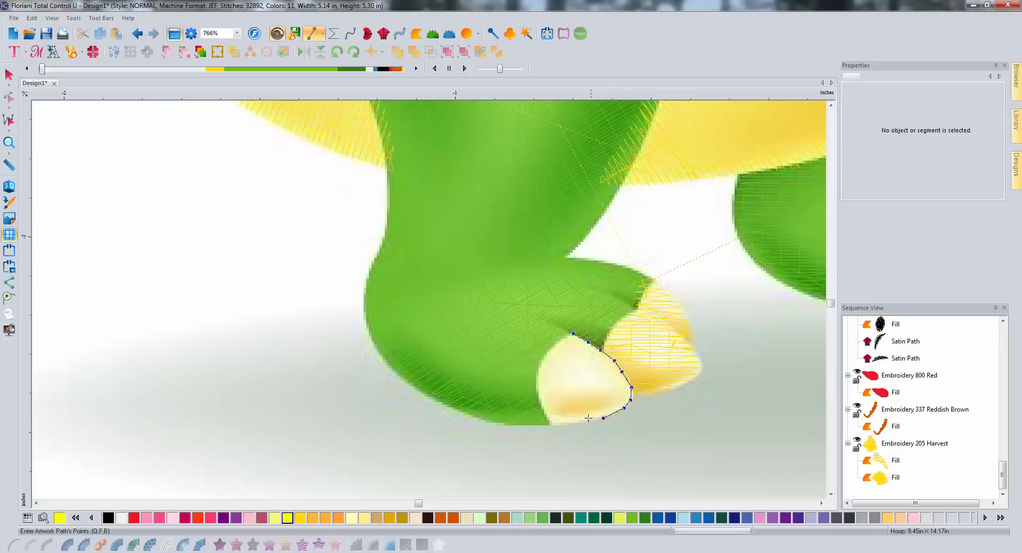
left_click(571, 422)
left_click(550, 424)
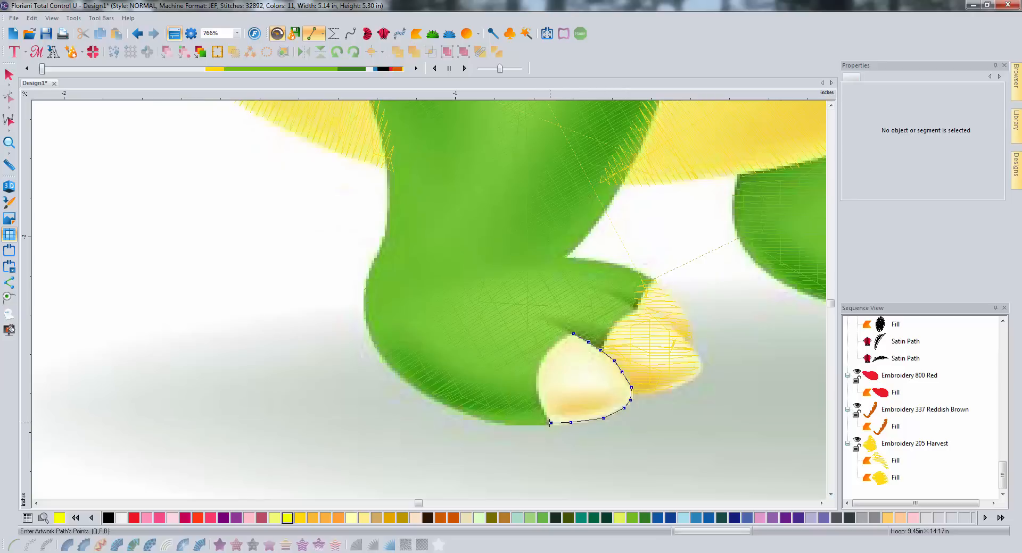
left_click(535, 375)
key("Return")
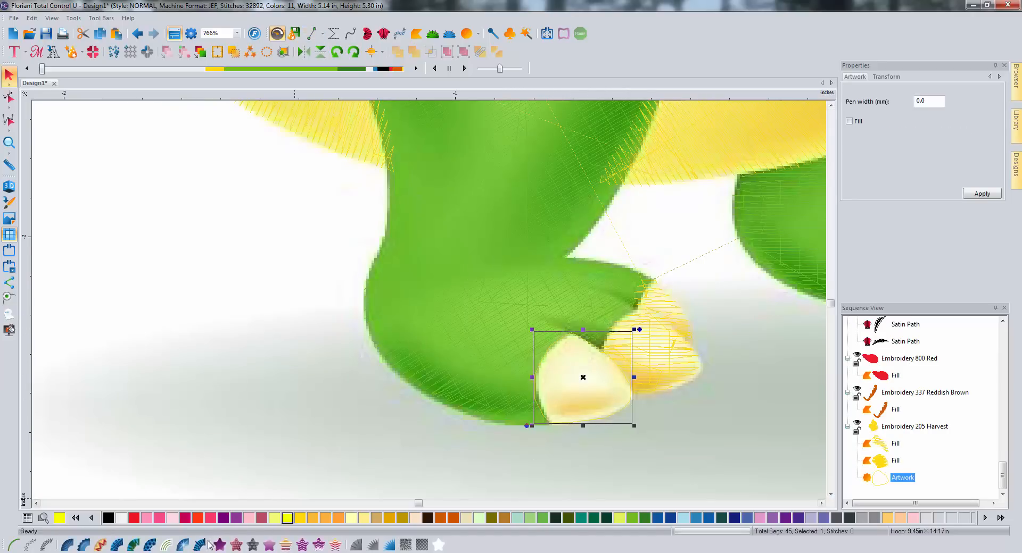
left_click(306, 347)
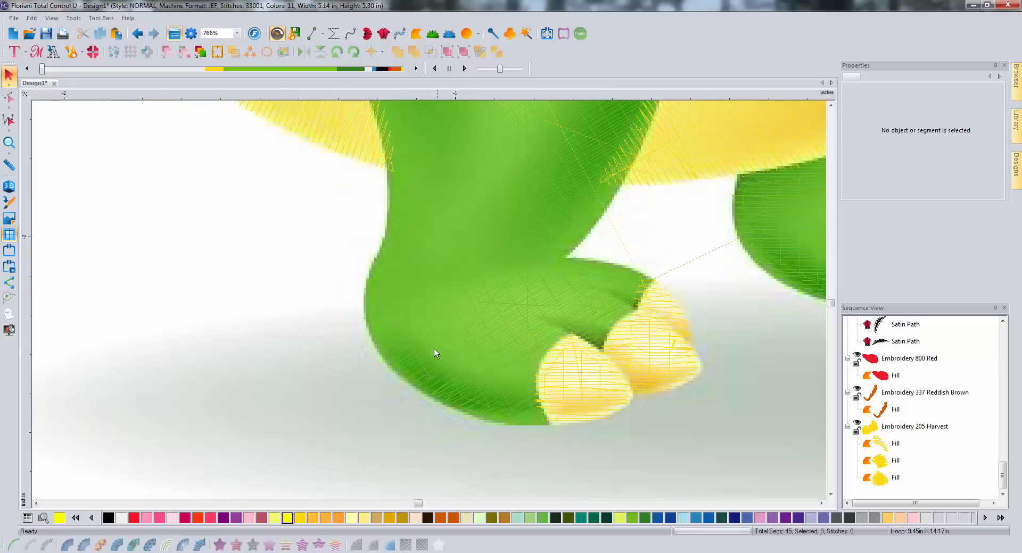
Check the front foot's toenails in the 3D stitch view, then return to the normal stitch view.
scroll(433, 349, "down", 1)
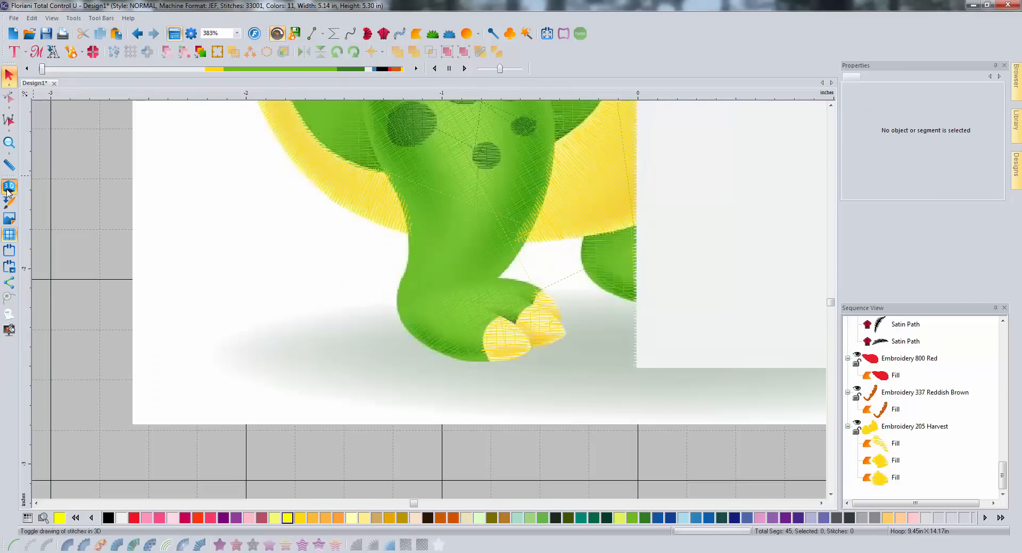
left_click(8, 187)
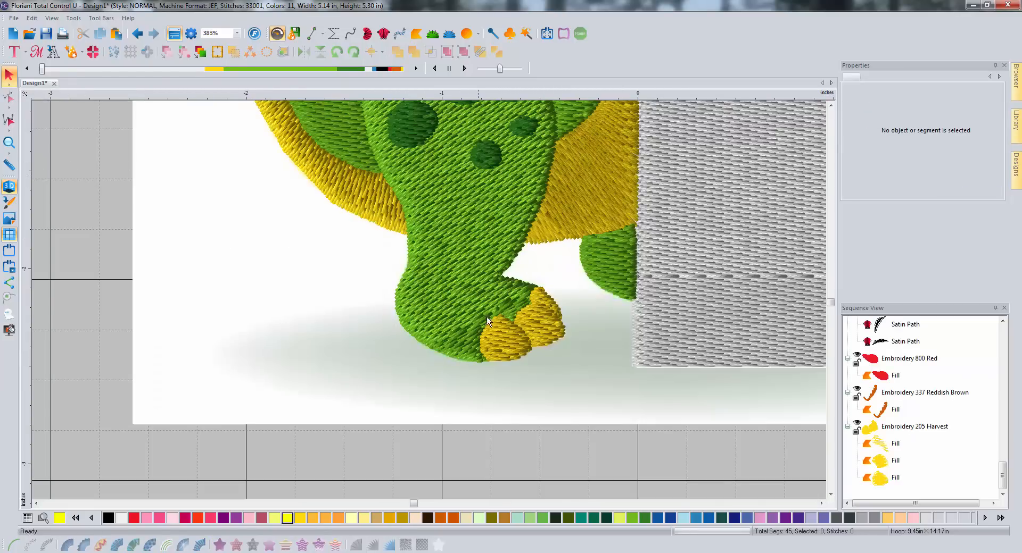
left_click(9, 187)
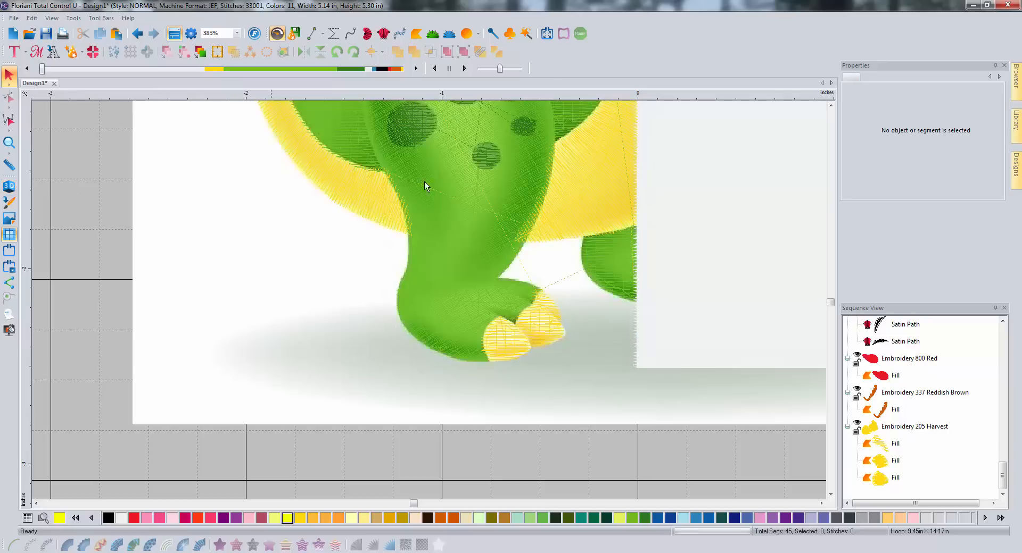
Trace the uppermost claw of the lower hand, about 0.14 × 0.16 in, and convert it to a standard fill.
scroll(829, 105, "up", 5)
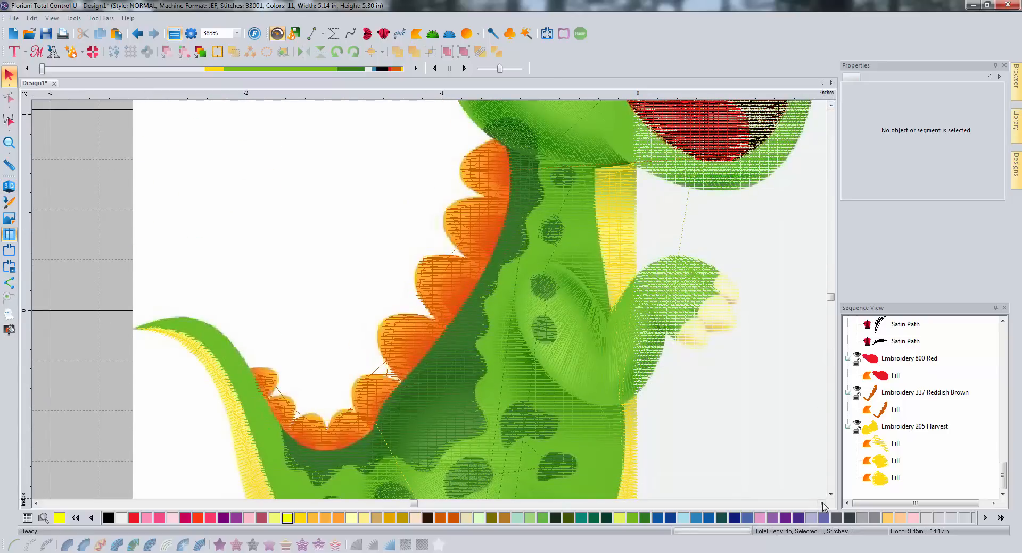
scroll(821, 503, "right", 3)
scroll(502, 315, "up", 1)
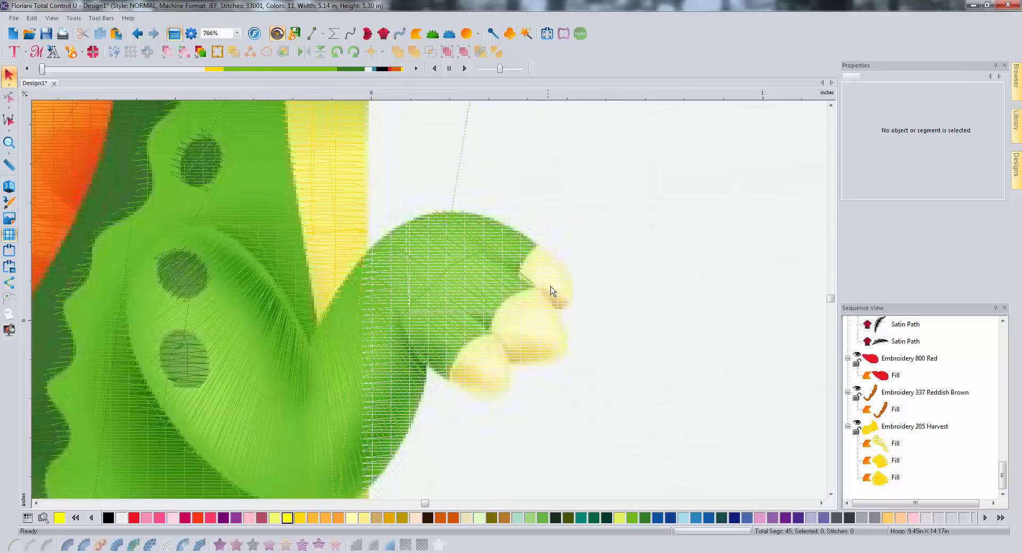
left_click(312, 33)
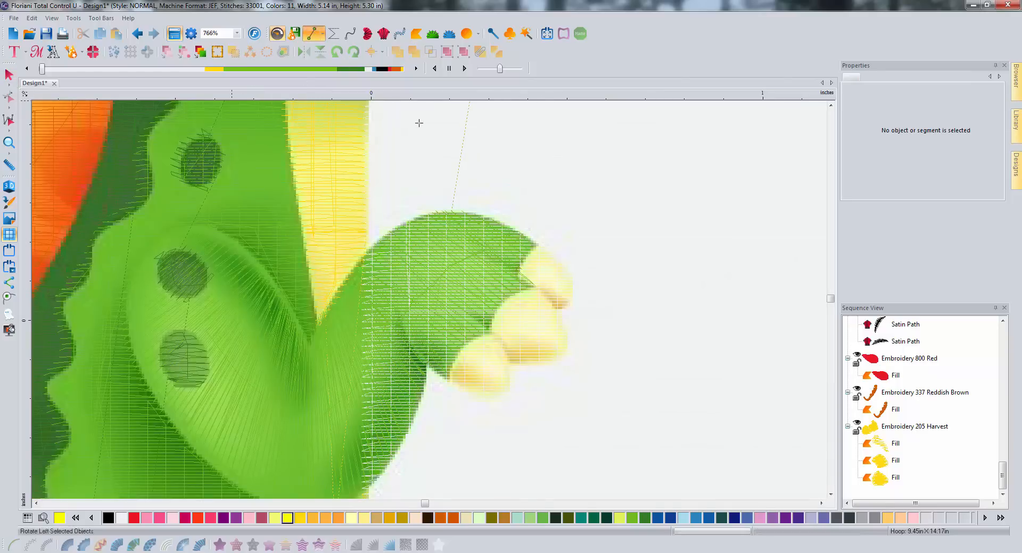
left_click(556, 264)
left_click(570, 279)
left_click(573, 290)
left_click(558, 308)
left_click(549, 301)
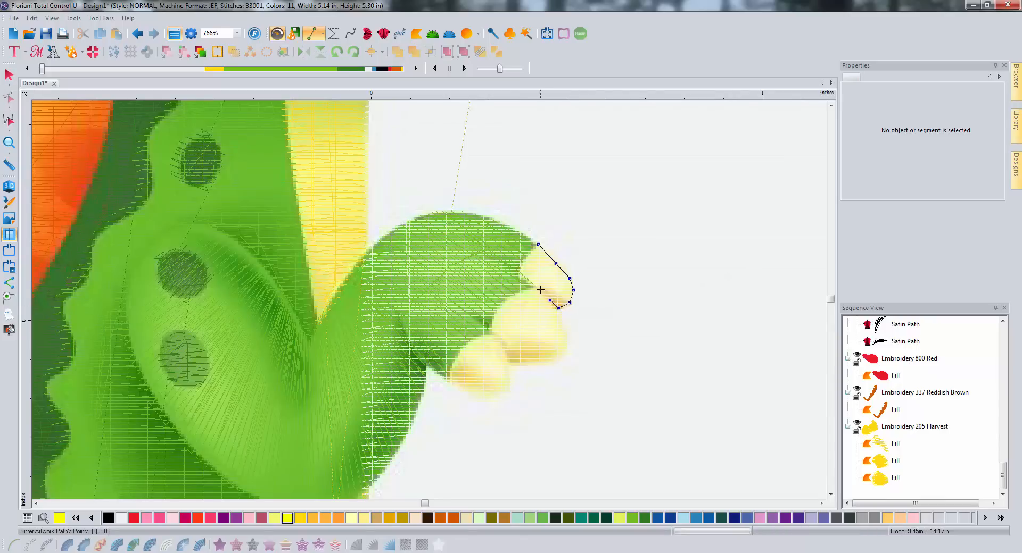
left_click(538, 244)
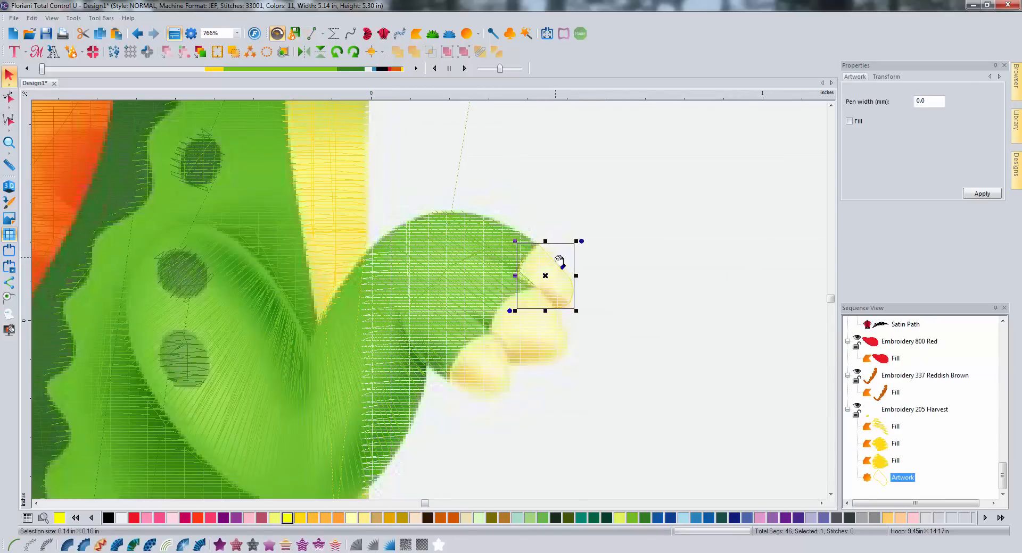
left_click(220, 545)
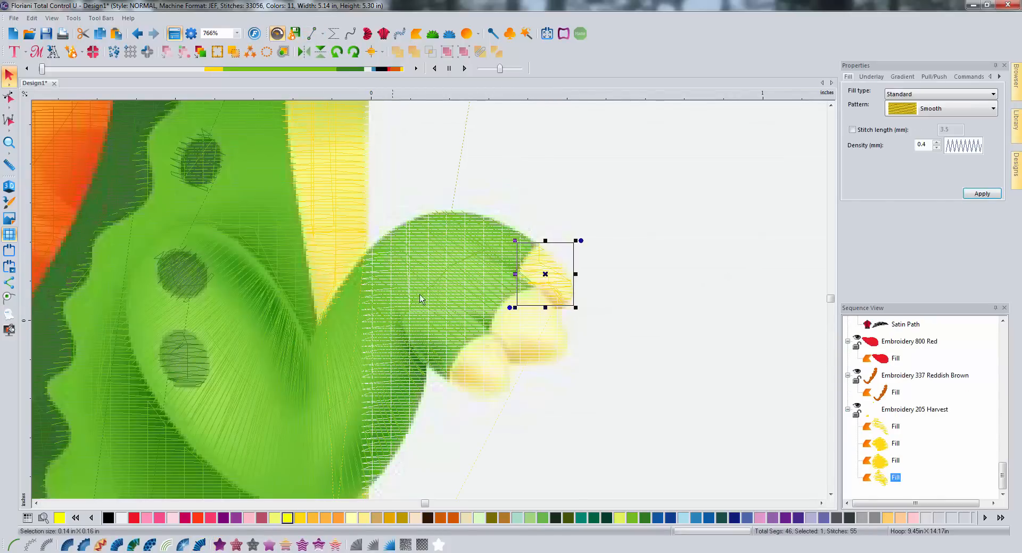
Trace the middle claw of the lower hand, about 0.18 × 0.20 in, and convert it to a standard fill.
left_click(319, 38)
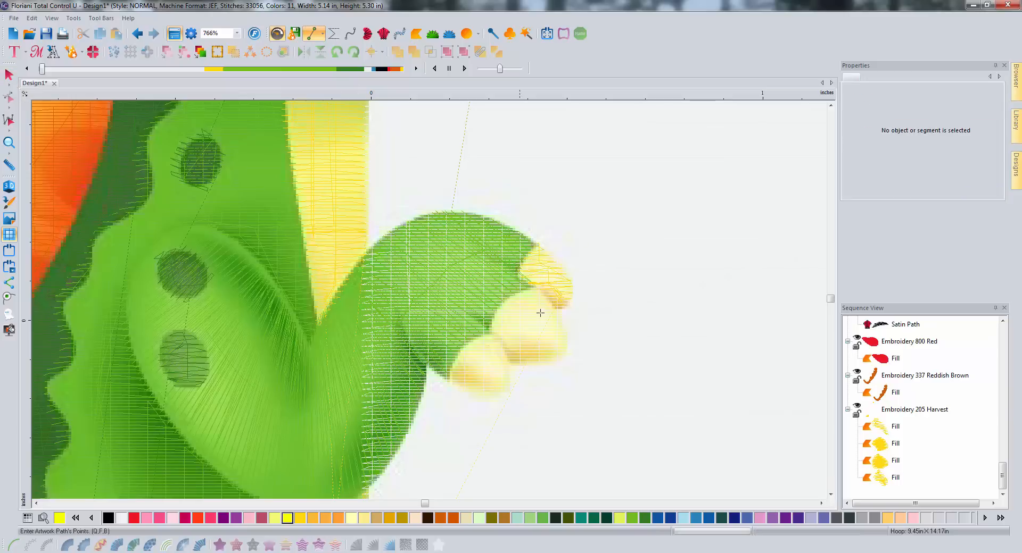
left_click(500, 304)
left_click(491, 317)
left_click(505, 350)
left_click(512, 358)
left_click(515, 366)
left_click(527, 364)
left_click(542, 362)
left_click(554, 357)
left_click(560, 352)
left_click(562, 344)
left_click(551, 310)
left_click(546, 299)
left_click(540, 292)
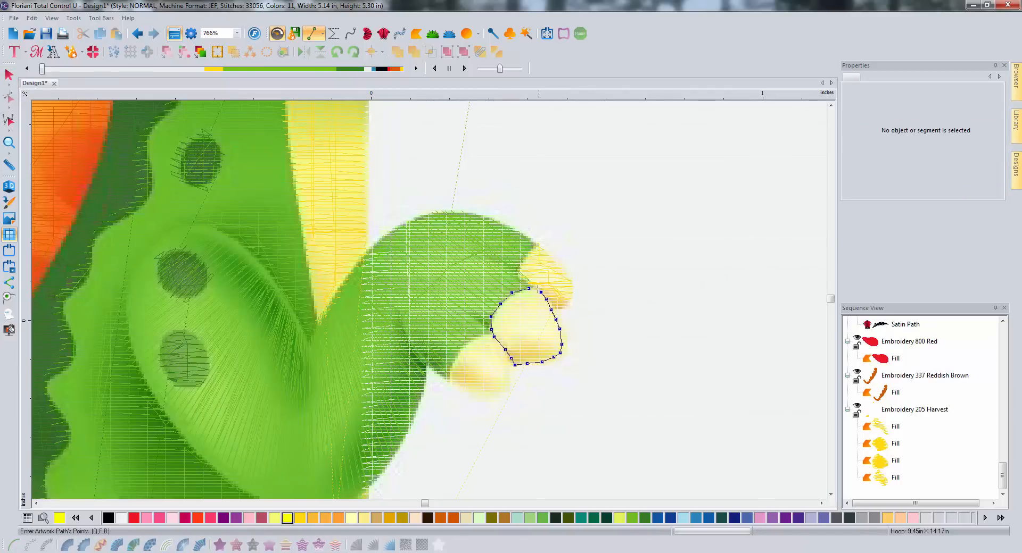
right_click(529, 289)
right_click(509, 385)
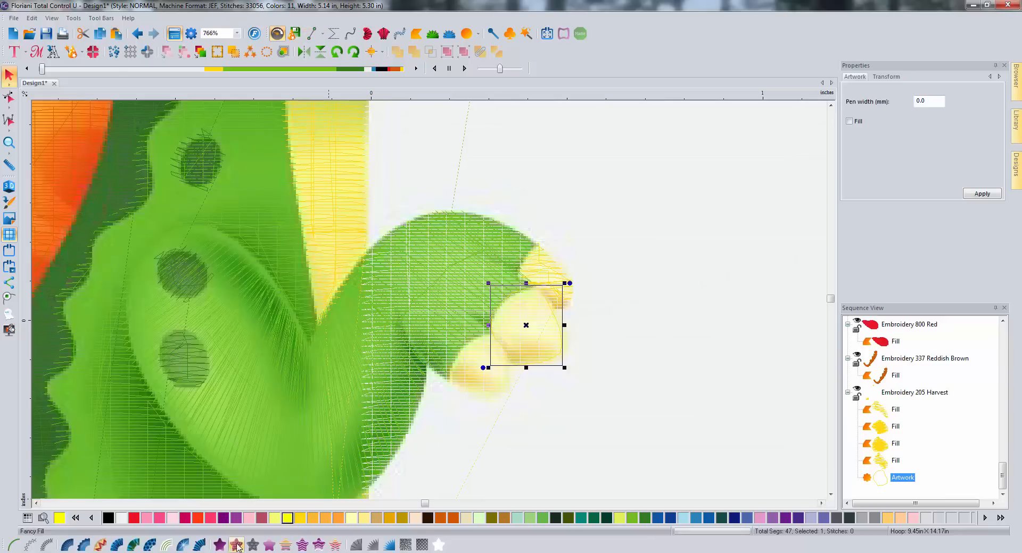
left_click(220, 545)
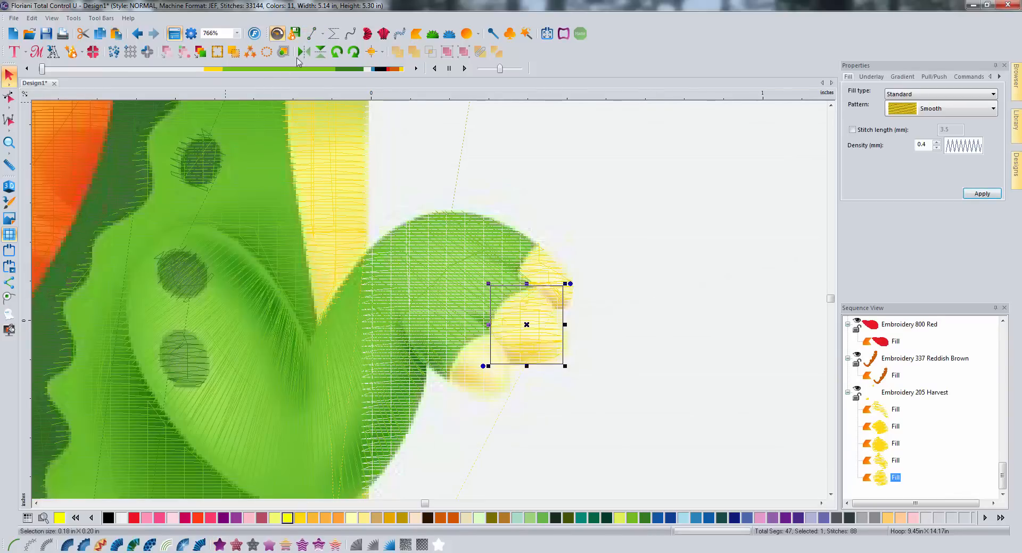
Trace the lowest claw of the lower hand, about 0.17 × 0.15 in, and convert it to a standard fill.
left_click(312, 34)
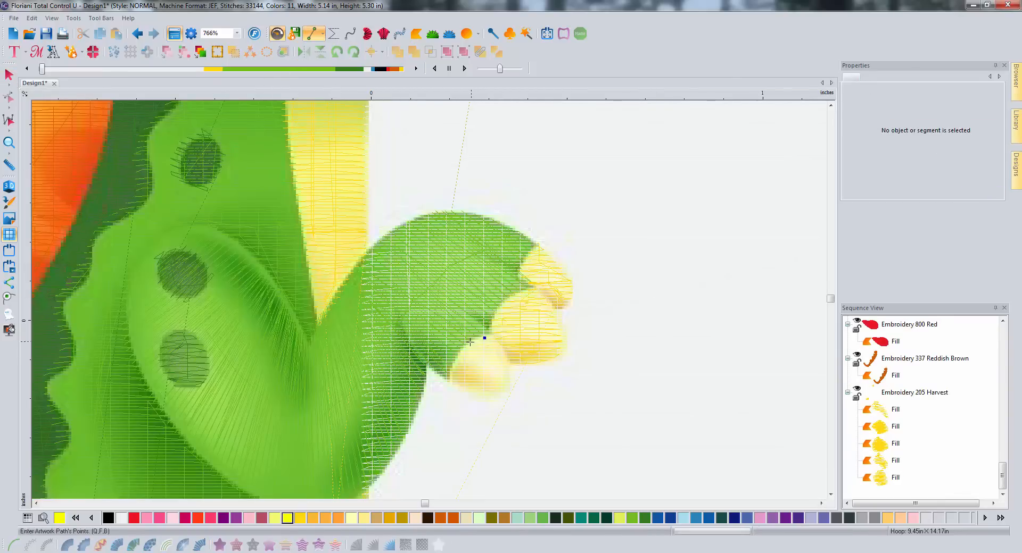
left_click(495, 397)
left_click(507, 392)
left_click(511, 380)
left_click(509, 368)
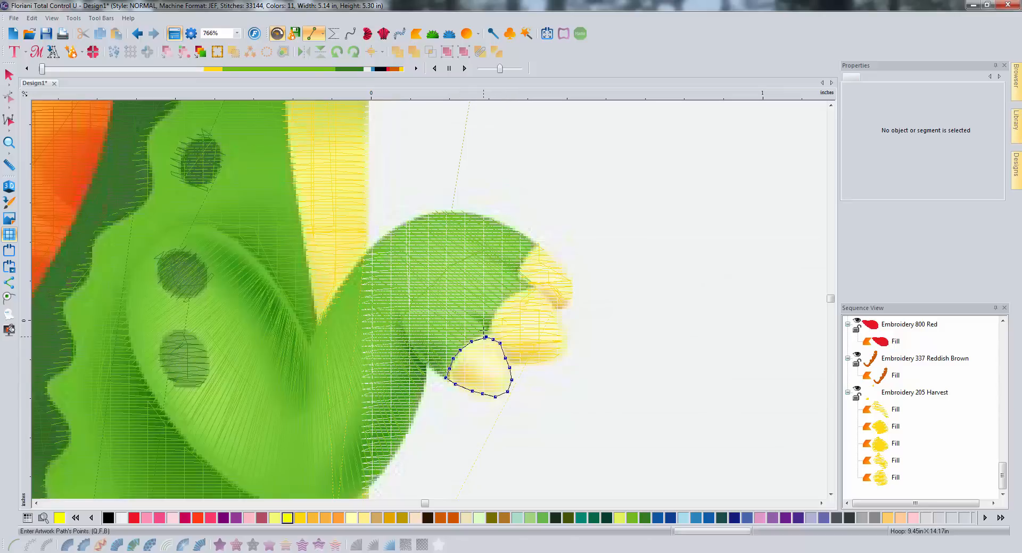
key("Return")
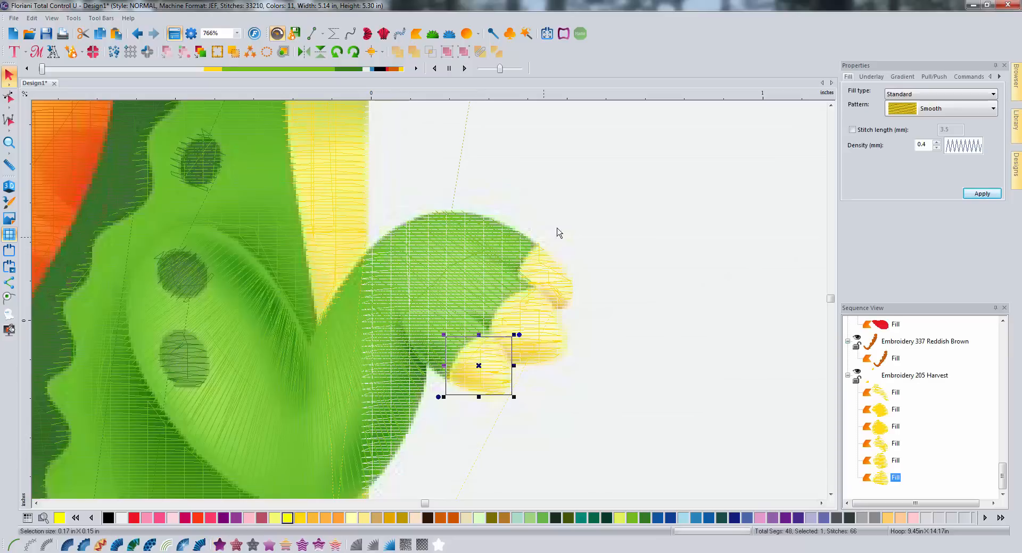
left_click(629, 265)
Trace the outermost claw of the raised hand beyond the snout and convert it to a standard fill.
left_click(831, 106)
left_click(830, 106)
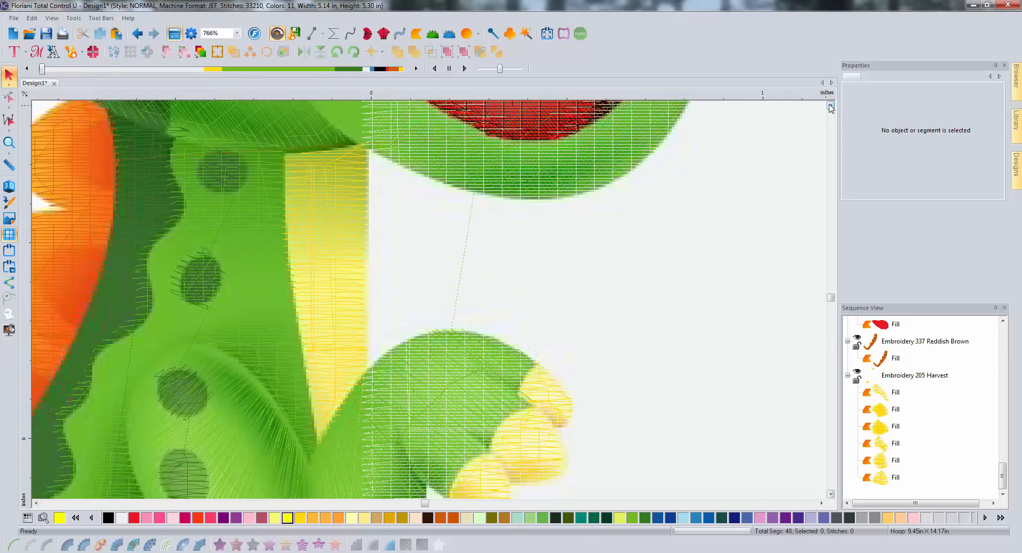
left_click_drag(830, 105, 830, 106)
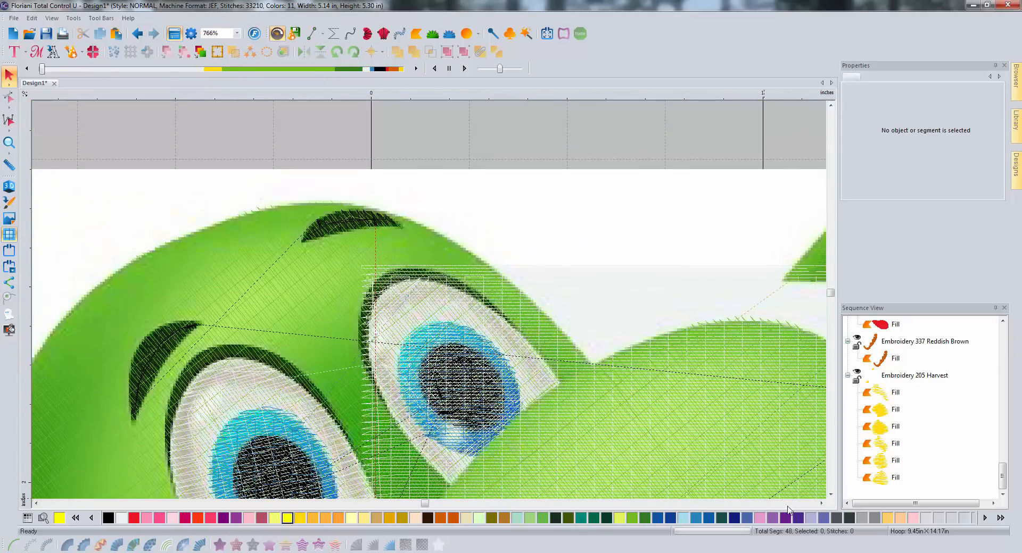
scroll(789, 510, "right", 3)
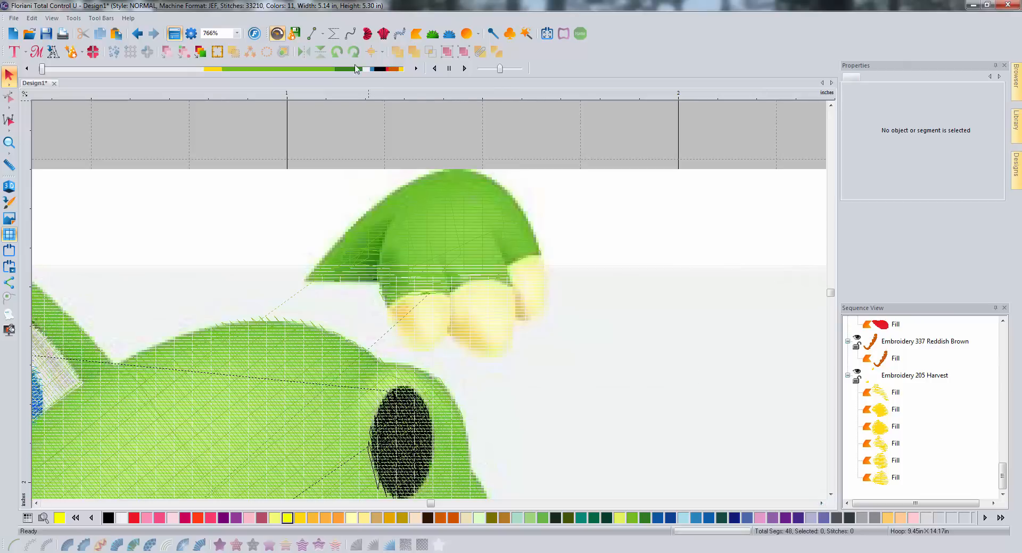
left_click(312, 33)
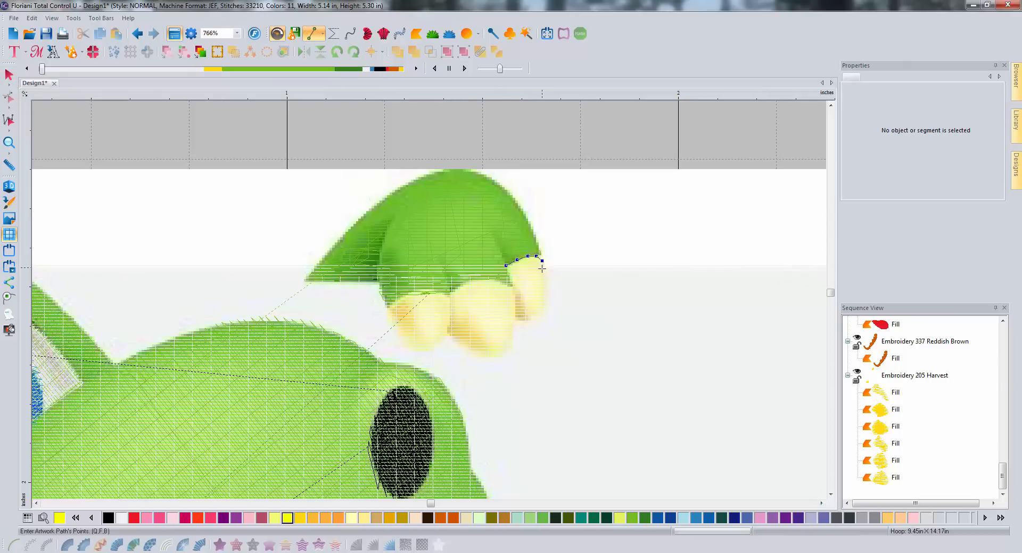
left_click(545, 295)
left_click(533, 318)
left_click(516, 320)
key("Return")
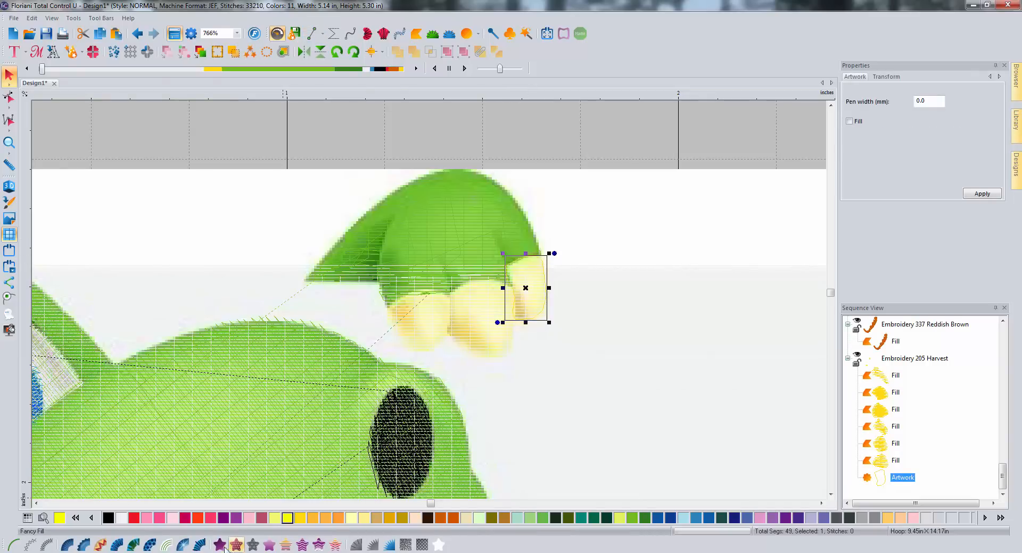
Trace the middle claw of the raised hand and convert the outline to a standard fill.
left_click(311, 33)
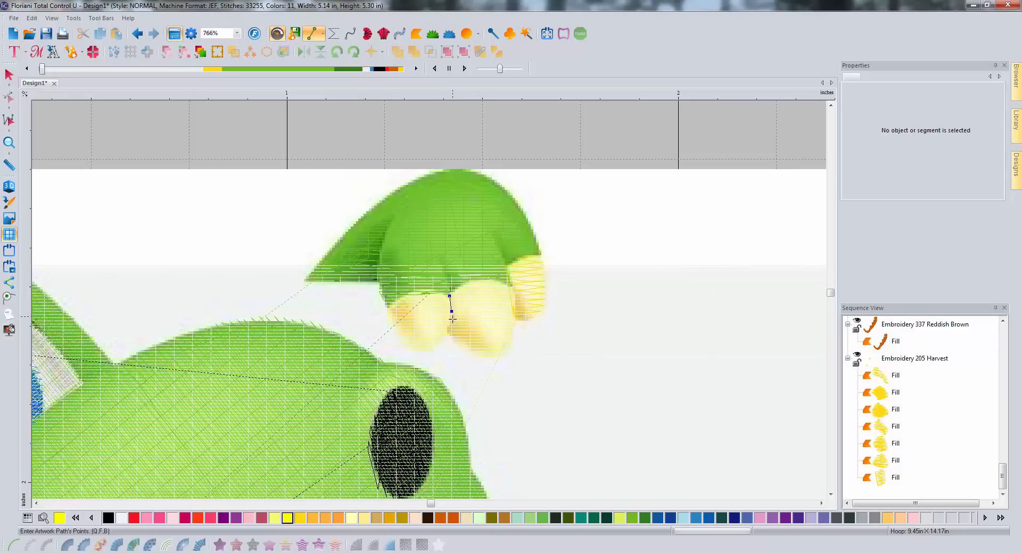
left_click(508, 333)
left_click(514, 322)
left_click(514, 311)
left_click(498, 282)
left_click(485, 280)
left_click(469, 282)
right_click(451, 293)
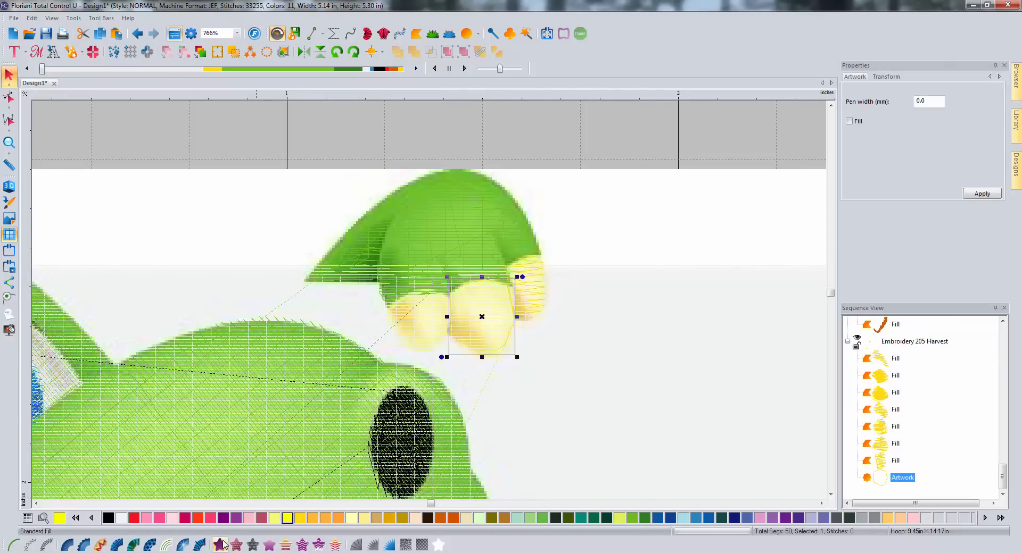
left_click(218, 545)
Trace the remaining claw of the raised hand, about 0.16 × 0.16 in, and convert it to a standard fill.
left_click(322, 34)
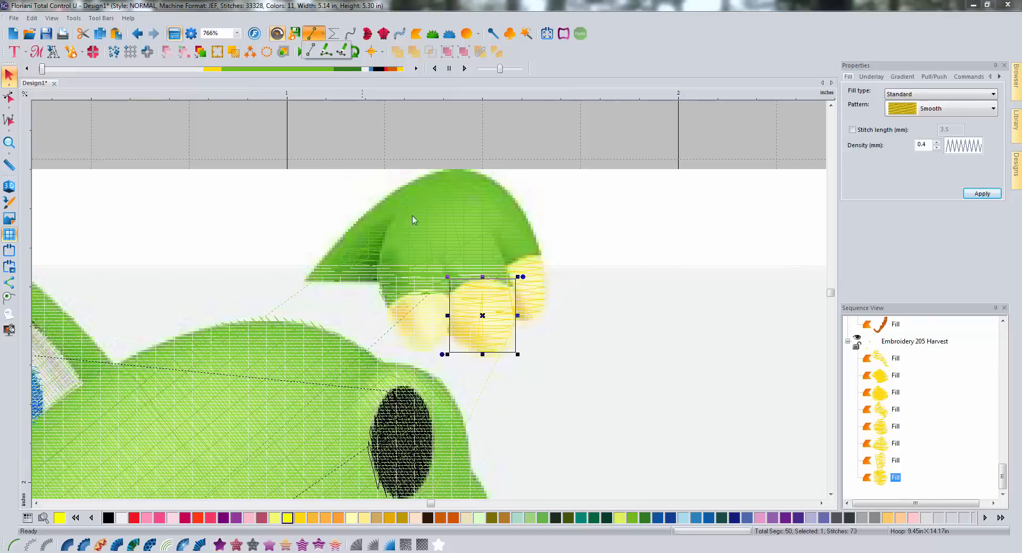
left_click(311, 52)
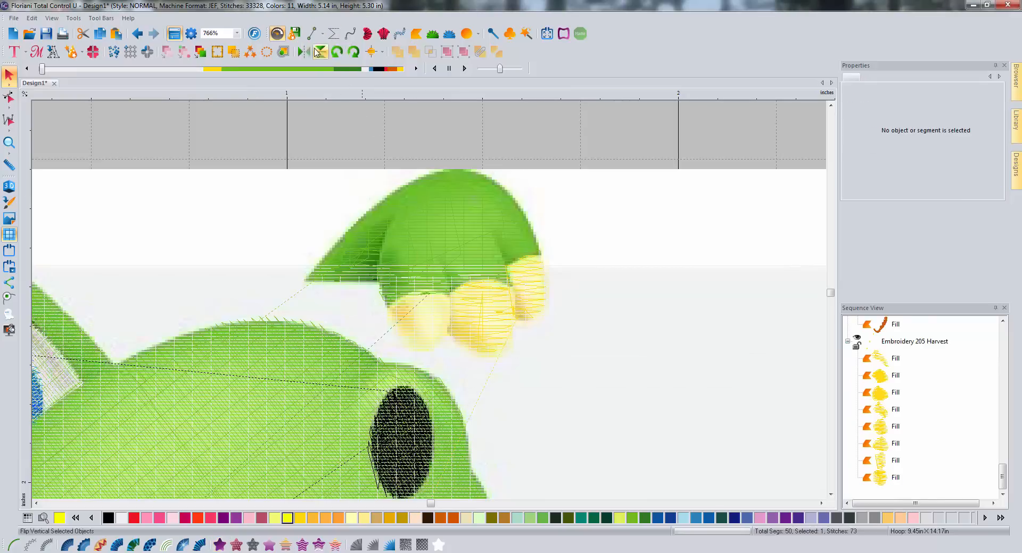
left_click(410, 295)
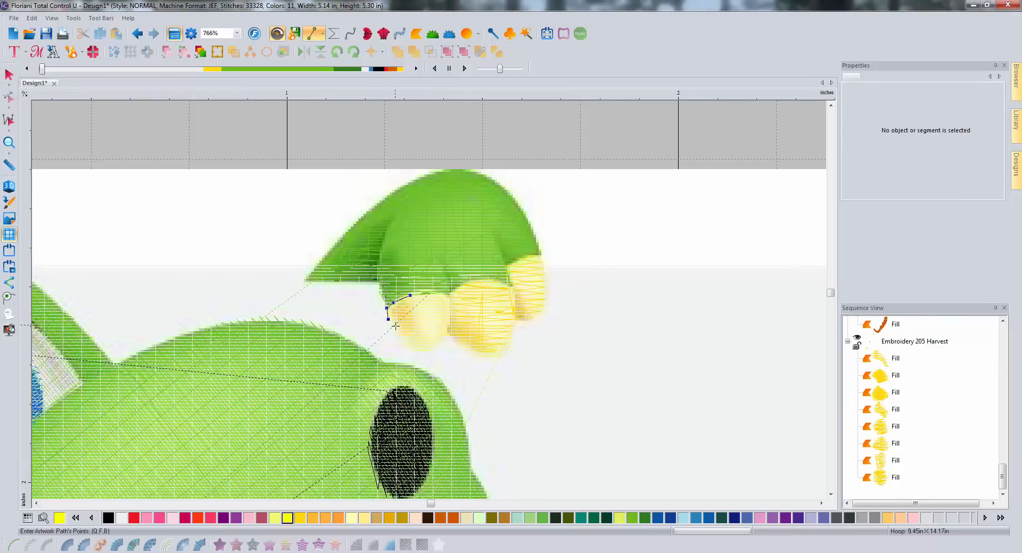
left_click(415, 350)
left_click(422, 354)
left_click(446, 326)
left_click(449, 317)
right_click(415, 293)
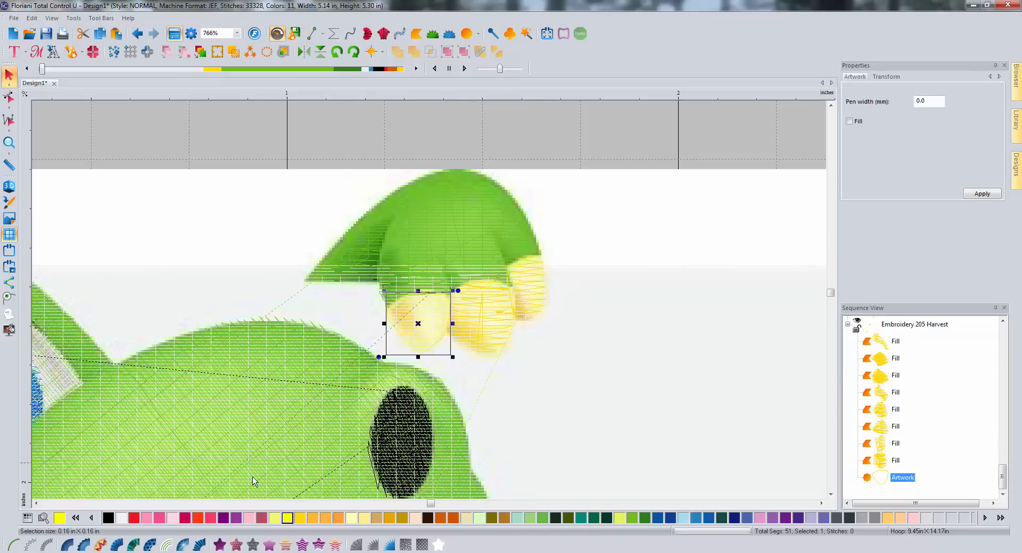
left_click(224, 538)
Review the whole dinosaur design against the background image.
scroll(317, 299, "down", 2)
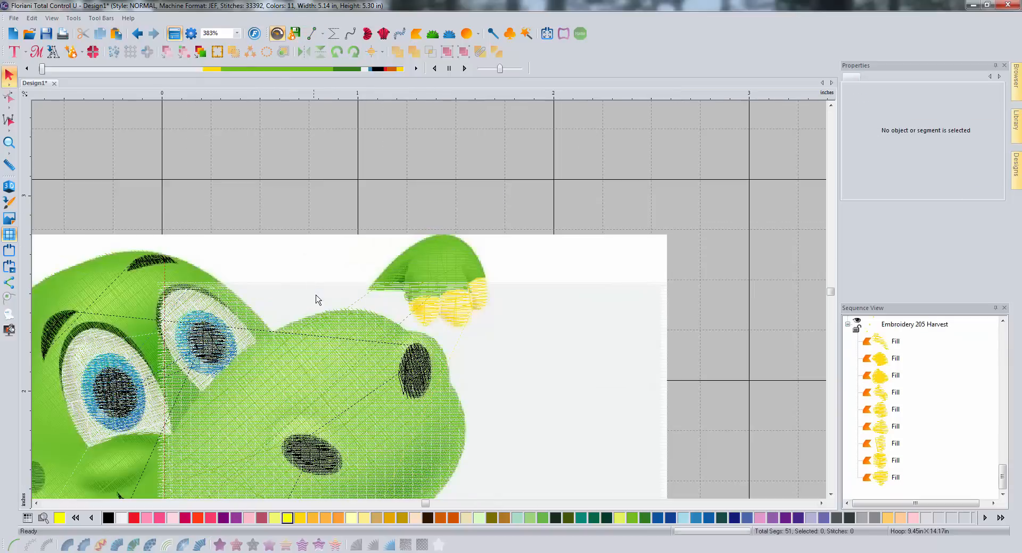
scroll(327, 341, "down", 1)
left_click(830, 495)
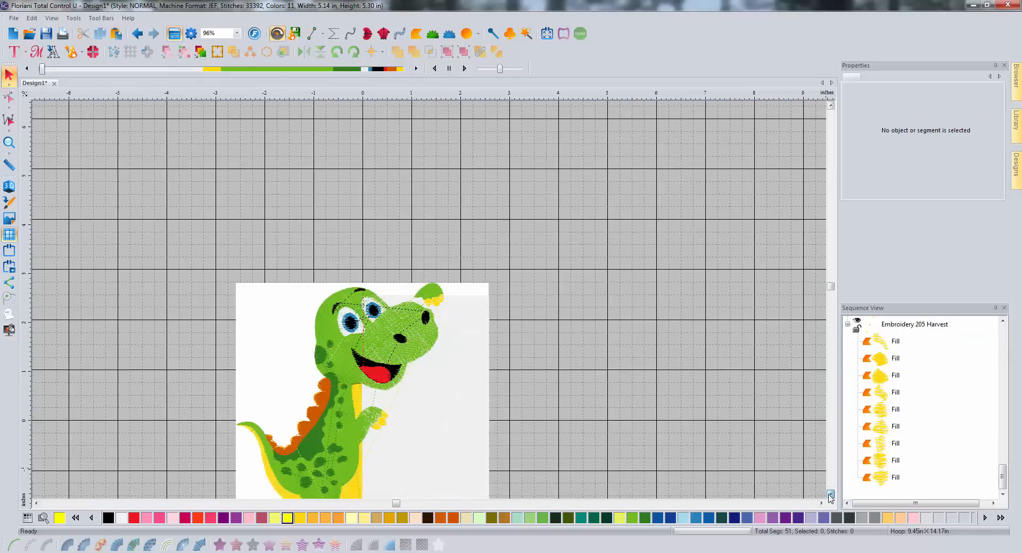
left_click(830, 495)
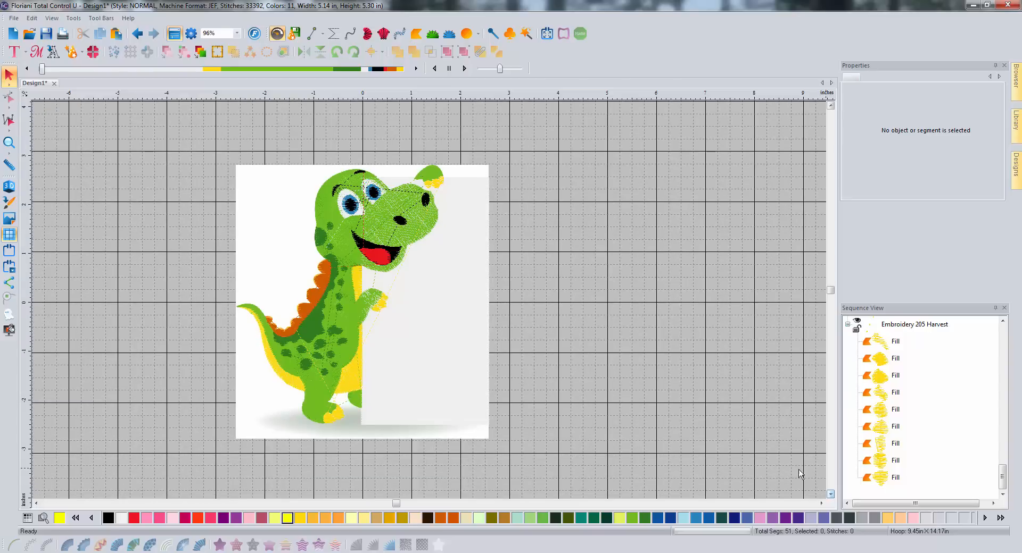
Display the whole dinosaur design as realistic 3D stitching.
left_click(5, 186)
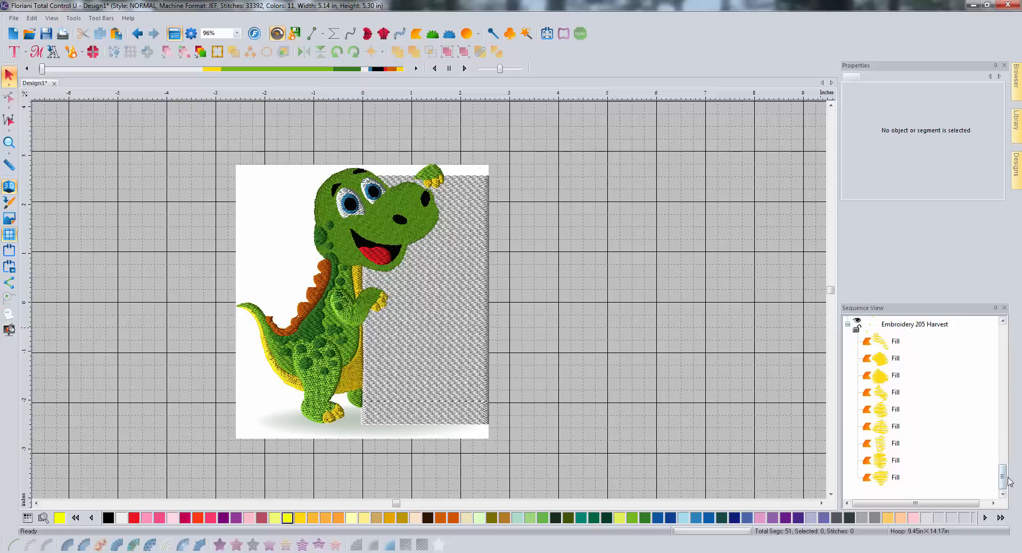
Try removing the stitches overlapped by the lime green head fill with a 0.5 mm allowed overlap, then undo it.
left_click_drag(1005, 482, 998, 353)
left_click(899, 363)
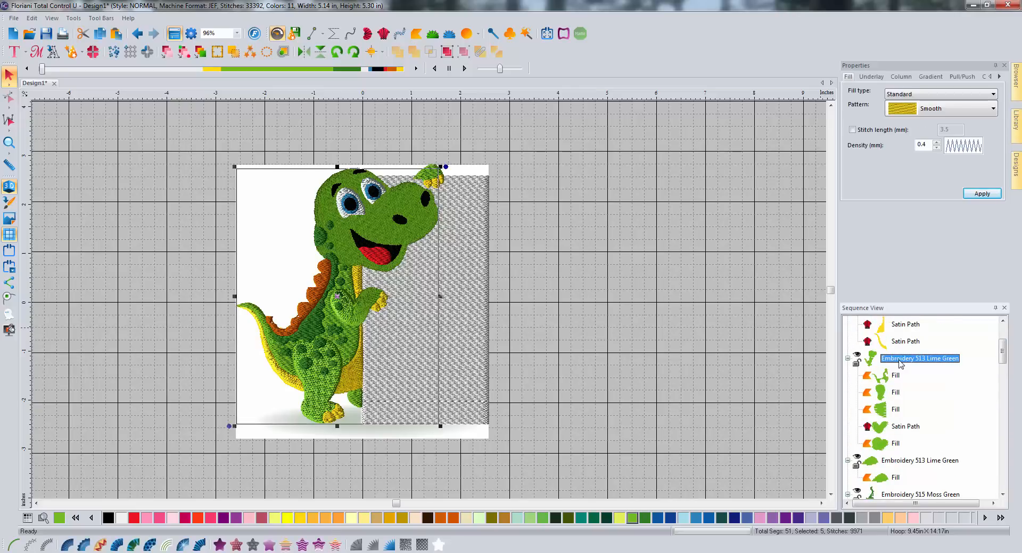
left_click(894, 445)
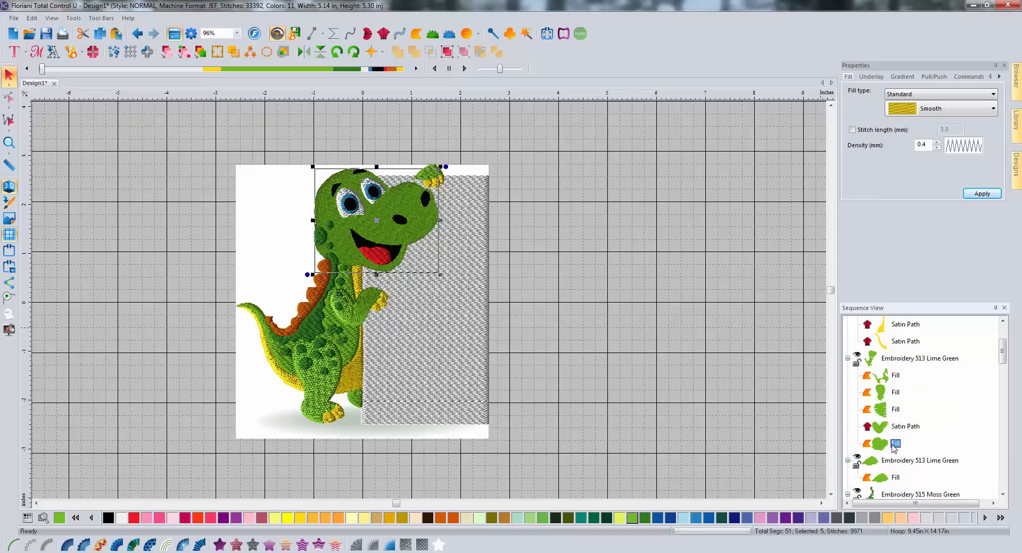
right_click(404, 209)
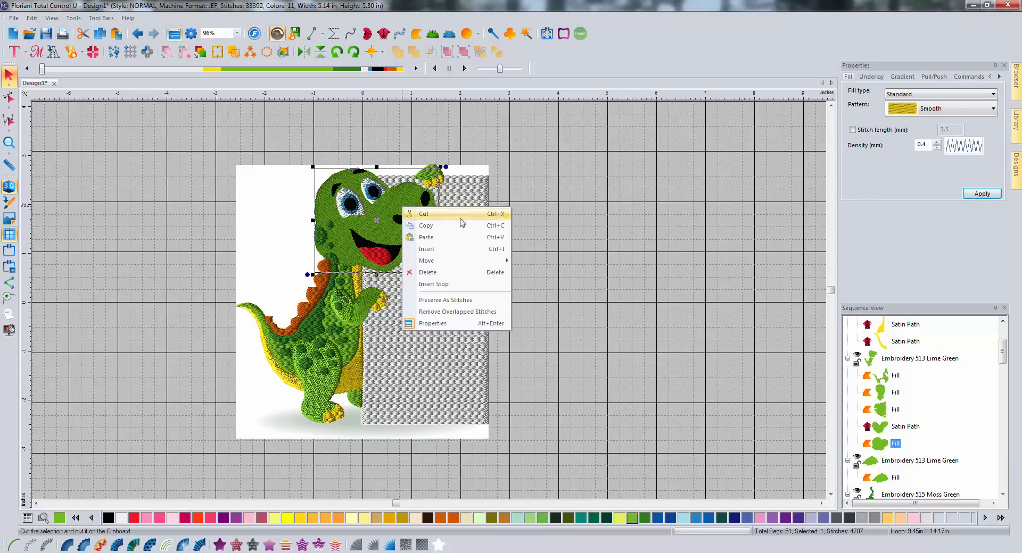
left_click(475, 313)
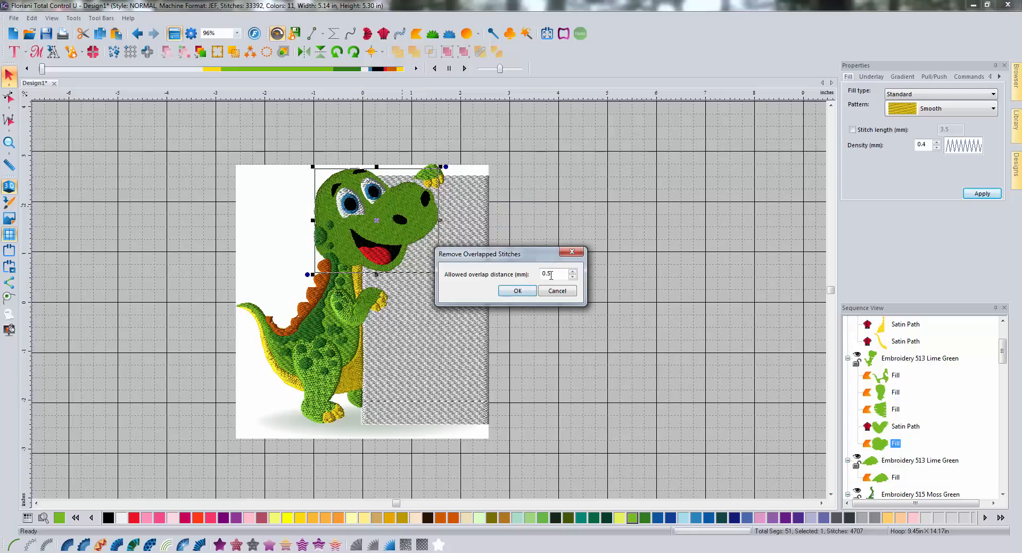
left_click(517, 291)
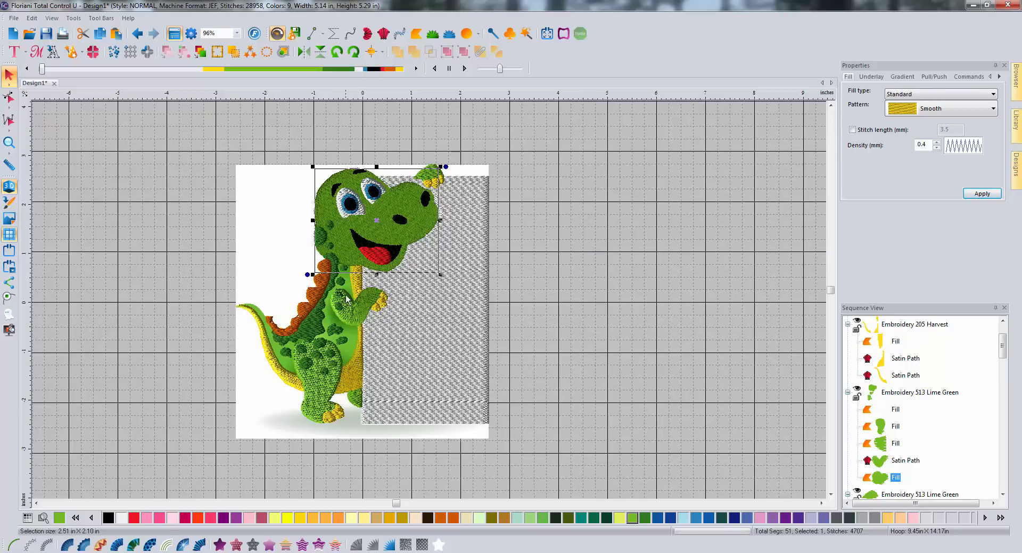
left_click(117, 35)
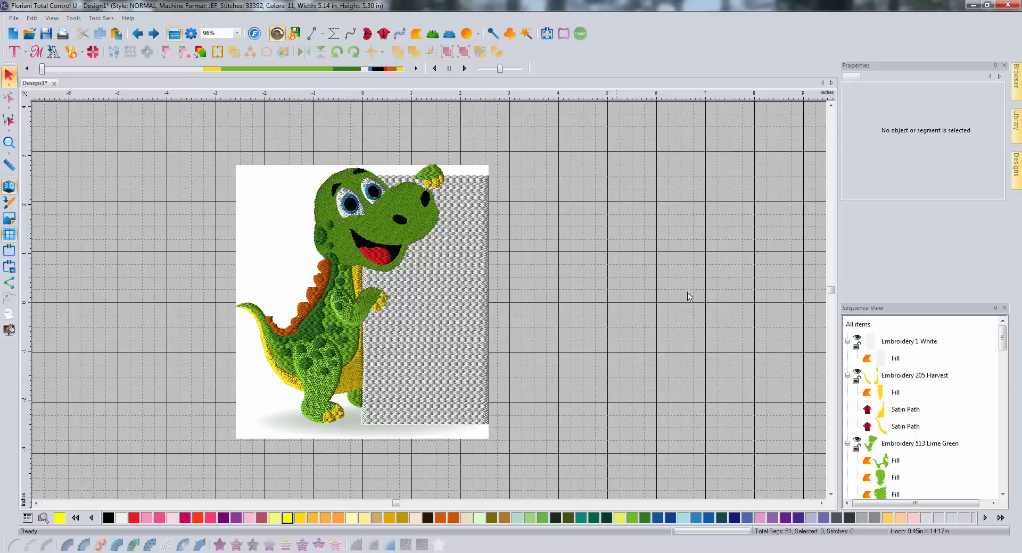
Try removing the stitches overlapped by the head fill with a smaller allowed overlap distance, undo it and clear the selection.
scroll(1001, 354, "down", 1)
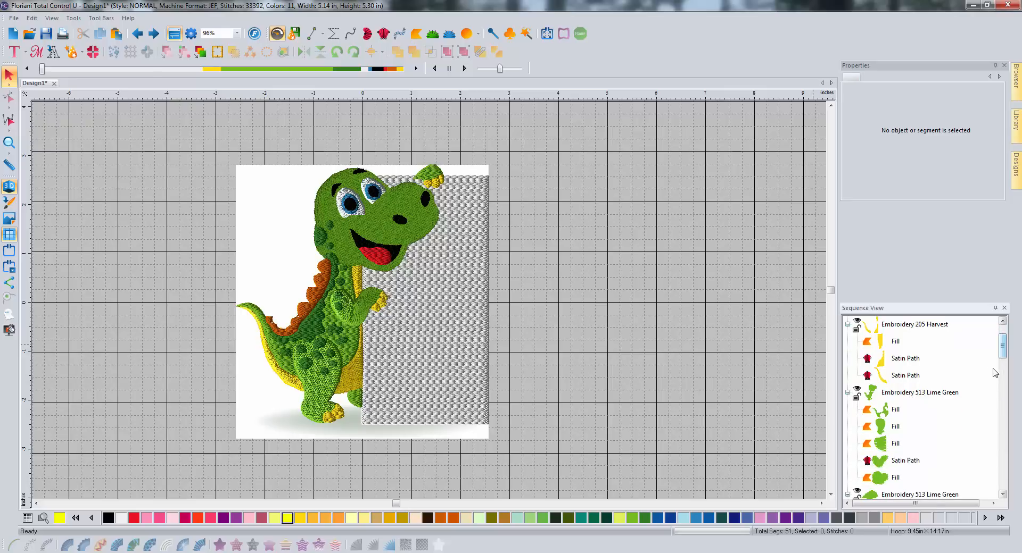
scroll(1006, 351, "down", 1)
left_click(890, 459)
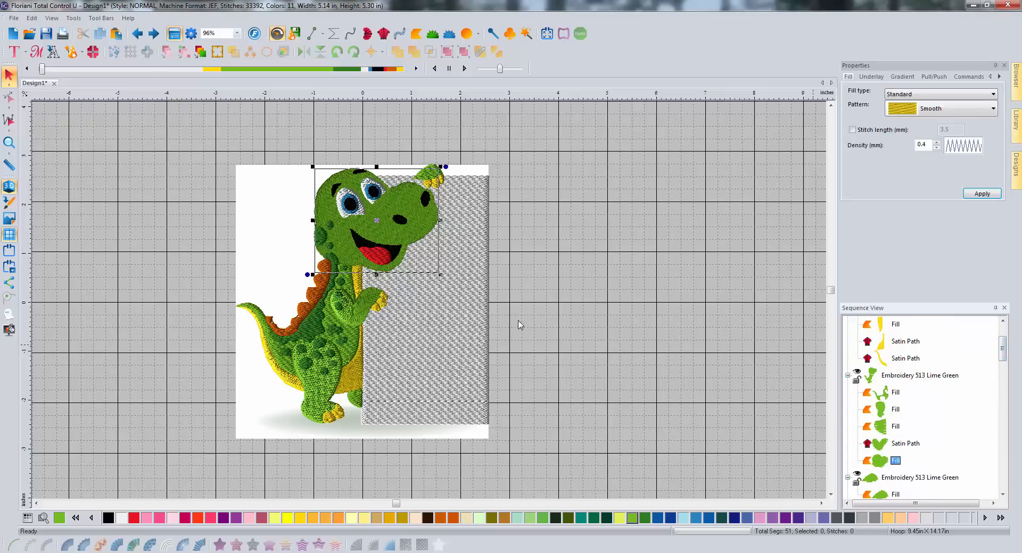
left_click(360, 230)
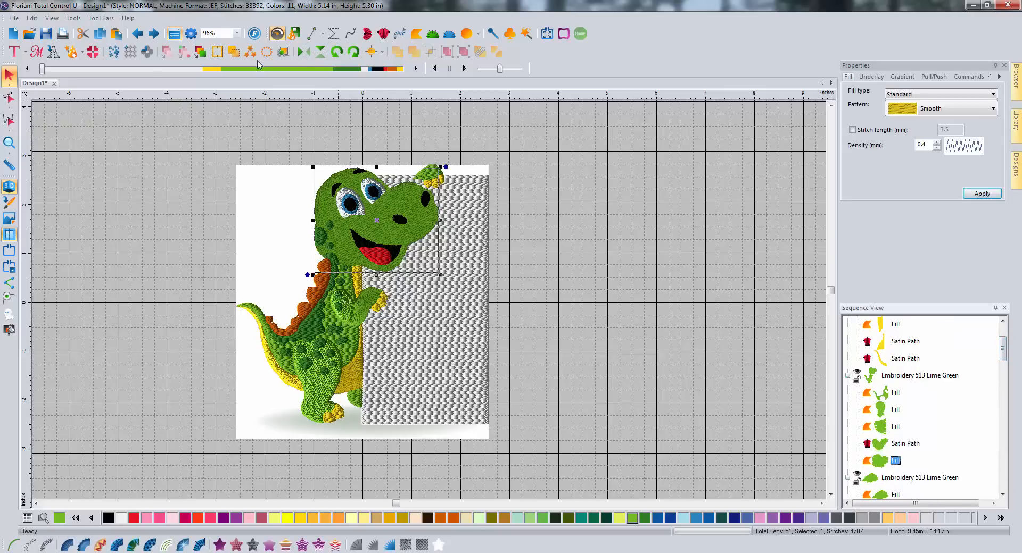
right_click(404, 205)
left_click(450, 307)
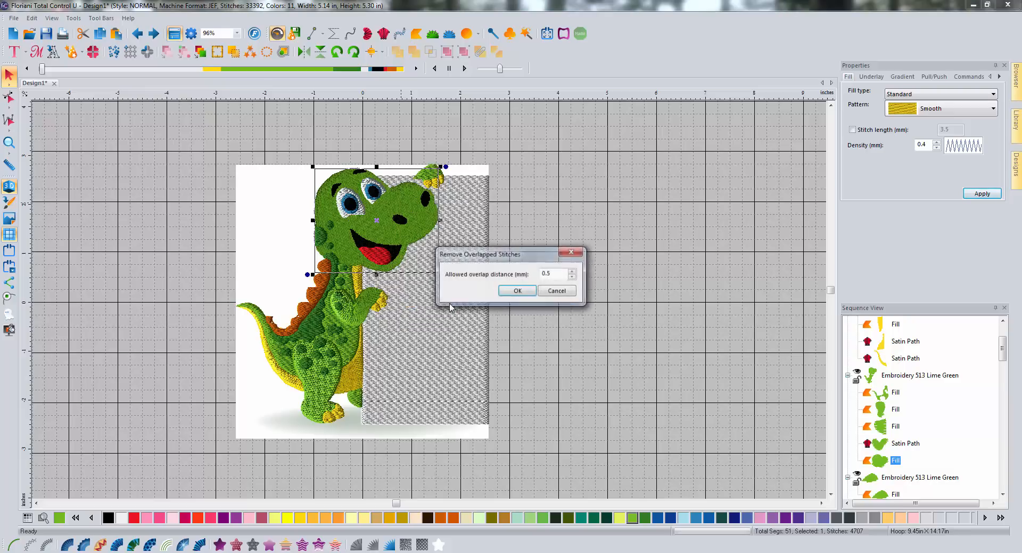
left_click(573, 277)
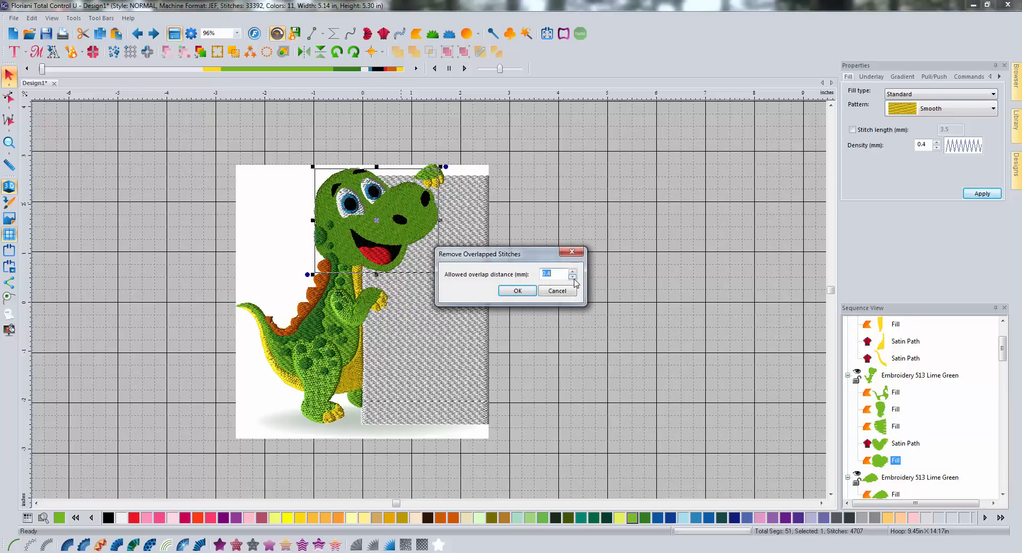
left_click(572, 277)
left_click(516, 291)
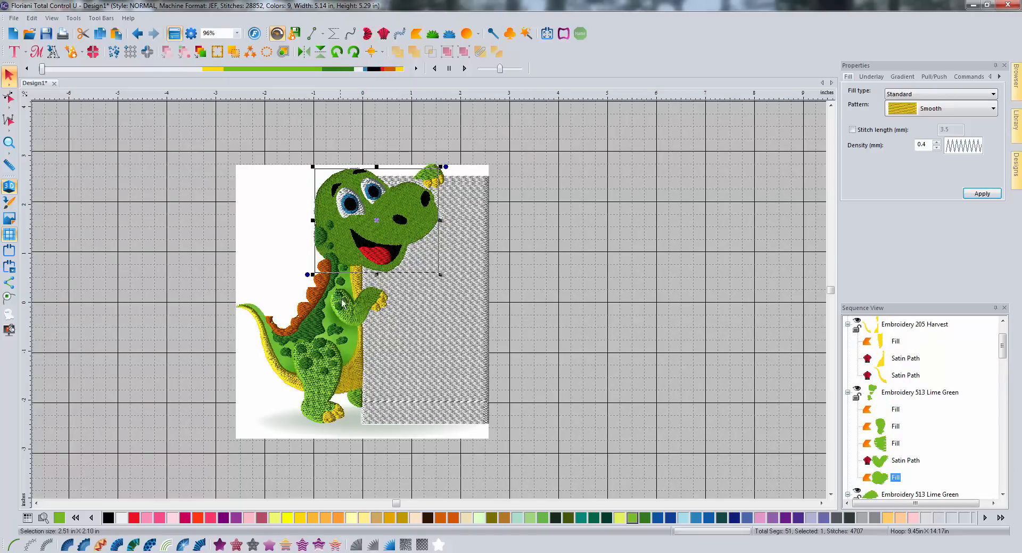
left_click(137, 33)
key("Escape")
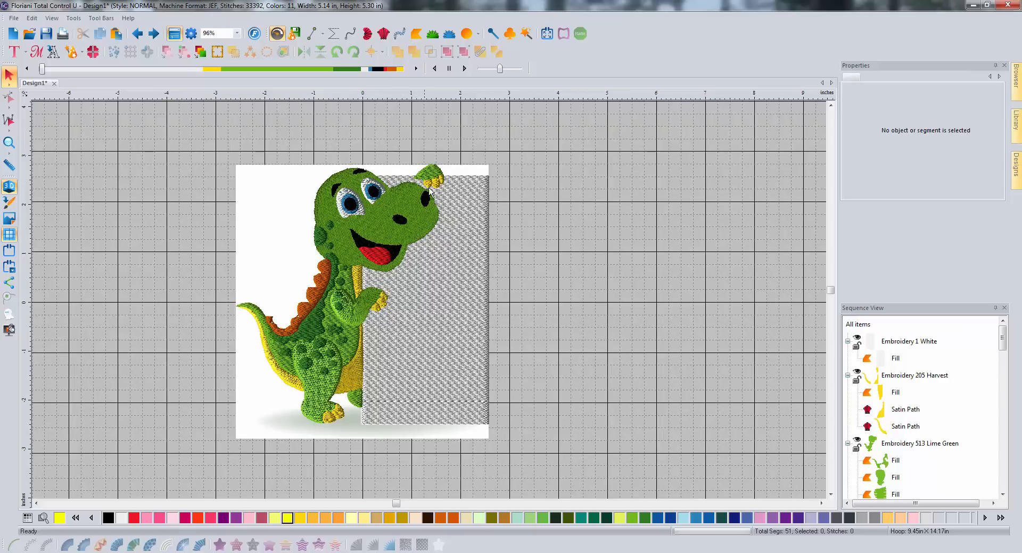
Open the white background panel fill's outline for editing and add a point on its left edge beside the mouth.
left_click(908, 343)
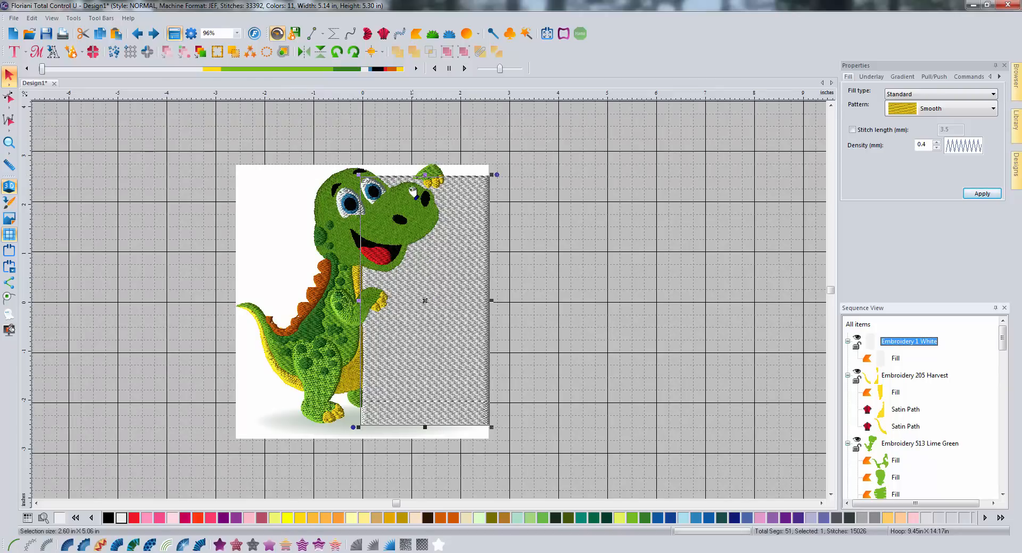
left_click_drag(406, 185, 421, 191)
left_click(830, 106)
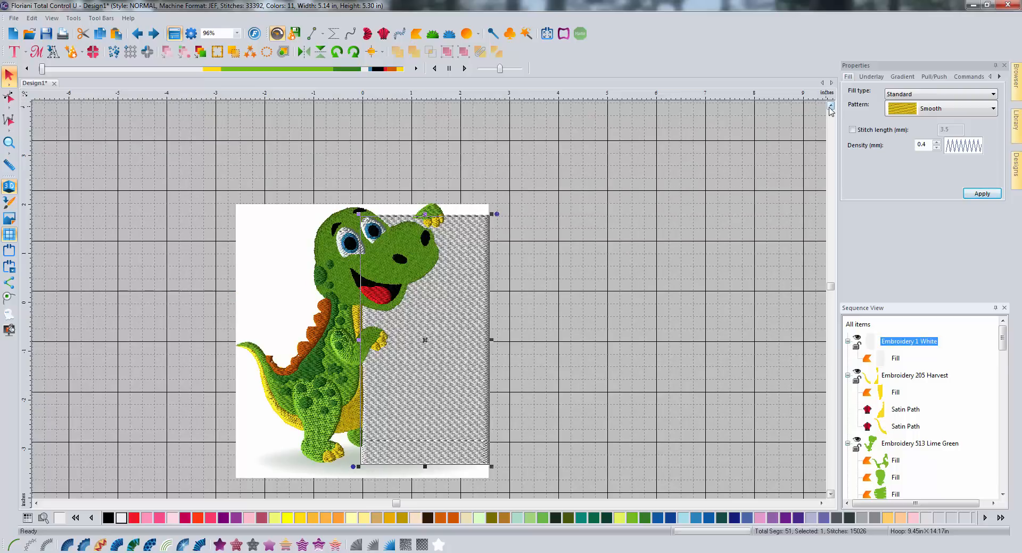
left_click(830, 106)
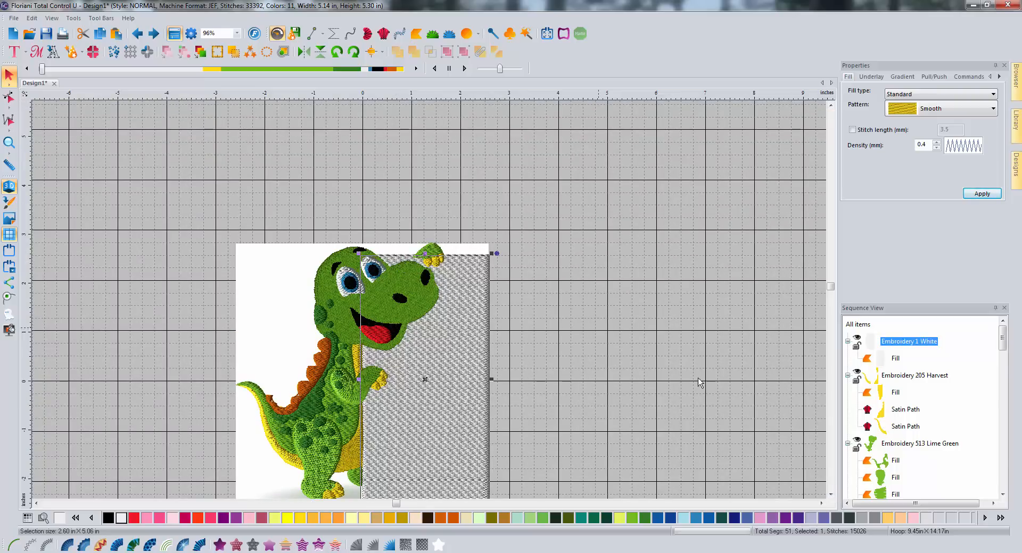
left_click(831, 495)
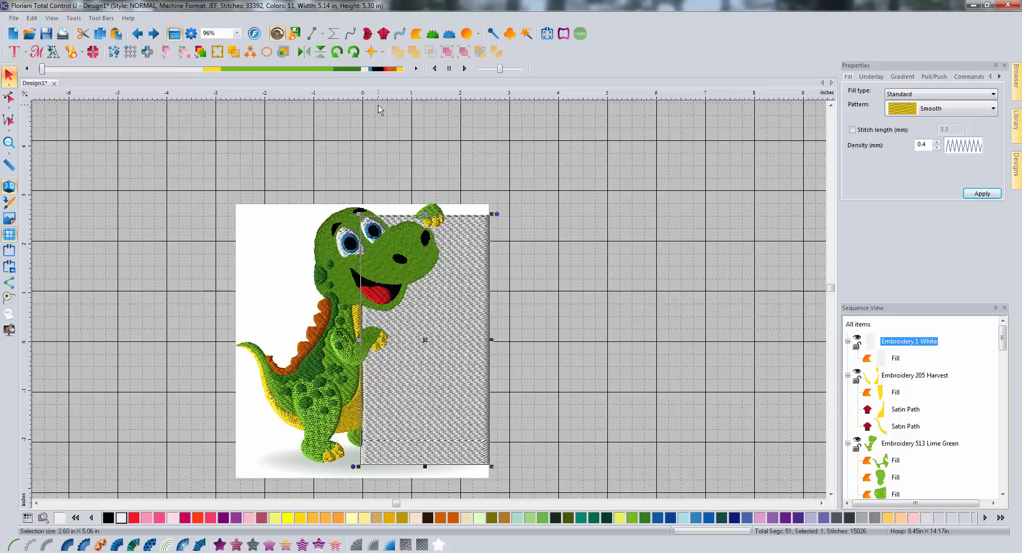
left_click(9, 98)
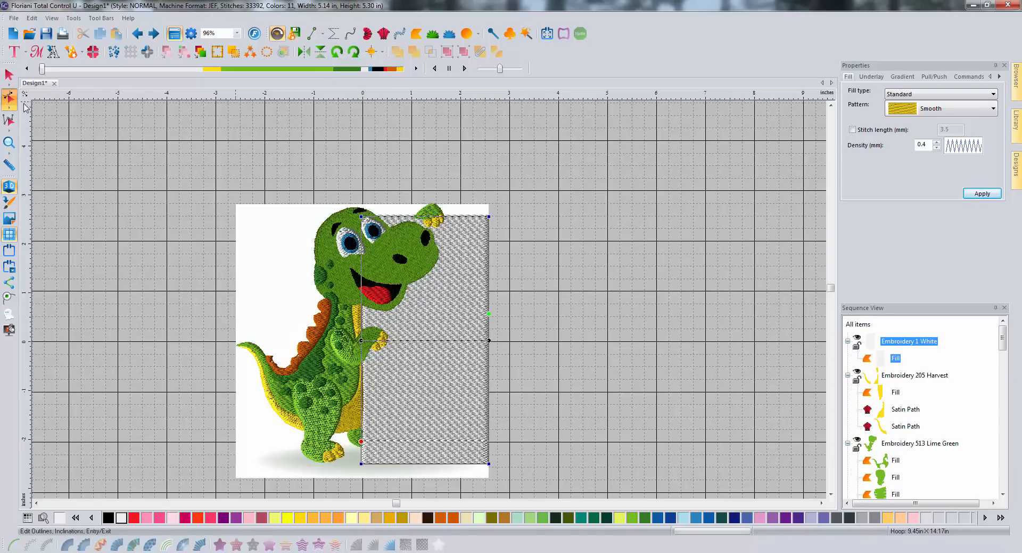
right_click(362, 274)
left_click(402, 296)
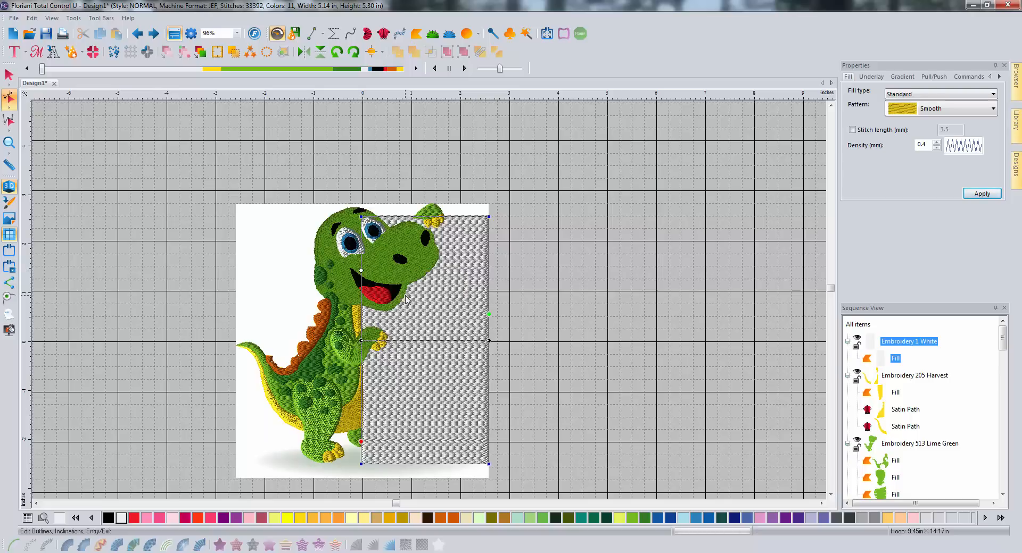
Add points on the white panel's top and upper left edges, pulling the left one inward to the dinosaur's right-hand eye.
right_click(398, 220)
left_click(429, 239)
left_click_drag(399, 227, 401, 229)
left_click(137, 33)
right_click(361, 239)
left_click(385, 259)
left_click_drag(361, 239, 410, 263)
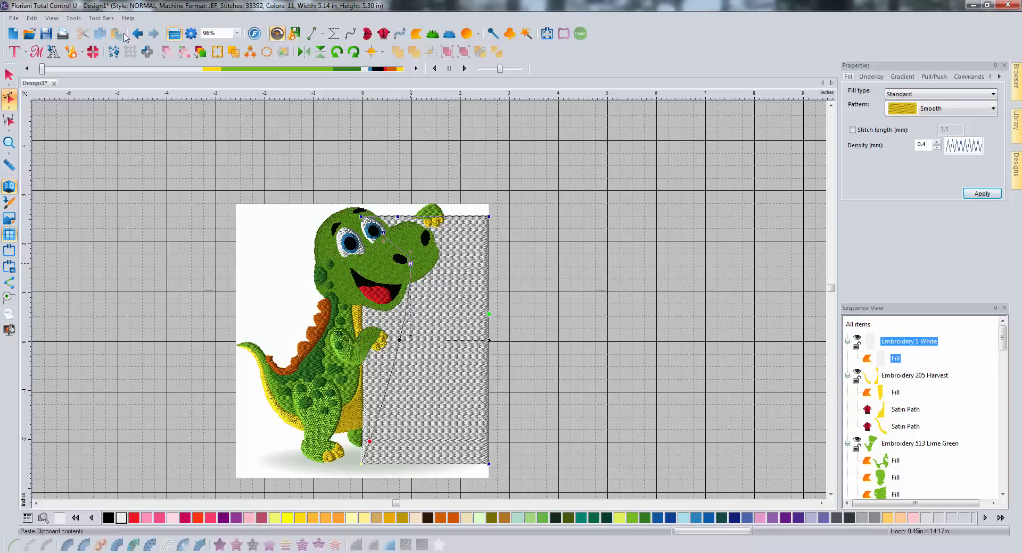
key("ctrl+z")
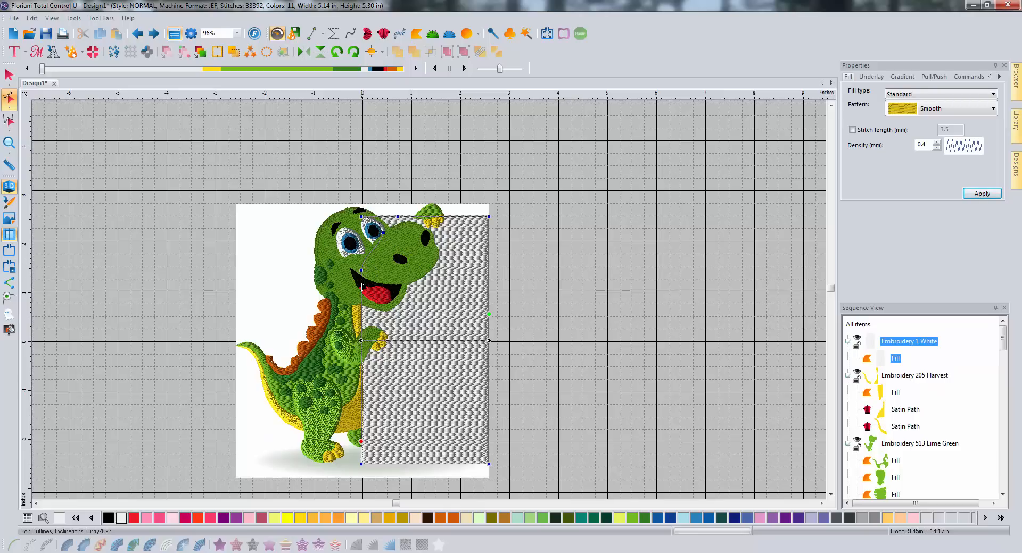
Add a left-edge point below the chin, pull the point above it in under the jaw, and extend a new point to the snout-tip nostril.
right_click(362, 303)
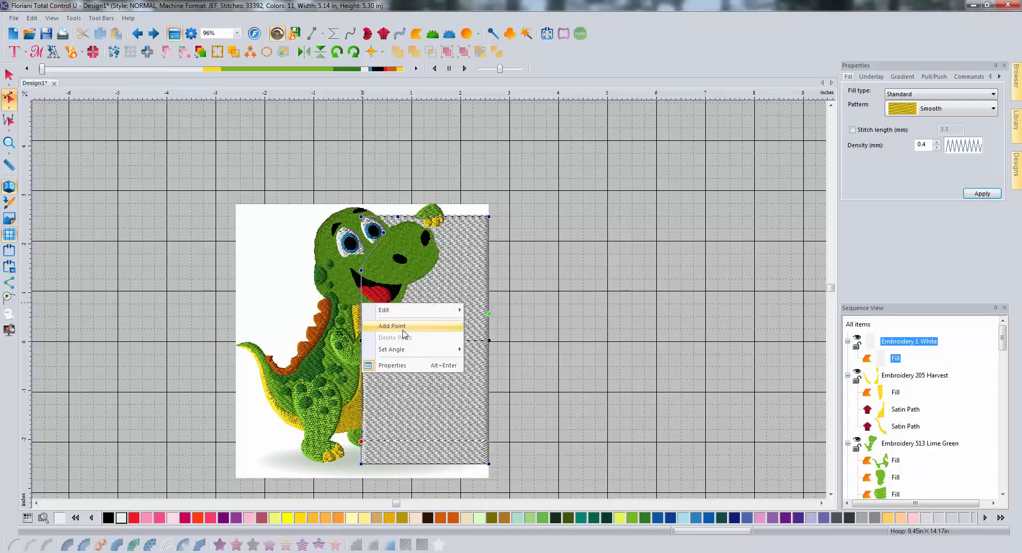
left_click(405, 334)
left_click_drag(362, 281, 393, 308)
right_click(387, 261)
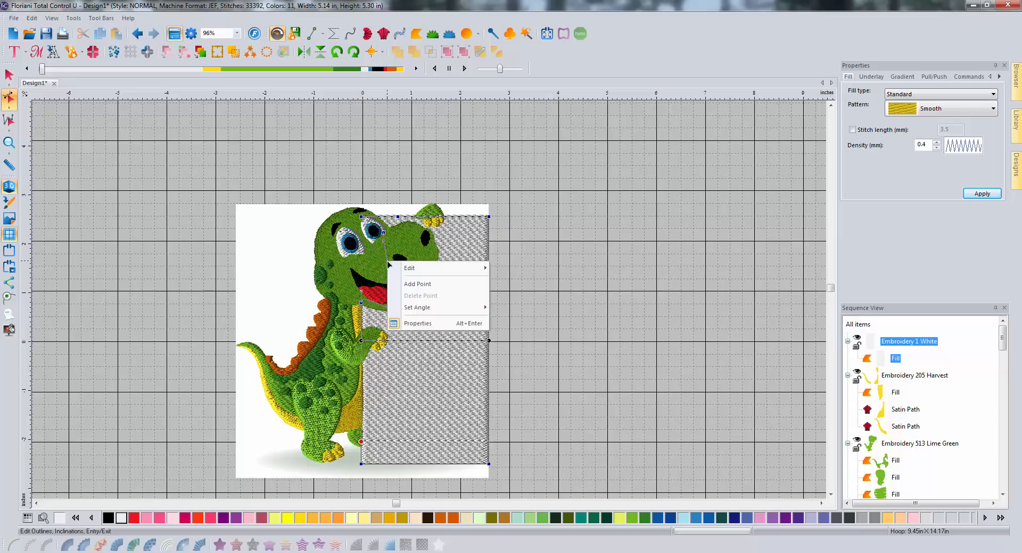
left_click(402, 284)
left_click_drag(399, 270, 424, 240)
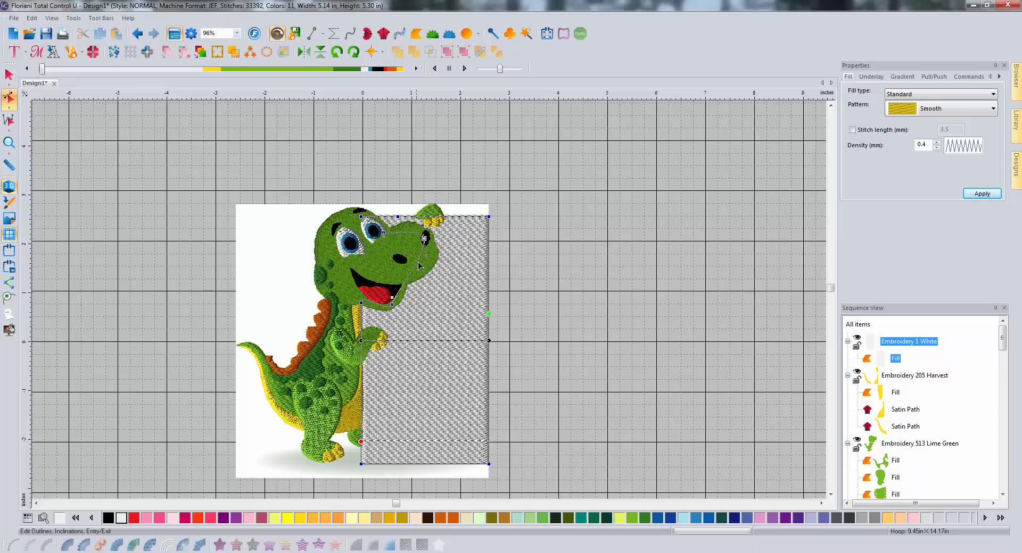
Add points along the snout's lower edge, shape the white panel's cutout to follow the snout inside the head, and apply the outline.
right_click(417, 262)
left_click(427, 266)
left_click_drag(417, 261, 419, 253)
left_click(416, 260)
right_click(403, 280)
left_click(428, 298)
mouse_move(416, 261)
left_mouse_down()
mouse_move(428, 265)
mouse_move(428, 236)
mouse_move(431, 262)
left_mouse_up()
left_click(424, 239)
left_click(428, 263)
left_click(8, 74)
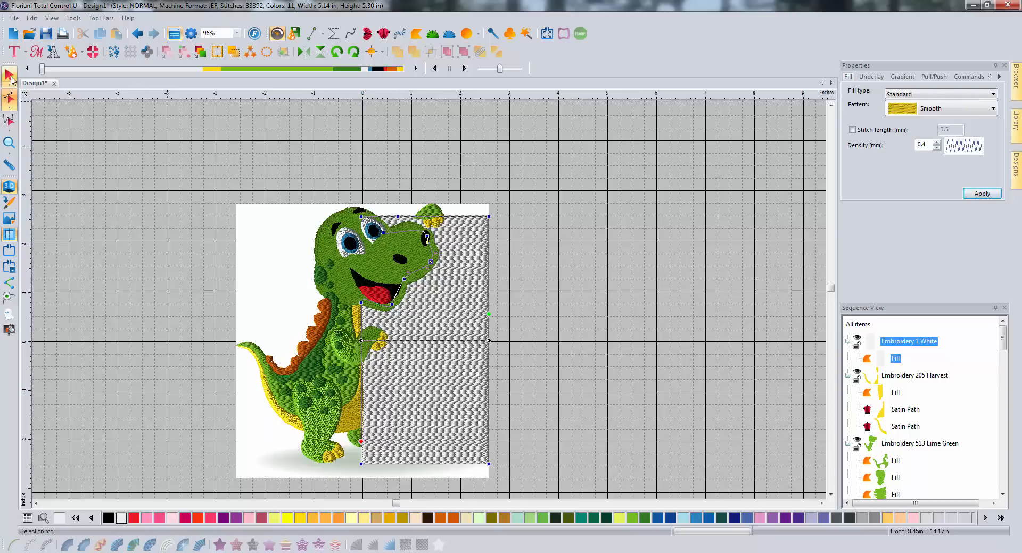
left_click(397, 254)
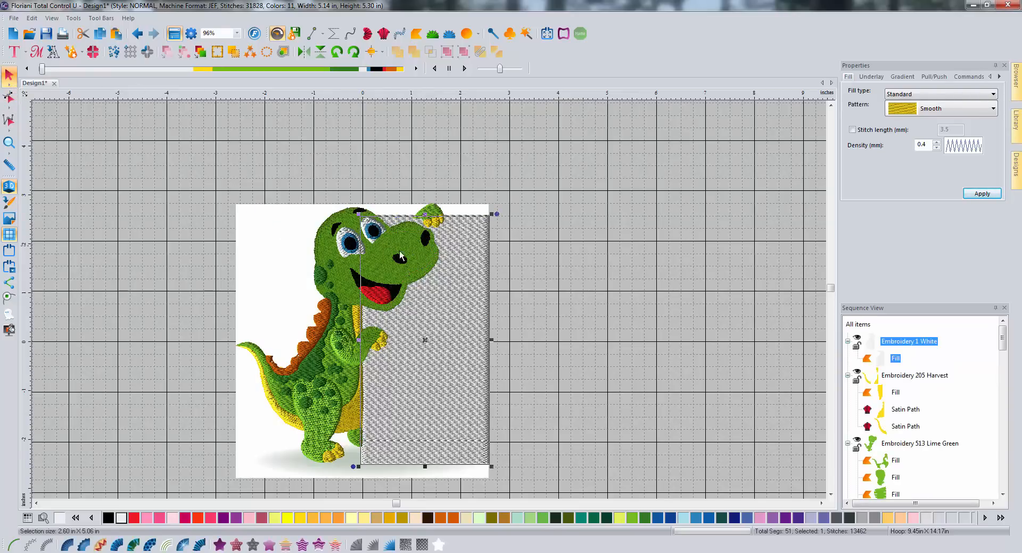